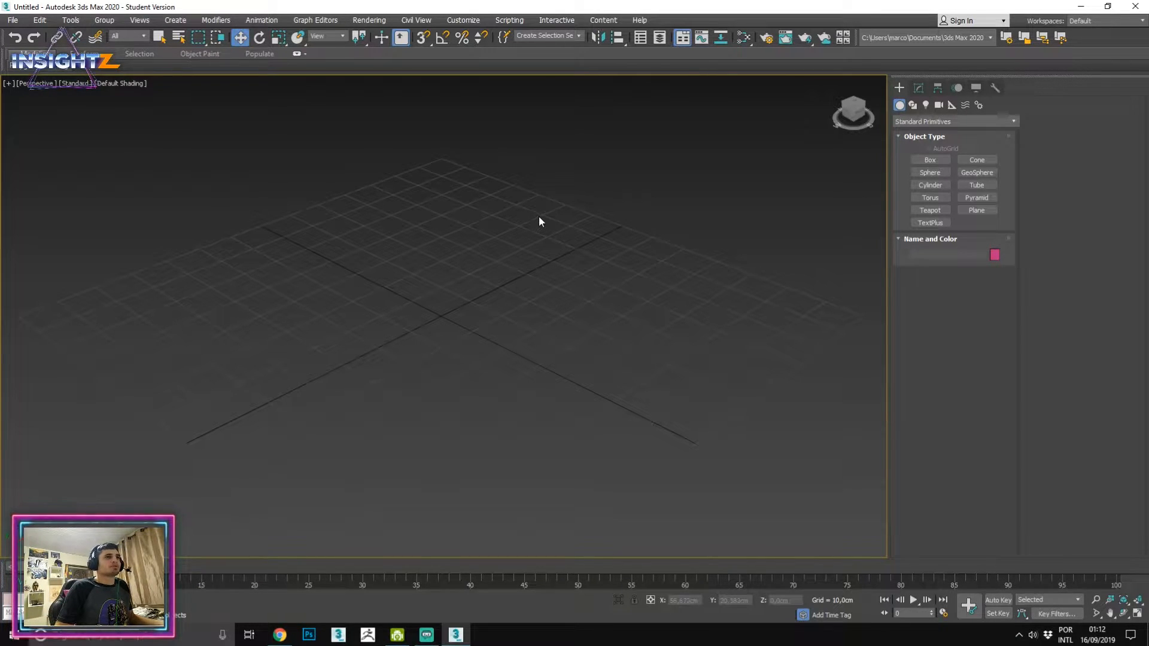
pyautogui.moveTo(538, 205); pyautogui.dragTo(552, 207, button='middle')
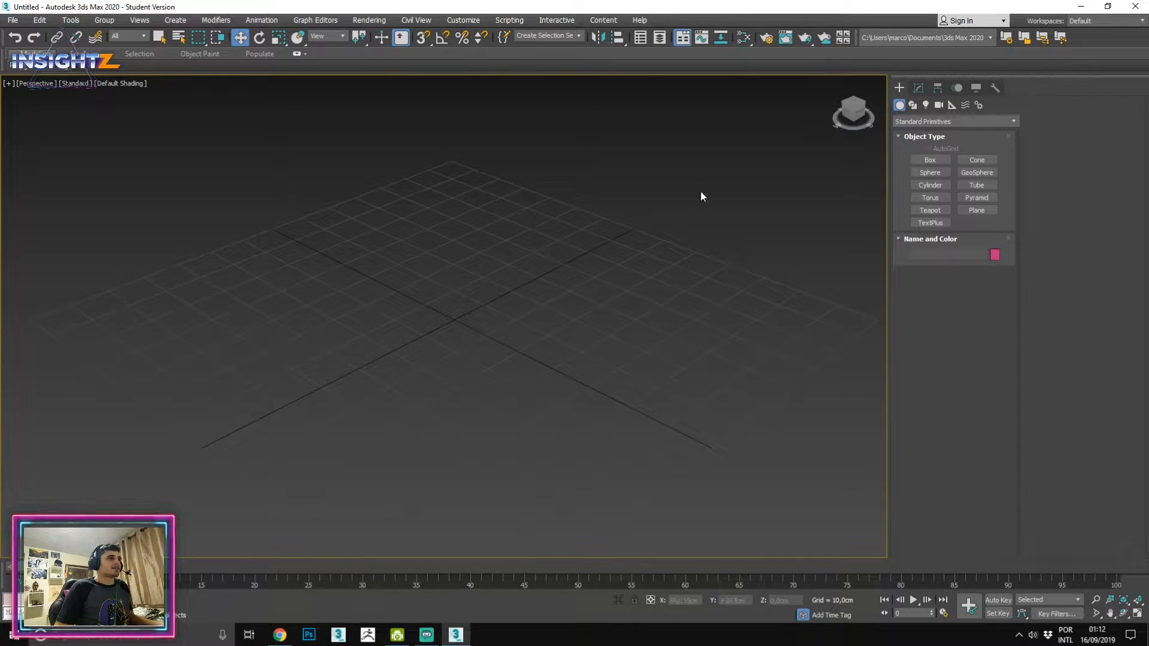
pyautogui.scroll(-4, 672, 205)
pyautogui.scroll(3, 569, 185)
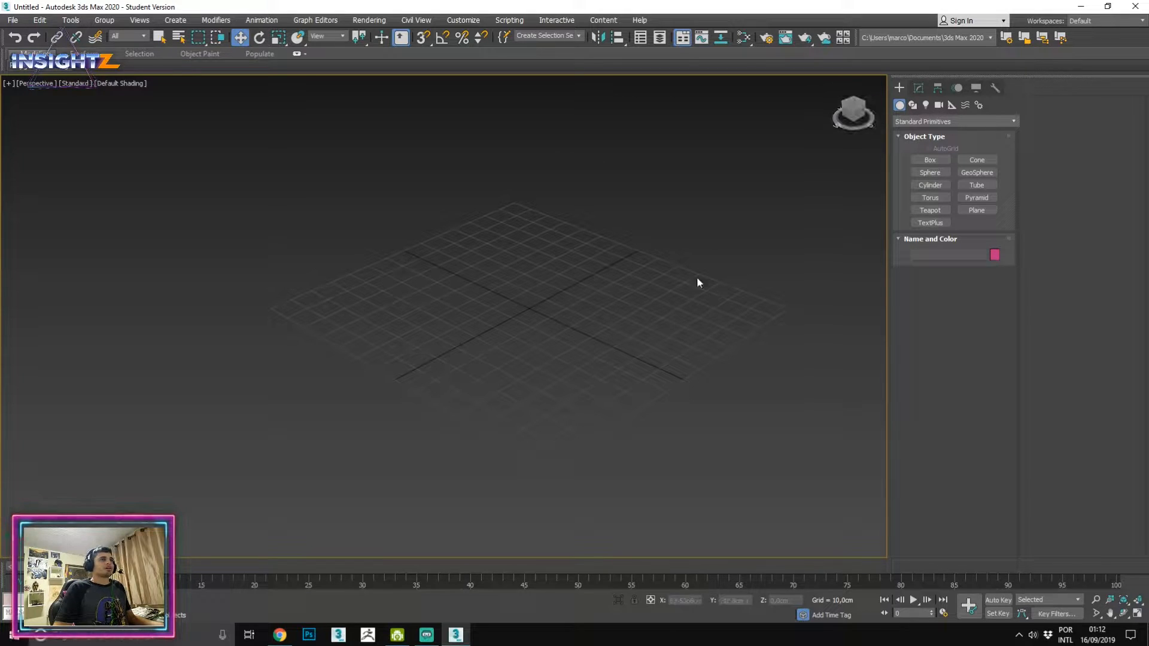
# Draw a closed spline with six straight corner points across the perspective grid using the Line tool.
pyautogui.click(915, 105)
pyautogui.scroll(2, 615, 243)
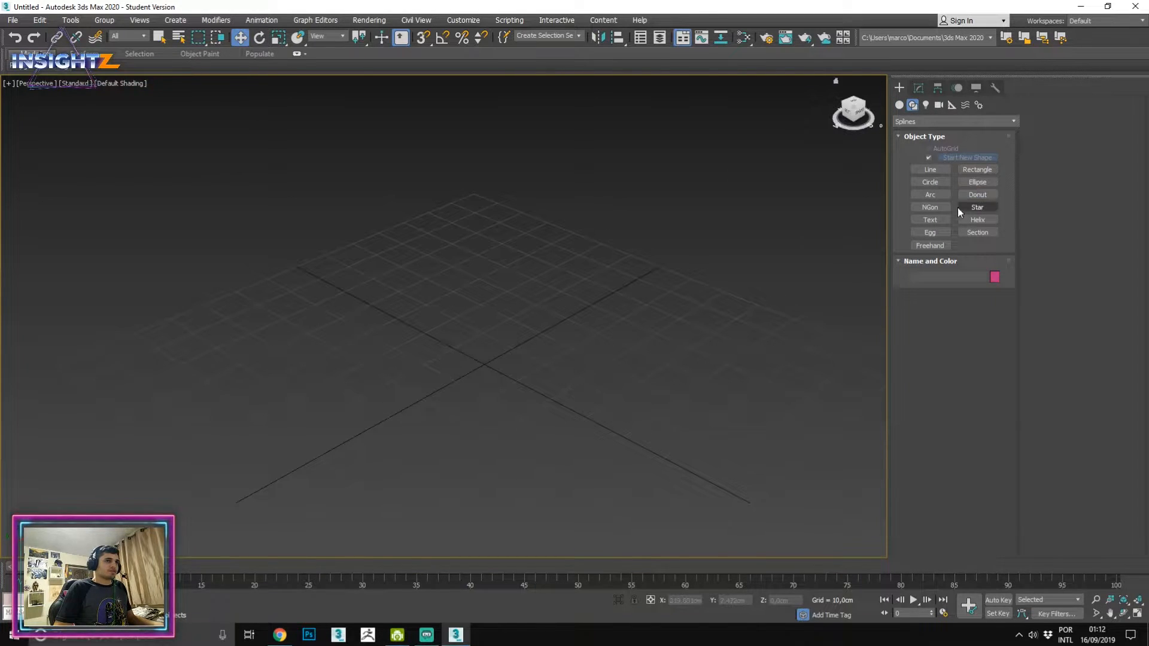
pyautogui.moveTo(729, 230); pyautogui.dragTo(685, 234, button='middle')
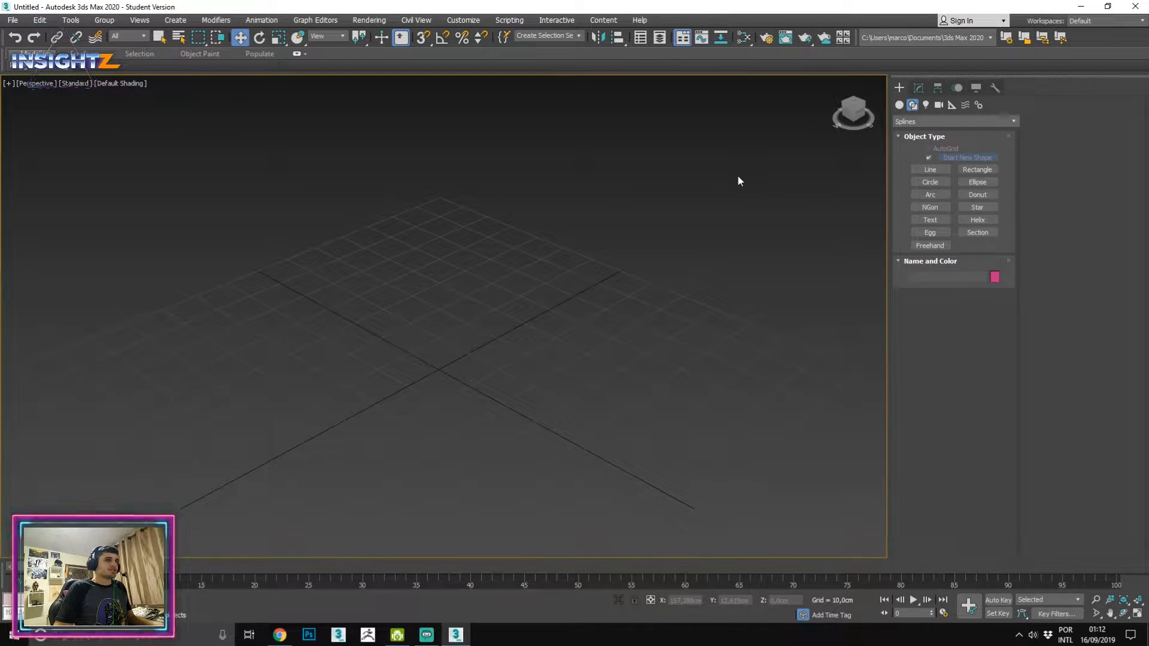
pyautogui.click(929, 170)
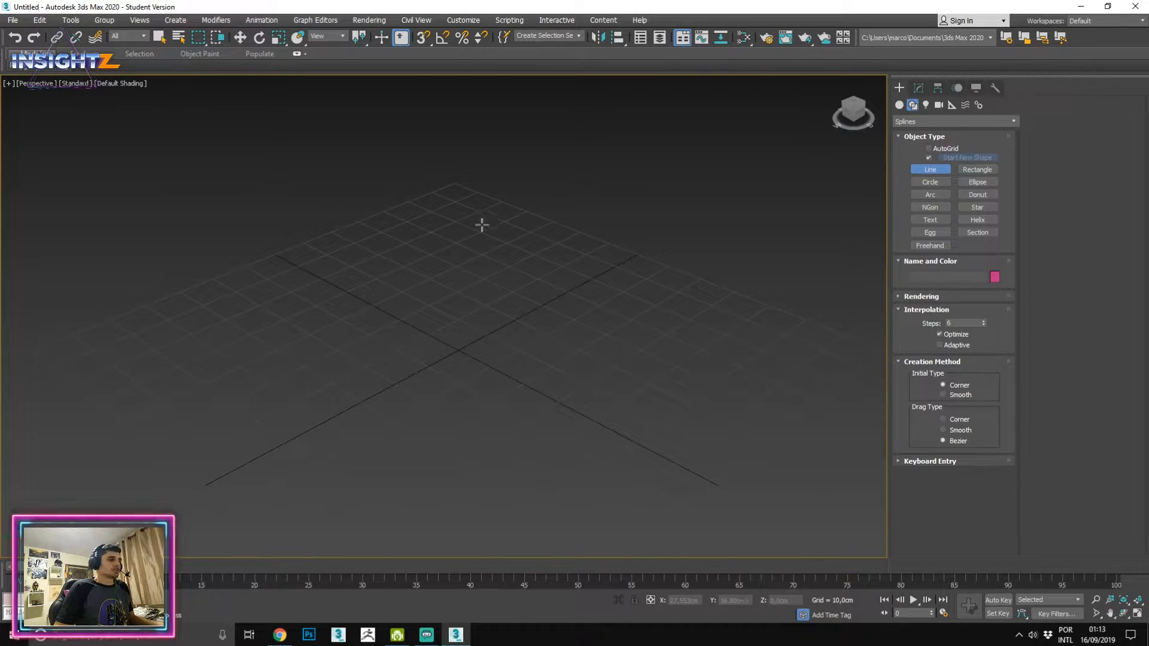
pyautogui.click(427, 214)
pyautogui.click(215, 315)
pyautogui.click(426, 456)
pyautogui.click(731, 353)
pyautogui.click(680, 148)
pyautogui.click(304, 179)
pyautogui.click(433, 214)
pyautogui.click(554, 351)
# Delete the straight-sided six-point spline from the scene.
pyautogui.keyDown('alt'); pyautogui.moveTo(547, 320); pyautogui.dragTo(374, 225, button='middle'); pyautogui.keyUp('alt')
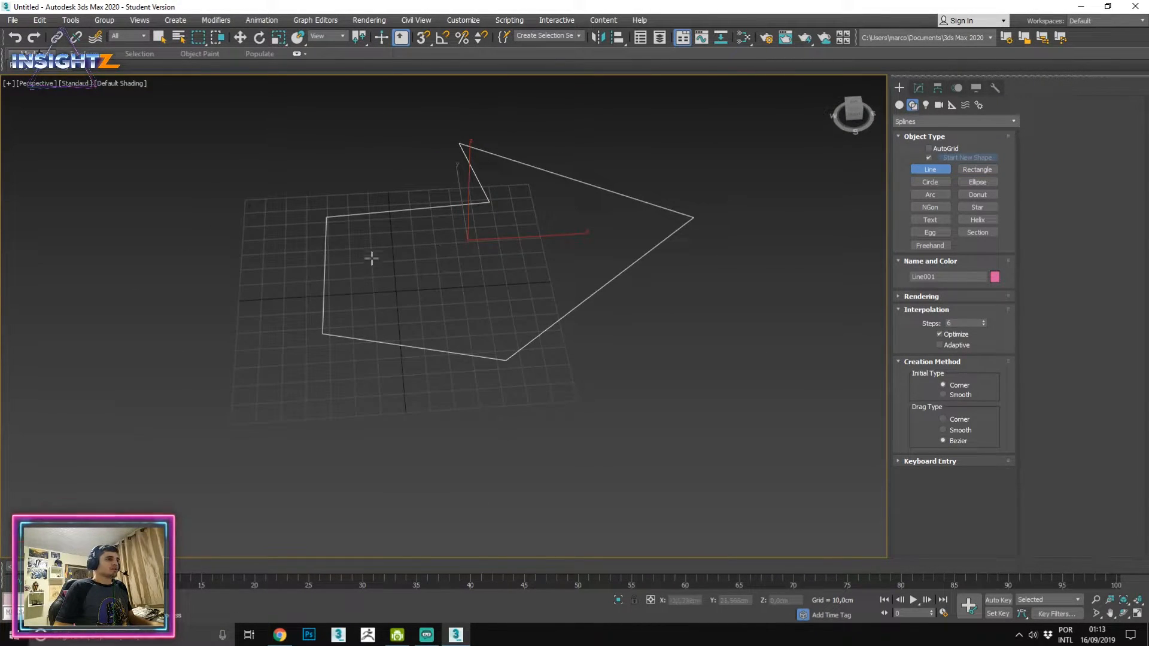
pyautogui.moveTo(419, 323); pyautogui.dragTo(538, 326, button='middle')
pyautogui.press('w')
pyautogui.press('Delete')
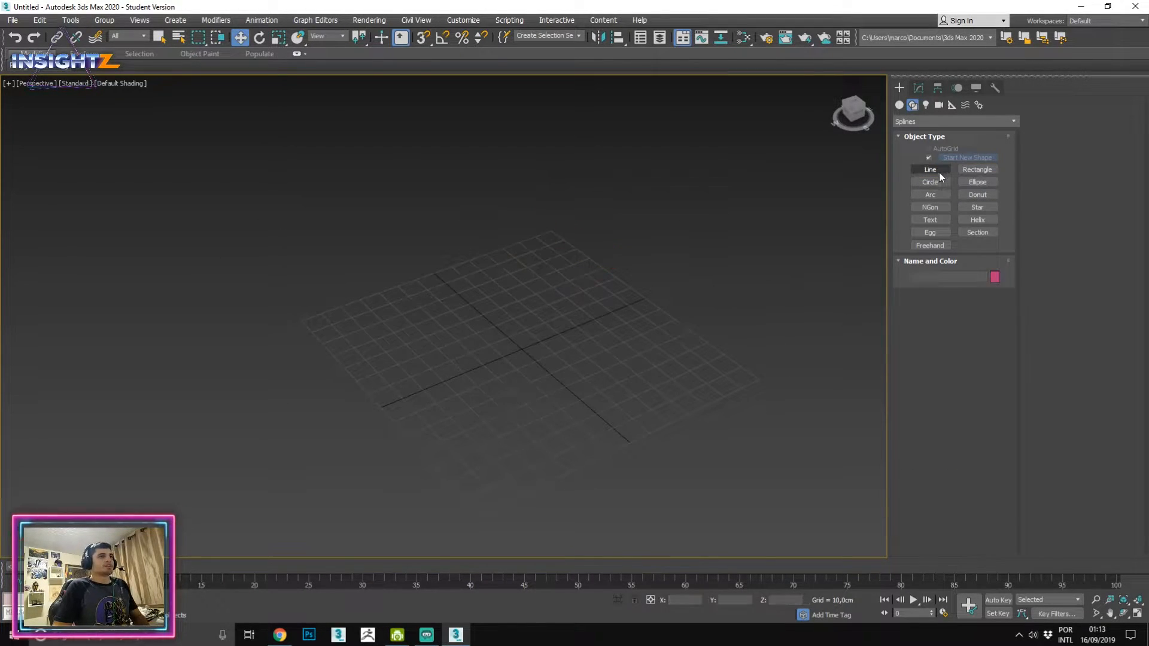
# Start a new Line spline with five straight corner points placed around the grid.
pyautogui.click(936, 172)
pyautogui.moveTo(708, 269); pyautogui.dragTo(538, 227, button='middle')
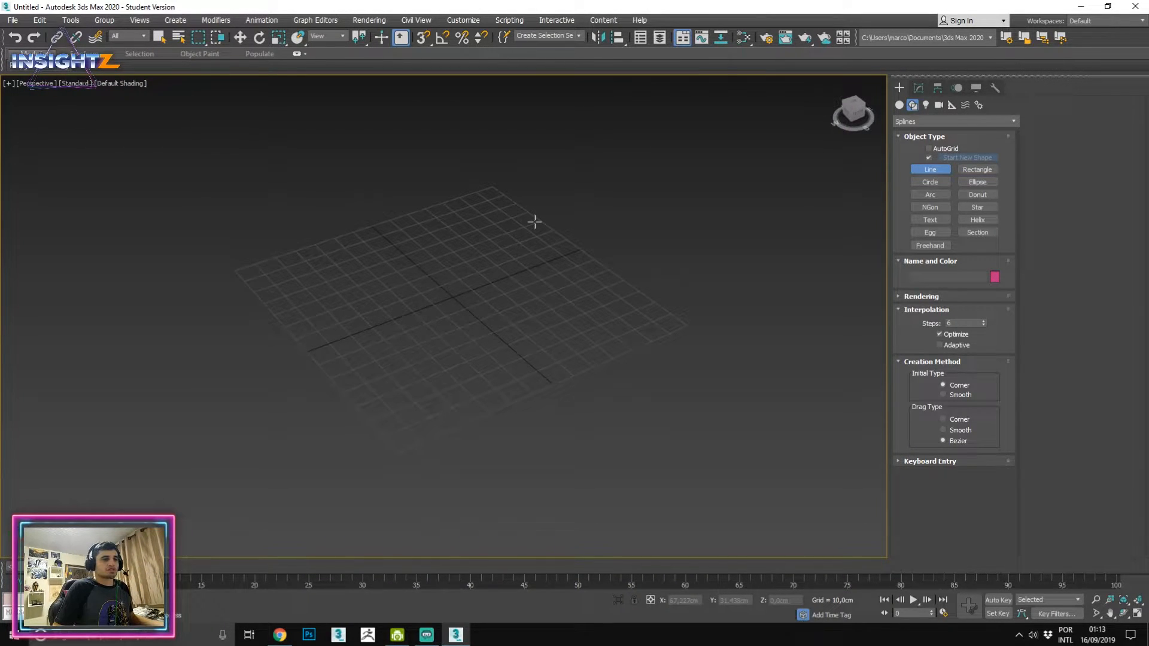
pyautogui.moveTo(496, 246); pyautogui.dragTo(499, 272, button='middle')
pyautogui.scroll(3, 500, 271)
pyautogui.click(661, 264)
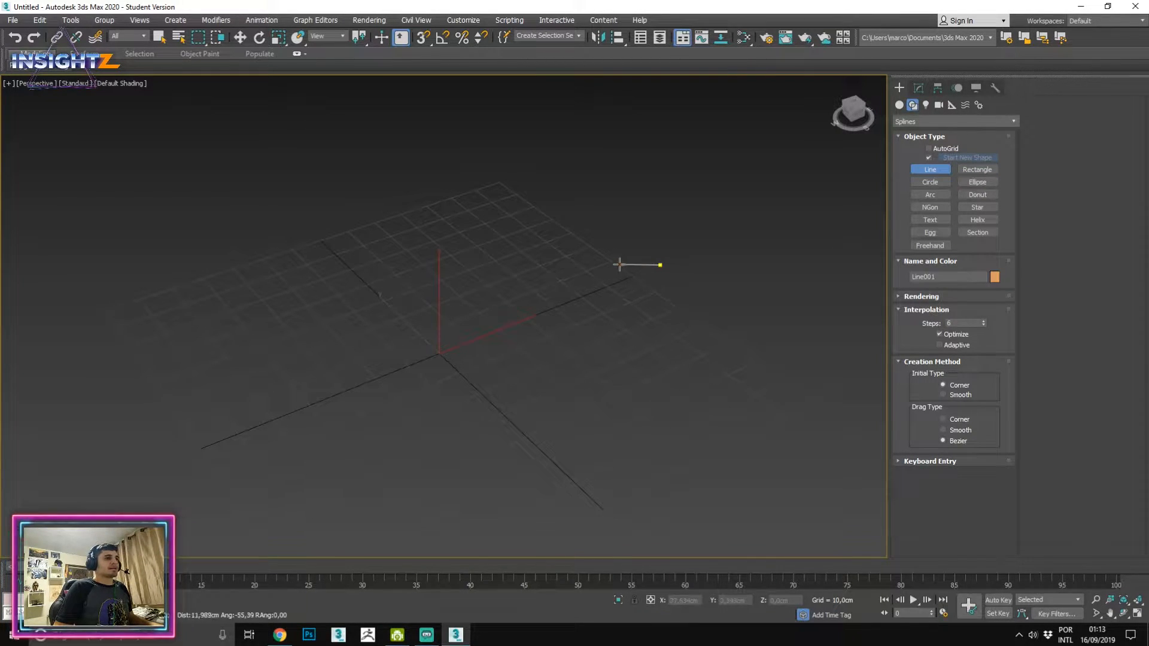
pyautogui.click(324, 225)
pyautogui.click(181, 378)
pyautogui.click(483, 436)
pyautogui.click(590, 318)
pyautogui.moveTo(590, 318); pyautogui.dragTo(332, 377, button='middle')
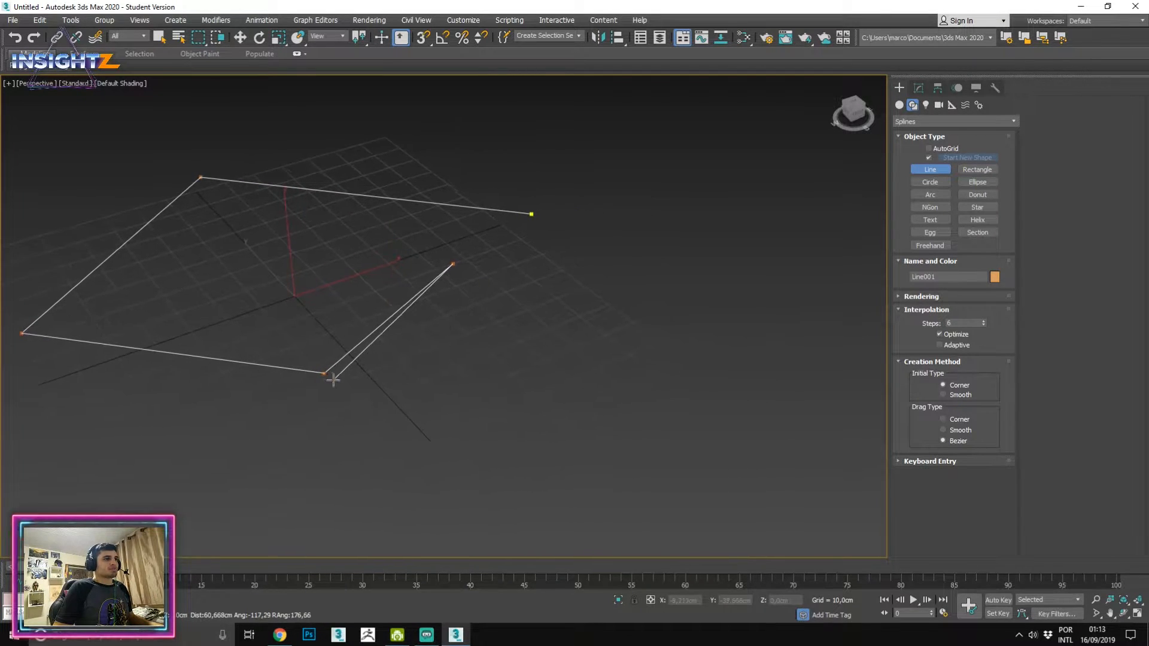
# Continue the spline with two curved Bezier points and one corner point, and close it at its start point.
pyautogui.moveTo(516, 411); pyautogui.dragTo(698, 392)
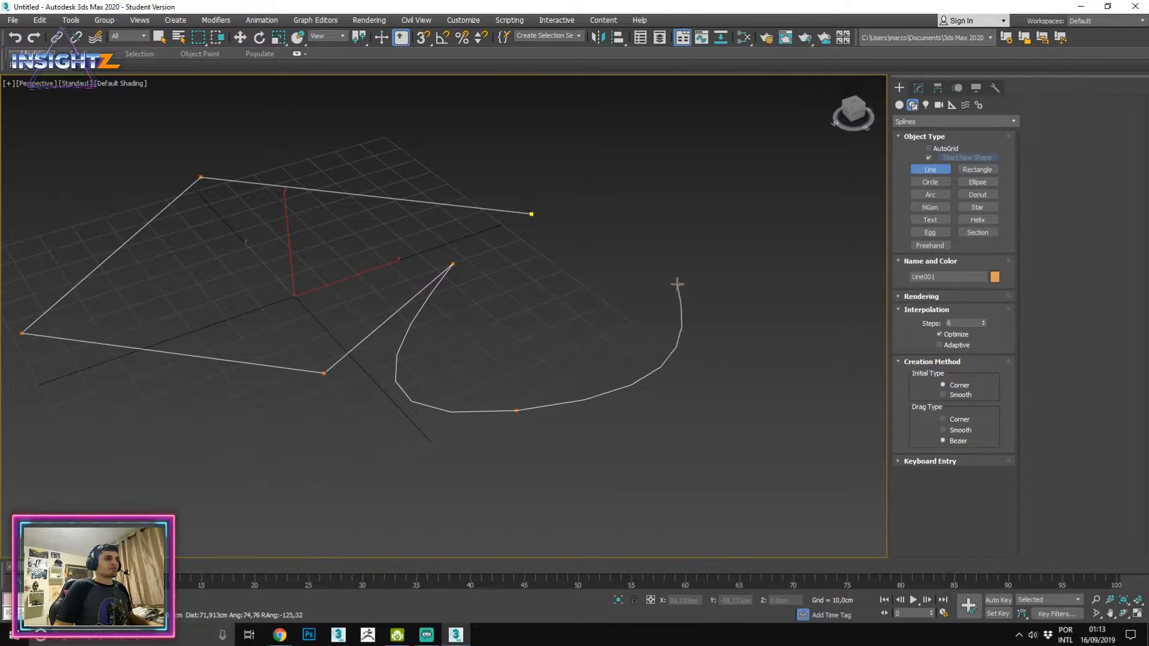
pyautogui.click(662, 273)
pyautogui.moveTo(621, 265); pyautogui.dragTo(553, 169)
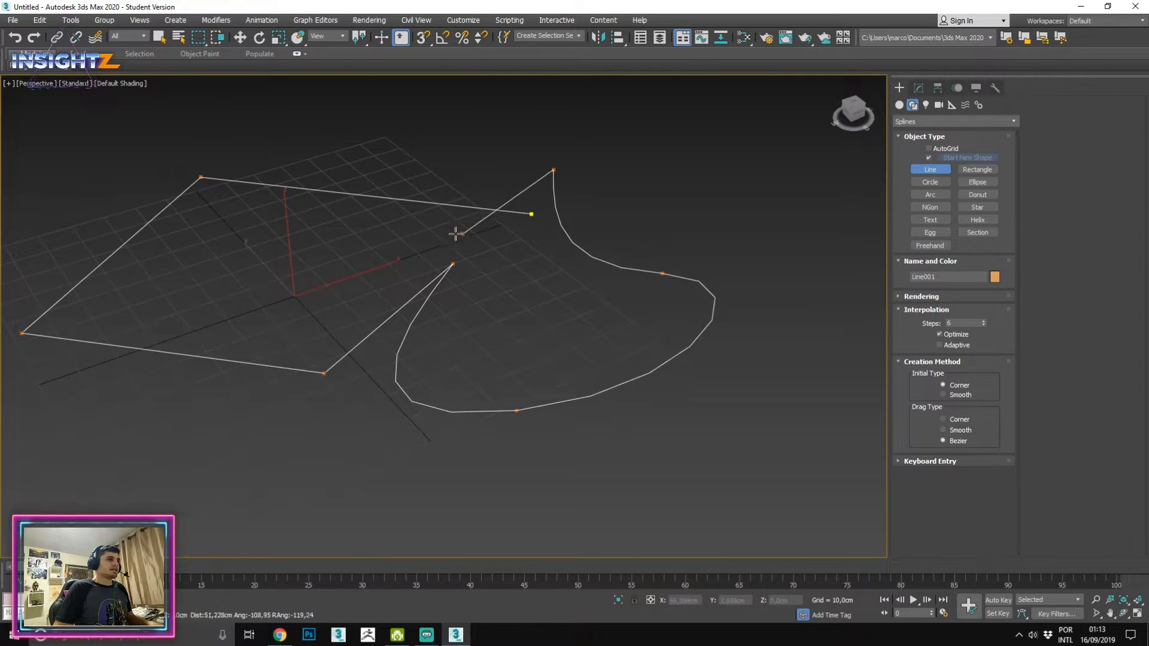
pyautogui.click(531, 214)
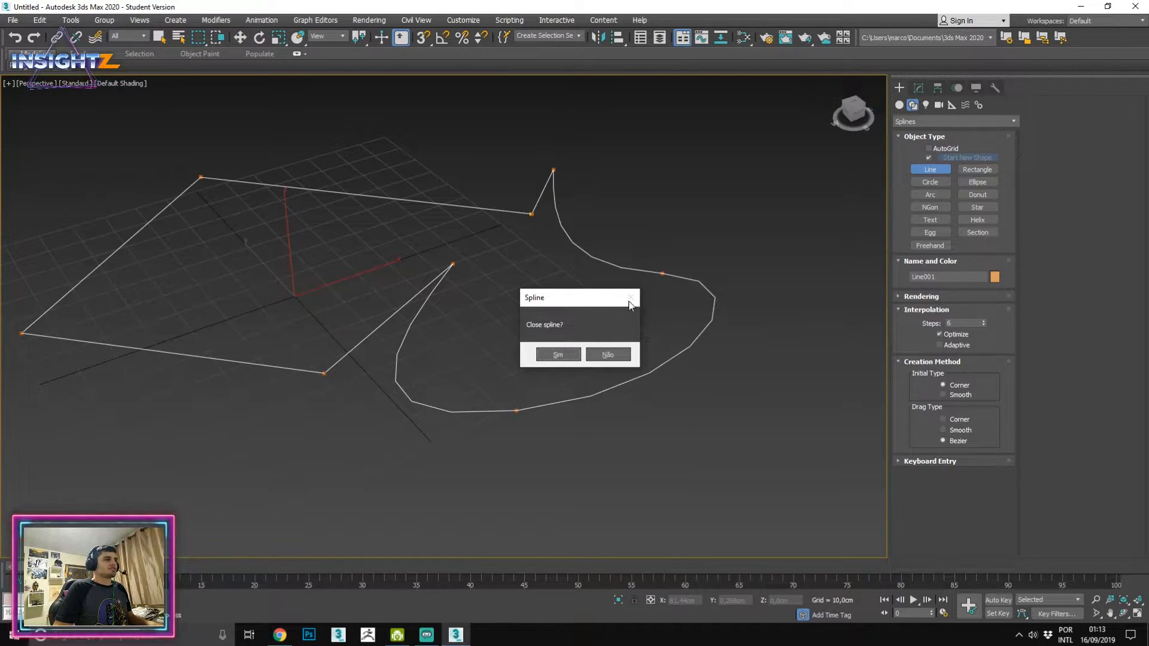
pyautogui.click(558, 354)
# Delete the closed spline that mixes straight and curved segments.
pyautogui.press('w')
pyautogui.scroll(2, 638, 287)
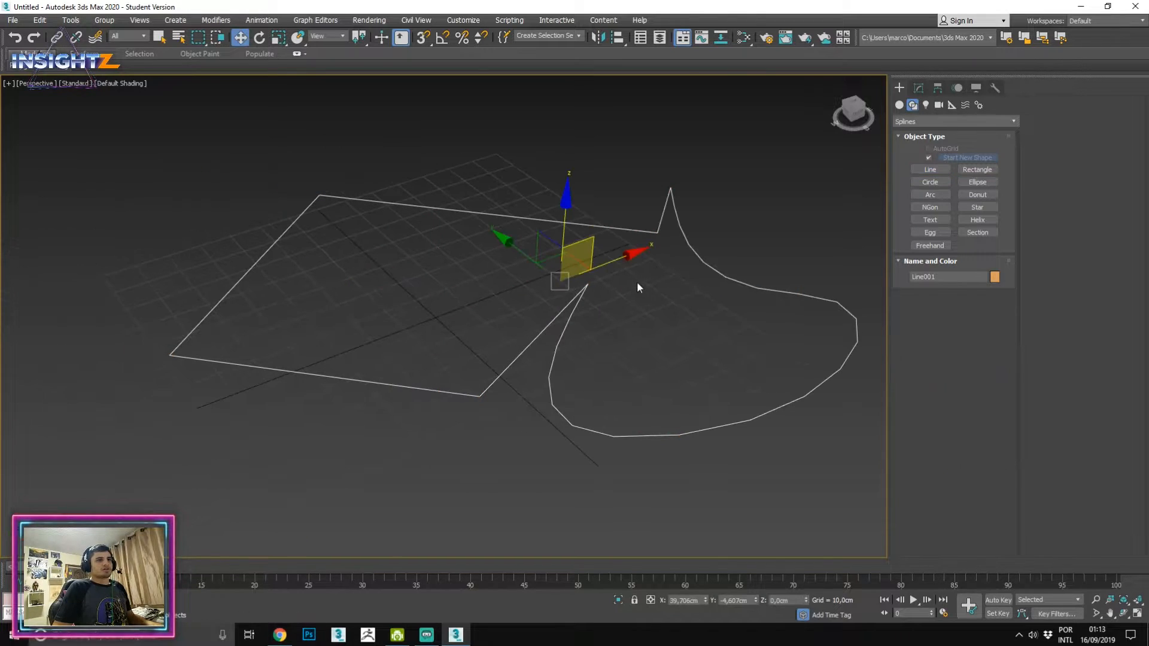
pyautogui.press('Delete')
# Draw a rectangle spline about 134.6 cm long and 68.1 cm wide on the grid, and a large circle overlapping it.
pyautogui.click(981, 171)
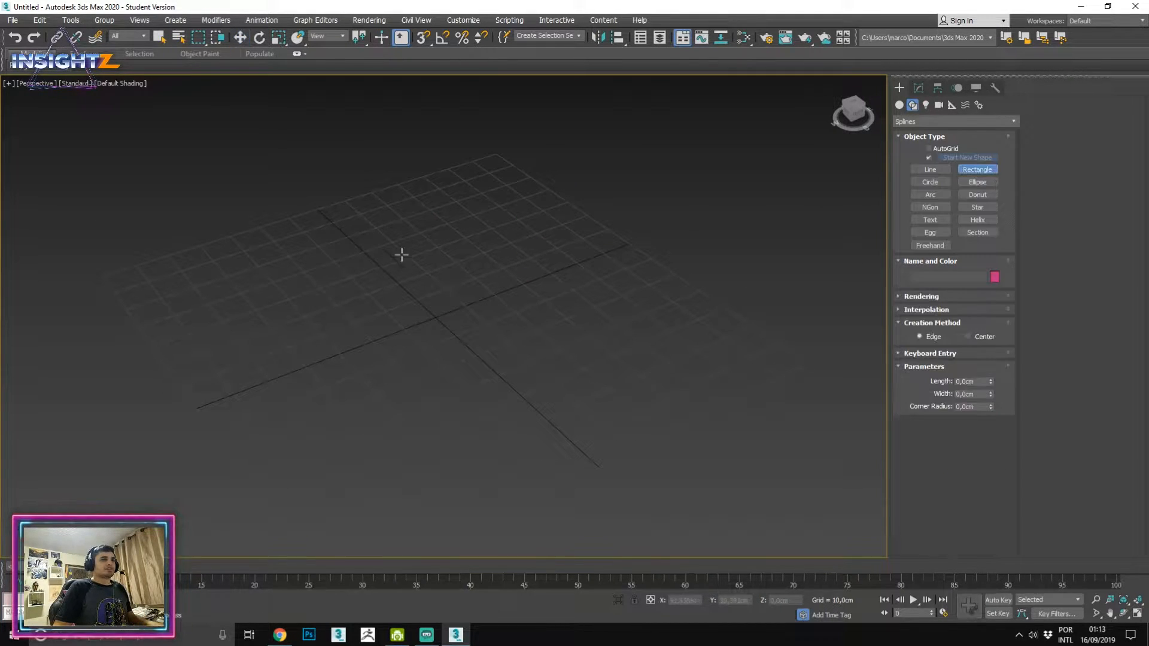
pyautogui.moveTo(219, 195); pyautogui.dragTo(656, 349)
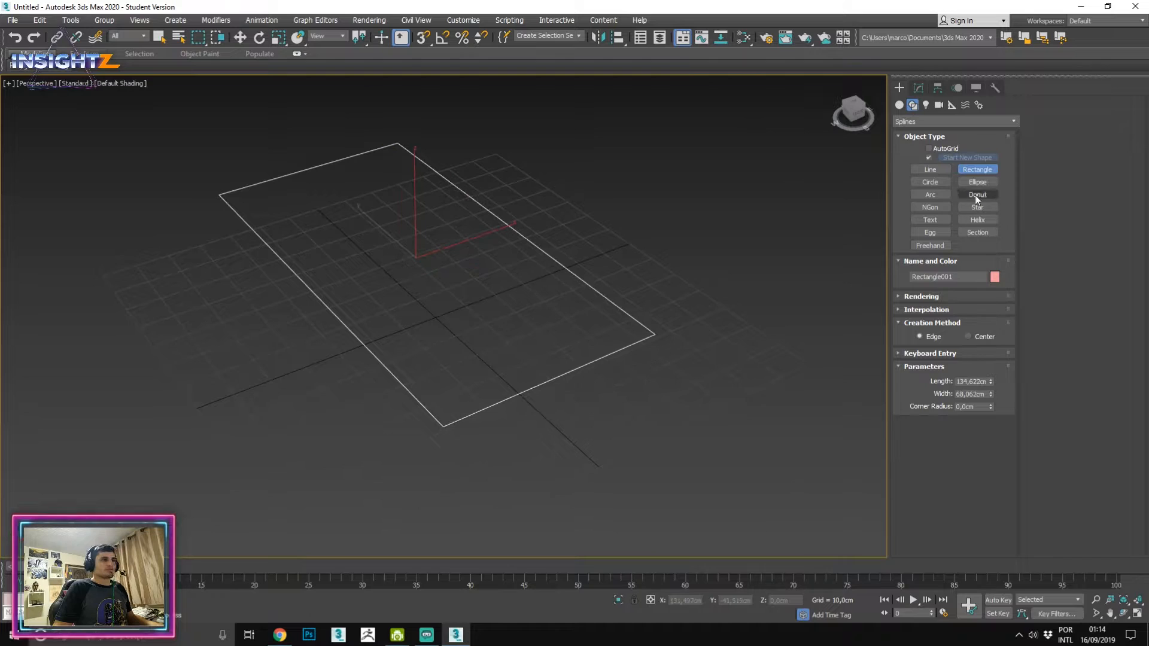
pyautogui.click(930, 182)
pyautogui.moveTo(663, 248); pyautogui.dragTo(557, 343)
# Draw a small ellipse about 2.9 cm by 14.1 cm inside the circle, and a donut overlapping the rectangle.
pyautogui.click(977, 182)
pyautogui.moveTo(629, 231); pyautogui.dragTo(658, 188)
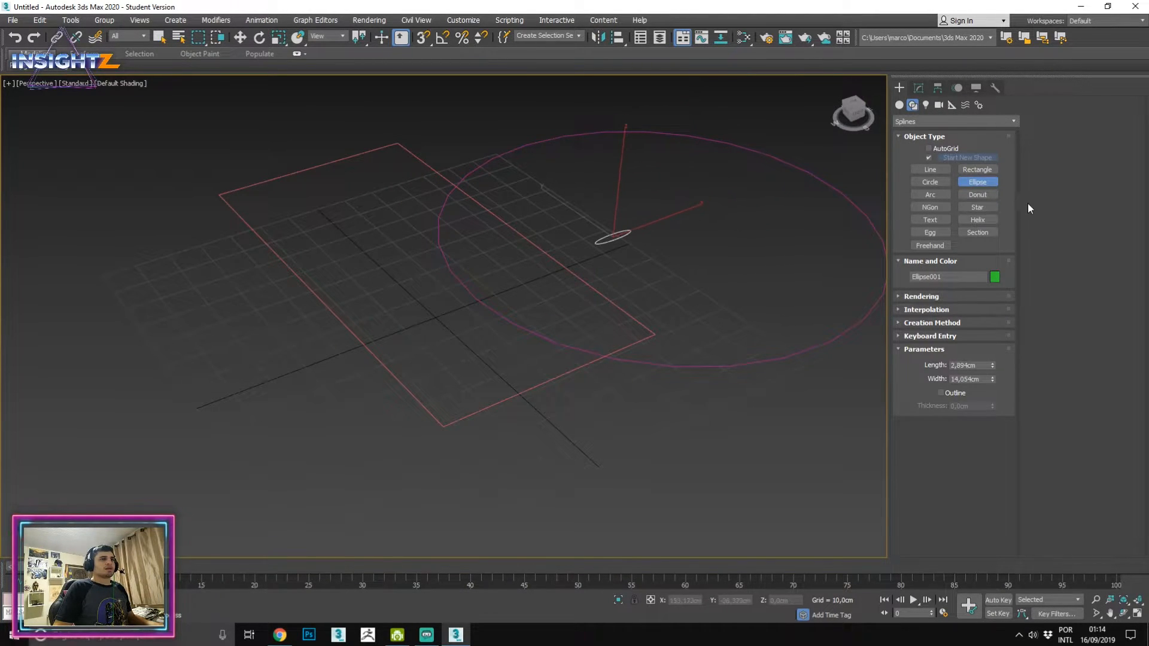
pyautogui.click(977, 194)
pyautogui.moveTo(515, 269); pyautogui.dragTo(627, 273)
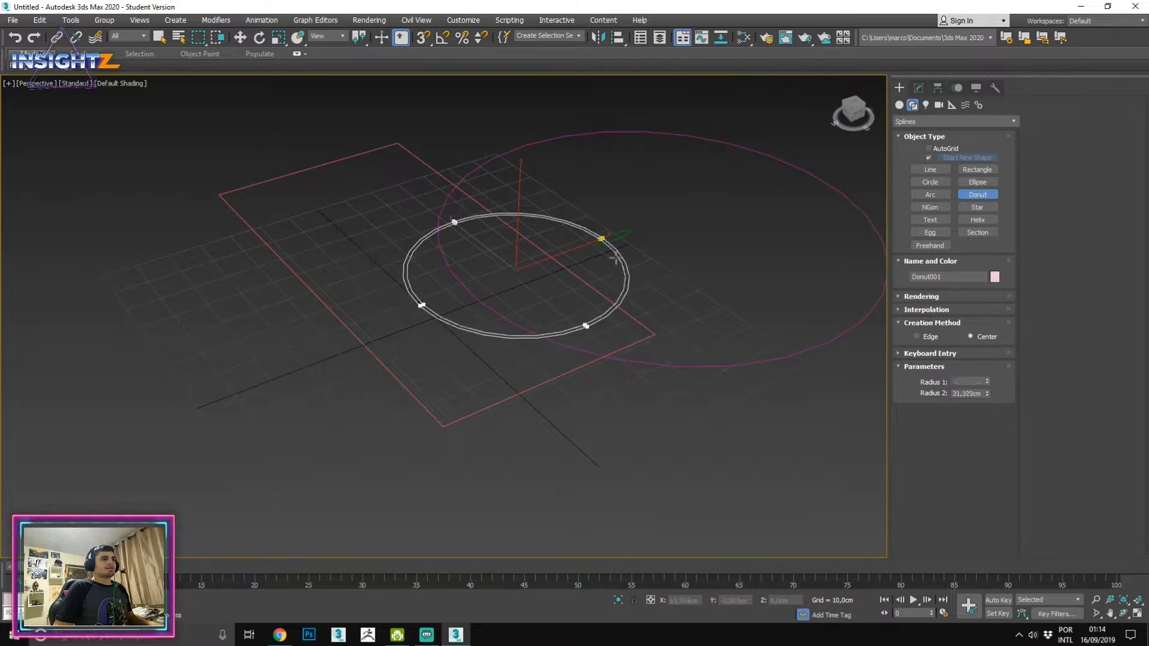
pyautogui.click(589, 253)
# Delete all the spline shapes in the scene at once.
pyautogui.press('w')
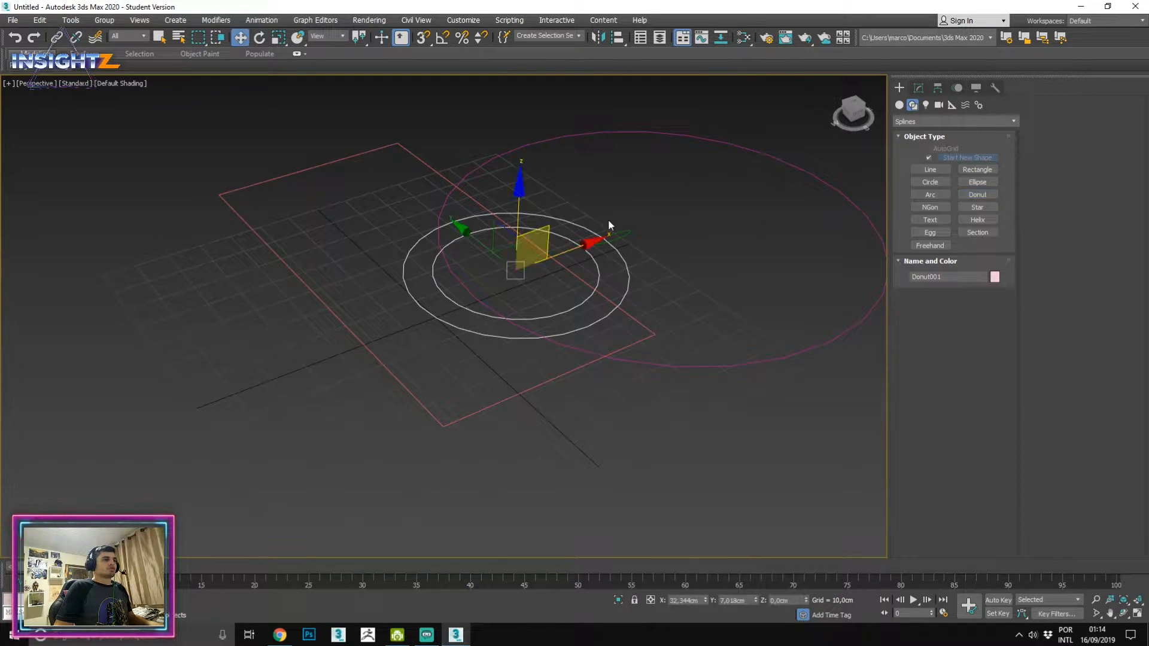
pyautogui.hotkey('ctrl', 'a')
pyautogui.press('Delete')
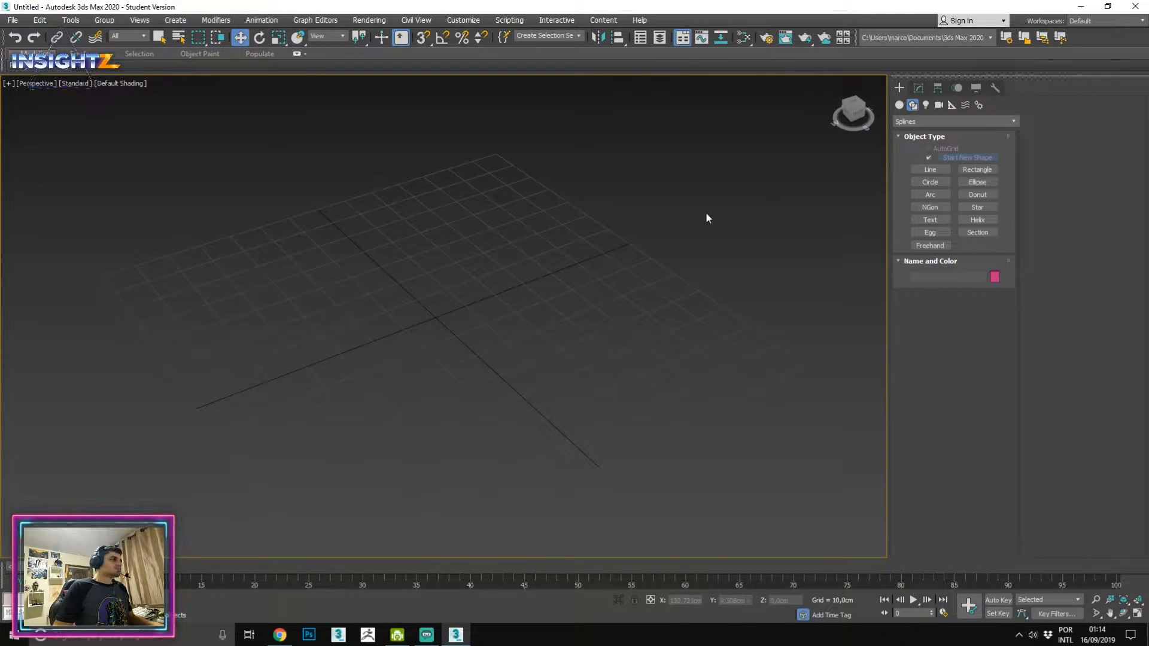
# Place a text spline in the Arial font at 100 cm size on the grid.
pyautogui.click(929, 233)
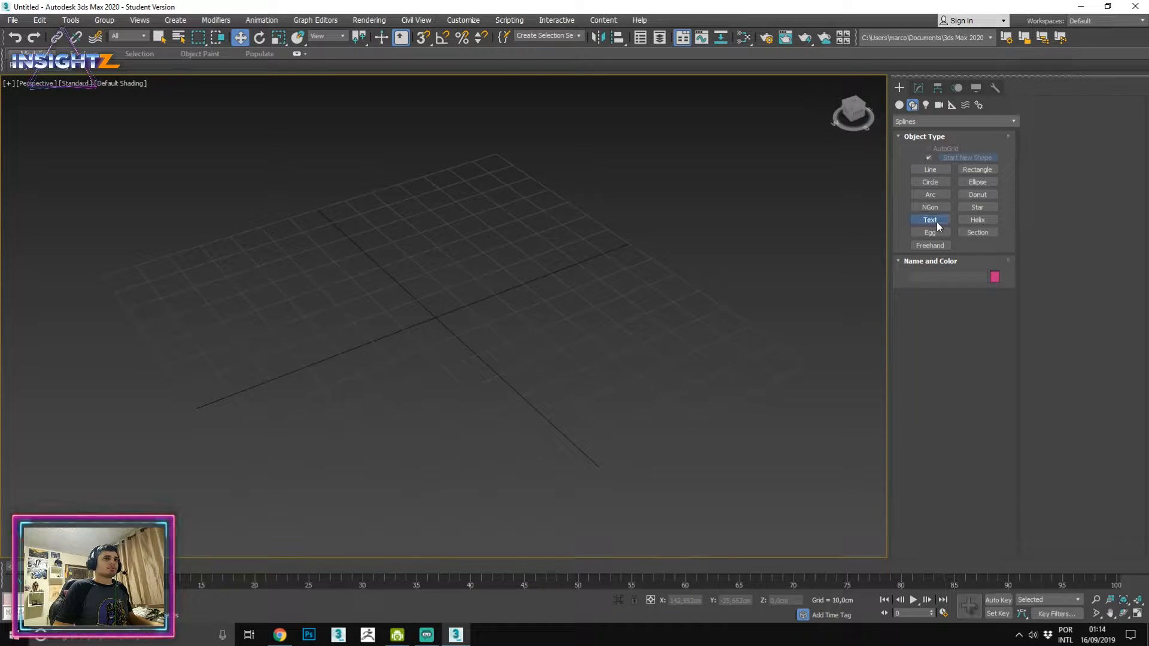
pyautogui.click(933, 220)
pyautogui.click(951, 336)
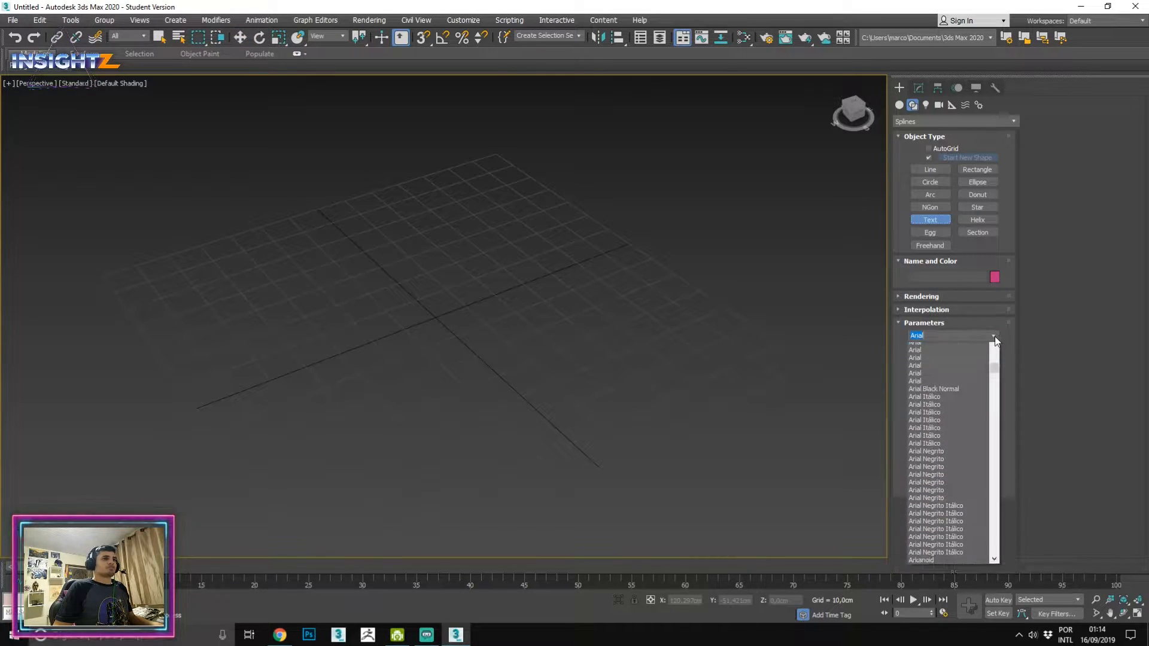
pyautogui.click(385, 325)
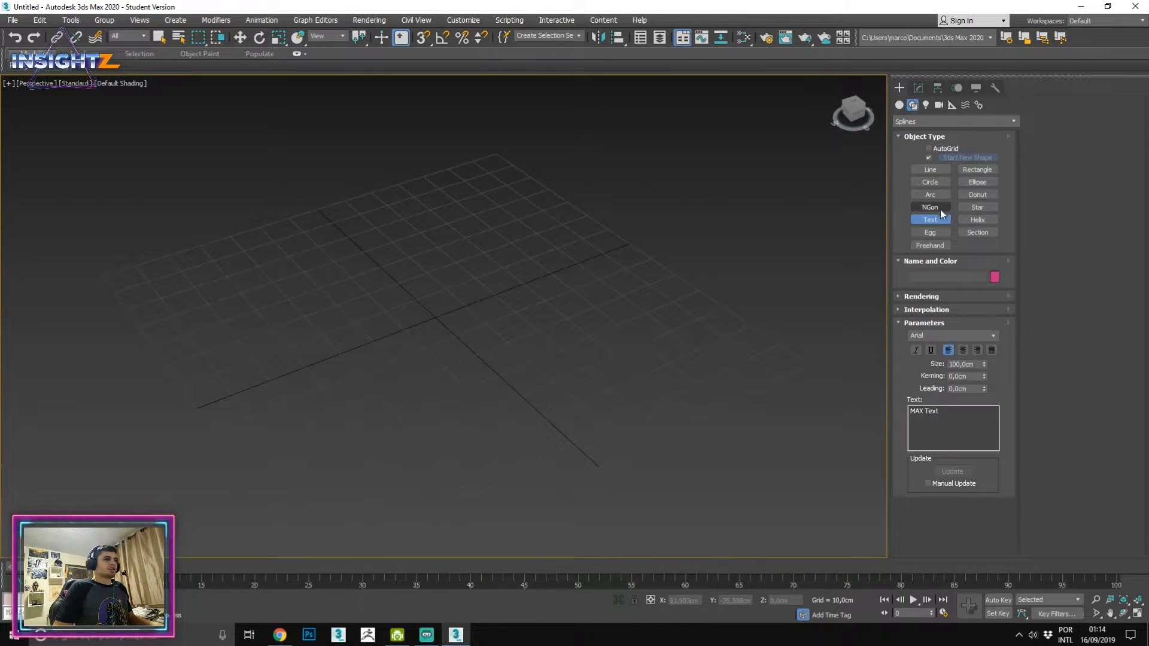
pyautogui.click(467, 275)
pyautogui.scroll(-5, 500, 287)
# Replace the content of the text spline with "InzightZ".
pyautogui.click(960, 425)
pyautogui.hotkey('ctrl', 'a')
pyautogui.write('Inxi')
pyautogui.press('BackSpace')
pyautogui.press('BackSpace')
pyautogui.write('zightZw')
pyautogui.scroll(3, 525, 271)
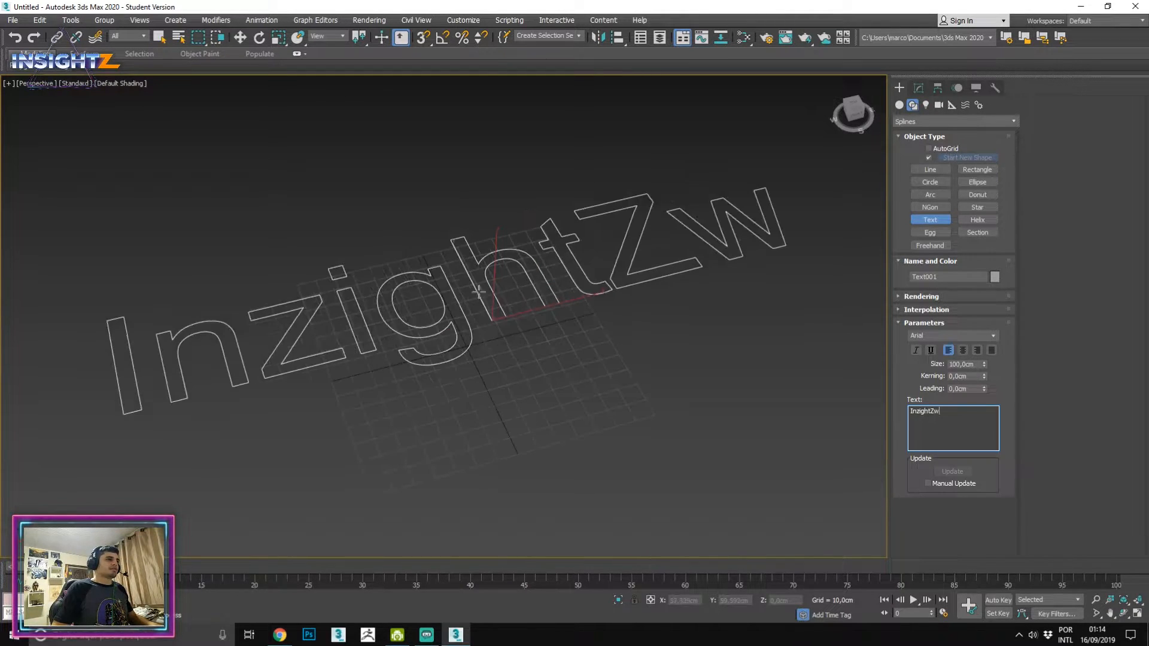
pyautogui.press('BackSpace')
# Change the font of the InzightZ text to Kanit Bold.
pyautogui.moveTo(722, 383); pyautogui.dragTo(756, 353, button='middle')
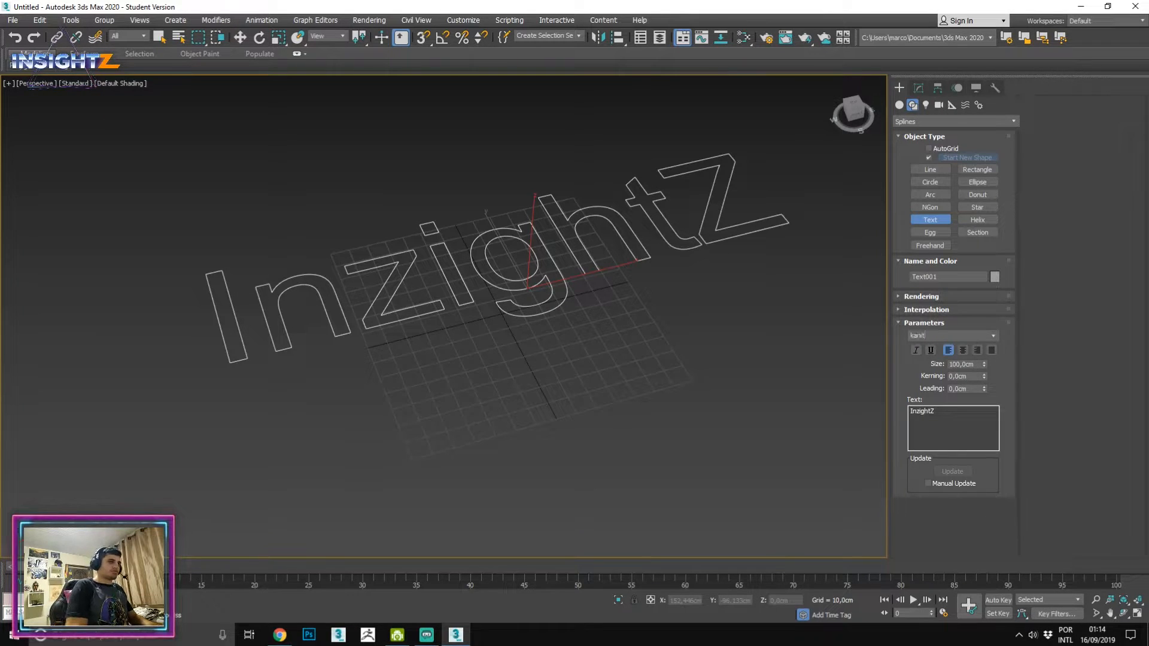
pyautogui.click(992, 336)
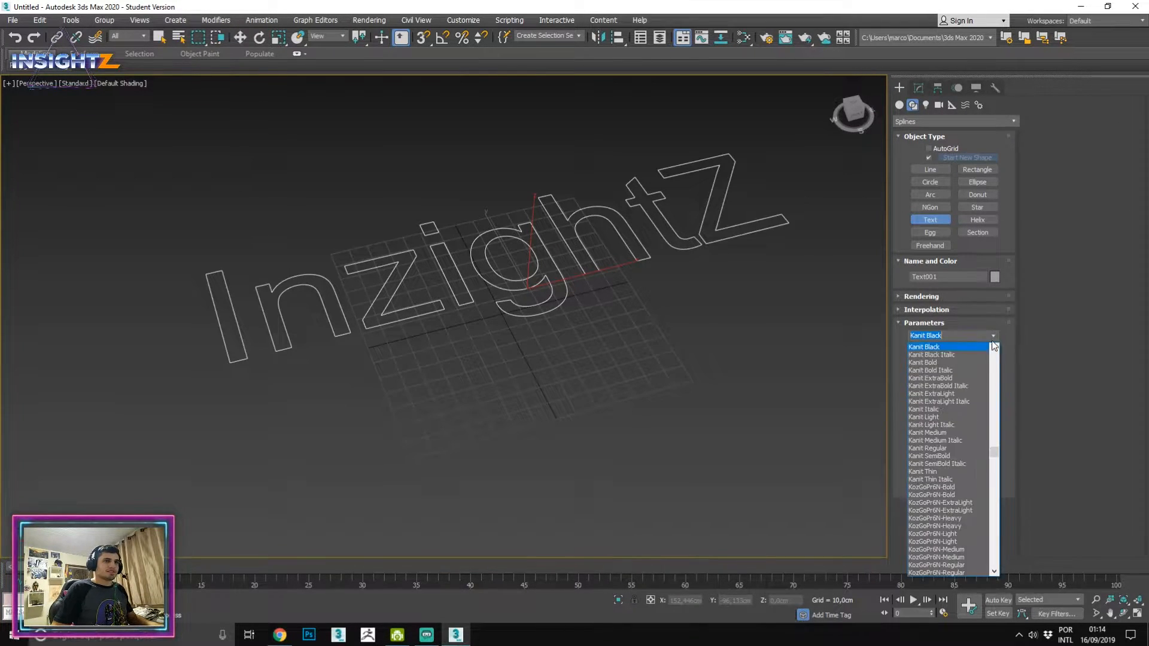
pyautogui.click(948, 364)
pyautogui.keyDown('alt'); pyautogui.moveTo(695, 341); pyautogui.dragTo(672, 405, button='middle'); pyautogui.keyUp('alt')
pyautogui.scroll(5, 516, 326)
pyautogui.scroll(-3, 672, 342)
pyautogui.moveTo(568, 325); pyautogui.dragTo(592, 265, button='middle')
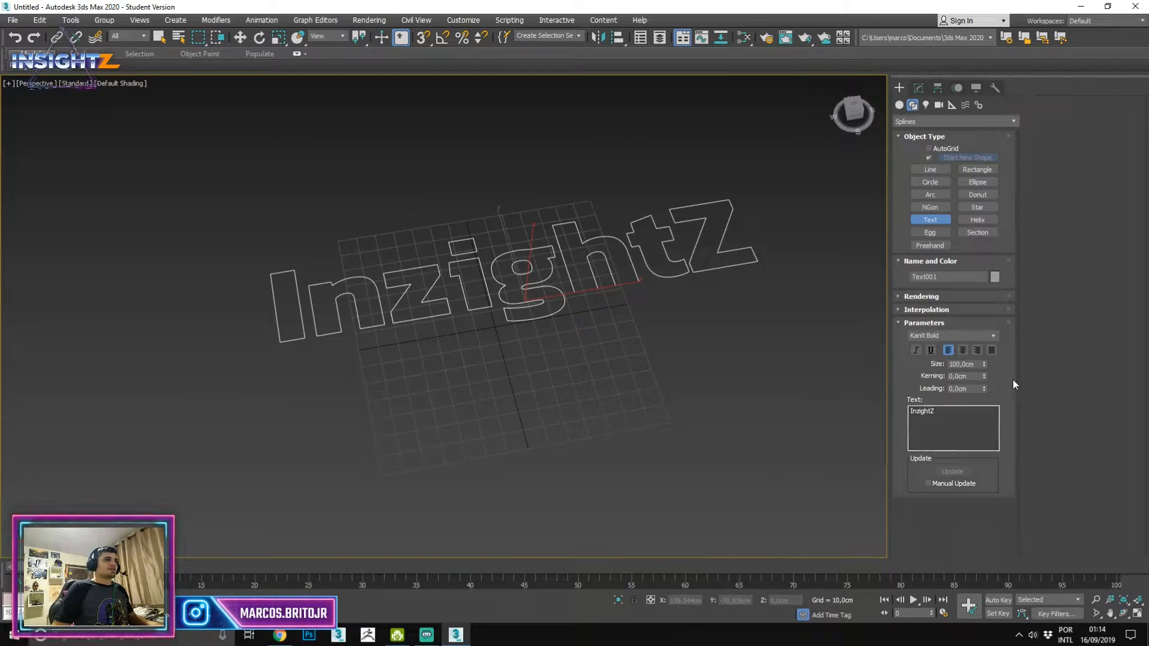
# Increase the text size to 116 cm and try out the underline and italic styles, leaving both off.
pyautogui.moveTo(984, 362); pyautogui.dragTo(928, 350)
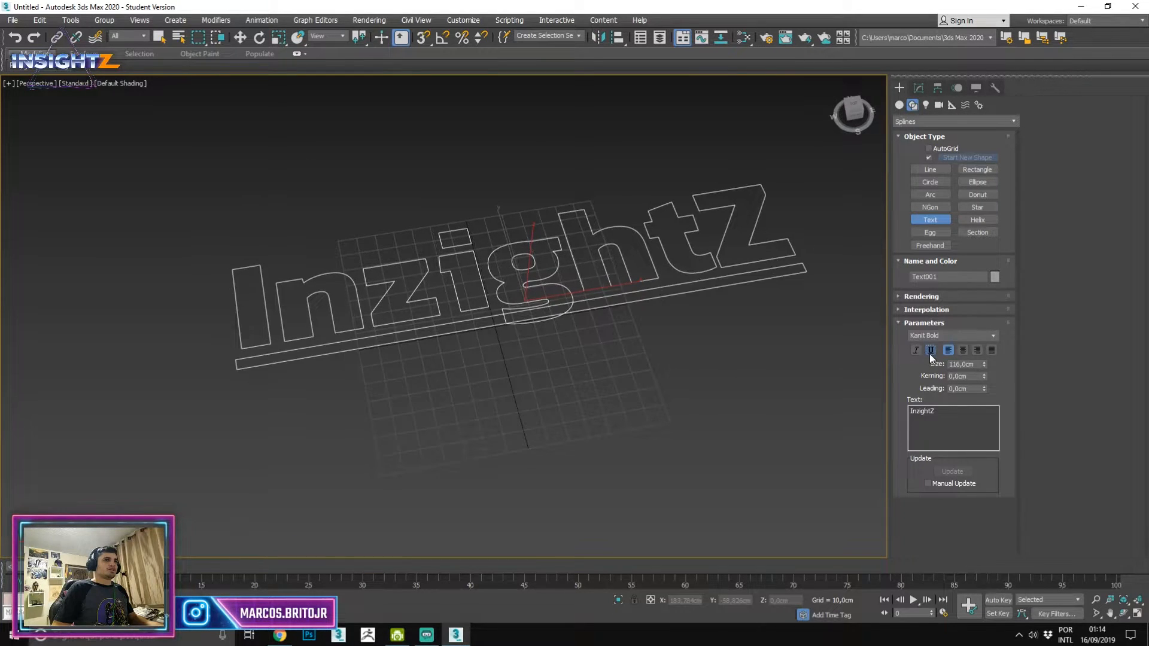
pyautogui.click(916, 350)
pyautogui.click(917, 350)
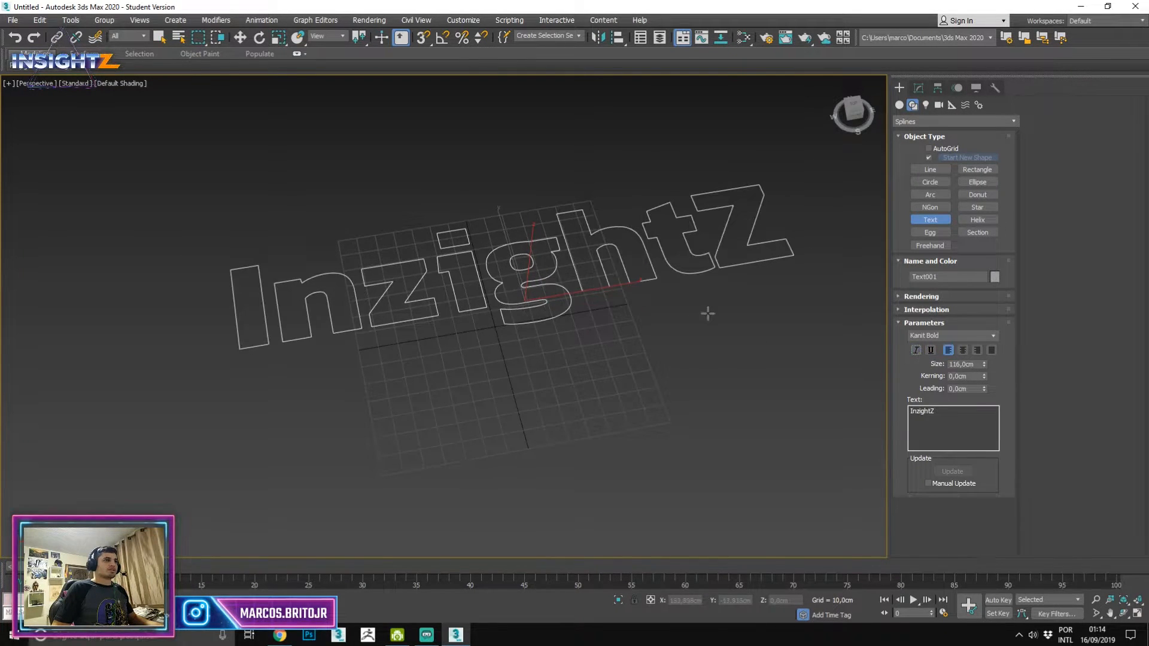
# Finish creating the text and convert the InzightZ spline to an Editable Poly.
pyautogui.moveTo(608, 307); pyautogui.dragTo(634, 347, button='middle')
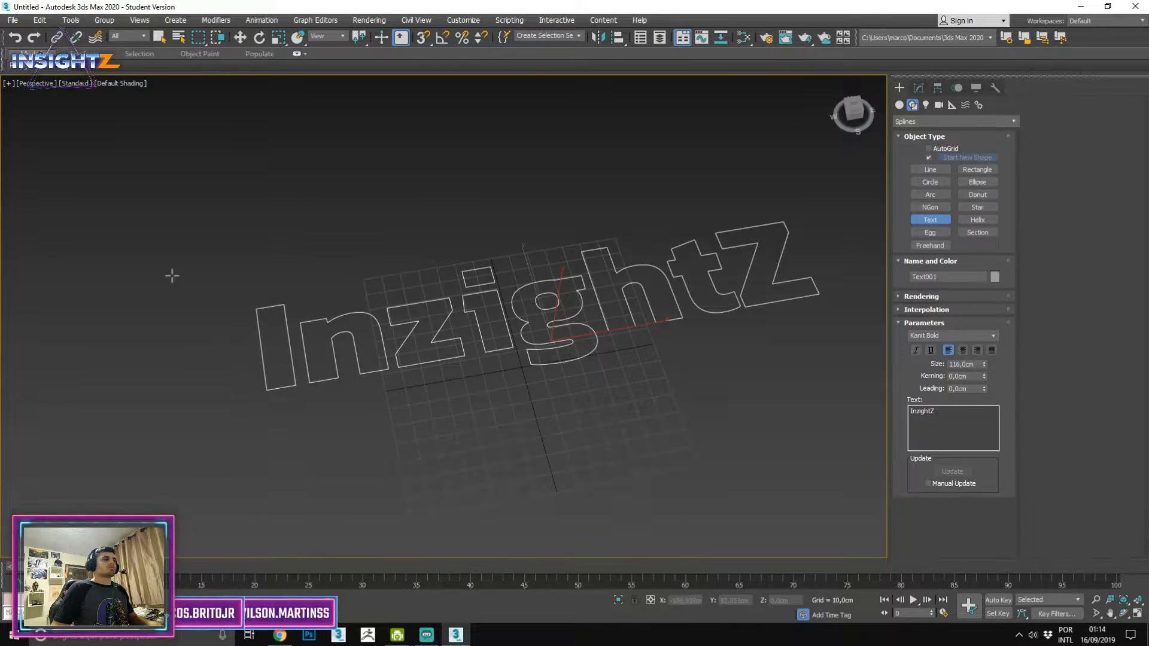
pyautogui.scroll(6, 409, 307)
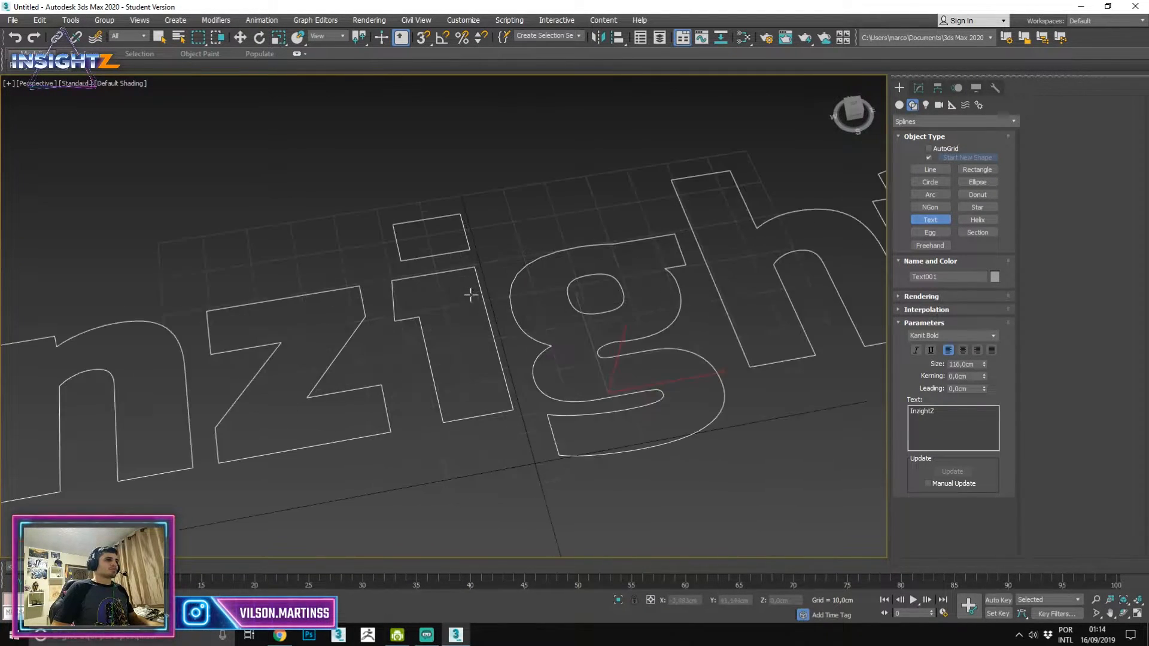
pyautogui.press('w')
pyautogui.scroll(-2, 474, 292)
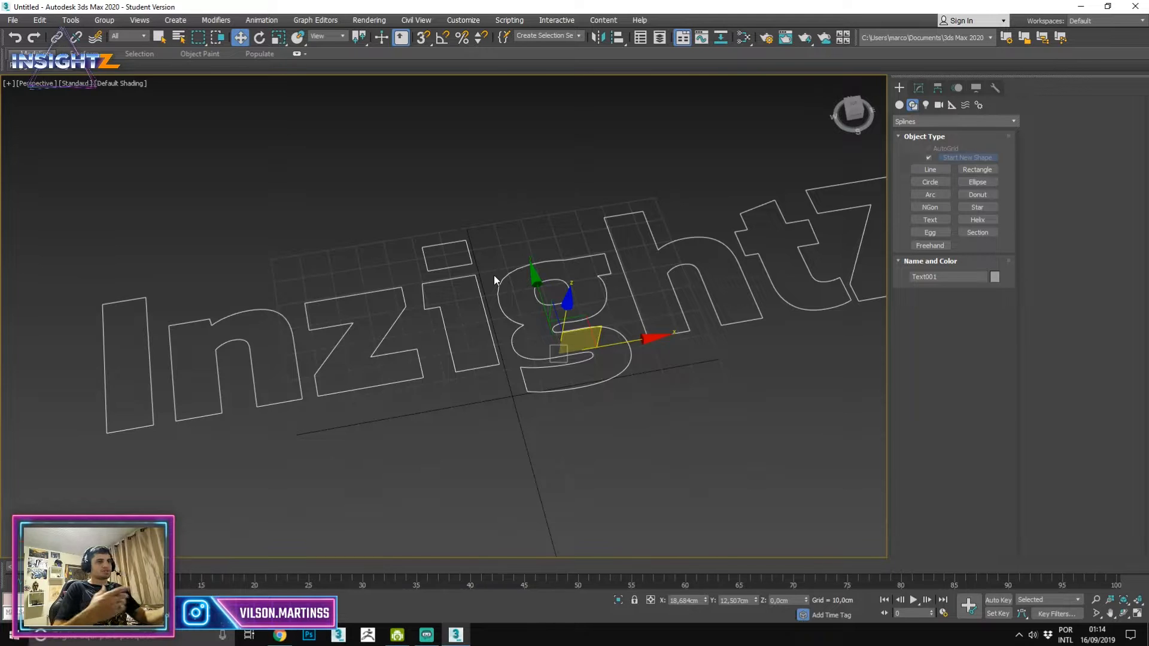
pyautogui.scroll(-3, 509, 272)
pyautogui.scroll(3, 527, 267)
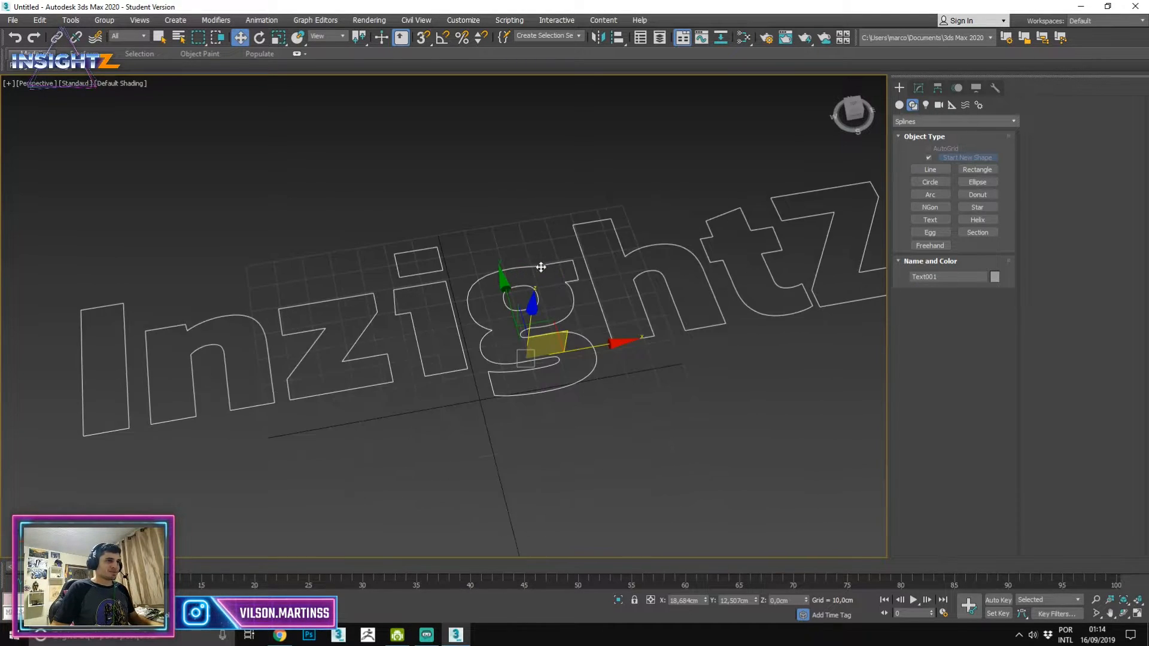
pyautogui.rightClick(539, 264)
pyautogui.moveTo(593, 388)
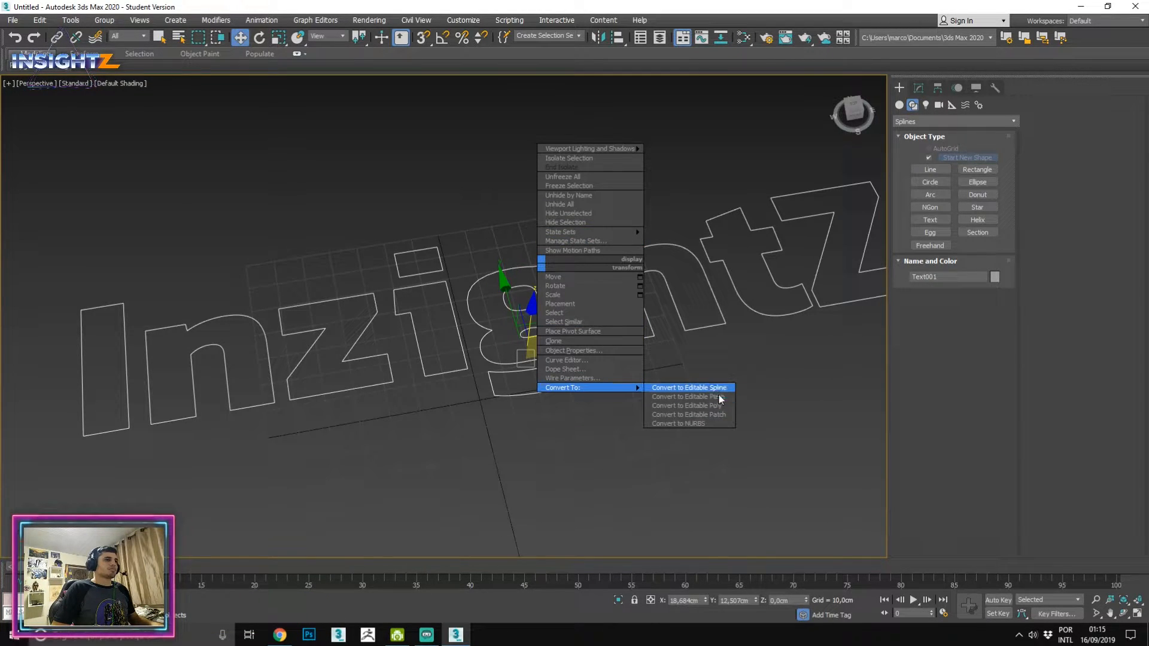
pyautogui.click(716, 406)
pyautogui.keyDown('alt'); pyautogui.moveTo(700, 403); pyautogui.dragTo(582, 274, button='middle'); pyautogui.keyUp('alt')
pyautogui.scroll(3, 533, 314)
pyautogui.keyDown('alt'); pyautogui.moveTo(534, 315); pyautogui.dragTo(547, 350, button='middle'); pyautogui.keyUp('alt')
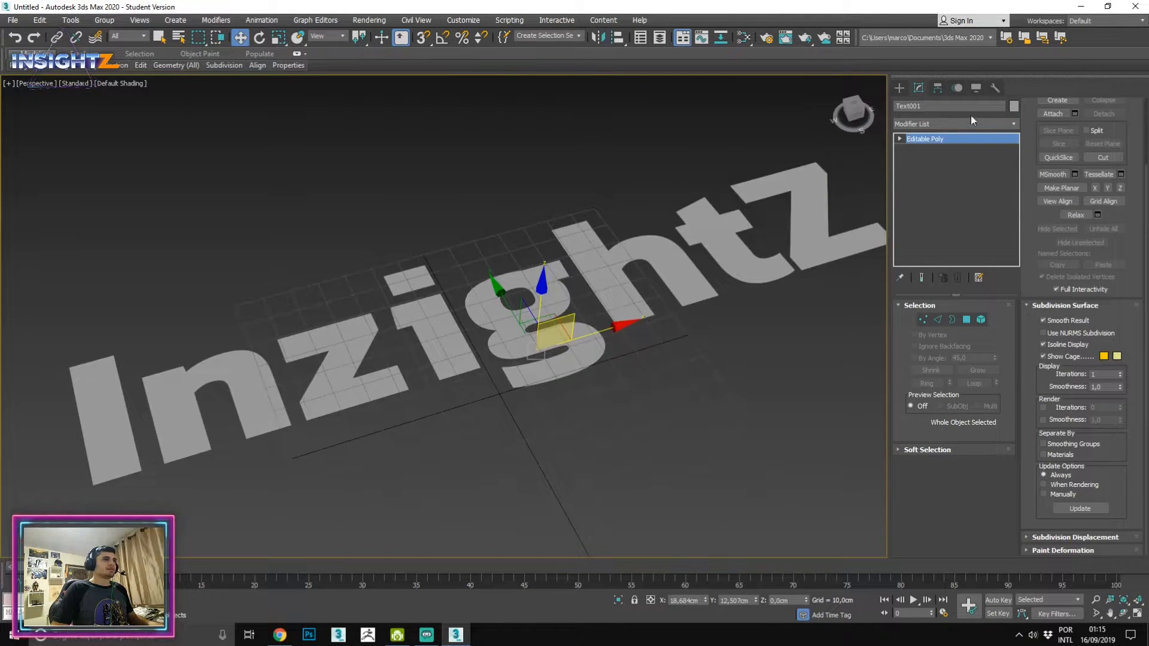
# Add a Shell modifier to the InzightZ text and give it an outer amount of 8.75 cm.
pyautogui.click(936, 121)
pyautogui.write('sh')
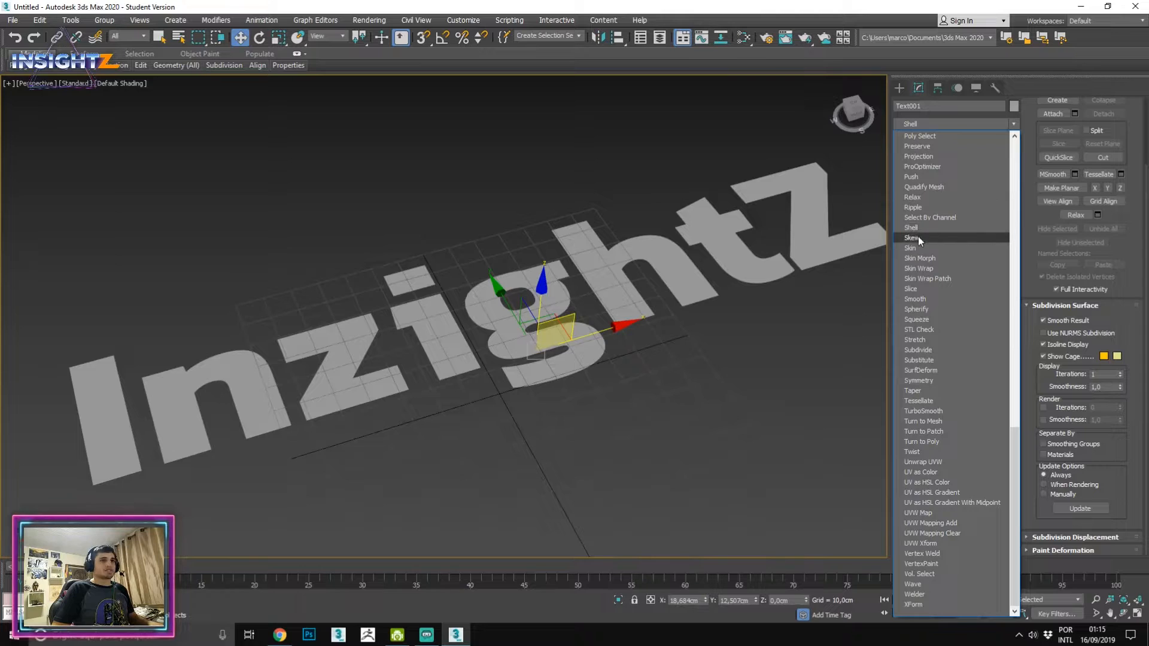
pyautogui.click(897, 228)
pyautogui.moveTo(992, 336); pyautogui.dragTo(993, 294)
pyautogui.keyDown('alt'); pyautogui.moveTo(772, 471); pyautogui.dragTo(647, 317, button='middle'); pyautogui.keyUp('alt')
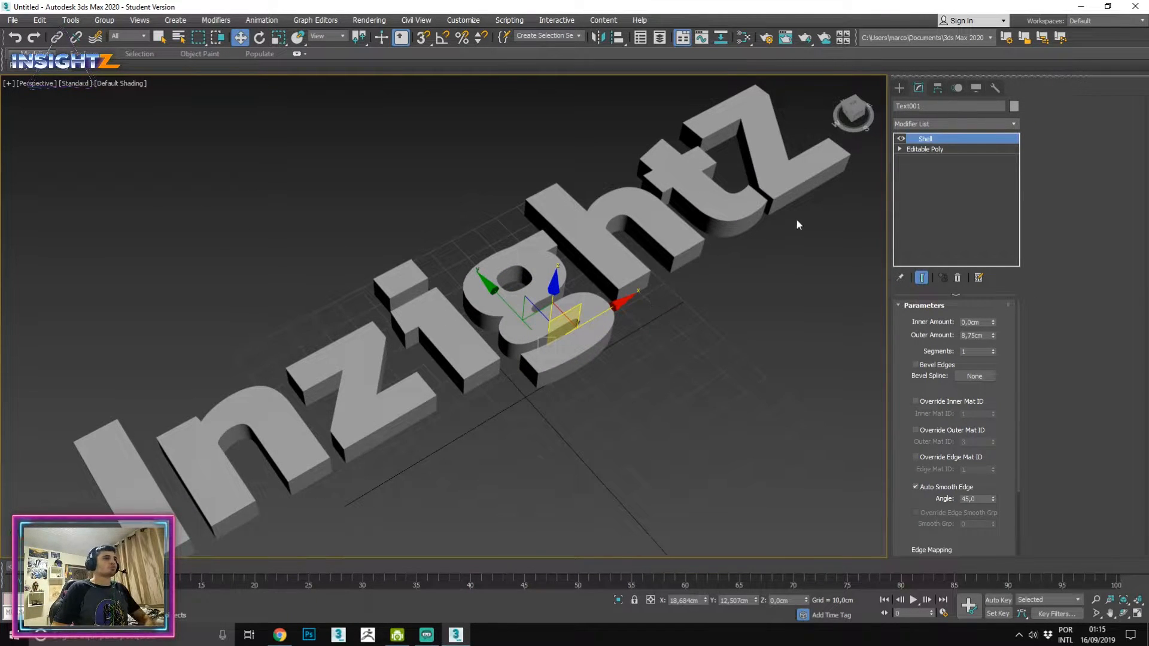
# Delete the InzightZ text and draw two overlapping circle splines with radii of about 35.3 cm and 29.8 cm on the grid.
pyautogui.press('Delete')
pyautogui.click(899, 88)
pyautogui.moveTo(616, 348); pyautogui.dragTo(639, 222, button='middle')
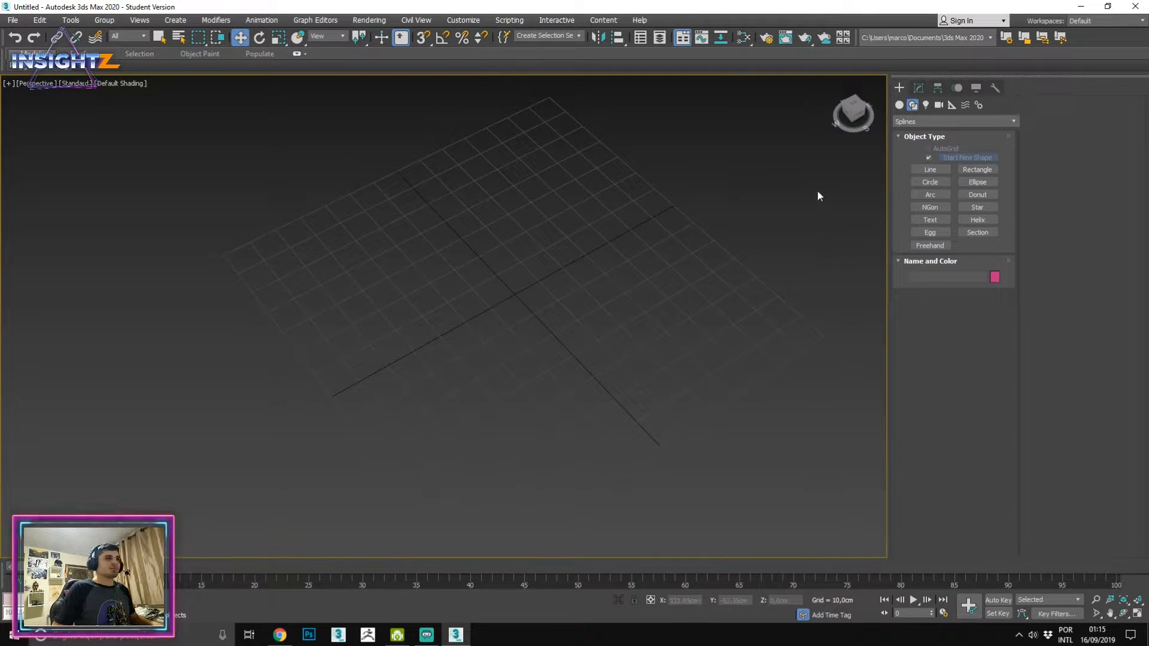
pyautogui.click(921, 183)
pyautogui.moveTo(392, 282); pyautogui.dragTo(483, 331)
pyautogui.moveTo(510, 227); pyautogui.dragTo(595, 232)
pyautogui.press('w')
pyautogui.moveTo(482, 222); pyautogui.dragTo(497, 247, button='middle')
pyautogui.scroll(3, 719, 174)
pyautogui.moveTo(386, 233); pyautogui.dragTo(486, 256, button='middle')
pyautogui.click(498, 246)
pyautogui.click(920, 88)
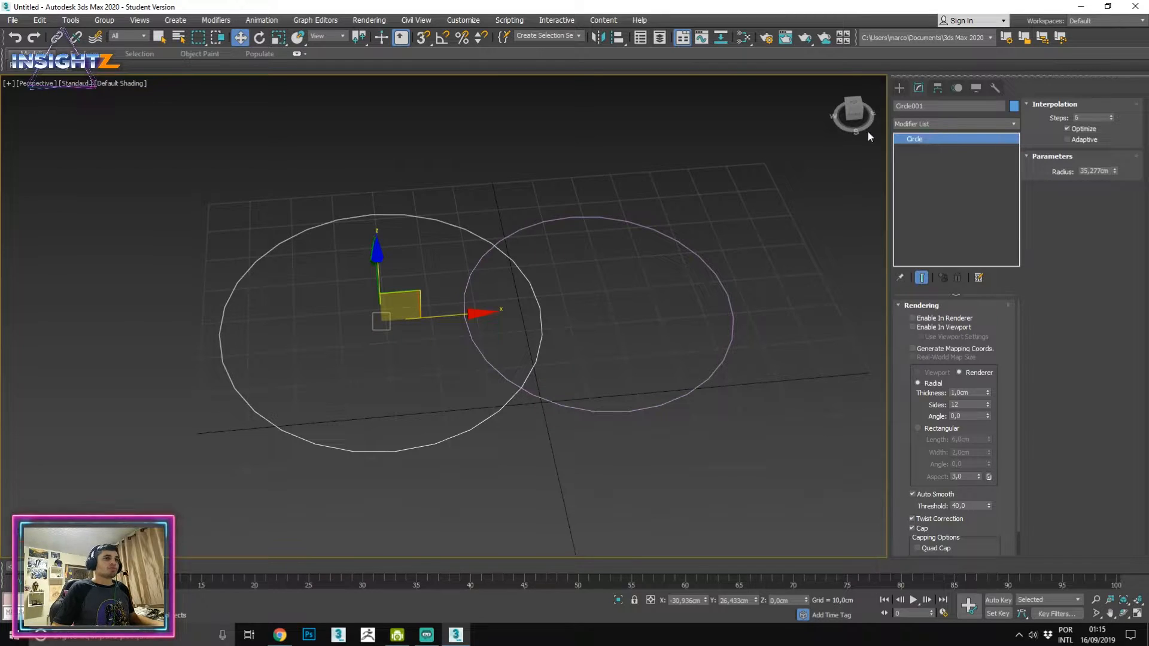
# Draw a closed four-point line shape with one curved vertex in front of the two circles.
pyautogui.click(934, 171)
pyautogui.scroll(-5, 760, 225)
pyautogui.click(736, 220)
pyautogui.click(503, 407)
pyautogui.click(747, 439)
pyautogui.moveTo(775, 282); pyautogui.dragTo(774, 263)
pyautogui.click(736, 221)
pyautogui.click(557, 354)
pyautogui.click(930, 168)
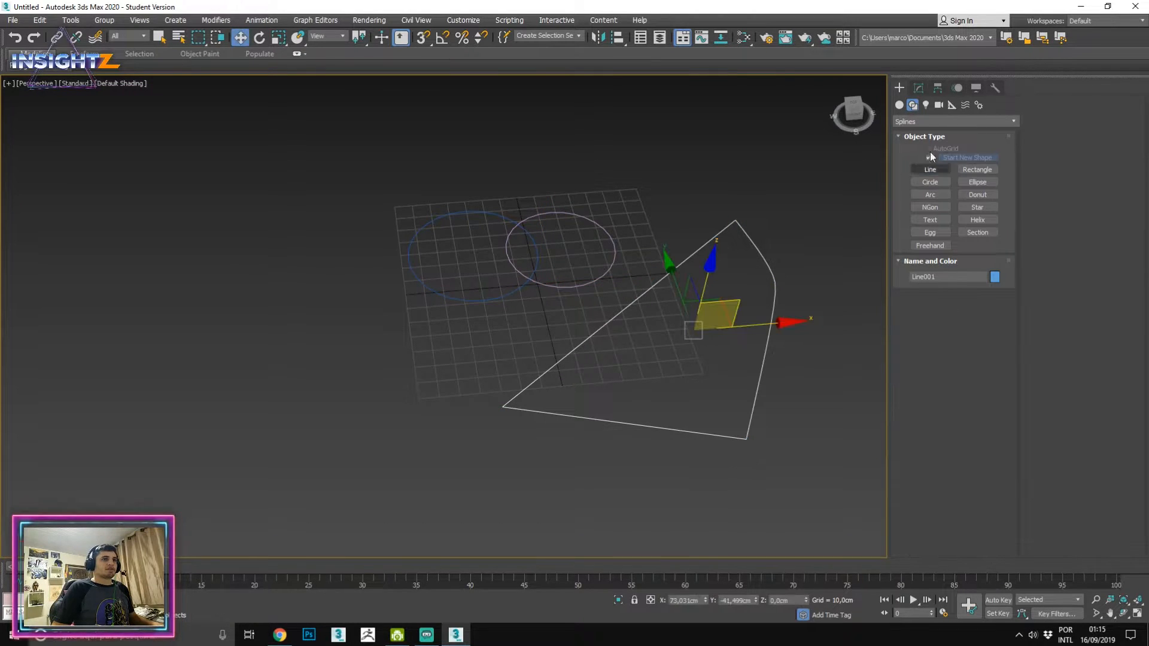
# Compare the line's editing options with the parameters of the larger circle, and delete the line shape.
pyautogui.click(918, 88)
pyautogui.scroll(-2, 1070, 305)
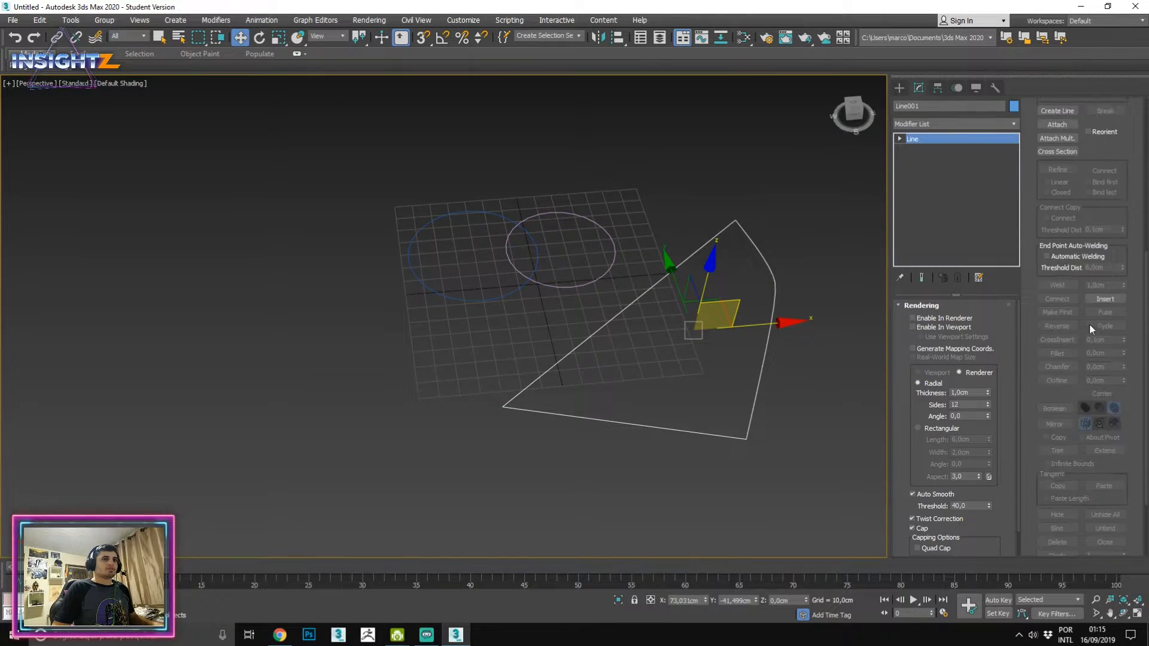
pyautogui.moveTo(487, 169); pyautogui.dragTo(448, 243)
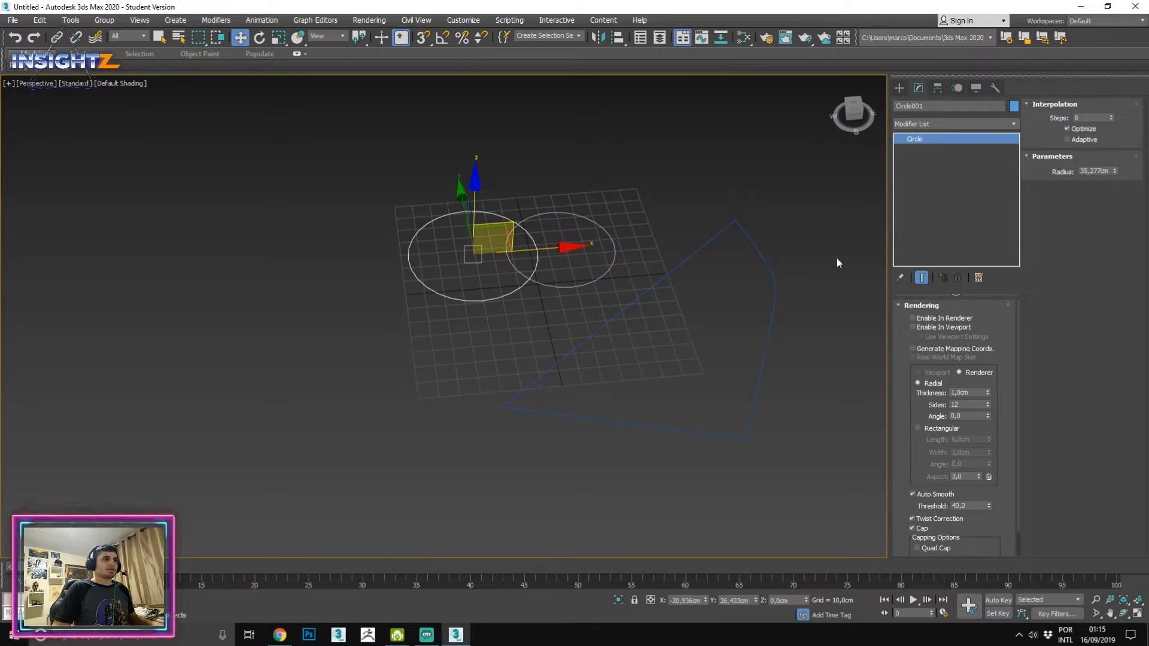
pyautogui.moveTo(667, 185); pyautogui.dragTo(760, 298)
pyautogui.press('Delete')
# Convert the larger, blue circle to an Editable Spline.
pyautogui.scroll(6, 478, 270)
pyautogui.moveTo(481, 146); pyautogui.dragTo(445, 252, button='middle')
pyautogui.scroll(-4, 445, 253)
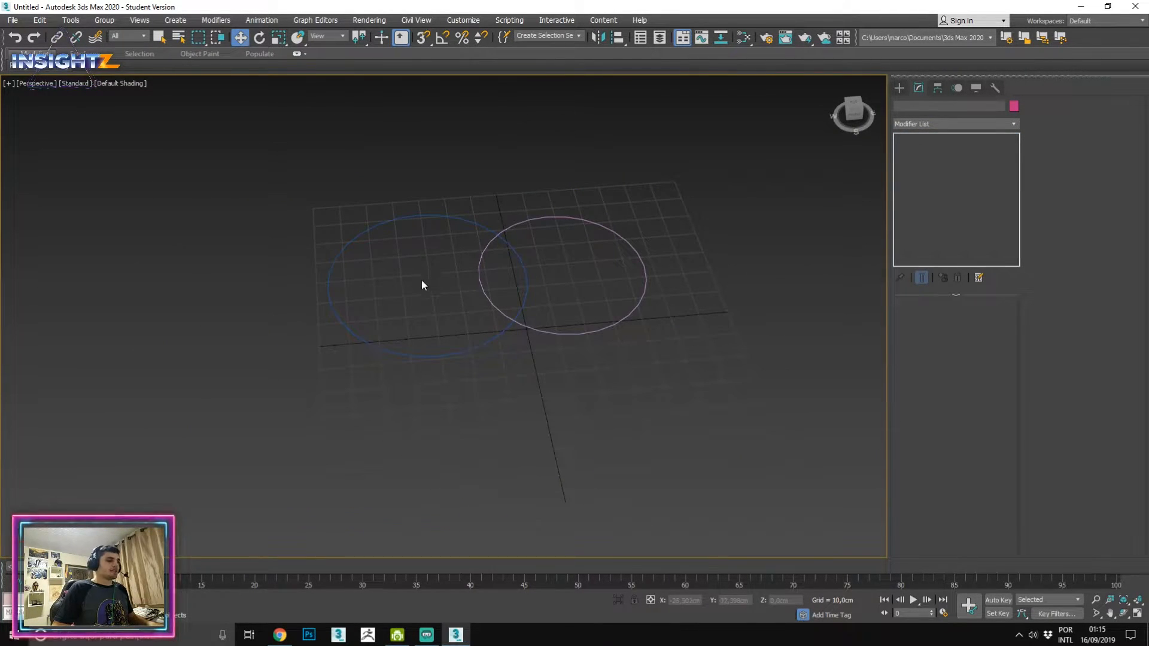
pyautogui.moveTo(422, 280); pyautogui.dragTo(415, 402)
pyautogui.rightClick(476, 320)
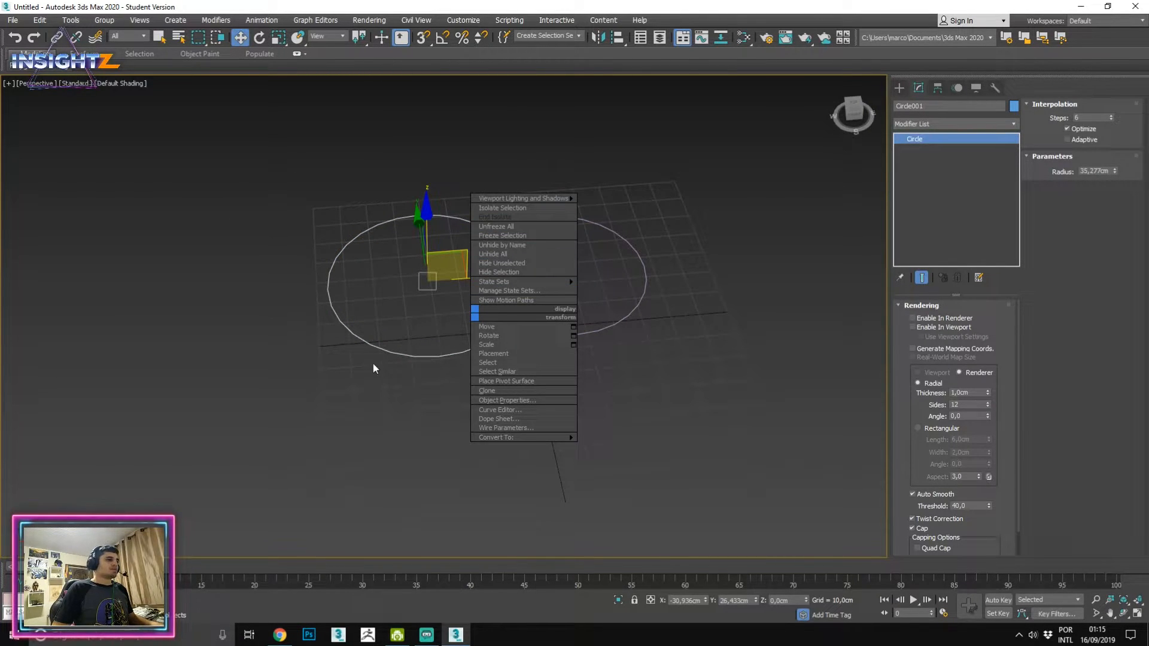
pyautogui.moveTo(508, 437)
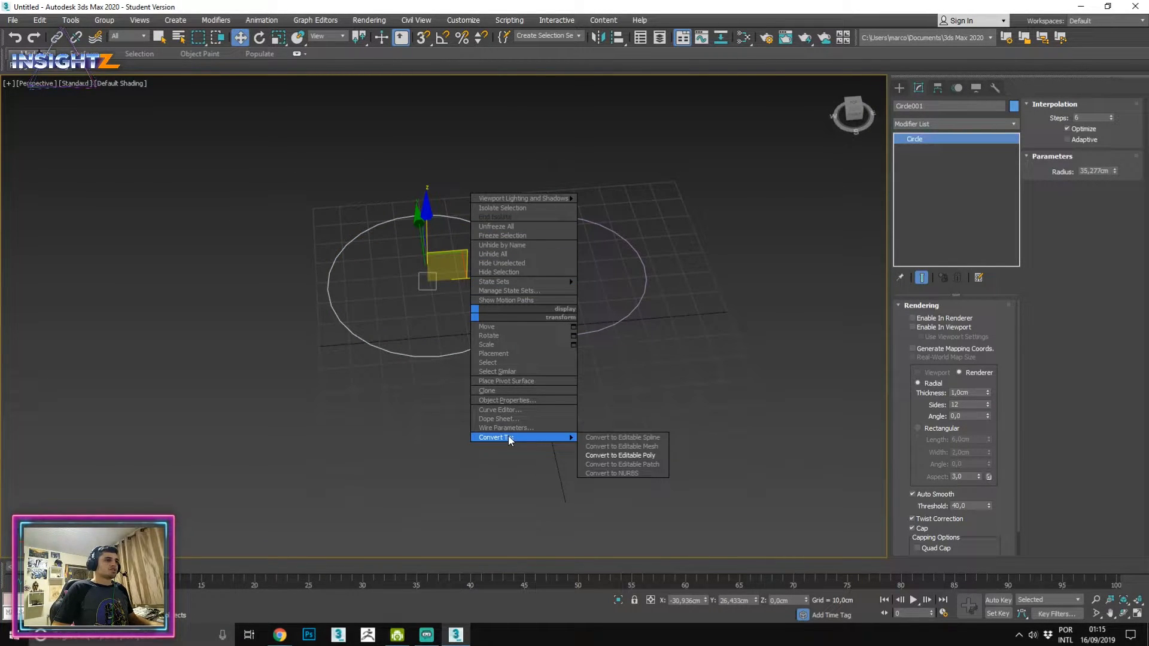
pyautogui.click(640, 438)
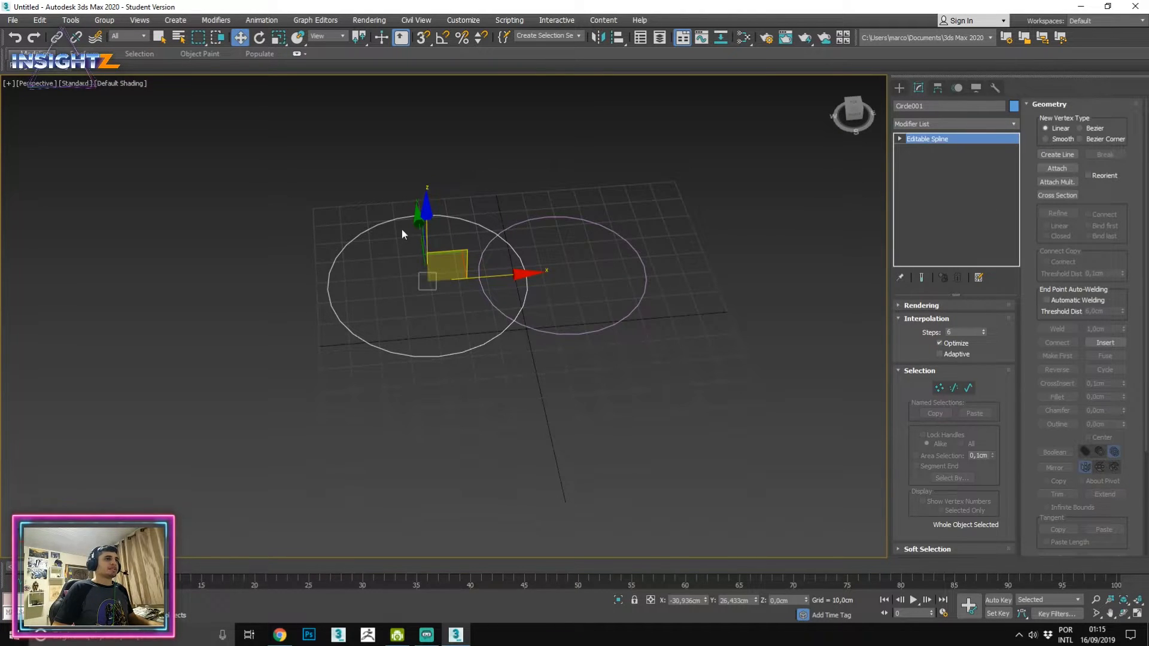
# Select the unconverted circle and enlarge its radius slightly.
pyautogui.click(628, 239)
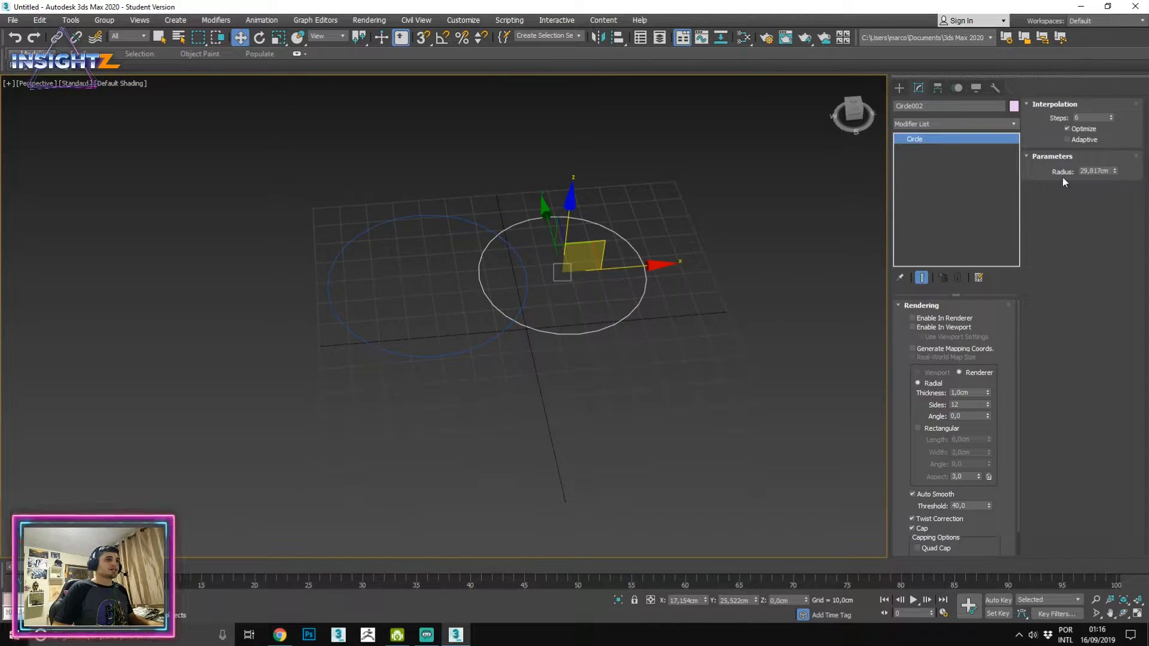
pyautogui.scroll(-1, 965, 401)
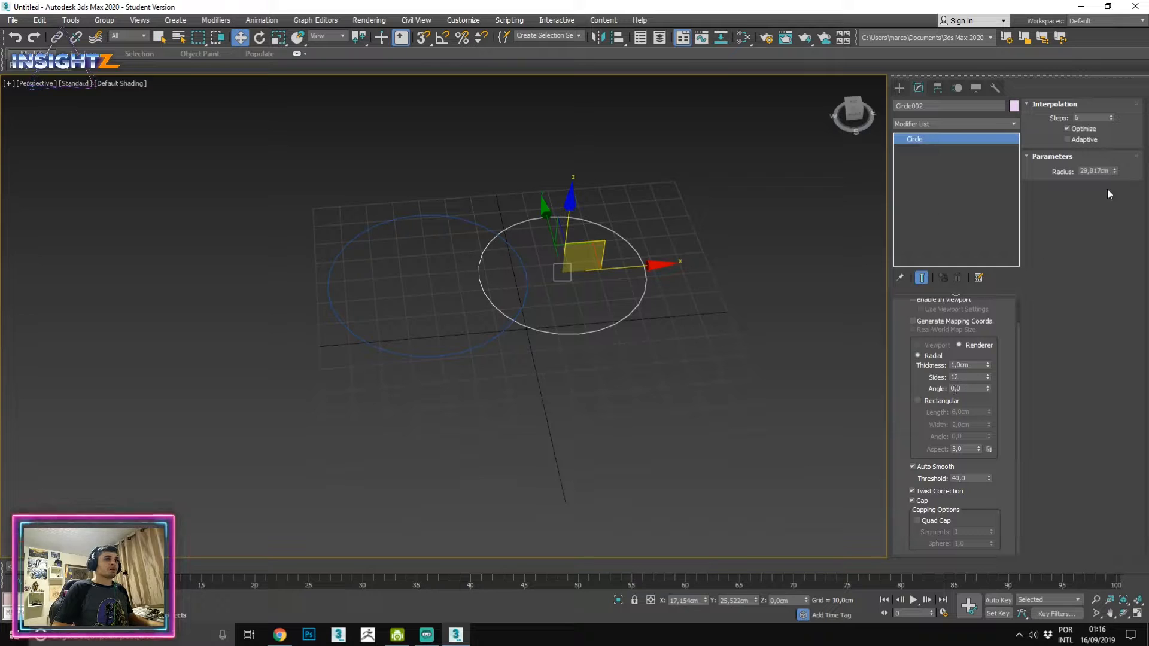
pyautogui.moveTo(1114, 170)
pyautogui.mouseDown()
pyautogui.moveTo(1114, 186)
pyautogui.moveTo(1106, 153)
pyautogui.mouseUp()
# Draw a rectangle about 95 cm long and 69 cm wide beside the circles and round it with a 29.27 cm corner radius.
pyautogui.click(899, 87)
pyautogui.click(986, 181)
pyautogui.moveTo(777, 220); pyautogui.dragTo(659, 442)
pyautogui.press('w')
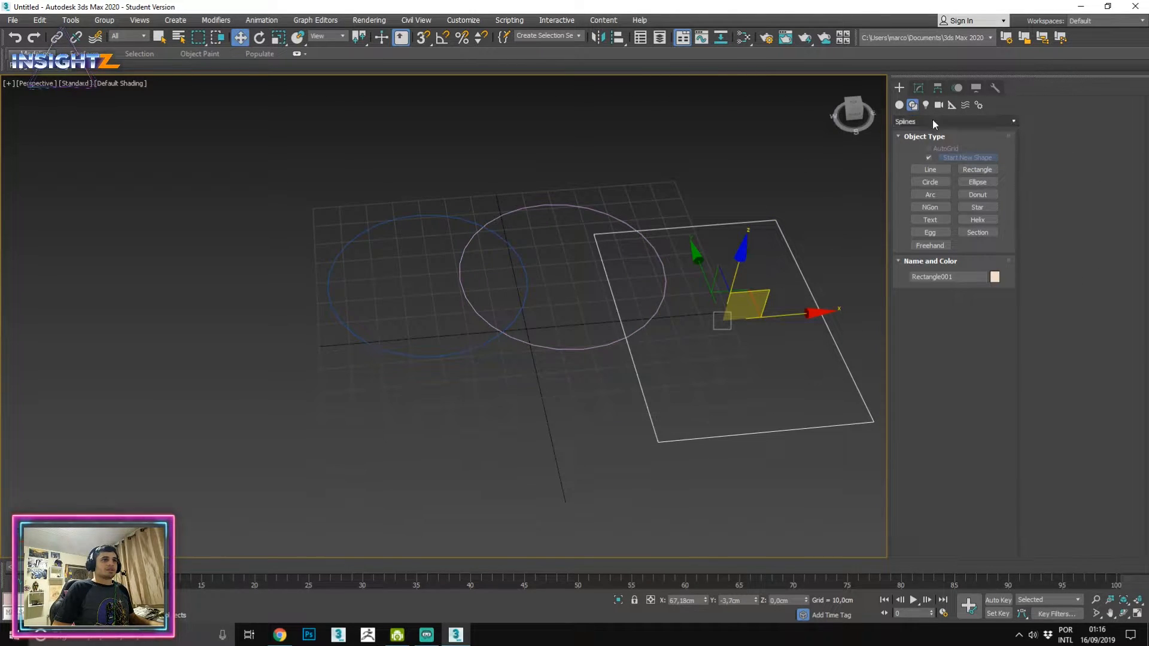
pyautogui.click(918, 89)
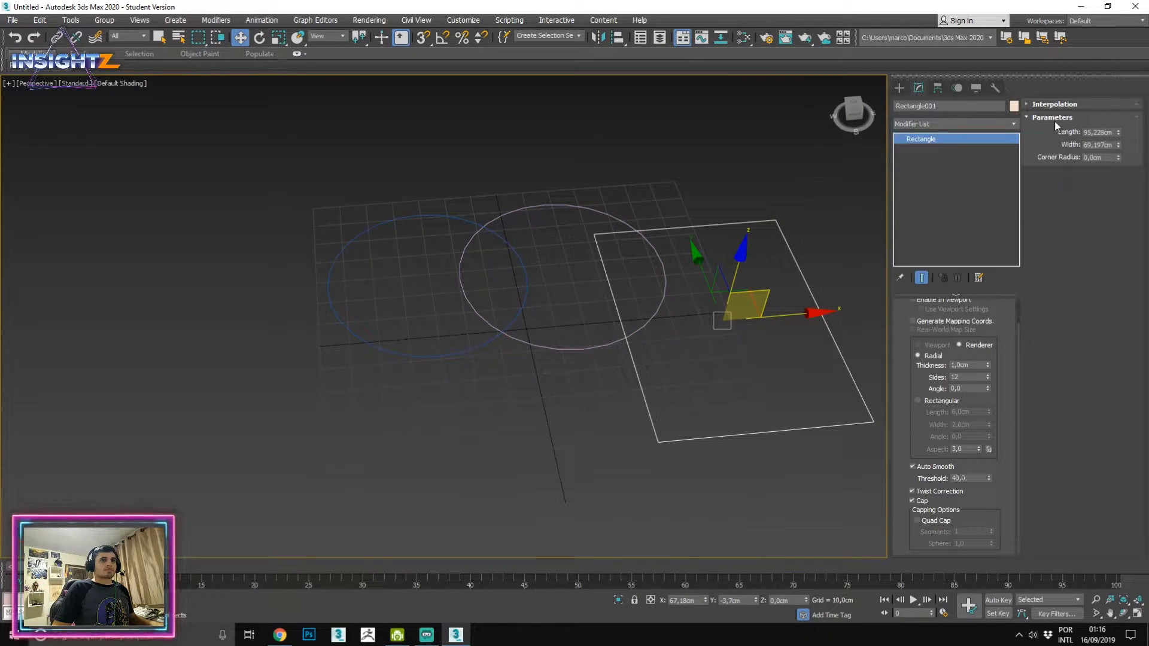
pyautogui.moveTo(1118, 157); pyautogui.dragTo(857, 514)
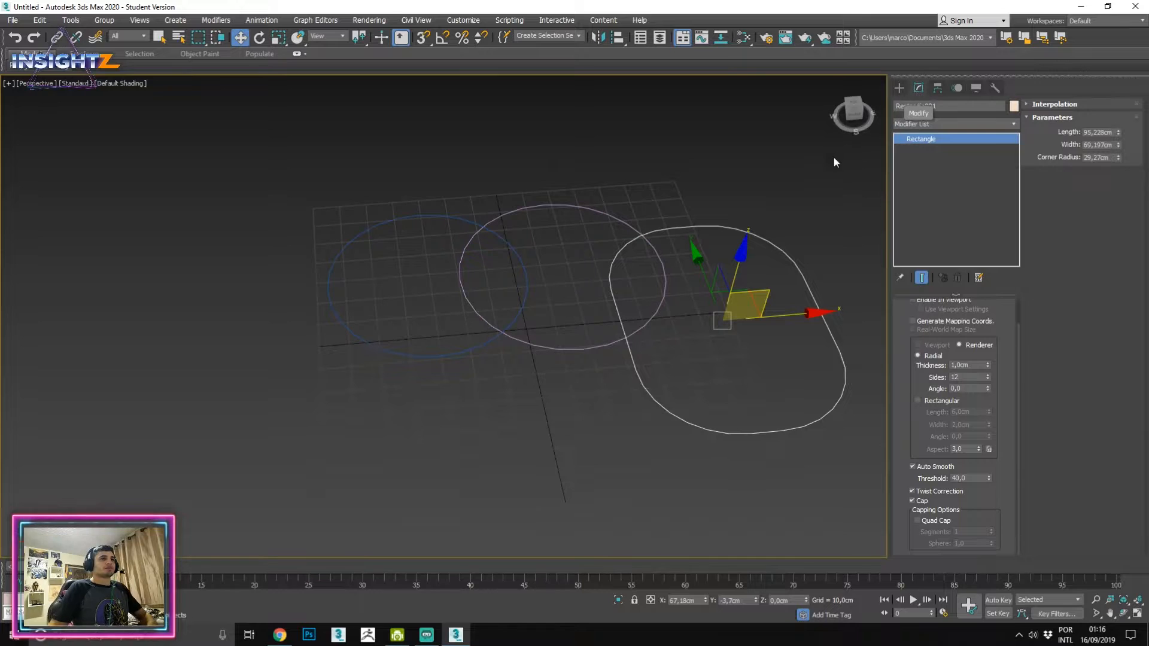
# Delete the rounded rectangle and select the blue editable spline circle to show its rendering options.
pyautogui.press('Delete')
pyautogui.click(501, 267)
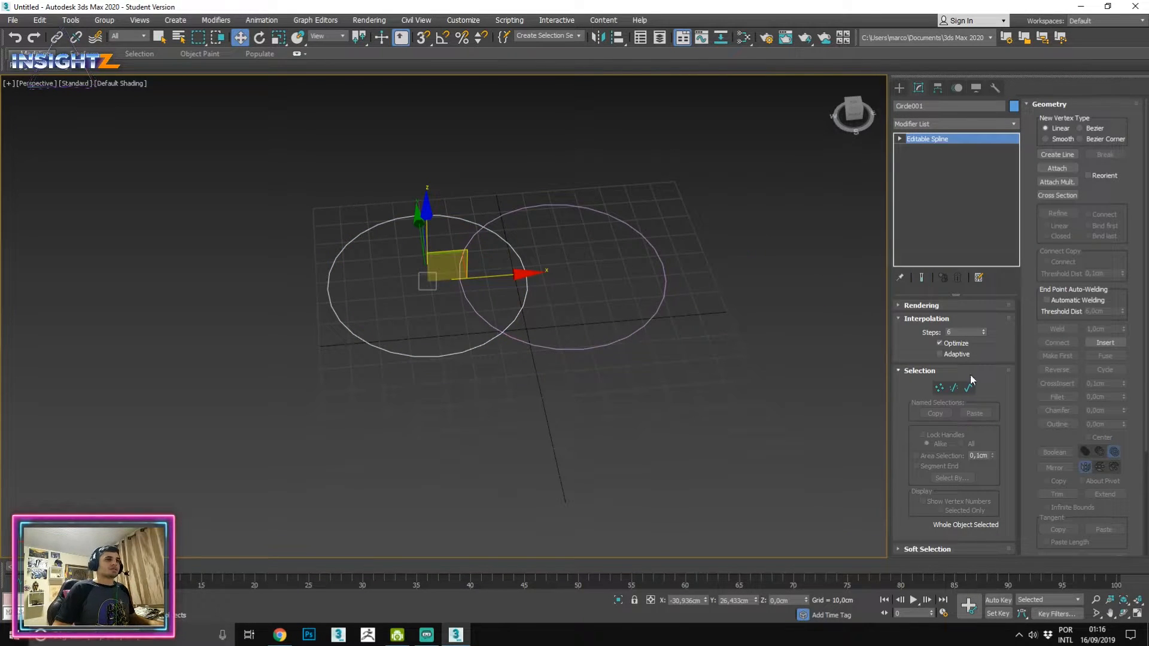
pyautogui.scroll(4, 505, 346)
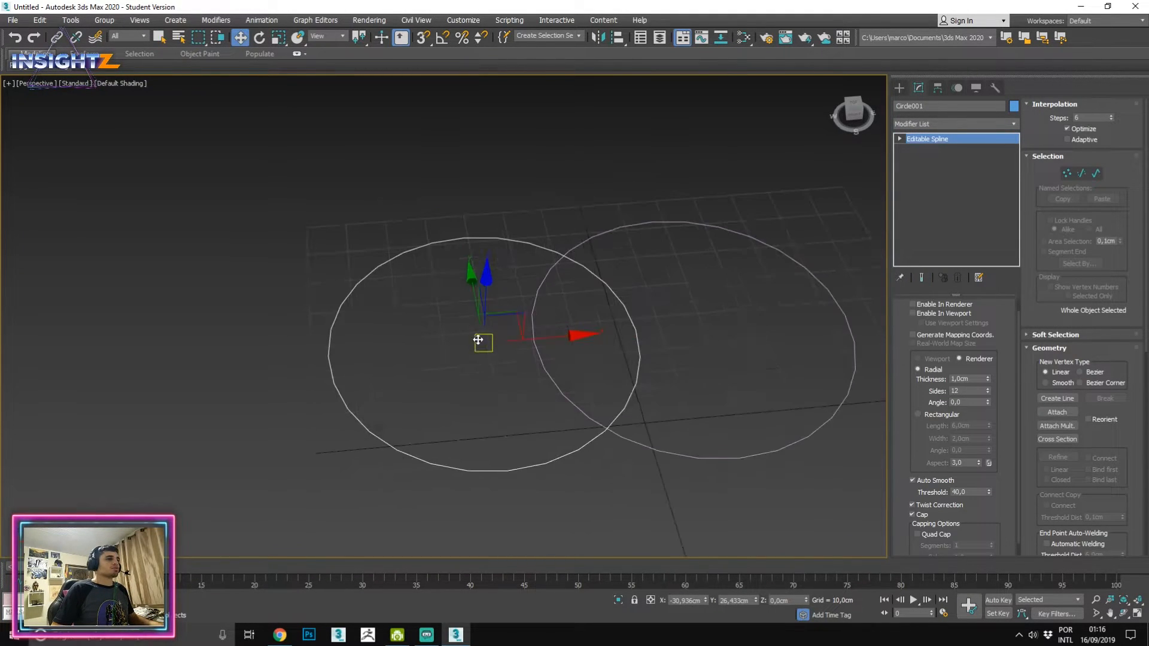
pyautogui.moveTo(949, 379); pyautogui.dragTo(994, 392)
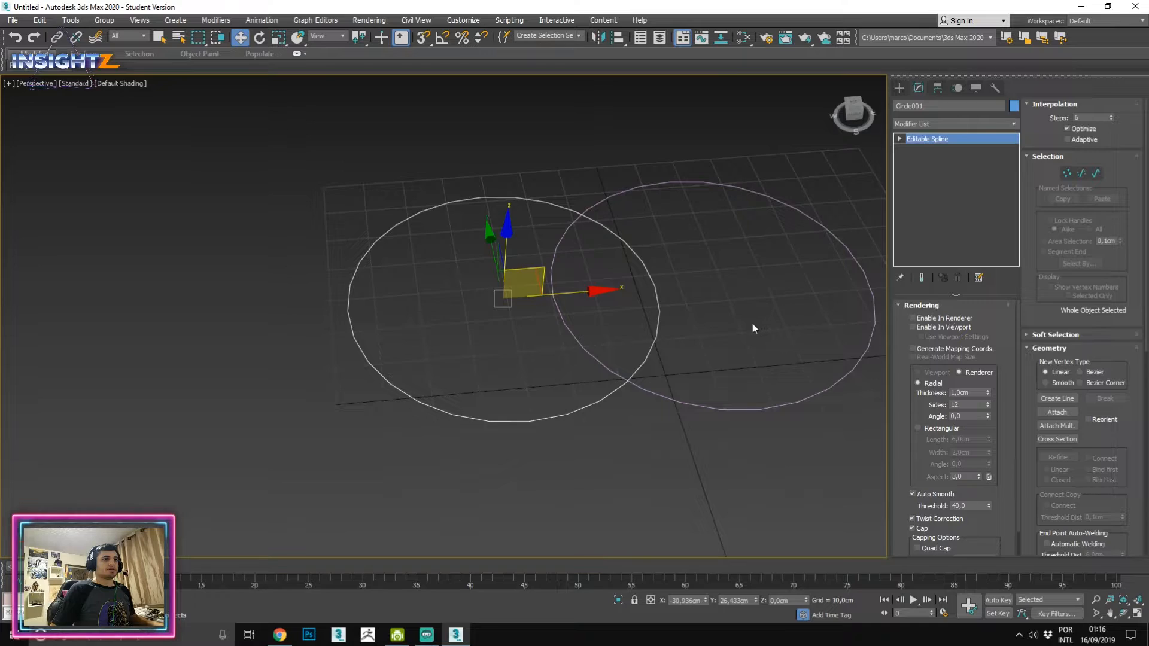
# Turn off Enable In Renderer and turn on Enable In Viewport for the blue circle.
pyautogui.moveTo(755, 328); pyautogui.dragTo(723, 333, button='middle')
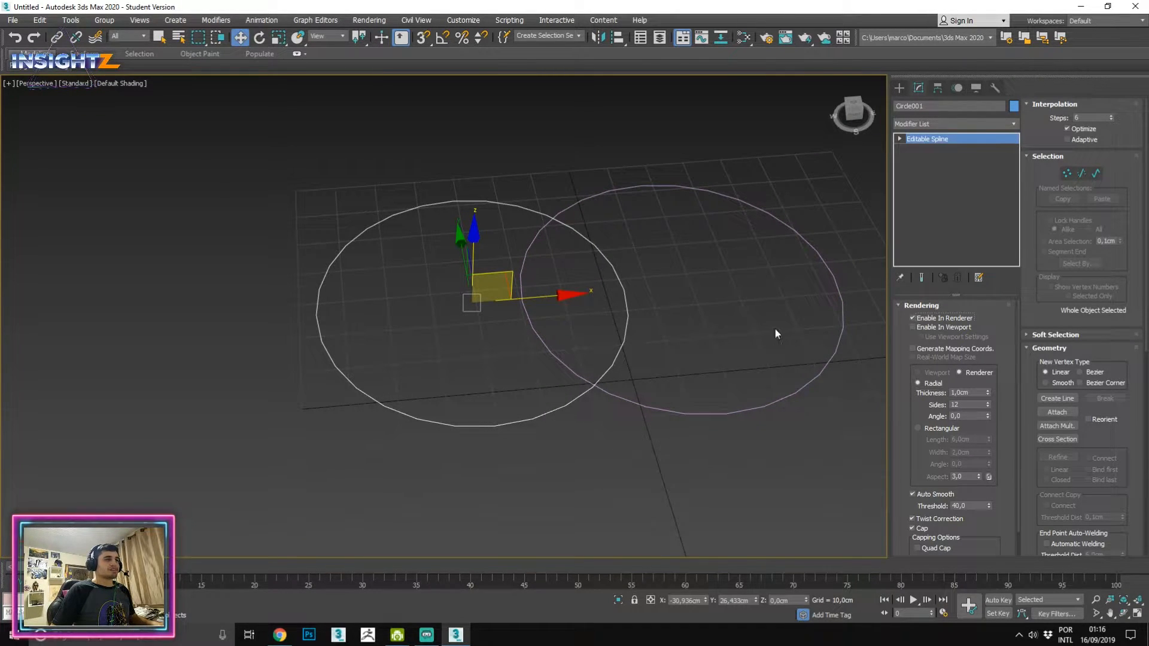
pyautogui.click(959, 315)
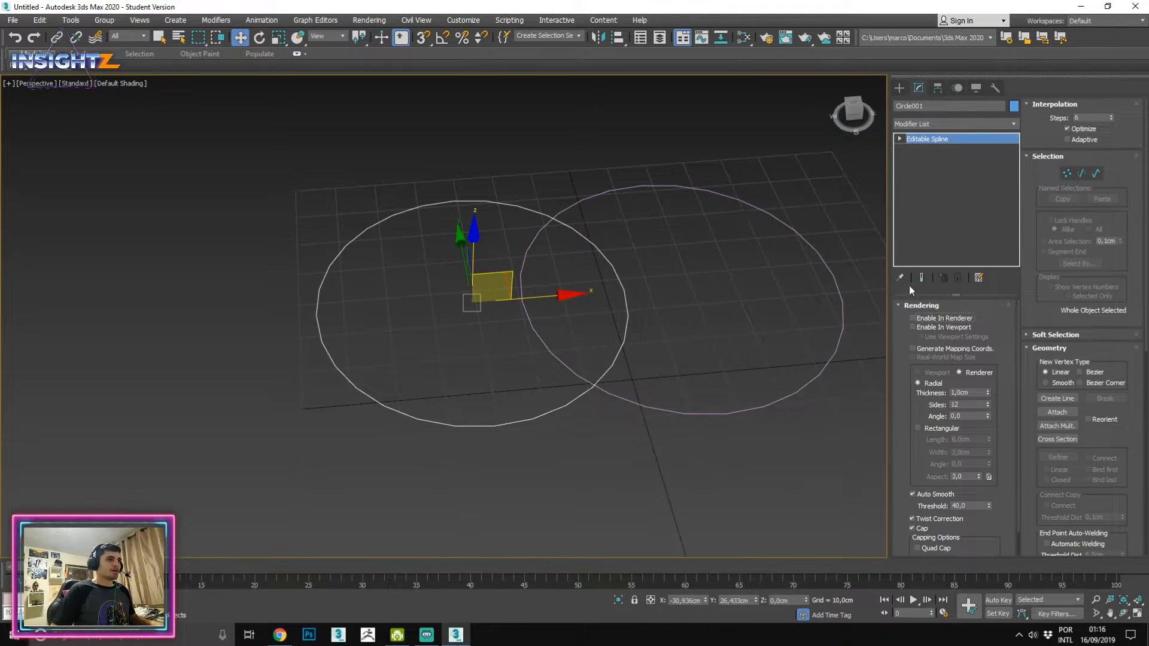
pyautogui.click(950, 328)
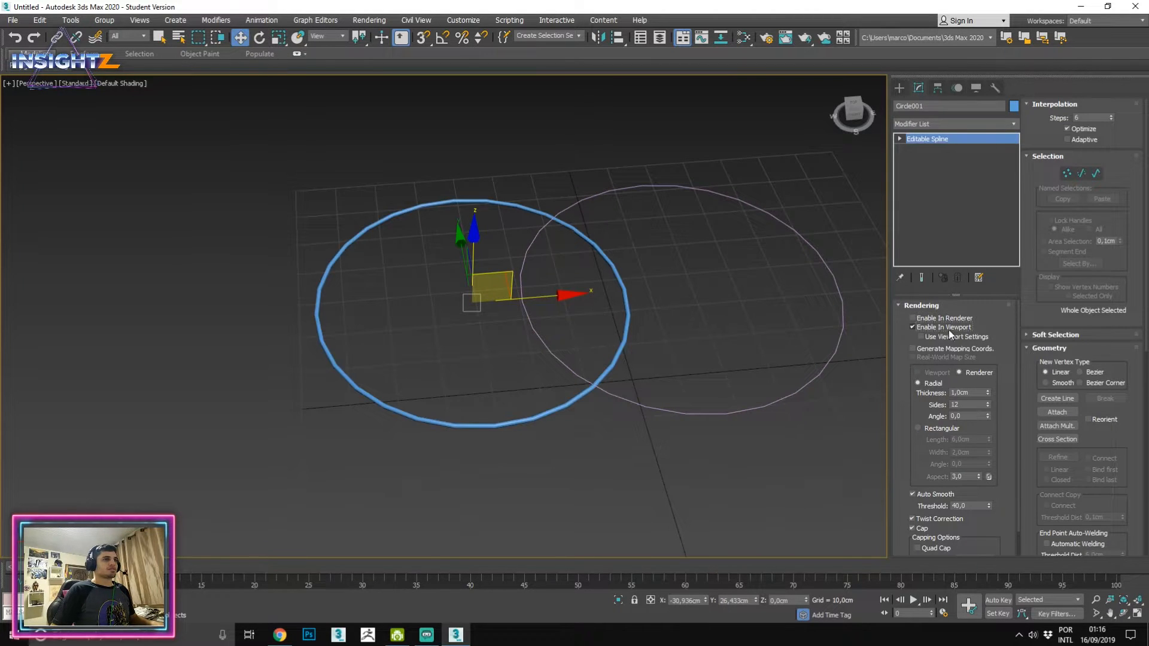
# Examine the circle's thickened tube up close, with and without edged faces.
pyautogui.moveTo(838, 327)
pyautogui.keyDown('alt'); pyautogui.mouseDown(button='middle')
pyautogui.moveTo(603, 321)
pyautogui.moveTo(598, 303)
pyautogui.moveTo(662, 295)
pyautogui.moveTo(668, 279)
pyautogui.mouseUp(button='middle'); pyautogui.keyUp('alt')
pyautogui.scroll(8, 604, 315)
pyautogui.press('F4')
pyautogui.press('z')
pyautogui.press('F4')
pyautogui.press('F4')
pyautogui.press('F4')
pyautogui.press('F4')
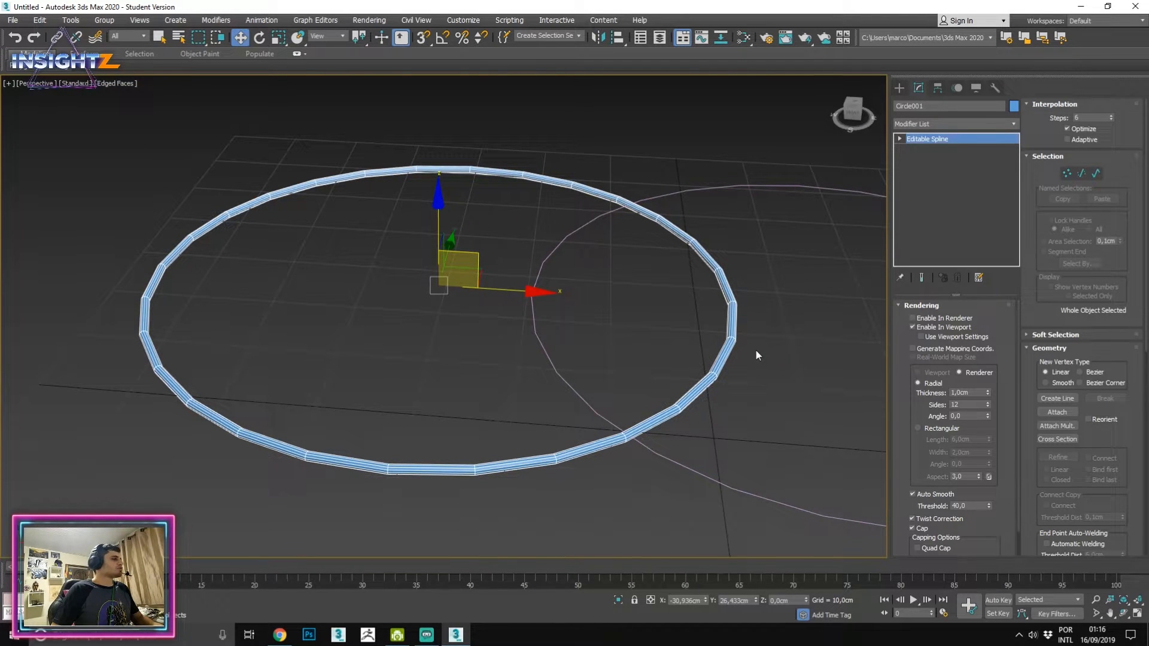
pyautogui.press('F4')
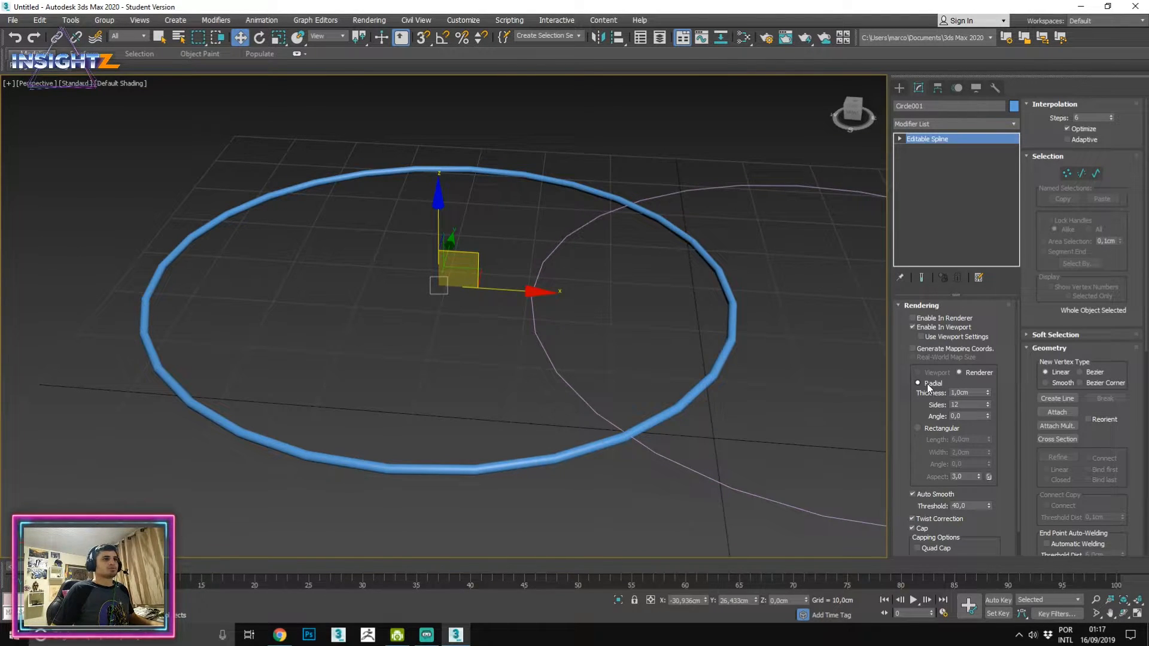
# Set the circle's radial thickness to 4.23 cm with 4 sides, trying out a different angle with edged faces shown.
pyautogui.moveTo(989, 393)
pyautogui.mouseDown()
pyautogui.moveTo(1014, 199)
pyautogui.moveTo(992, 414)
pyautogui.mouseUp()
pyautogui.press('F4')
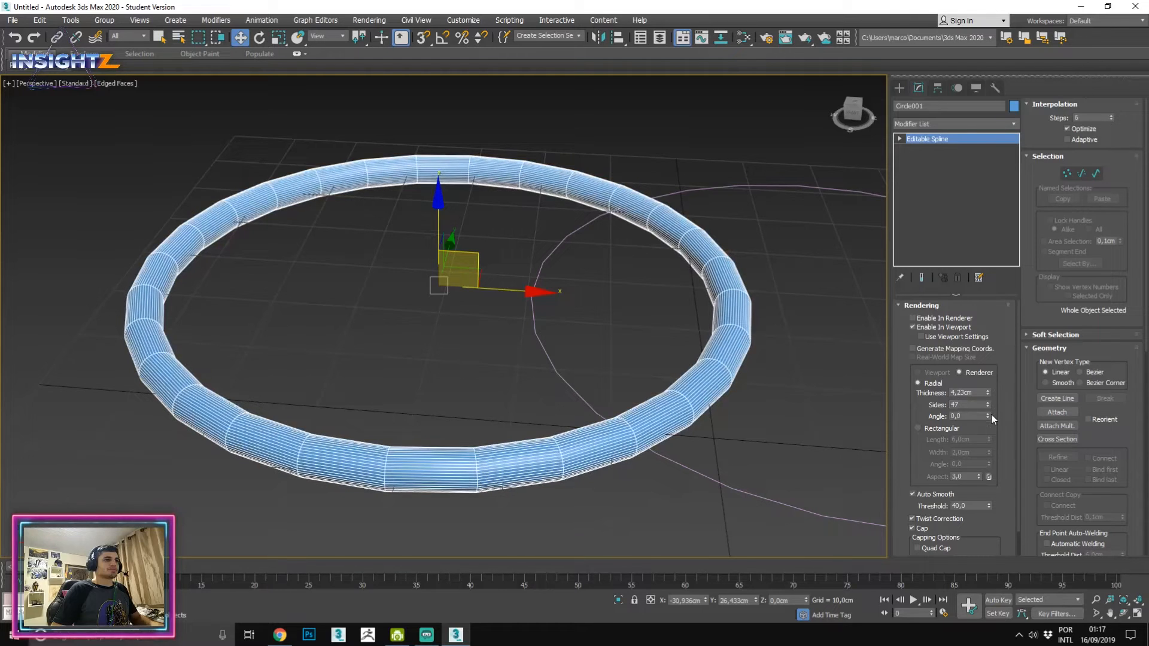
pyautogui.write('4')
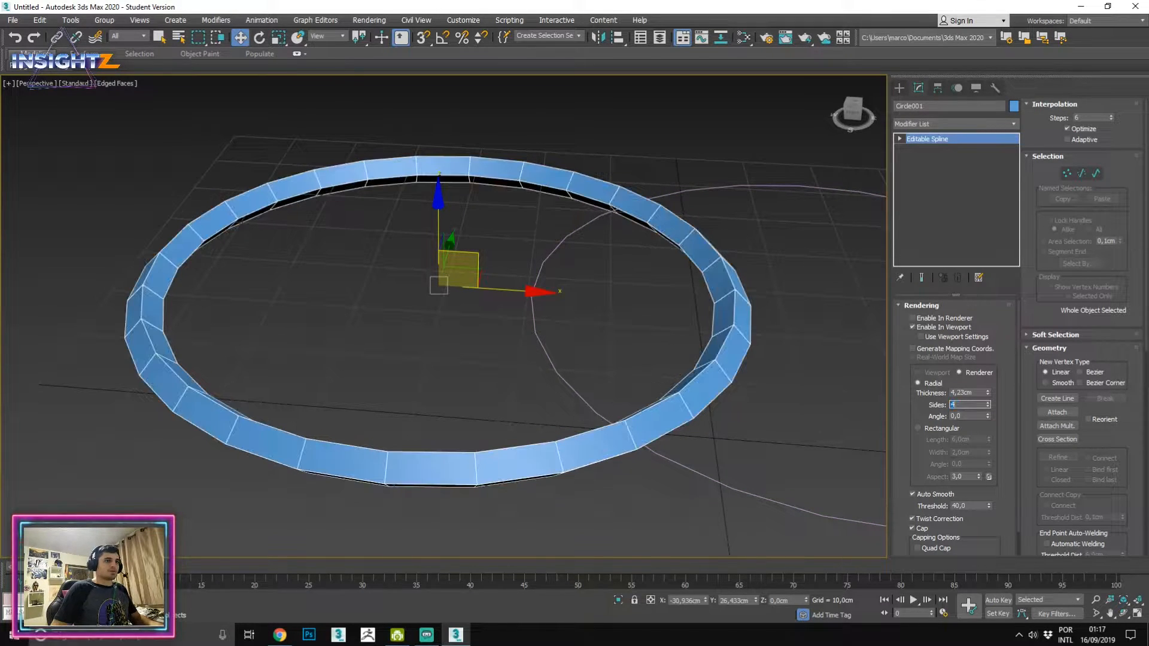
pyautogui.moveTo(988, 415); pyautogui.dragTo(674, 120)
pyautogui.rightClick(989, 415)
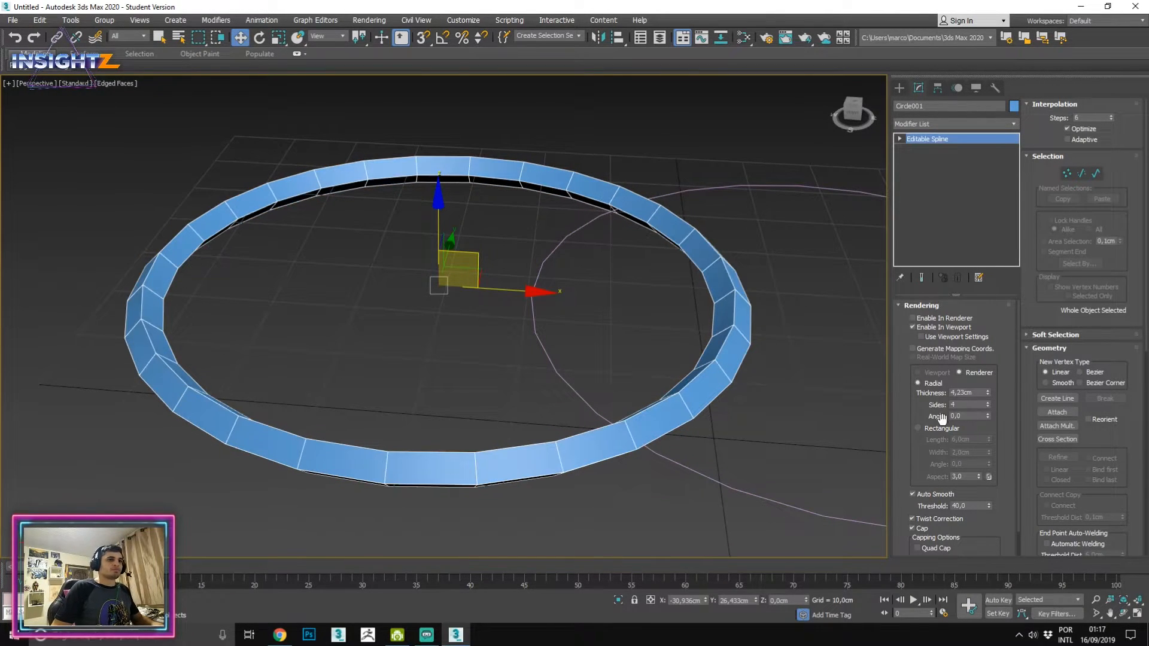
# Switch the circle to a rectangular section 5.4 cm long and 11.32 cm wide, and try out a different angle.
pyautogui.click(942, 429)
pyautogui.moveTo(988, 440); pyautogui.dragTo(910, 180)
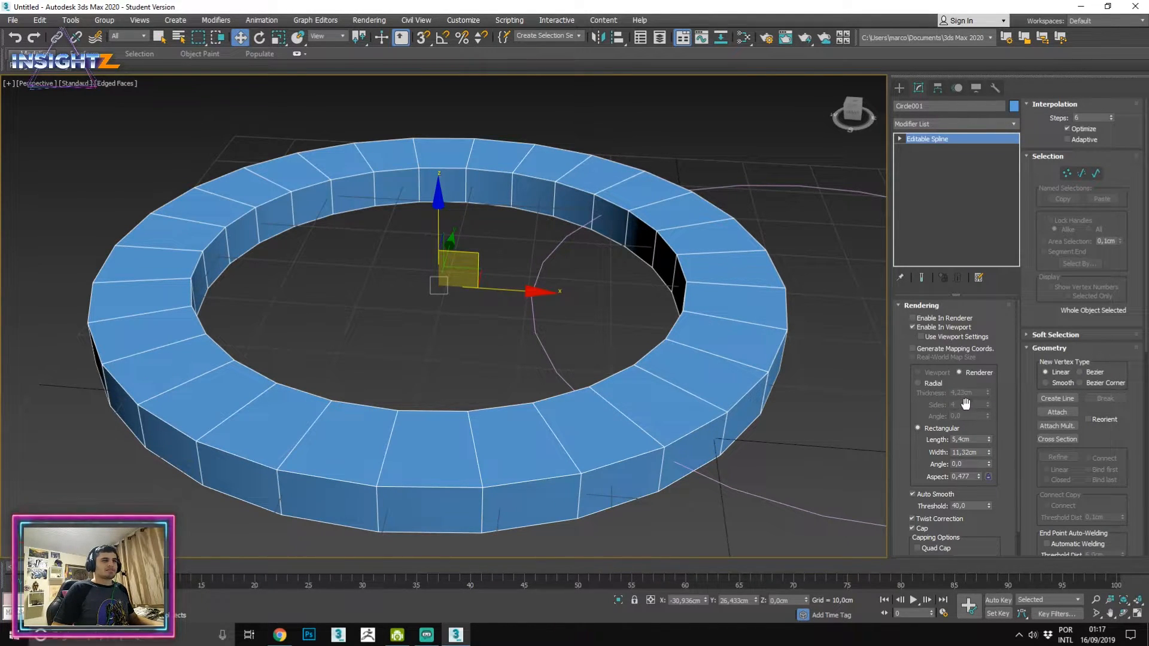
pyautogui.moveTo(989, 464); pyautogui.dragTo(778, 180)
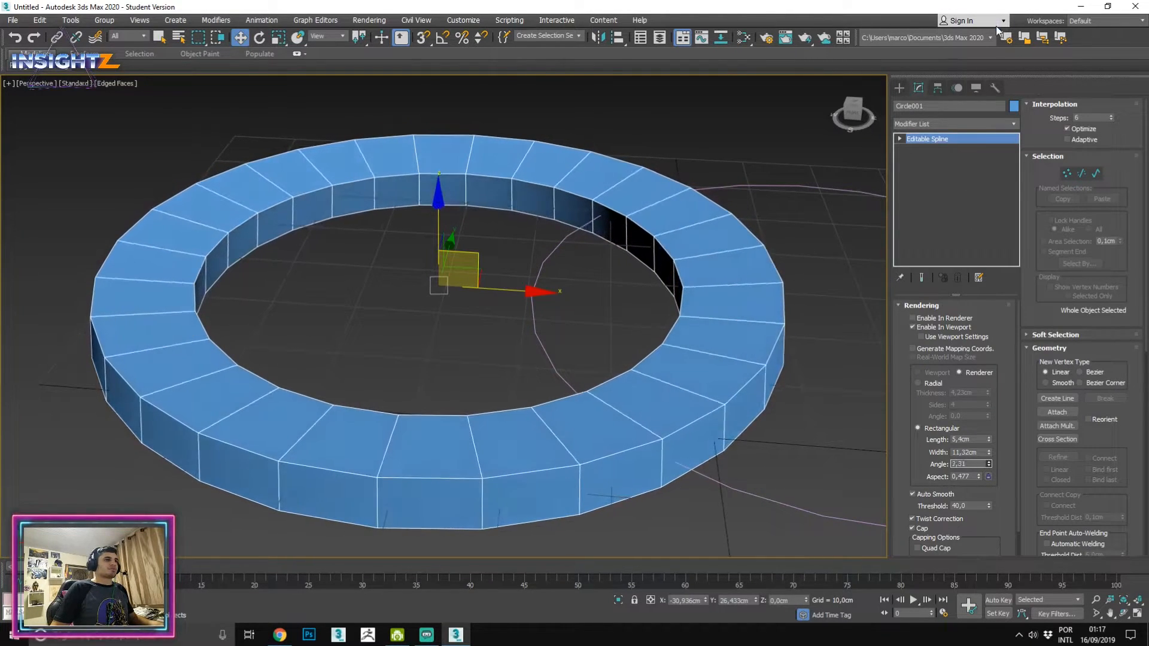
pyautogui.rightClick(989, 463)
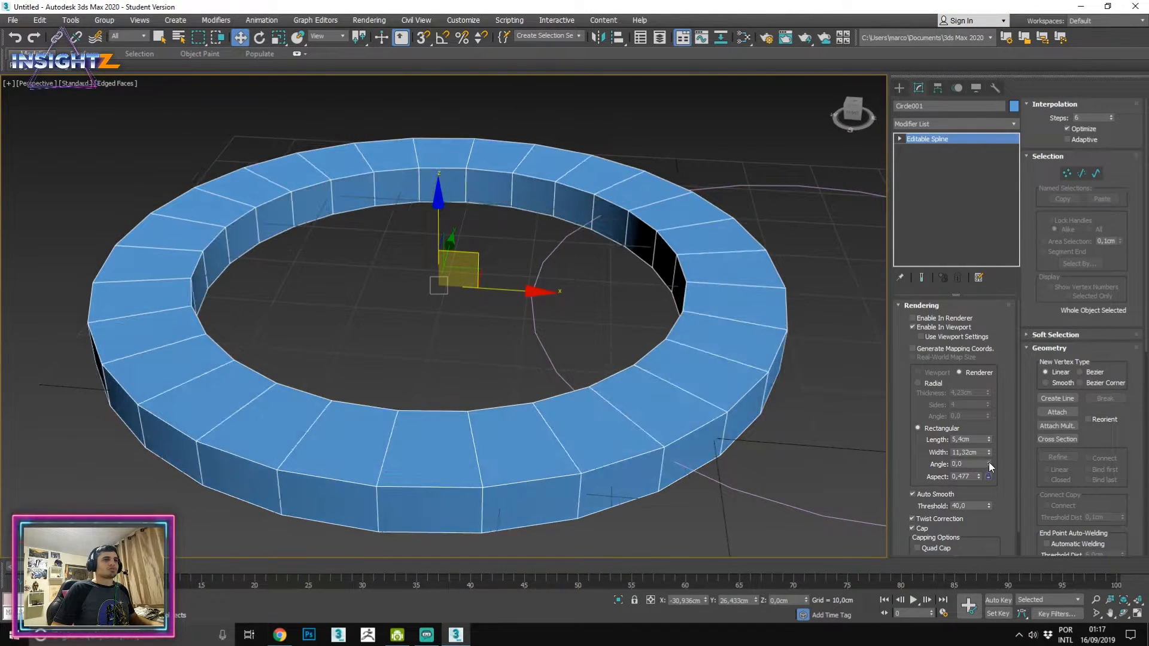
# Set the aspect of the circle's rectangular section to 1.
pyautogui.moveTo(979, 476)
pyautogui.mouseDown()
pyautogui.moveTo(977, 446)
pyautogui.moveTo(976, 456)
pyautogui.mouseUp()
pyautogui.doubleClick(964, 476)
pyautogui.write('1')
pyautogui.press('Return')
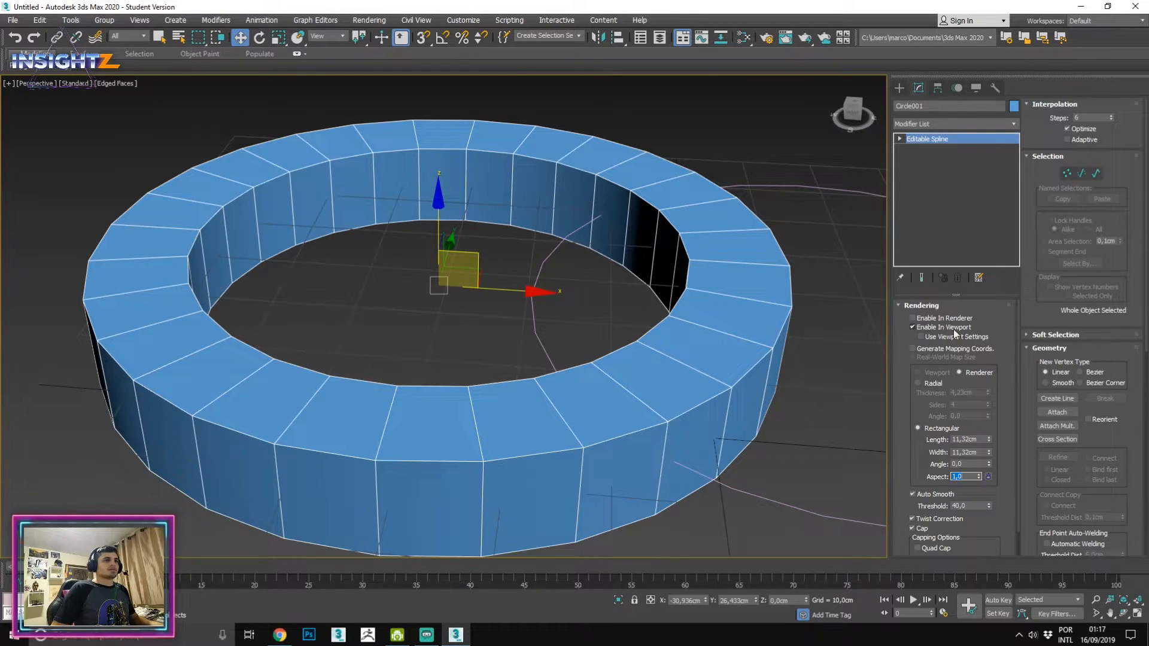
# Turn off Enable In Viewport so the blue circle is displayed as a plain spline.
pyautogui.scroll(-4, 772, 323)
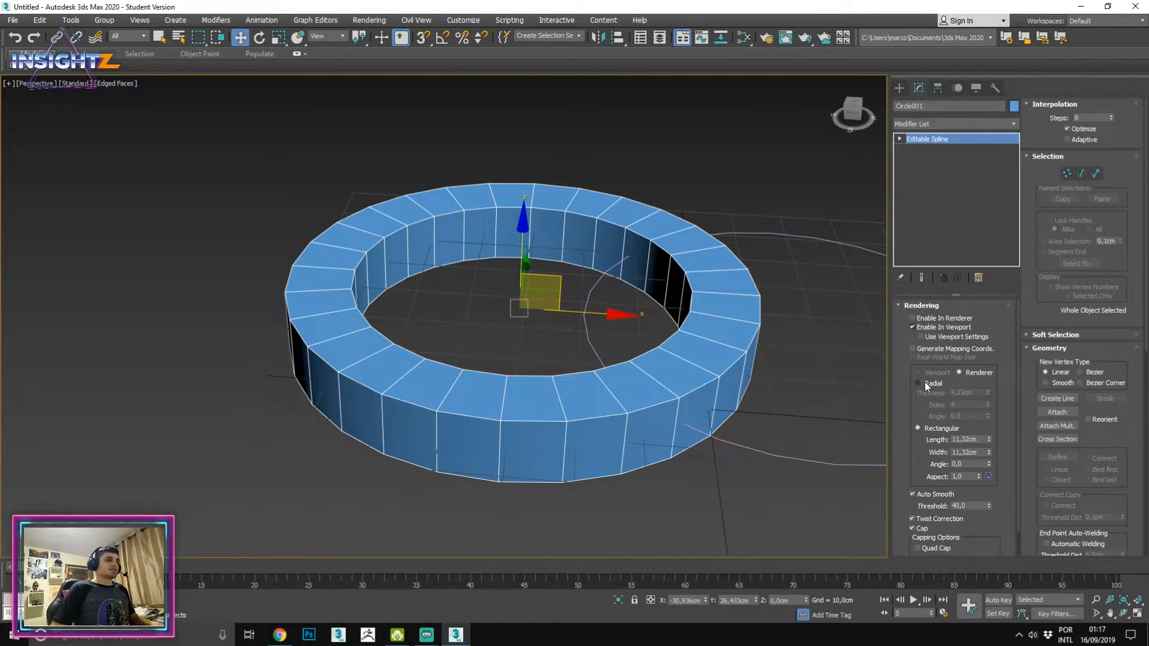
pyautogui.moveTo(826, 356); pyautogui.dragTo(670, 240, button='middle')
pyautogui.click(926, 326)
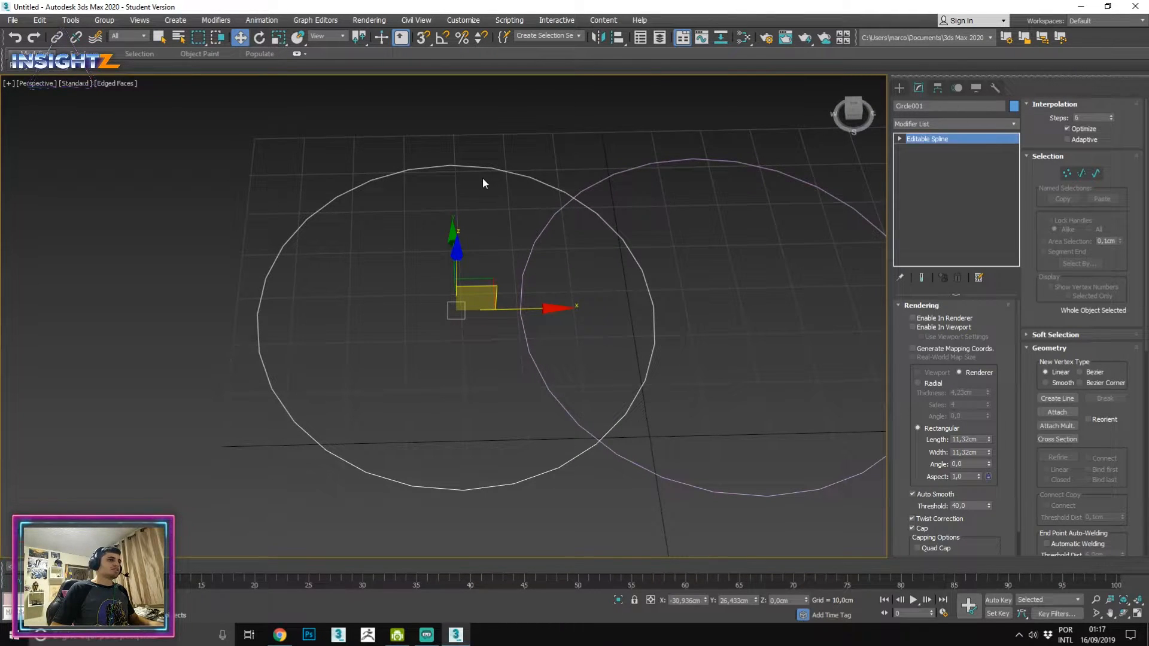
# Capture the viewport area around the two circles as a screenshot and copy it to the clipboard.
pyautogui.press('Print')
pyautogui.moveTo(219, 121); pyautogui.dragTo(830, 567)
pyautogui.hotkey('ctrl', 'c')
# Reduce the blue circle's interpolation steps to 2.
pyautogui.click(1112, 119)
pyautogui.click(1112, 119)
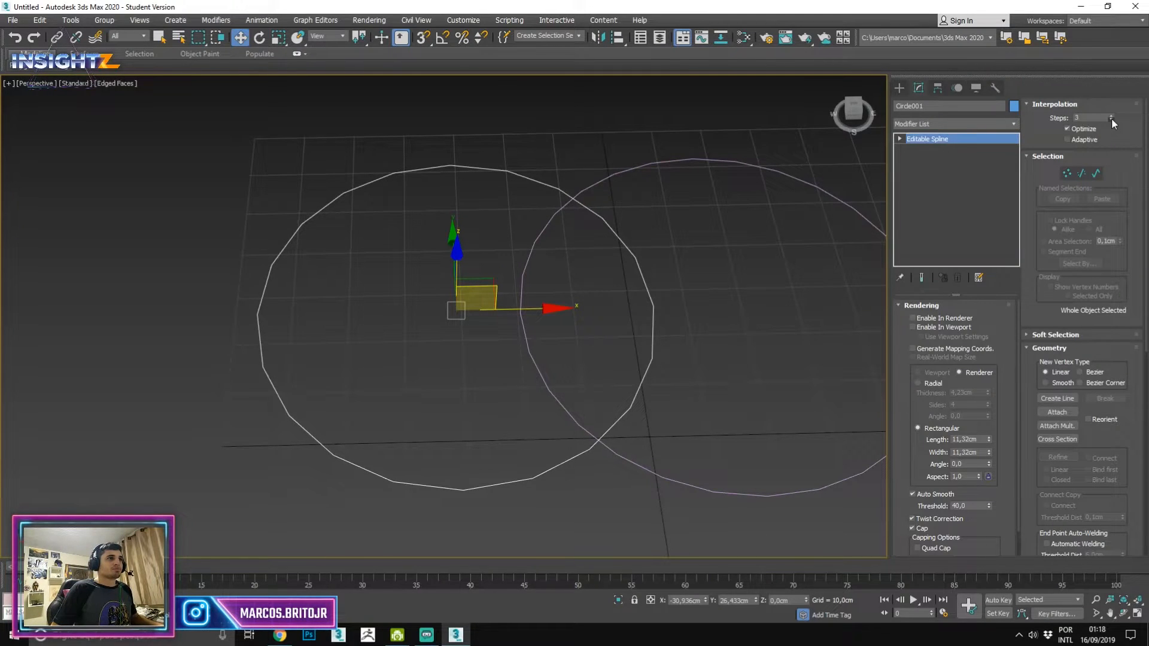
pyautogui.click(1111, 119)
pyautogui.click(1112, 120)
# Capture the viewport area around the blue circle and circle its four vertices in red on the capture.
pyautogui.press('Print')
pyautogui.moveTo(158, 143); pyautogui.dragTo(760, 541)
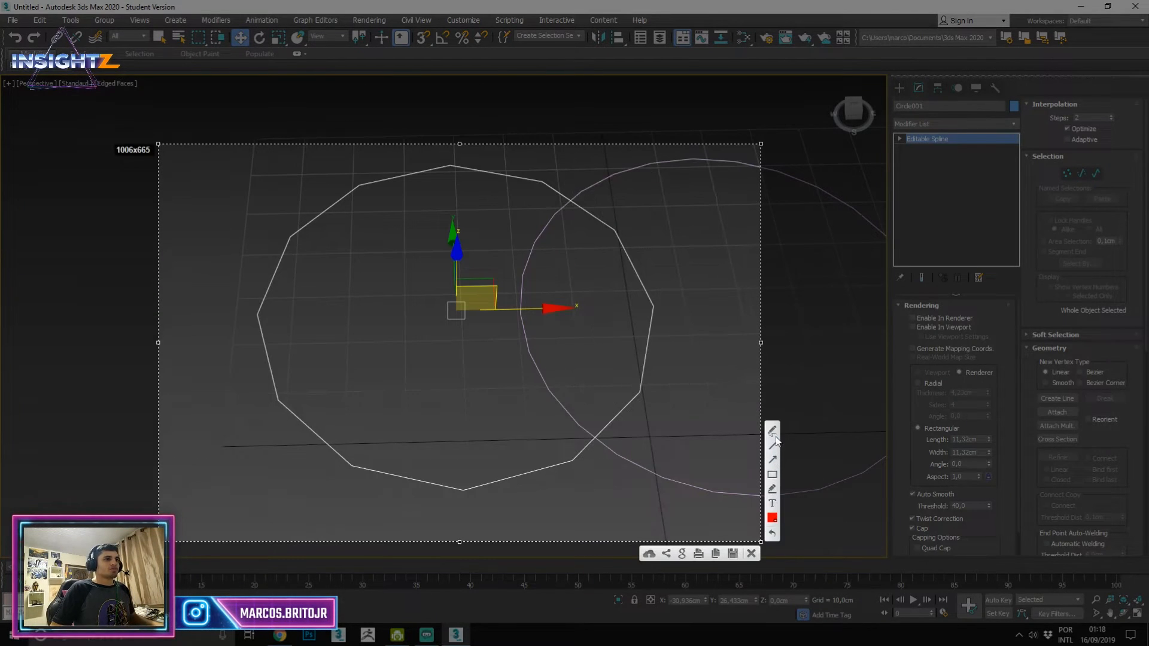
pyautogui.moveTo(456, 158)
pyautogui.mouseDown()
pyautogui.moveTo(448, 165)
pyautogui.moveTo(458, 158)
pyautogui.mouseUp()
pyautogui.moveTo(651, 301); pyautogui.dragTo(649, 301)
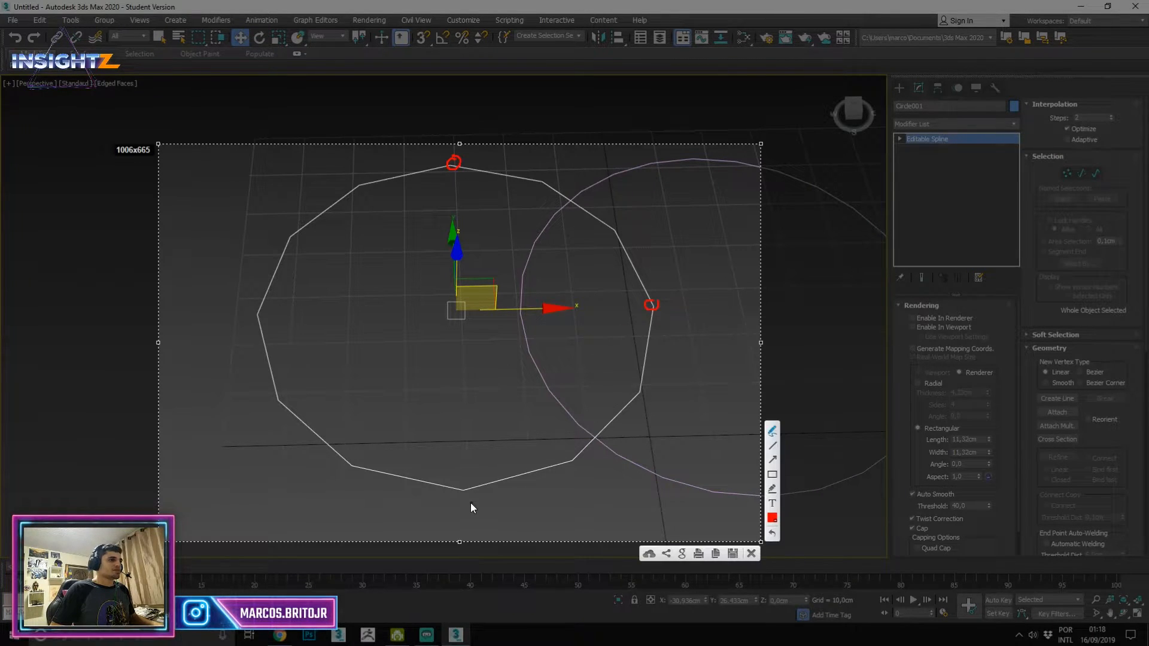
pyautogui.moveTo(463, 486); pyautogui.dragTo(469, 485)
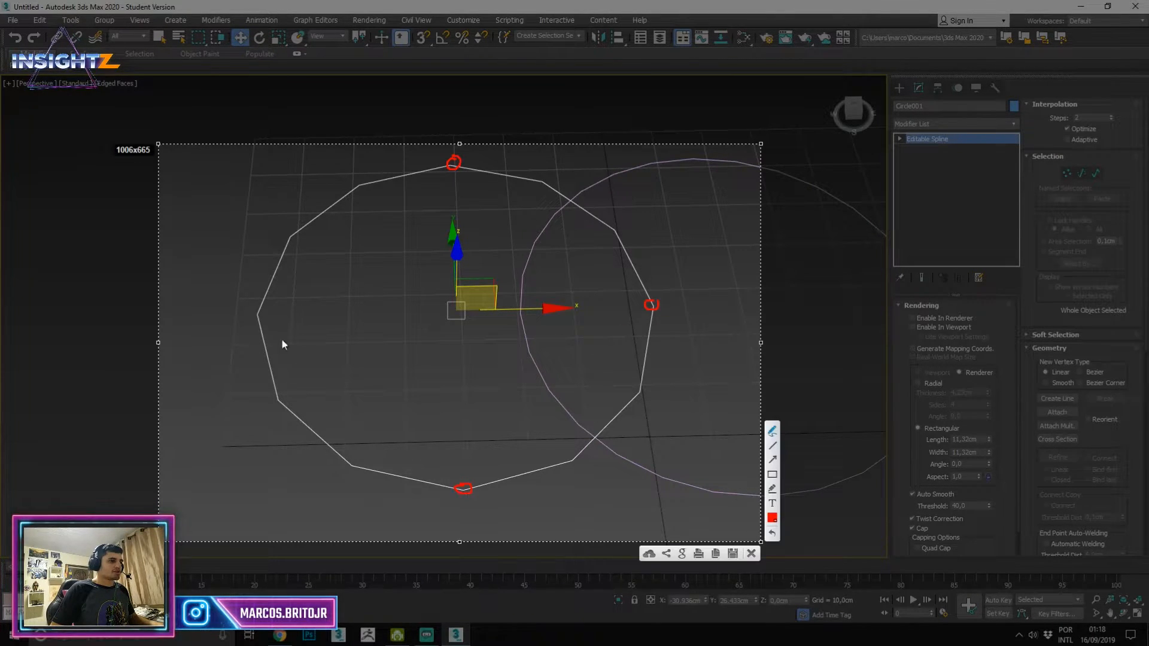
pyautogui.moveTo(261, 315)
pyautogui.mouseDown()
pyautogui.moveTo(248, 325)
pyautogui.moveTo(259, 316)
pyautogui.mouseUp()
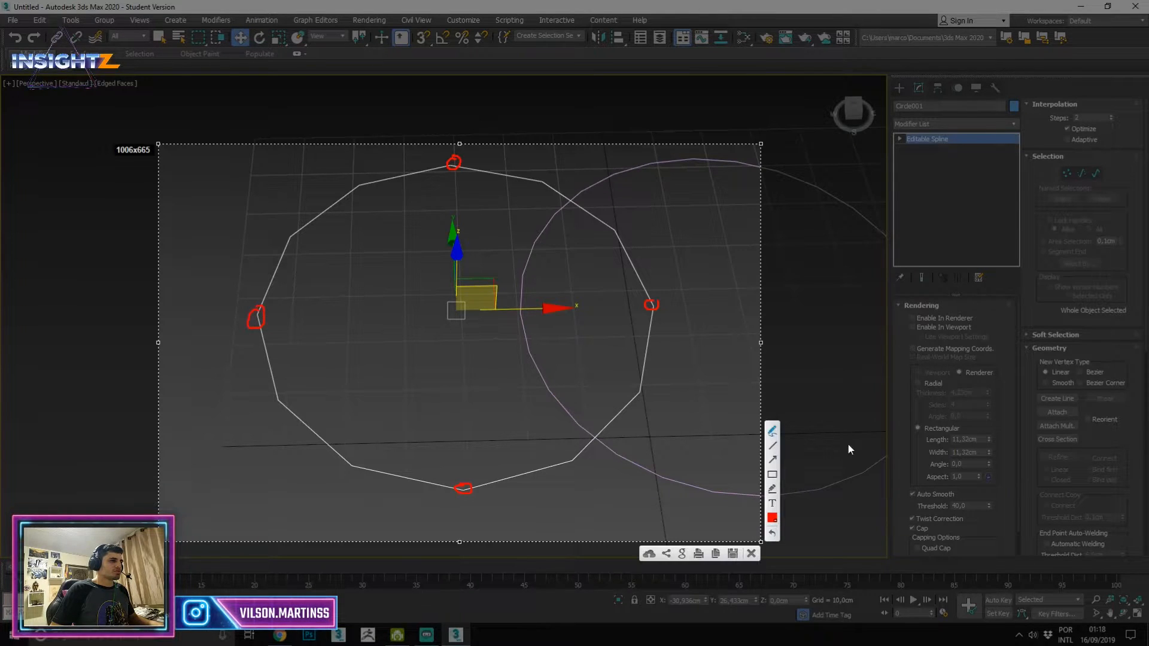
# Draw straight annotation lines over the circle's upper-right segment on the capture, and discard the capture.
pyautogui.click(772, 448)
pyautogui.moveTo(555, 170); pyautogui.dragTo(519, 218)
pyautogui.moveTo(657, 214); pyautogui.dragTo(541, 277)
pyautogui.moveTo(1048, 128); pyautogui.dragTo(1143, 126)
pyautogui.press('Escape')
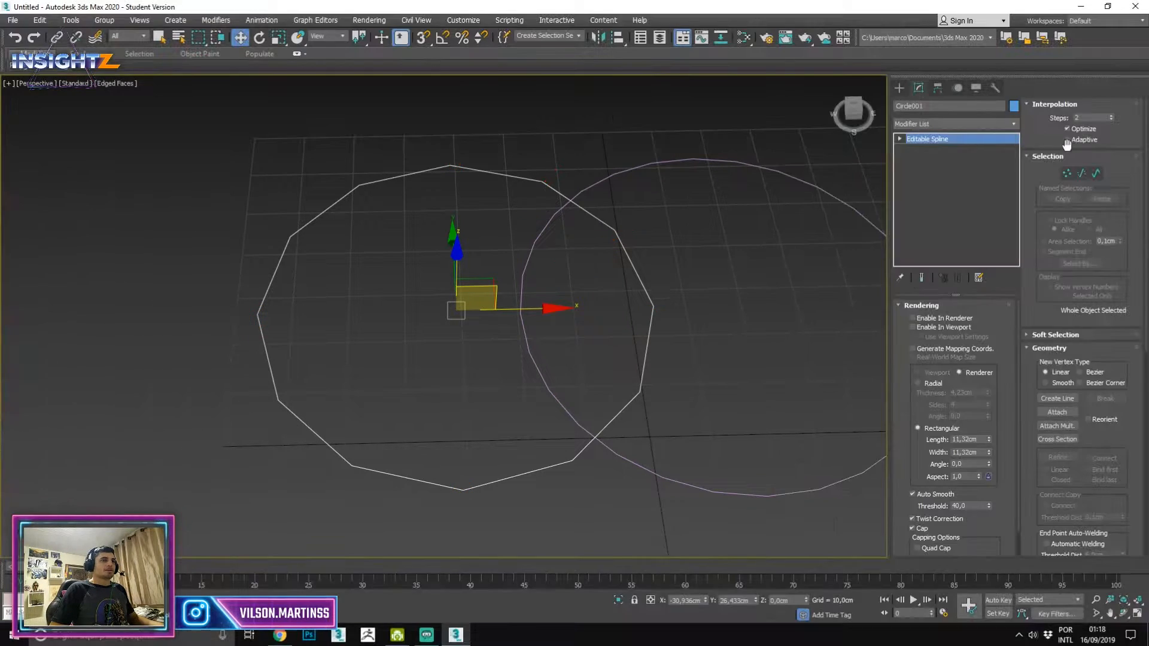
# Try interpolation steps of 13 and 0 on the blue circle, and settle on 4.
pyautogui.click(1110, 115)
pyautogui.click(1111, 115)
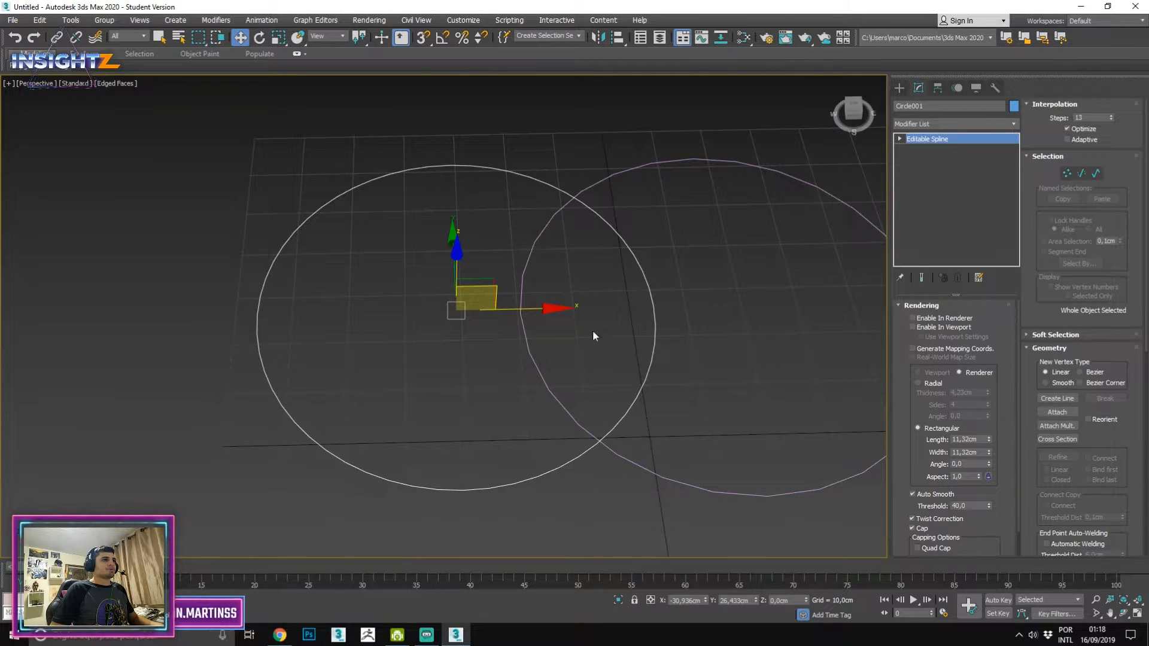
pyautogui.rightClick(1111, 119)
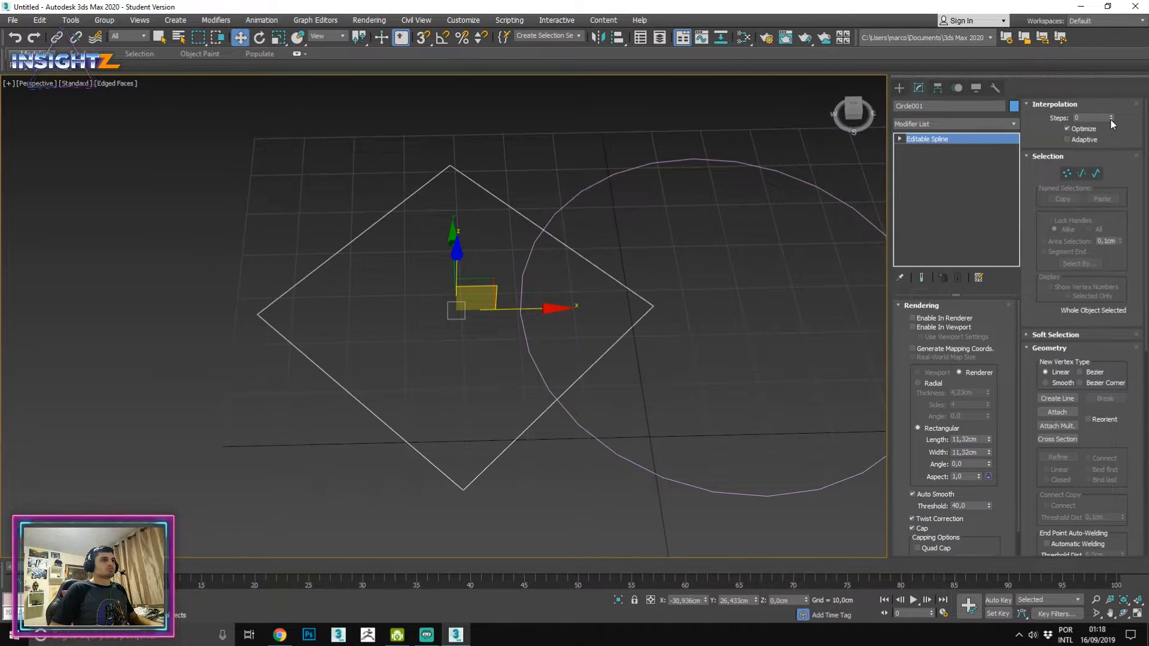
pyautogui.click(1111, 116)
pyautogui.click(1111, 115)
pyautogui.click(1112, 116)
pyautogui.moveTo(716, 214); pyautogui.dragTo(706, 214, button='middle')
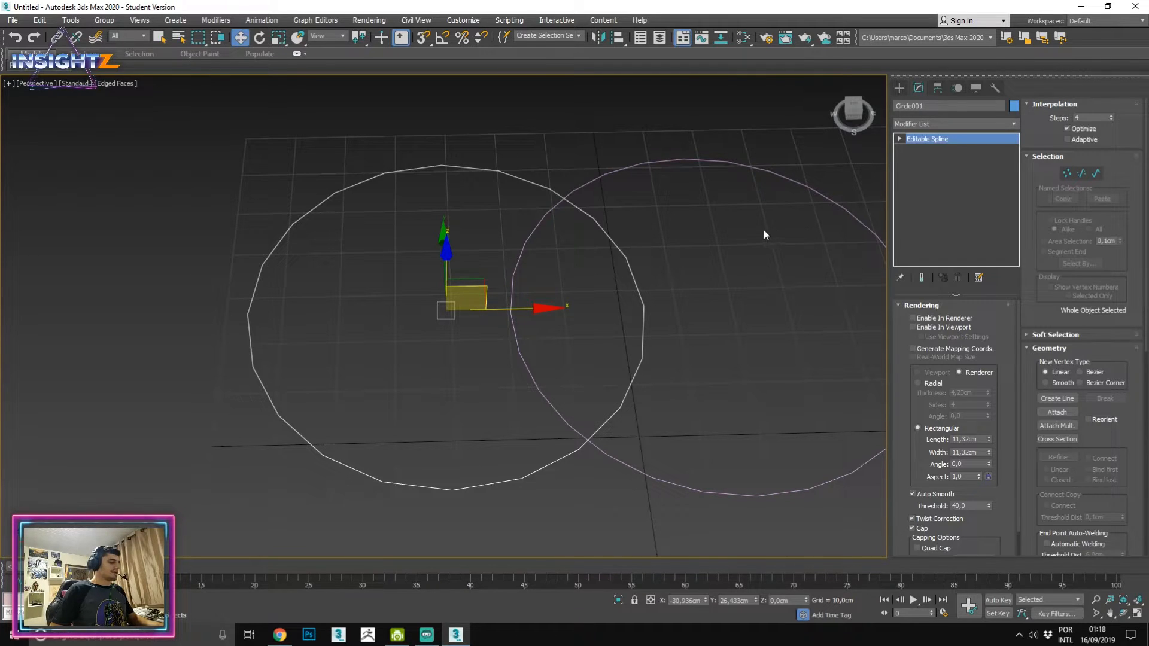
# Enter vertex level on the blue circle, select its vertices one after another, and clear the selection.
pyautogui.press('1')
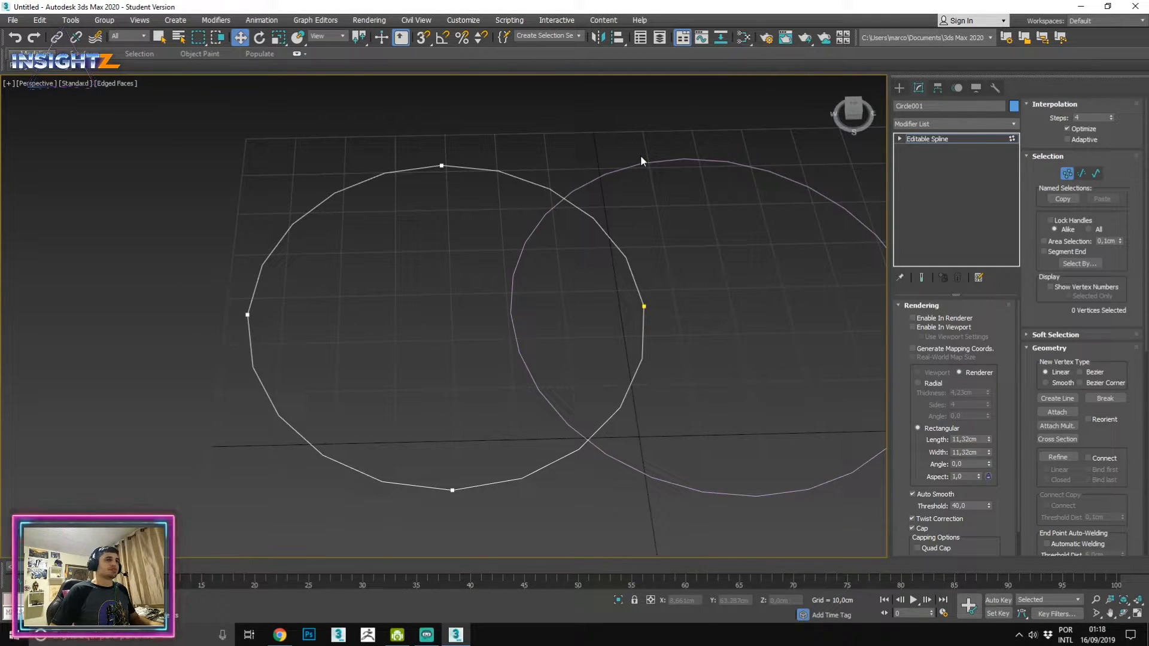
pyautogui.moveTo(371, 144); pyautogui.dragTo(575, 264)
pyautogui.moveTo(404, 216); pyautogui.dragTo(651, 370)
pyautogui.moveTo(448, 316); pyautogui.dragTo(239, 364)
pyautogui.moveTo(188, 235); pyautogui.dragTo(377, 429)
pyautogui.moveTo(389, 446); pyautogui.dragTo(684, 524)
pyautogui.click(531, 346)
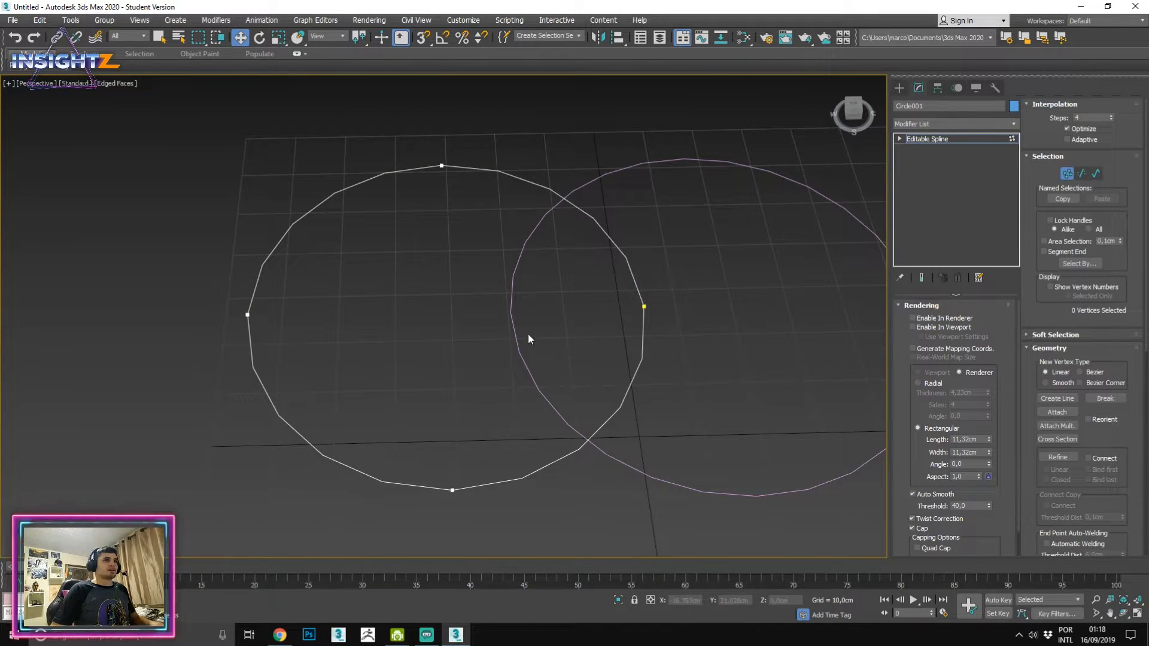
# Select the circle's two upper segments in turn at segment level, and the whole spline at spline level.
pyautogui.press('2')
pyautogui.click(527, 182)
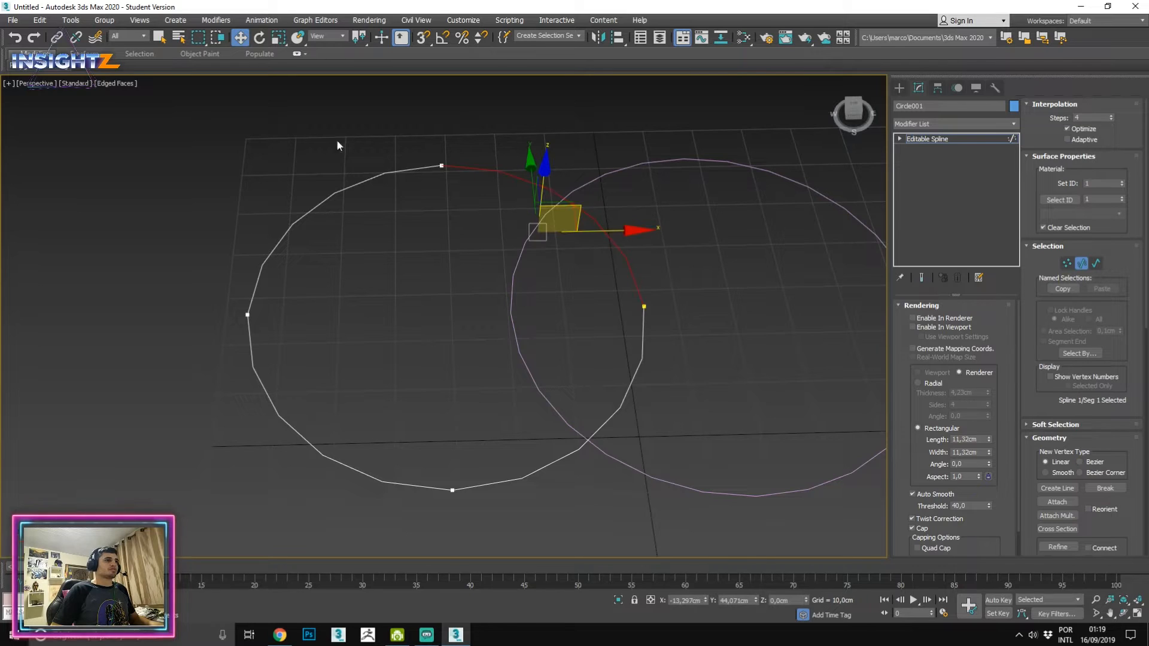
pyautogui.click(359, 183)
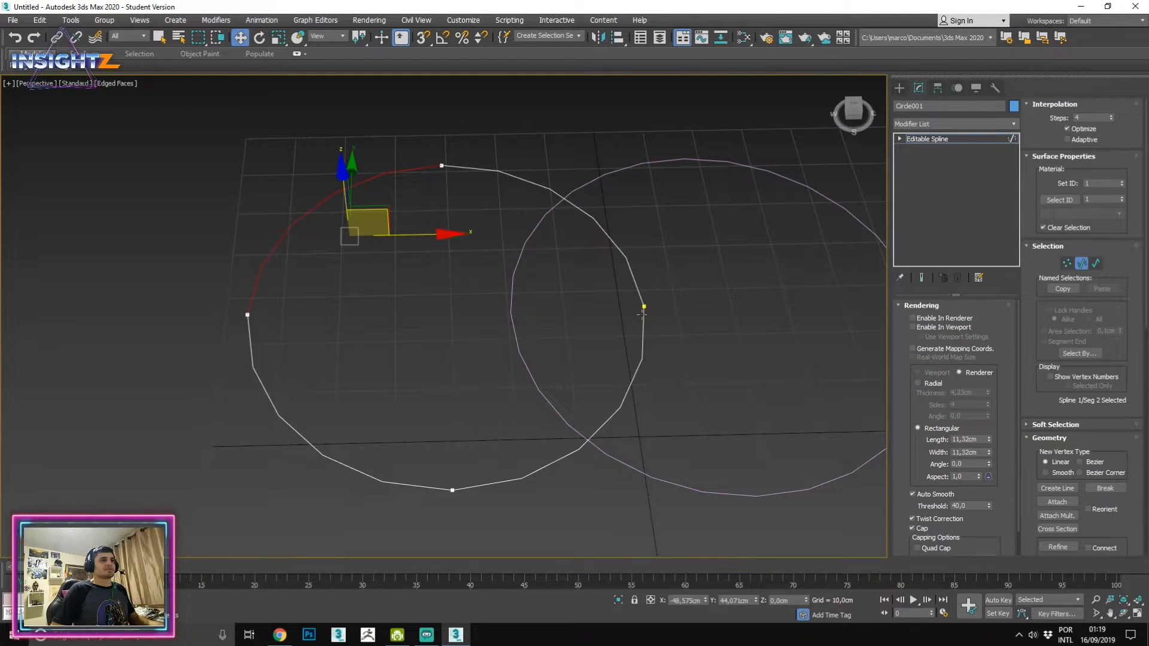
pyautogui.press('3')
pyautogui.click(622, 407)
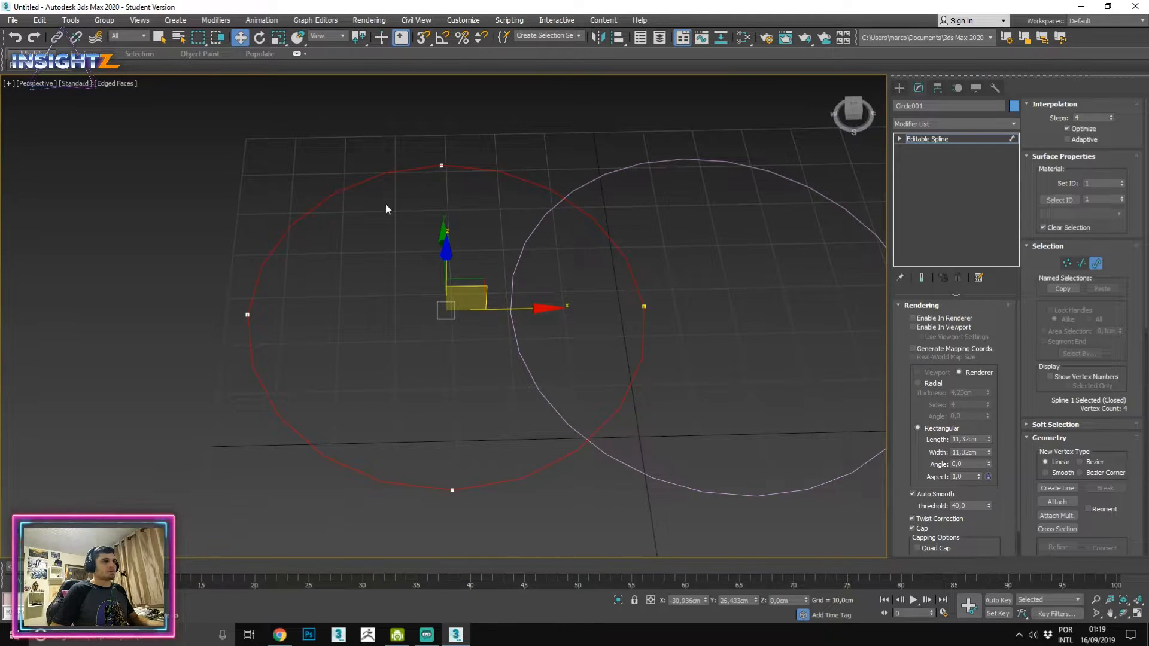
# Return to vertex level, select the circle's far vertex and a group of vertices, and clear the selection.
pyautogui.press('1')
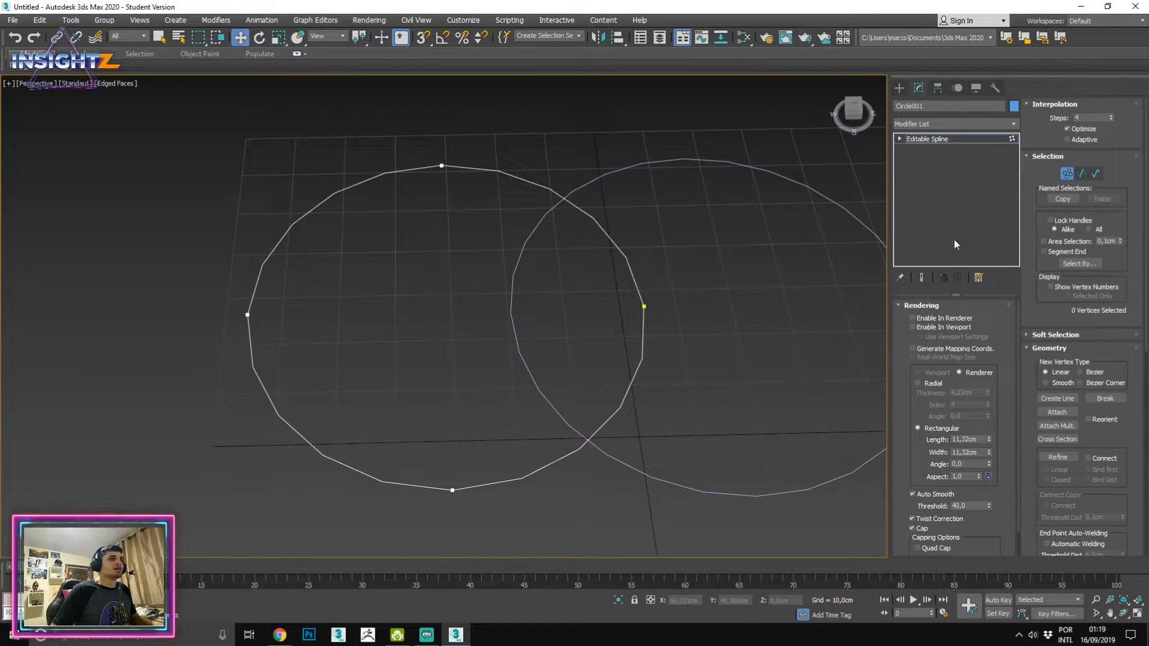
pyautogui.click(441, 165)
pyautogui.click(536, 293)
pyautogui.moveTo(386, 153); pyautogui.dragTo(796, 397)
pyautogui.click(511, 344)
# Try moving a Bezier handle of the circle's right vertex, and undo the change.
pyautogui.click(644, 306)
pyautogui.keyDown('alt'); pyautogui.moveTo(589, 322); pyautogui.dragTo(622, 277, button='middle'); pyautogui.keyUp('alt')
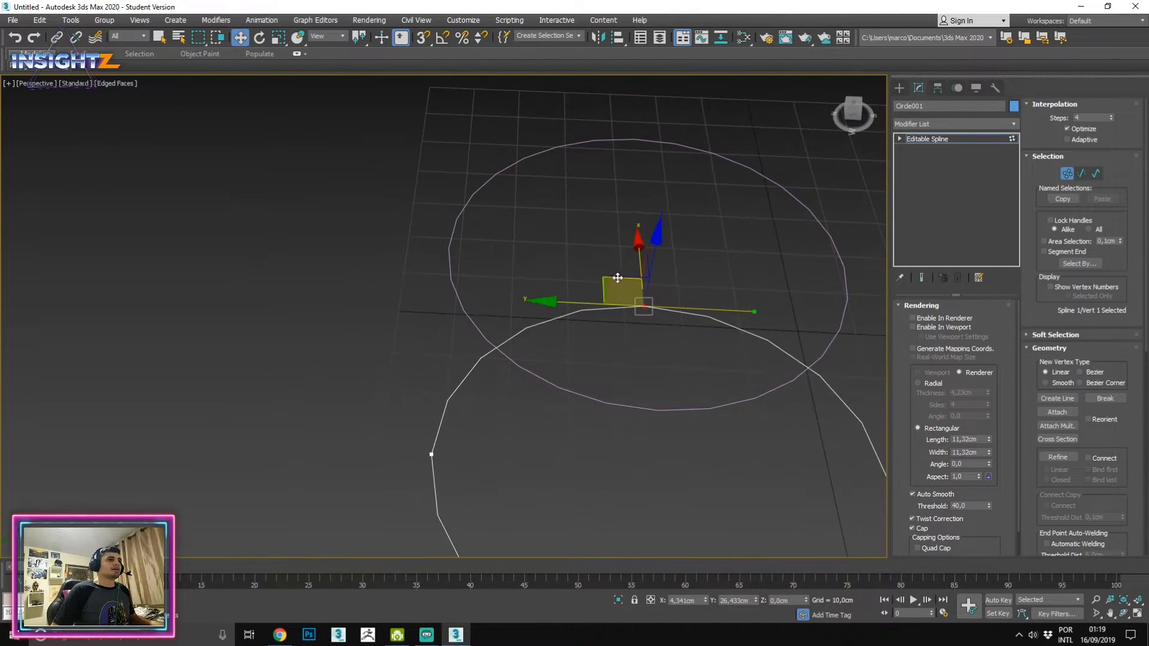
pyautogui.keyDown('alt'); pyautogui.moveTo(768, 314); pyautogui.dragTo(704, 311, button='middle'); pyautogui.keyUp('alt')
pyautogui.moveTo(689, 307); pyautogui.dragTo(661, 371)
pyautogui.hotkey('ctrl', 'z')
# Convert the circle's right vertex to Corner and deselect it.
pyautogui.keyDown('alt'); pyautogui.moveTo(792, 343); pyautogui.dragTo(744, 374, button='middle'); pyautogui.keyUp('alt')
pyautogui.moveTo(672, 300); pyautogui.dragTo(681, 282, button='middle')
pyautogui.scroll(4, 556, 238)
pyautogui.scroll(-3, 609, 235)
pyautogui.scroll(1, 569, 259)
pyautogui.rightClick(598, 243)
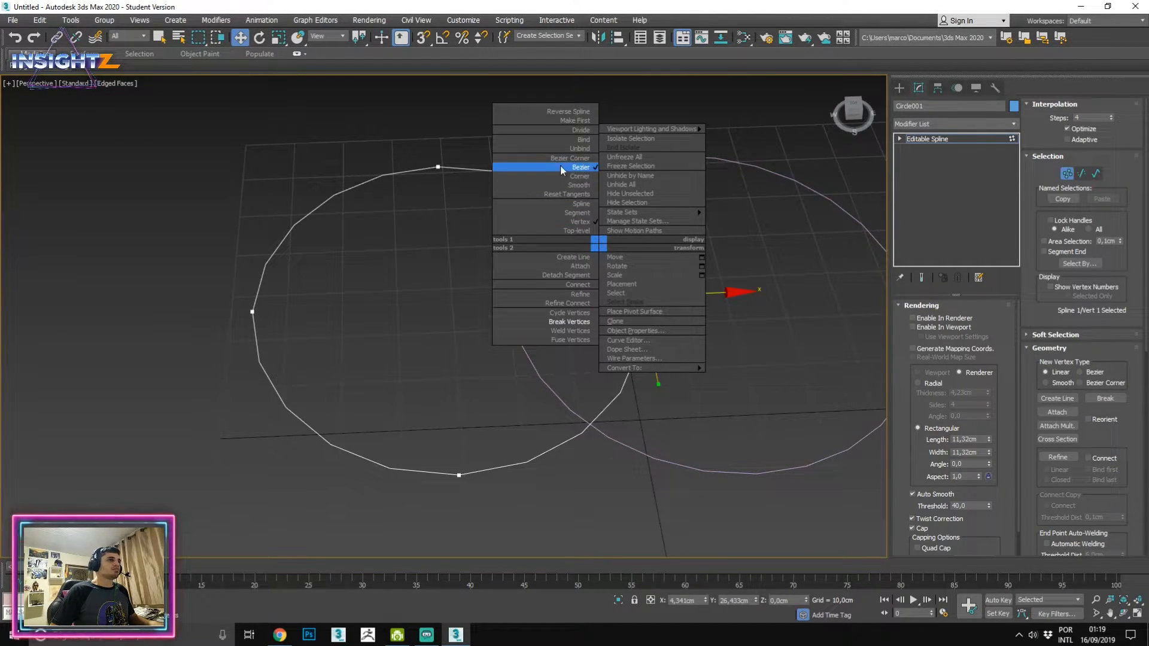
pyautogui.click(583, 169)
pyautogui.click(795, 269)
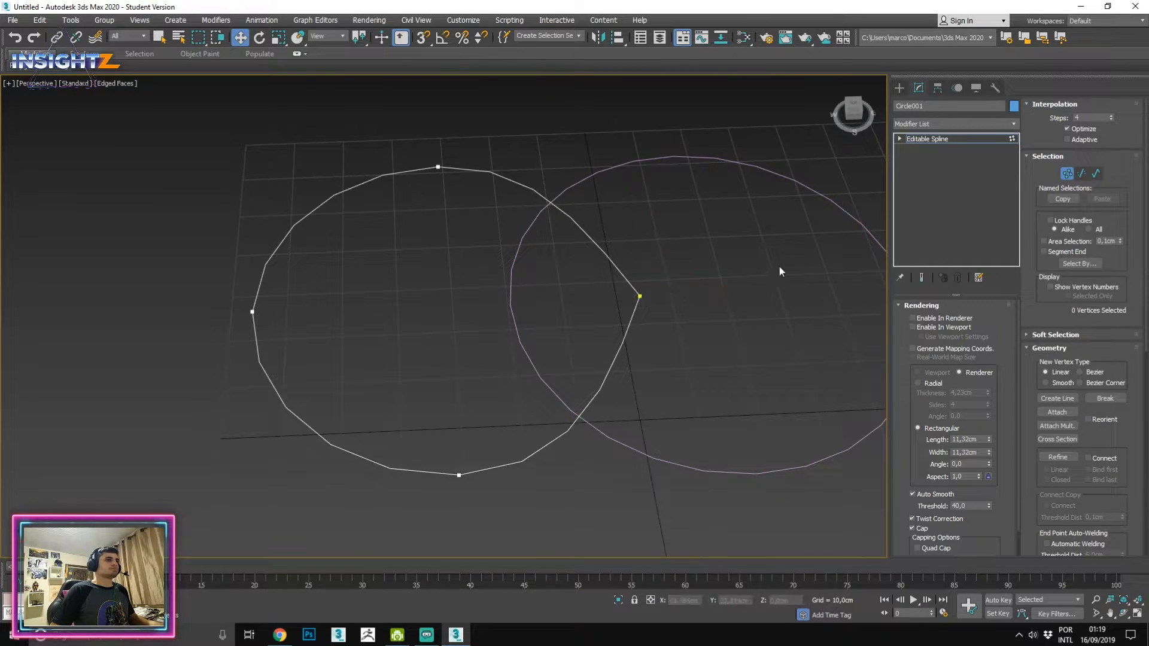
# Select the circle's far vertex, test its Bezier handle, and convert the vertex to Bezier Corner.
pyautogui.click(438, 167)
pyautogui.moveTo(453, 208); pyautogui.dragTo(496, 267, button='middle')
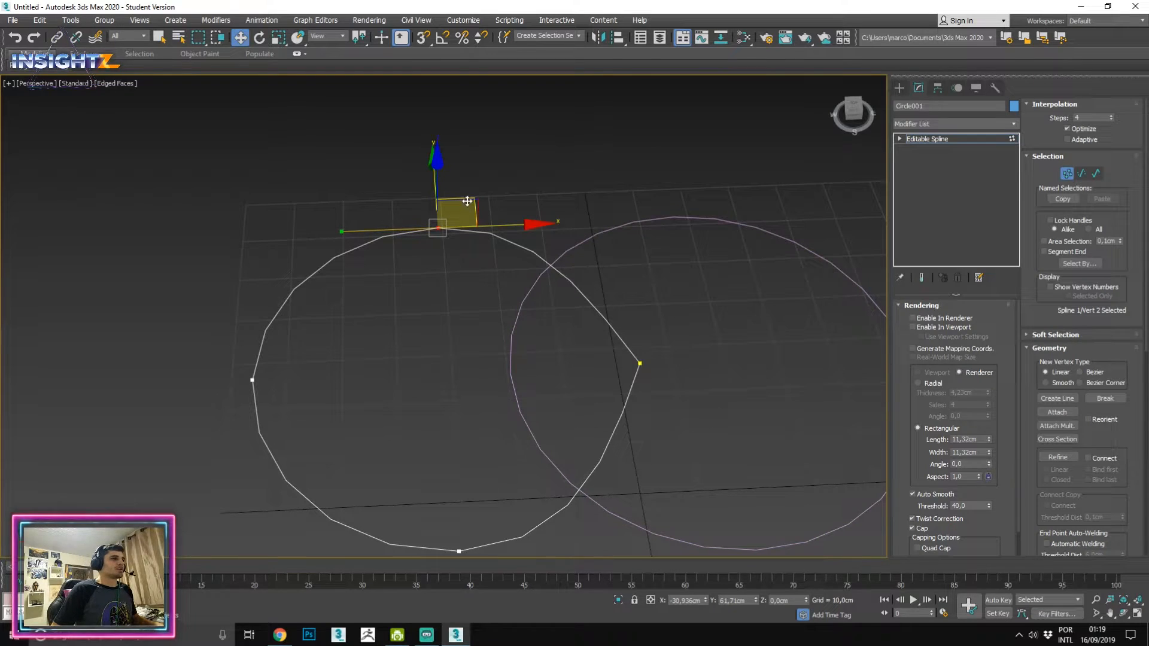
pyautogui.moveTo(345, 234)
pyautogui.mouseDown()
pyautogui.moveTo(405, 267)
pyautogui.moveTo(359, 197)
pyautogui.moveTo(408, 192)
pyautogui.moveTo(349, 246)
pyautogui.moveTo(340, 233)
pyautogui.mouseUp()
pyautogui.moveTo(445, 260); pyautogui.dragTo(490, 278, button='middle')
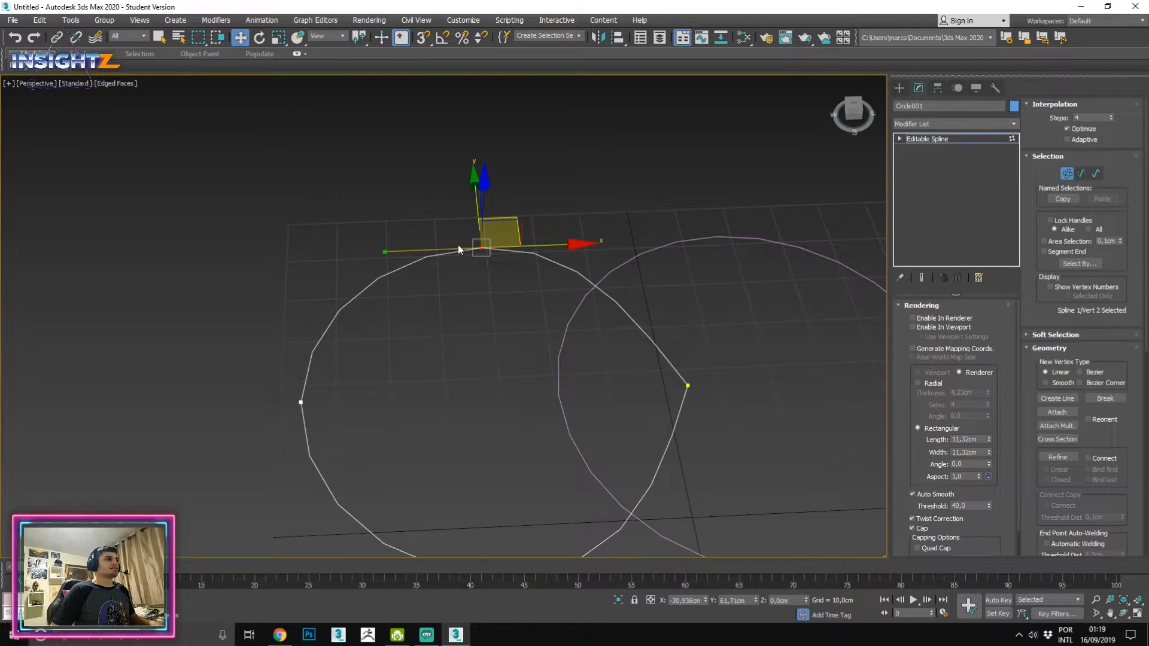
pyautogui.rightClick(433, 235)
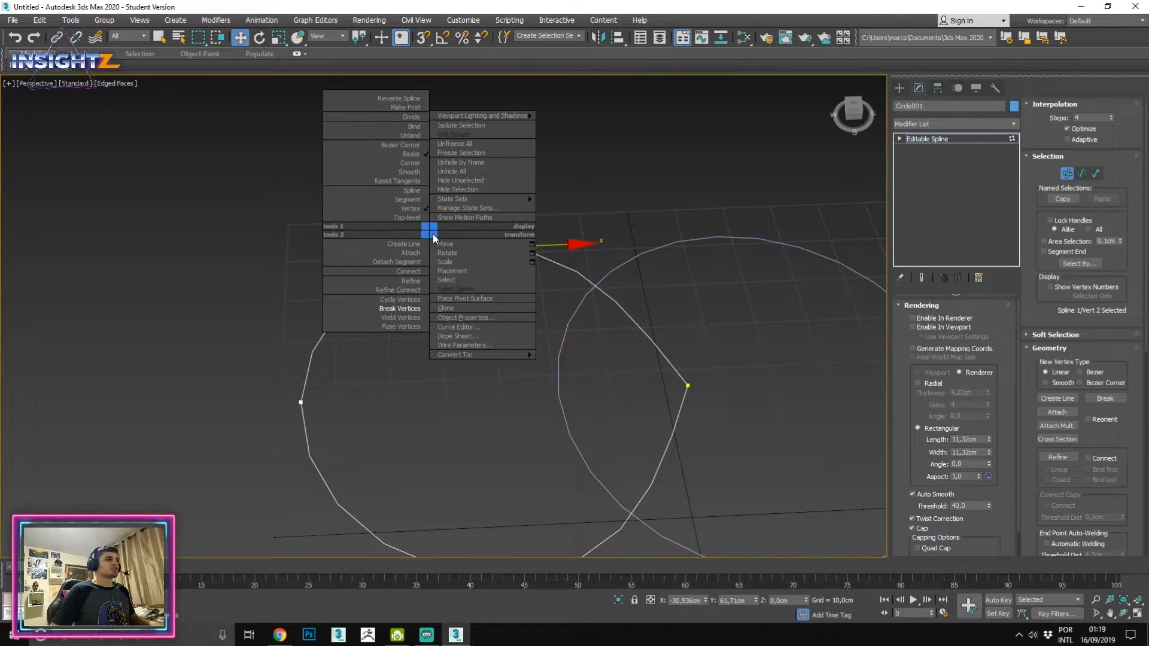
pyautogui.click(404, 149)
# Pull both handles of the far vertex inward independently to shape a pointed peak in the spline.
pyautogui.moveTo(387, 253); pyautogui.dragTo(479, 300)
pyautogui.click(596, 275)
pyautogui.moveTo(438, 216); pyautogui.dragTo(514, 264)
pyautogui.scroll(4, 521, 250)
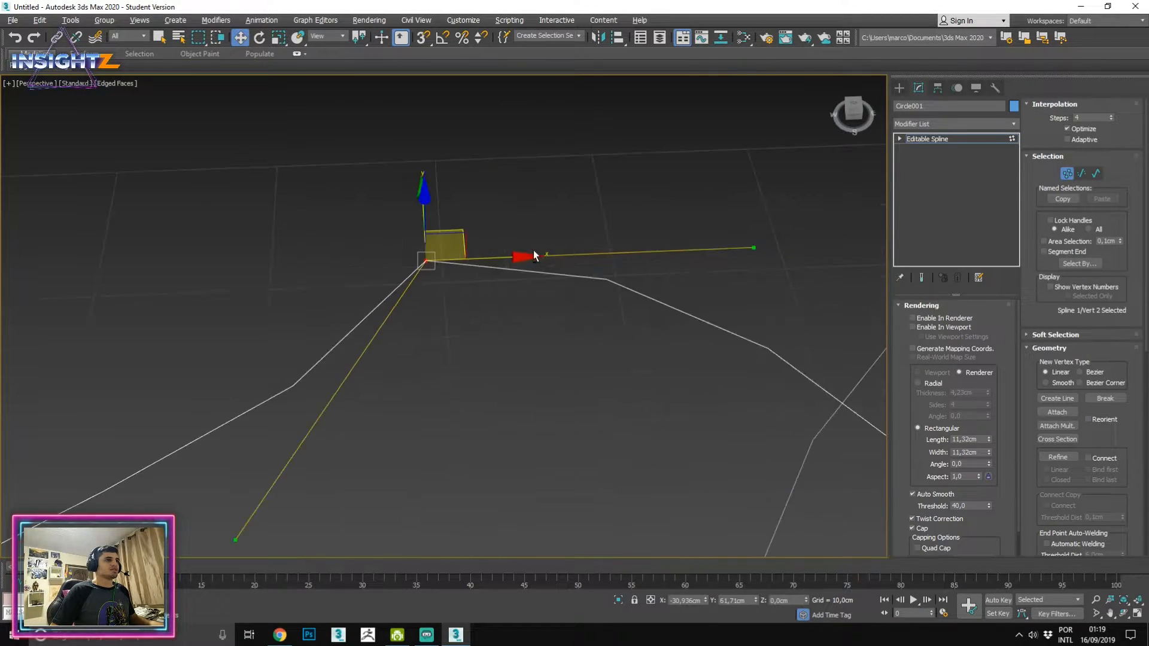
pyautogui.keyDown('alt'); pyautogui.moveTo(535, 249); pyautogui.dragTo(746, 315, button='middle'); pyautogui.keyUp('alt')
pyautogui.moveTo(709, 310); pyautogui.dragTo(480, 398)
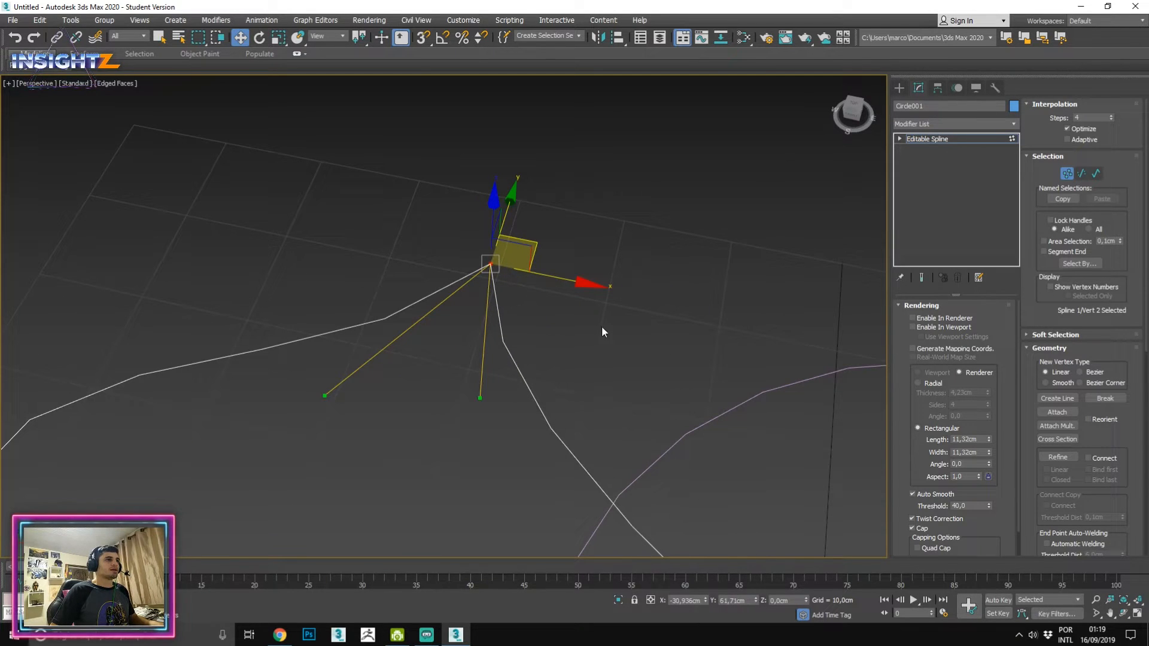
pyautogui.scroll(-4, 527, 335)
pyautogui.keyDown('alt'); pyautogui.moveTo(552, 293); pyautogui.dragTo(568, 249, button='middle'); pyautogui.keyUp('alt')
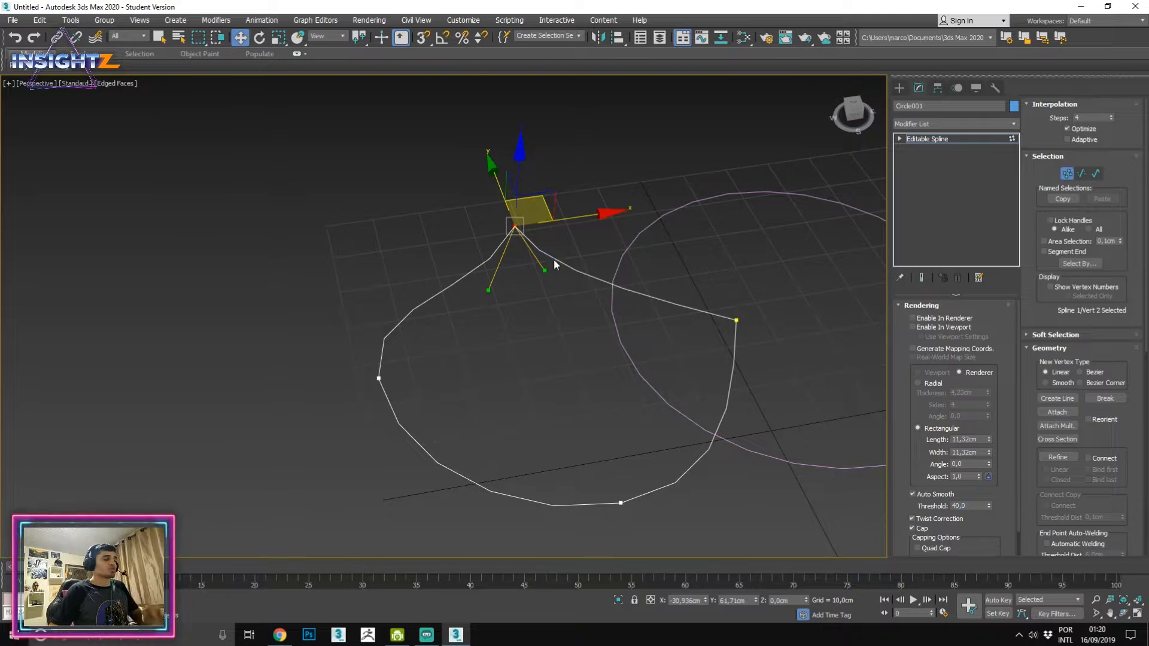
# Convert the spline's left vertex to Smooth.
pyautogui.click(379, 379)
pyautogui.rightClick(436, 384)
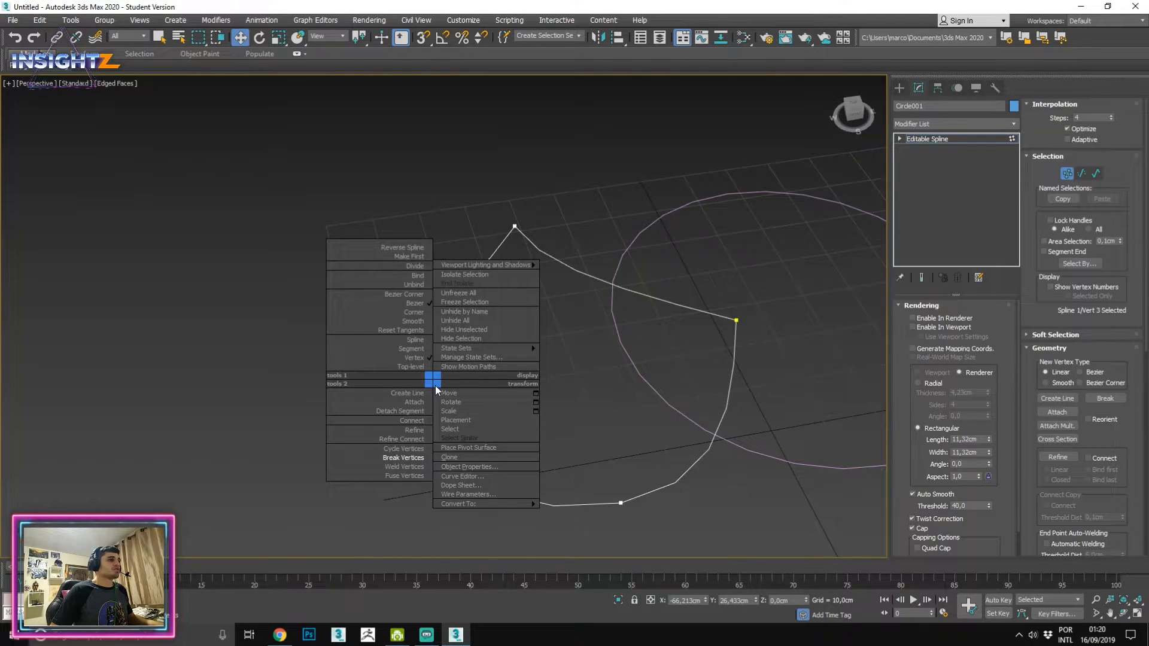
pyautogui.click(406, 326)
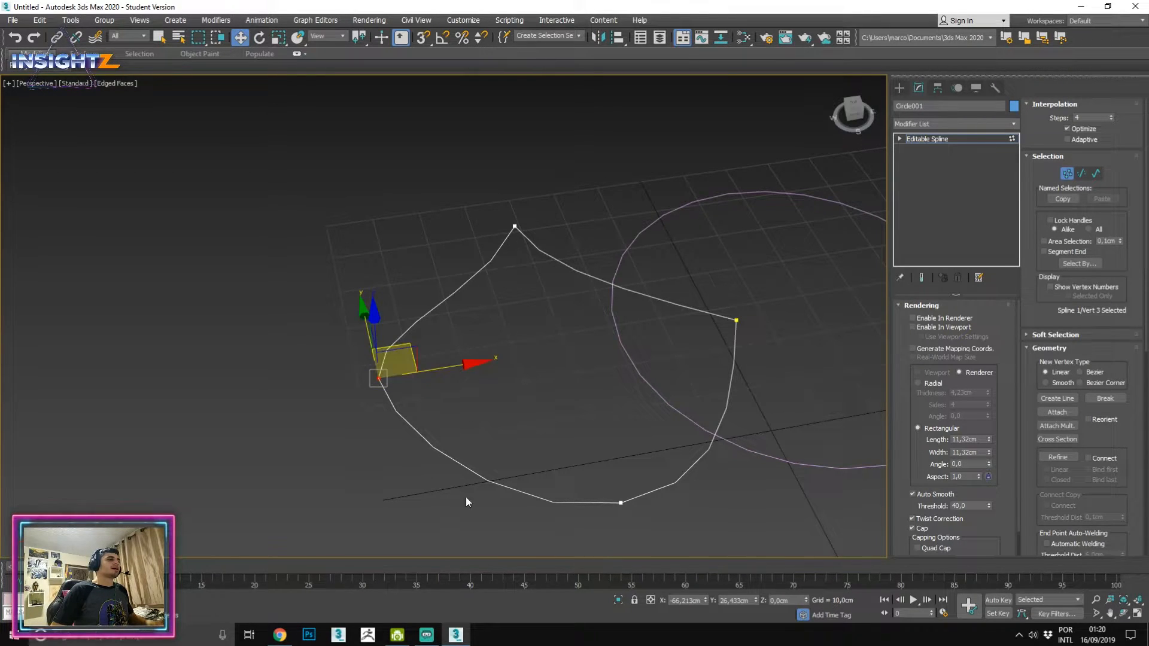
pyautogui.moveTo(584, 244); pyautogui.dragTo(535, 213, button='middle')
# Reset the tangents of the spline's near vertex and convert the left vertex to Corner.
pyautogui.moveTo(521, 375); pyautogui.dragTo(627, 488)
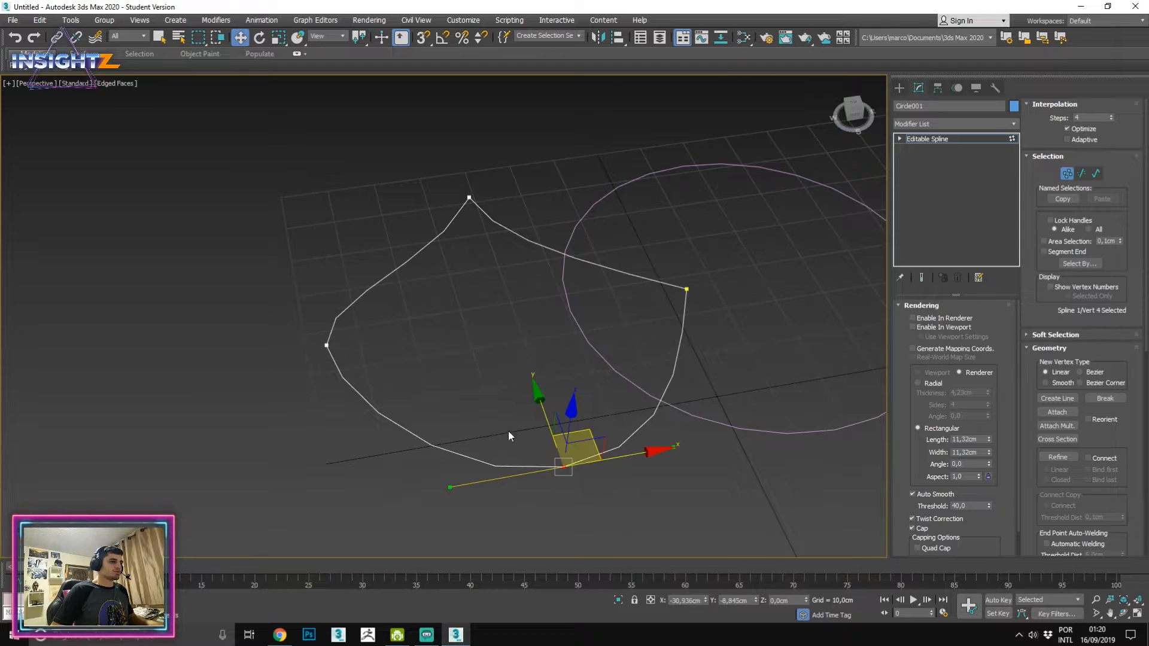
pyautogui.rightClick(518, 418)
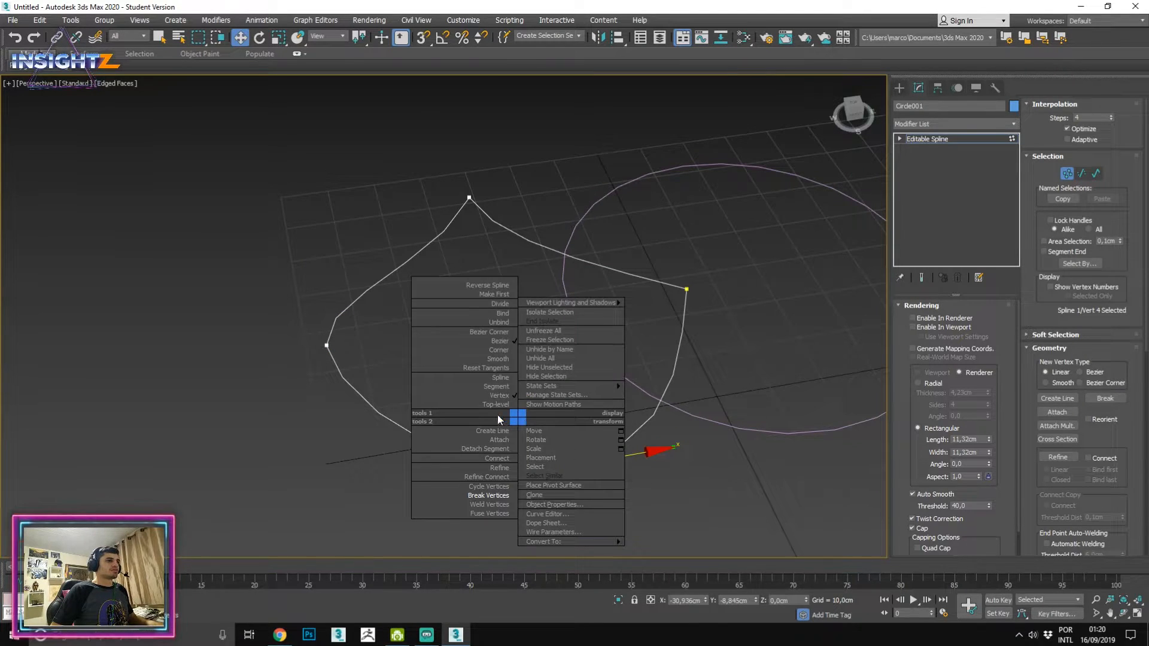
pyautogui.click(455, 368)
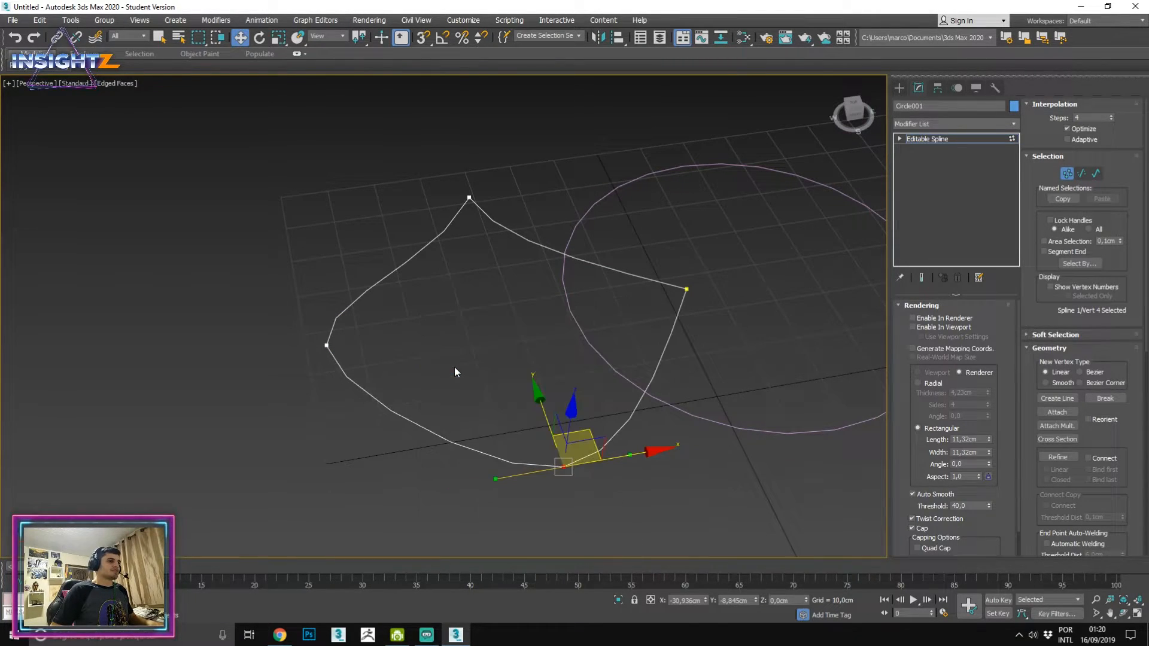
pyautogui.moveTo(892, 567); pyautogui.dragTo(891, 567)
pyautogui.rightClick(518, 374)
pyautogui.click(455, 325)
pyautogui.click(513, 373)
pyautogui.rightClick(509, 350)
pyautogui.click(447, 285)
# Select all of the spline's vertices, convert them to Bezier, and reset their tangents.
pyautogui.moveTo(213, 149); pyautogui.dragTo(668, 433)
pyautogui.rightClick(521, 351)
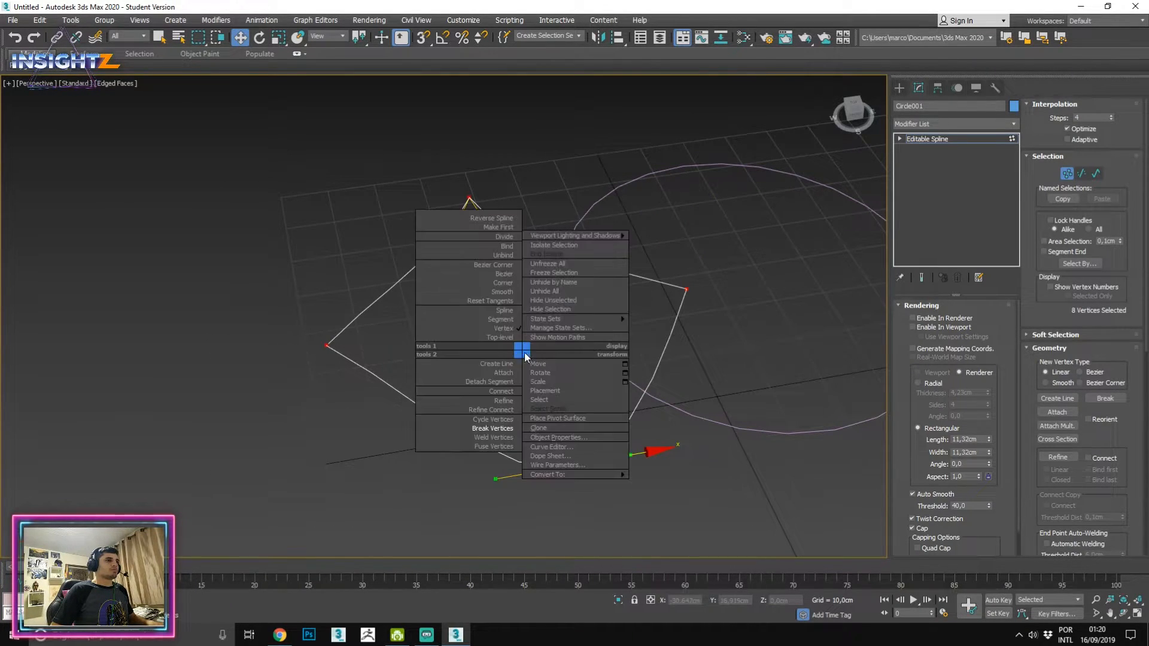
pyautogui.click(504, 274)
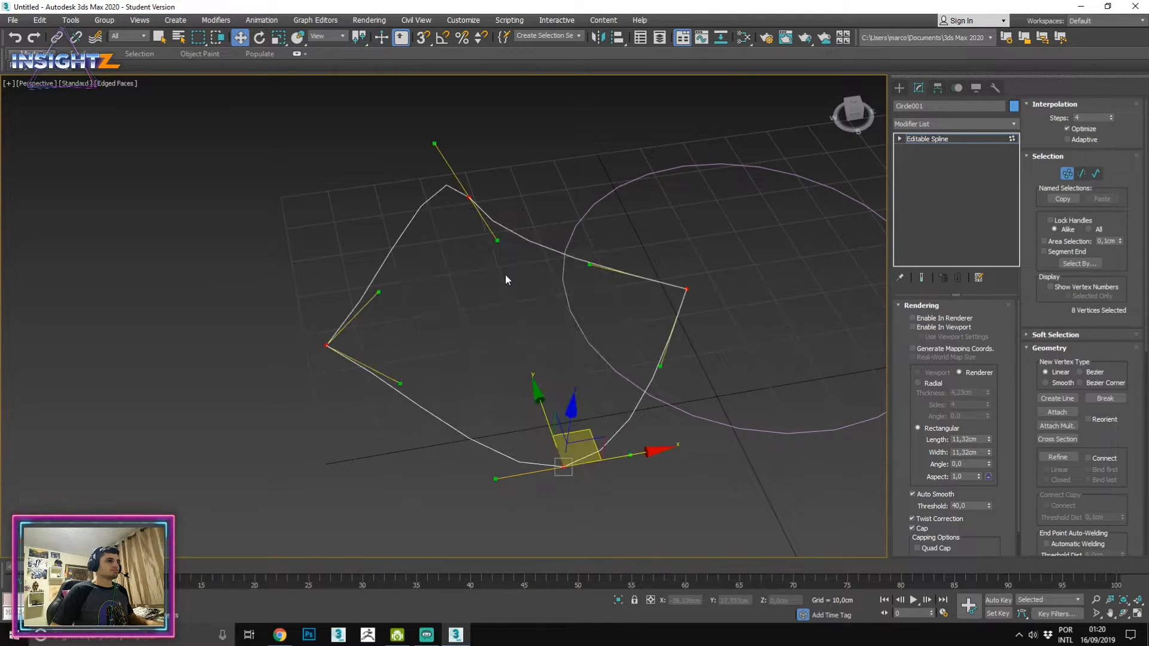
pyautogui.rightClick(505, 275)
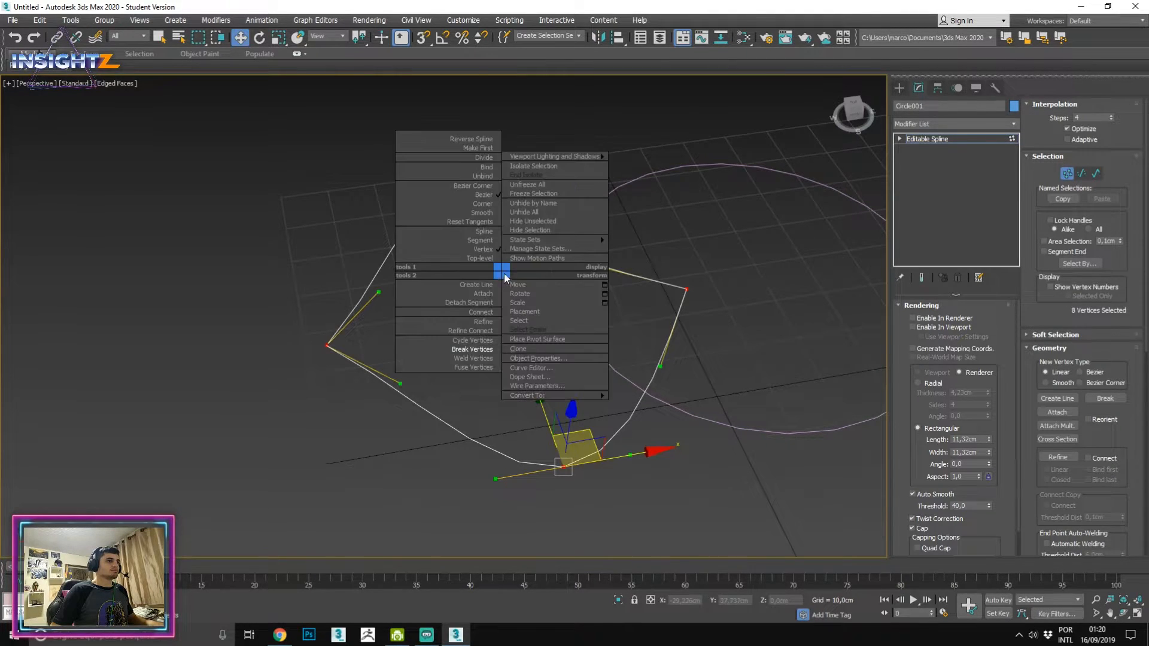
pyautogui.click(475, 221)
# Convert the vertex at the diamond-shaped spline's far peak to Corner and select it again.
pyautogui.moveTo(452, 176); pyautogui.dragTo(536, 238)
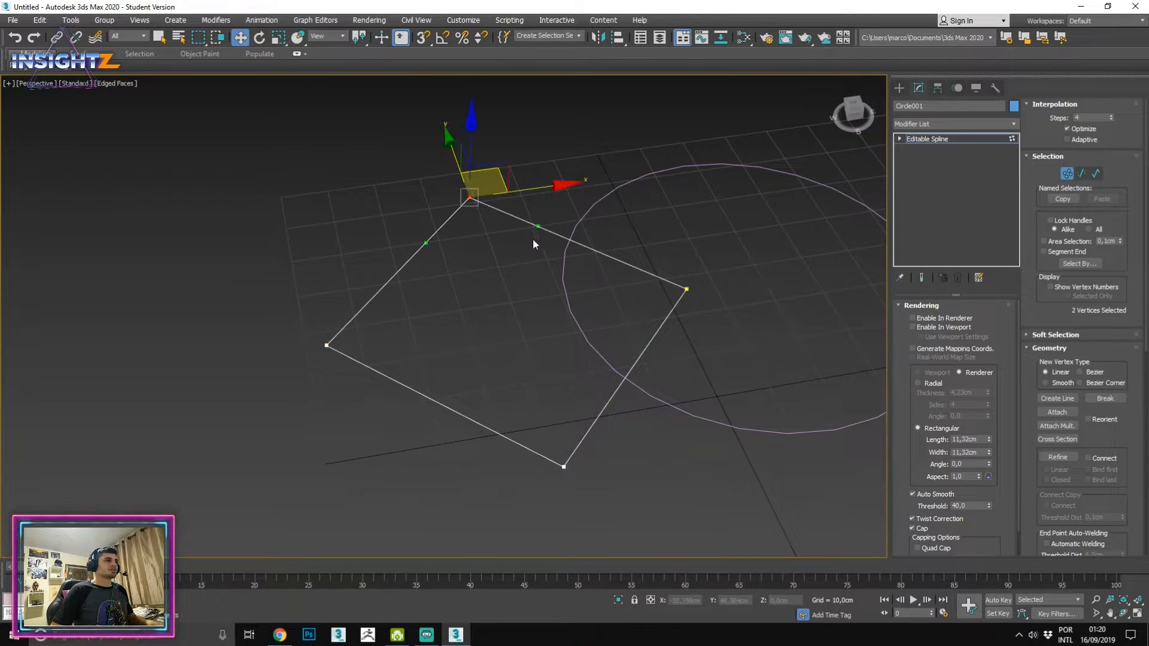
pyautogui.rightClick(502, 232)
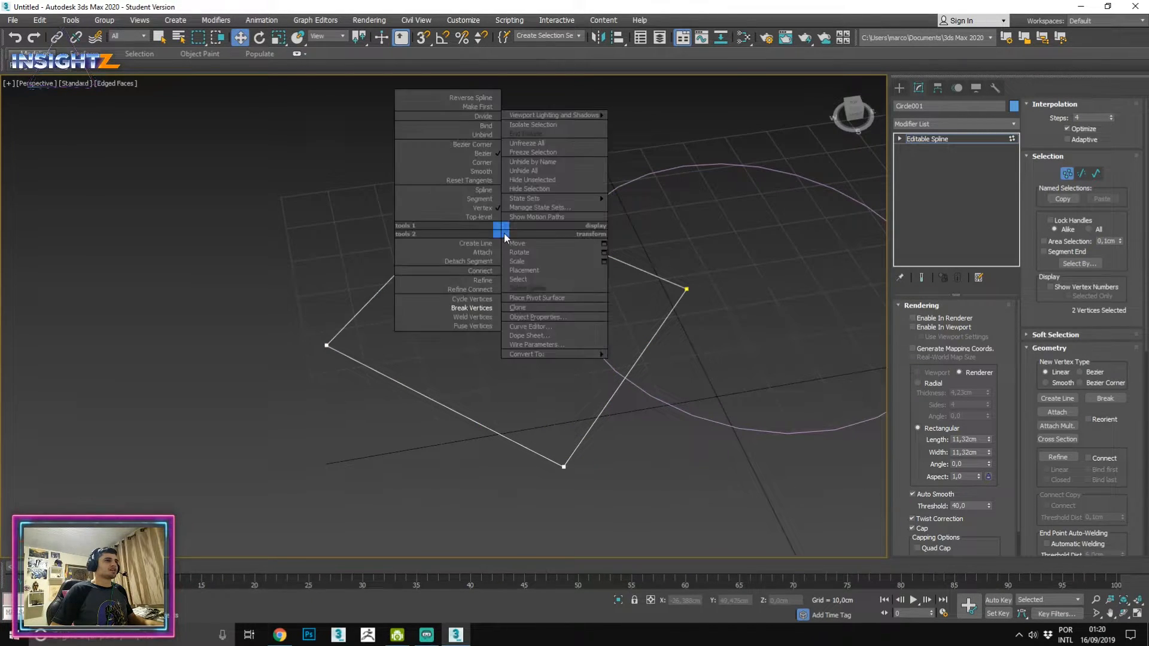
pyautogui.click(473, 252)
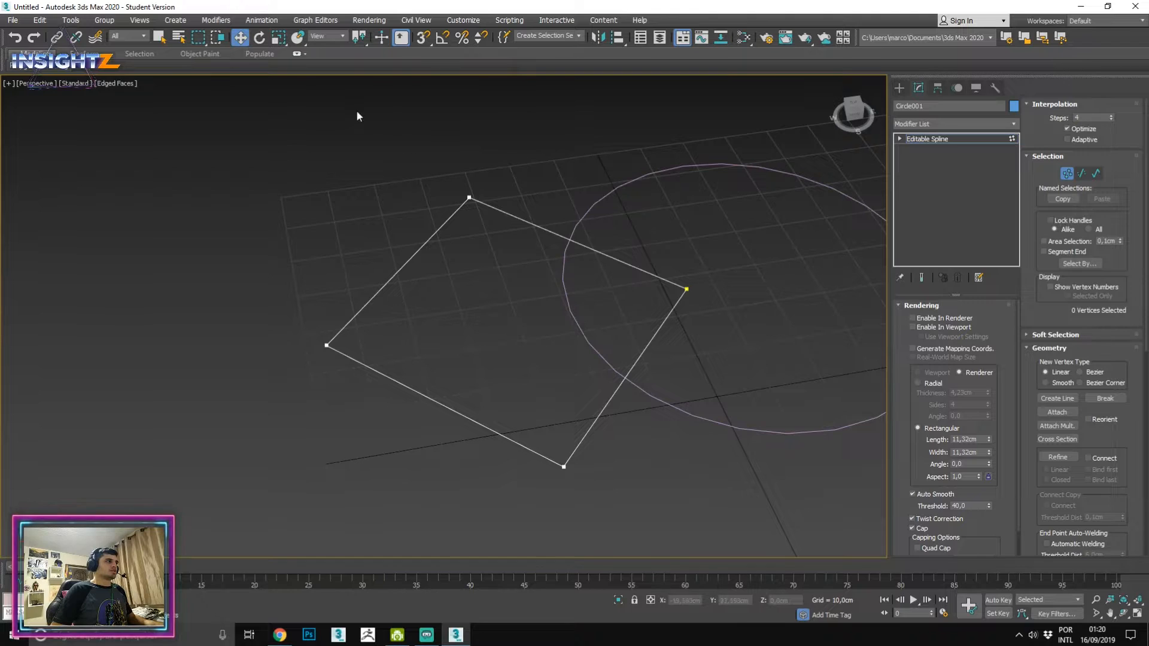
pyautogui.rightClick(536, 262)
pyautogui.click(478, 311)
pyautogui.moveTo(497, 215); pyautogui.dragTo(431, 194)
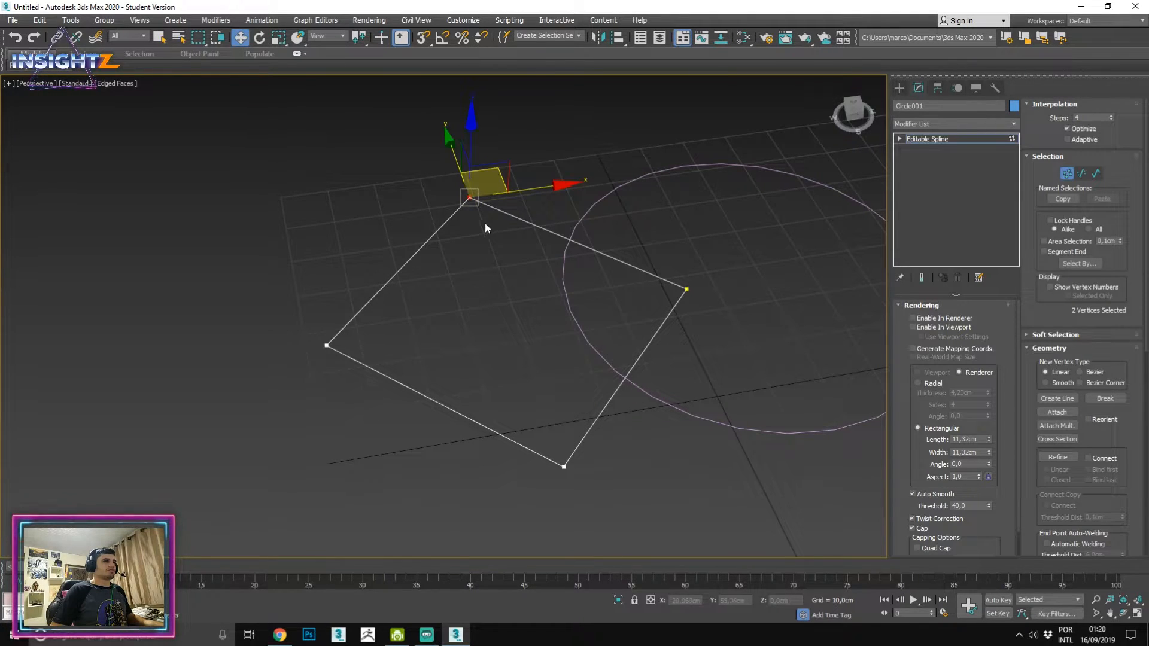
# Finish editing the diamond-shaped spline's vertices and delete the whole spline object.
pyautogui.moveTo(295, 131); pyautogui.dragTo(780, 530)
pyautogui.click(780, 530)
pyautogui.moveTo(287, 179); pyautogui.dragTo(729, 366)
pyautogui.hotkey('ctrl', 'a')
pyautogui.rightClick(470, 235)
pyautogui.click(457, 190)
pyautogui.click(898, 89)
pyautogui.press('Delete')
# Clone the remaining circle to its left as a single Copy and convert the copy to an Editable Spline.
pyautogui.moveTo(552, 133); pyautogui.dragTo(666, 251)
pyautogui.keyDown('shift'); pyautogui.moveTo(825, 267); pyautogui.dragTo(532, 329); pyautogui.keyUp('shift')
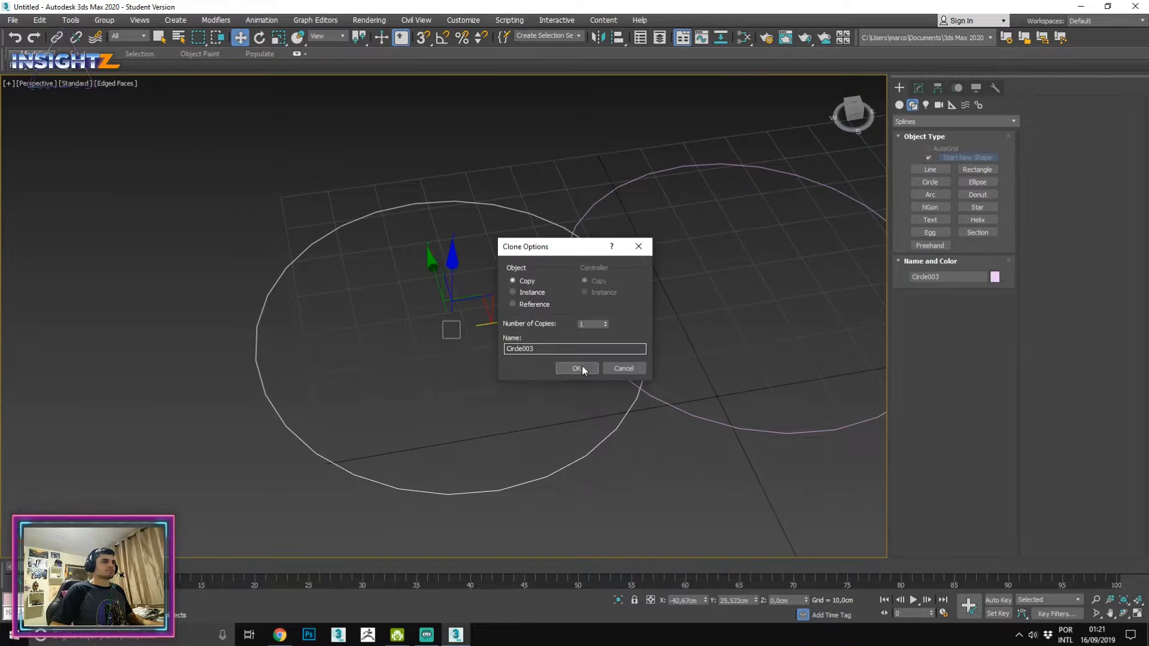
pyautogui.click(585, 365)
pyautogui.rightClick(657, 314)
pyautogui.moveTo(727, 440)
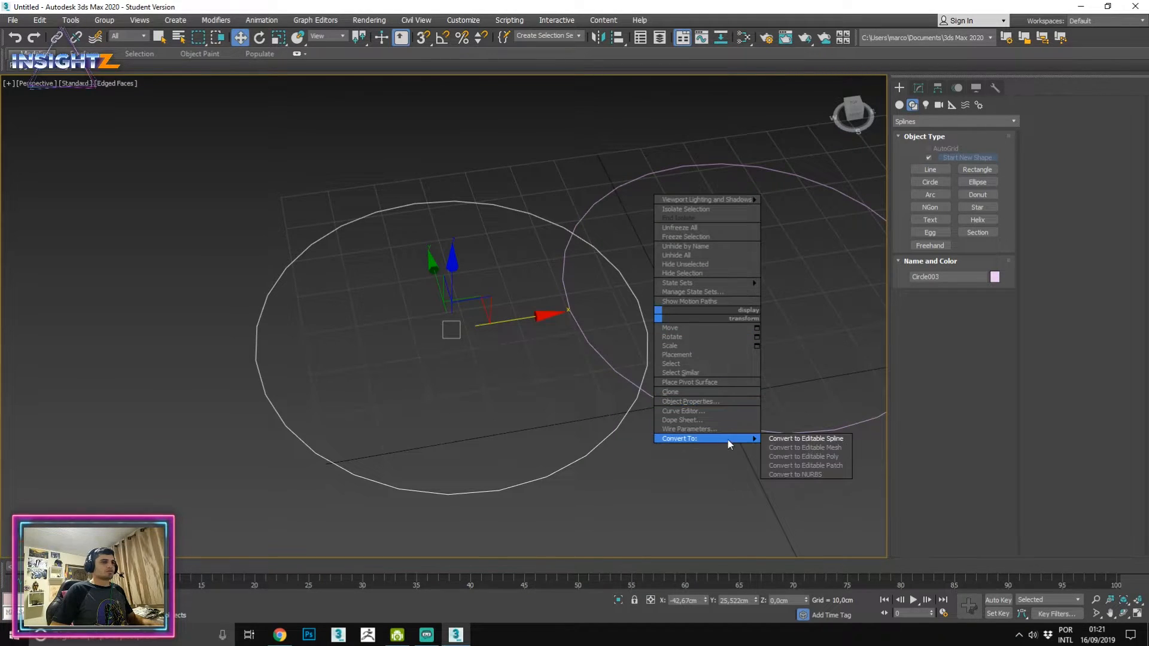
pyautogui.click(845, 440)
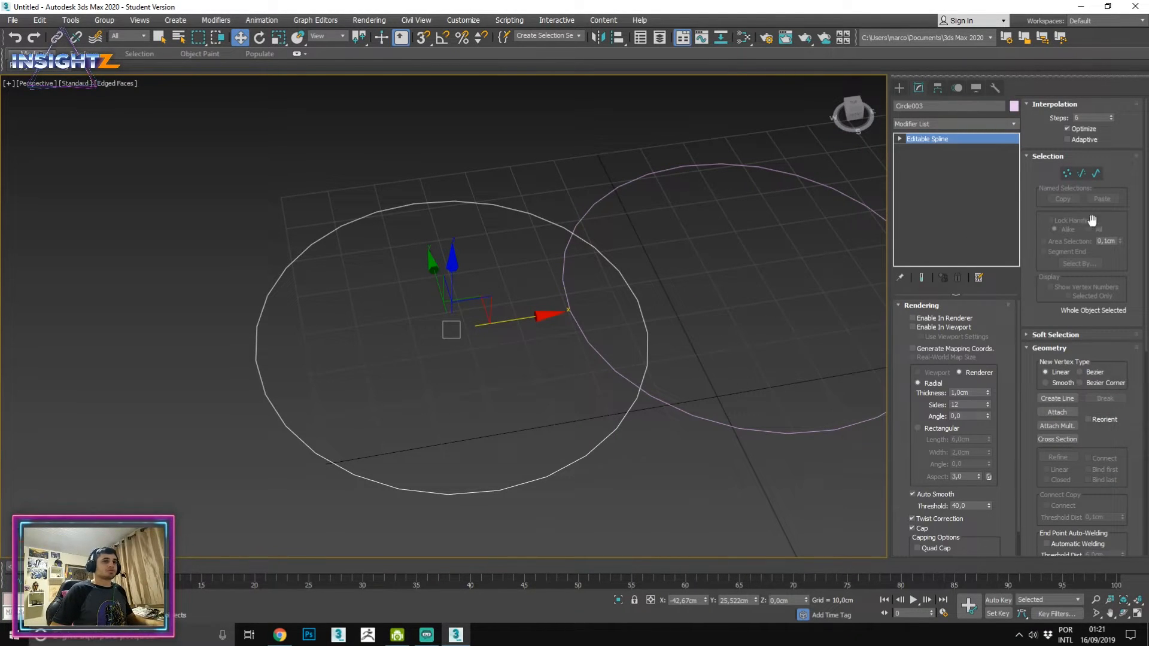
# Enable Soft Selection on the copied circle's right vertex and set the falloff to 82,8 cm.
pyautogui.press('1')
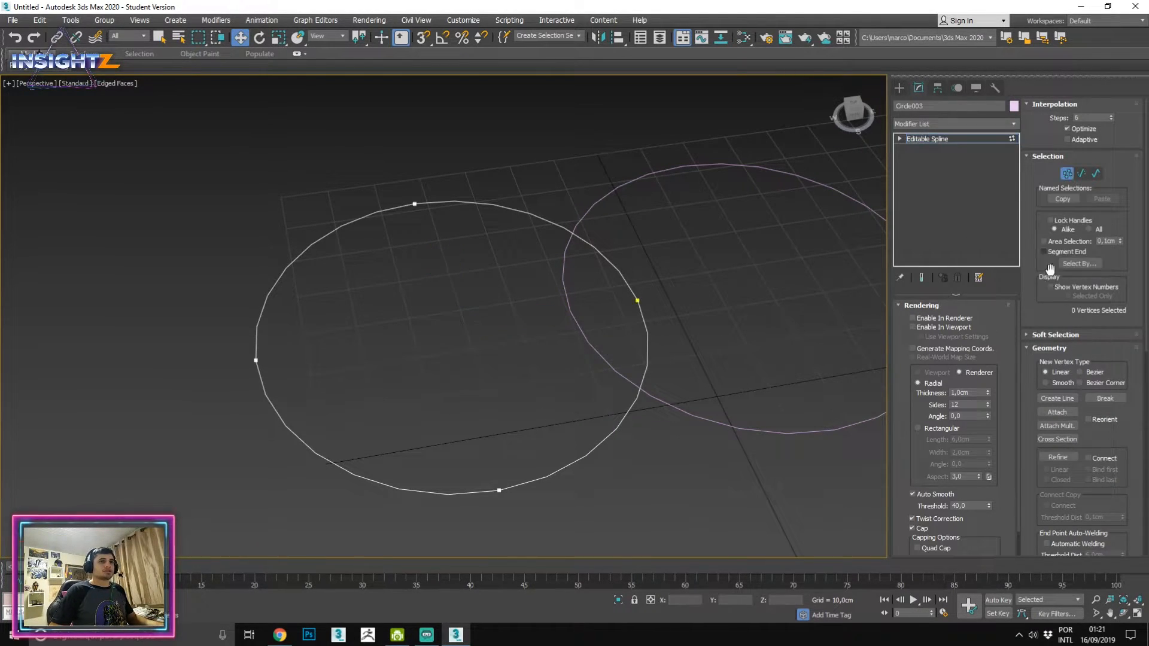
pyautogui.click(1074, 334)
pyautogui.click(638, 301)
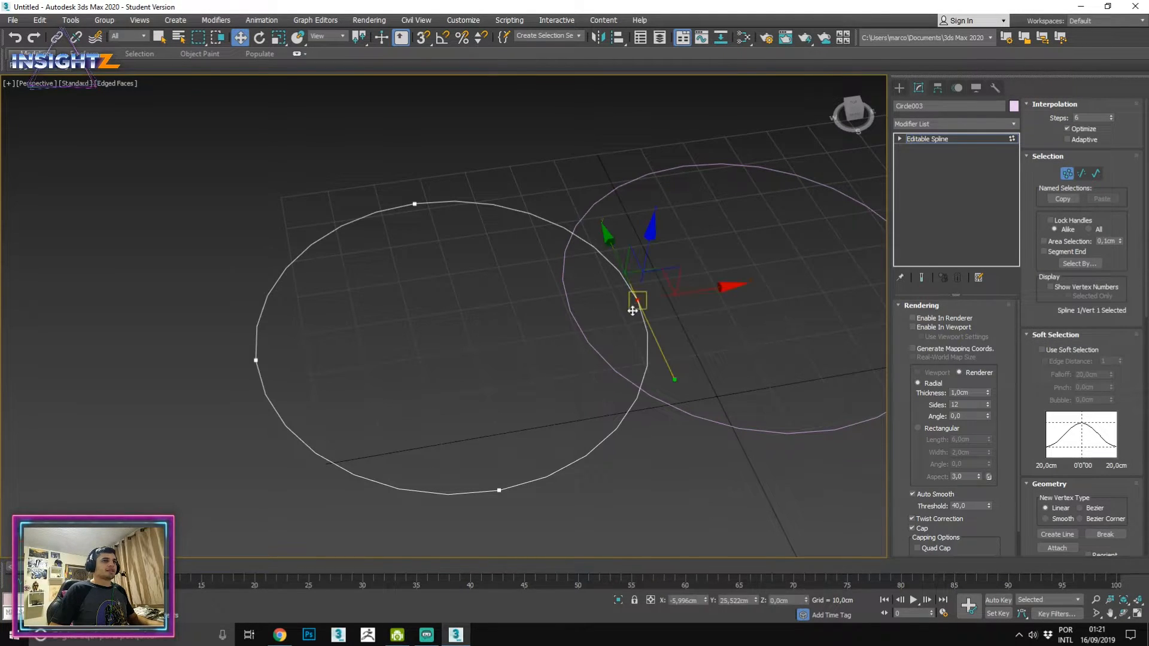
pyautogui.click(1073, 351)
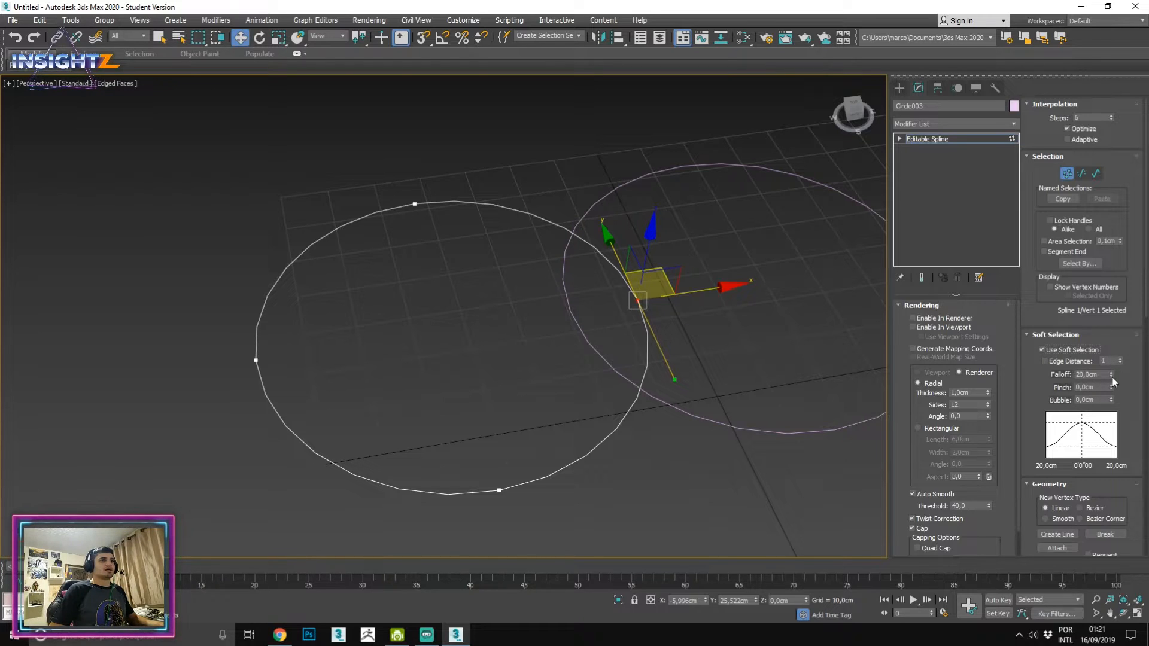
pyautogui.moveTo(1072, 27); pyautogui.dragTo(1071, 96)
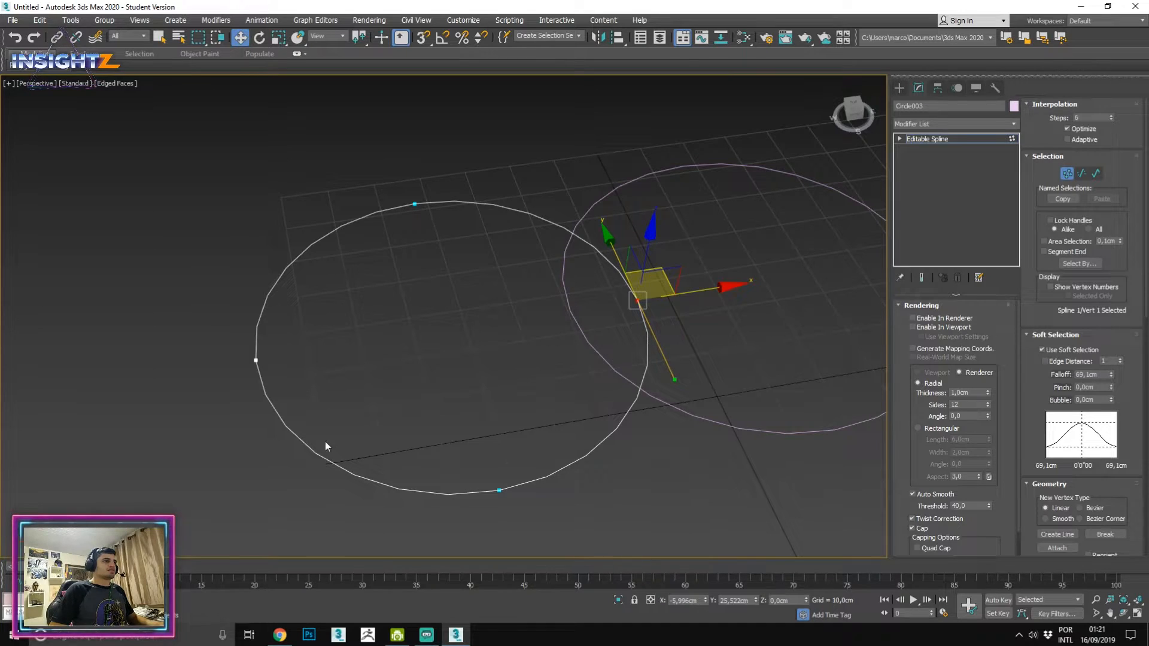
pyautogui.moveTo(1113, 360); pyautogui.dragTo(1114, 291)
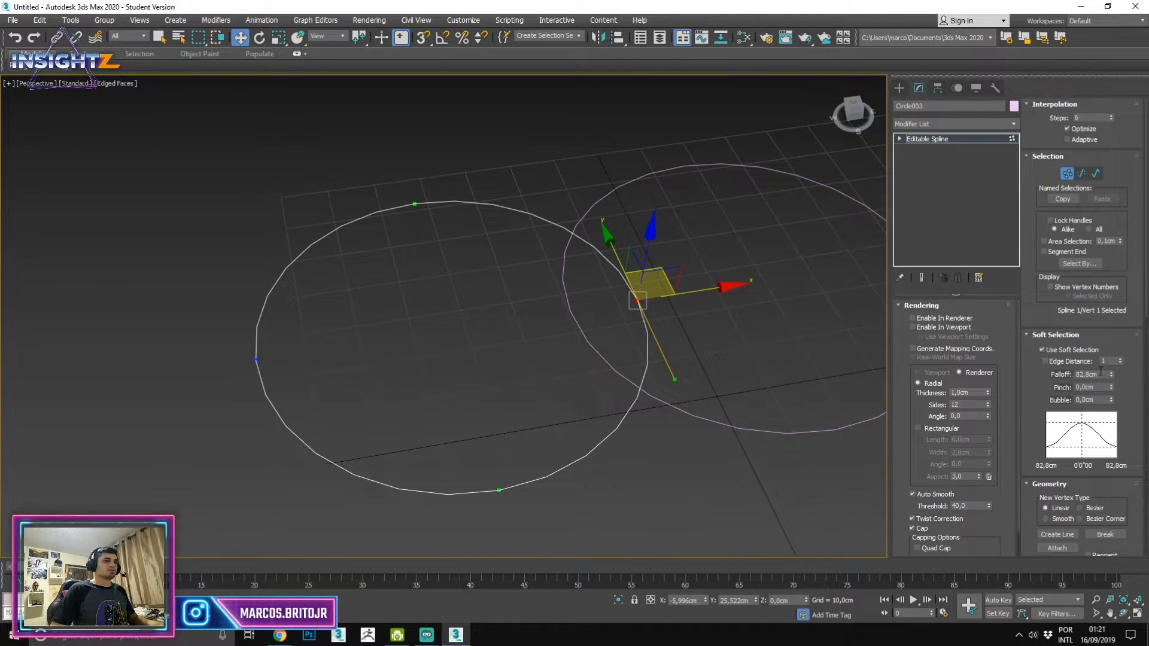
pyautogui.moveTo(1113, 387)
pyautogui.mouseDown()
pyautogui.moveTo(1115, 367)
pyautogui.moveTo(1115, 396)
pyautogui.moveTo(1114, 385)
pyautogui.mouseUp()
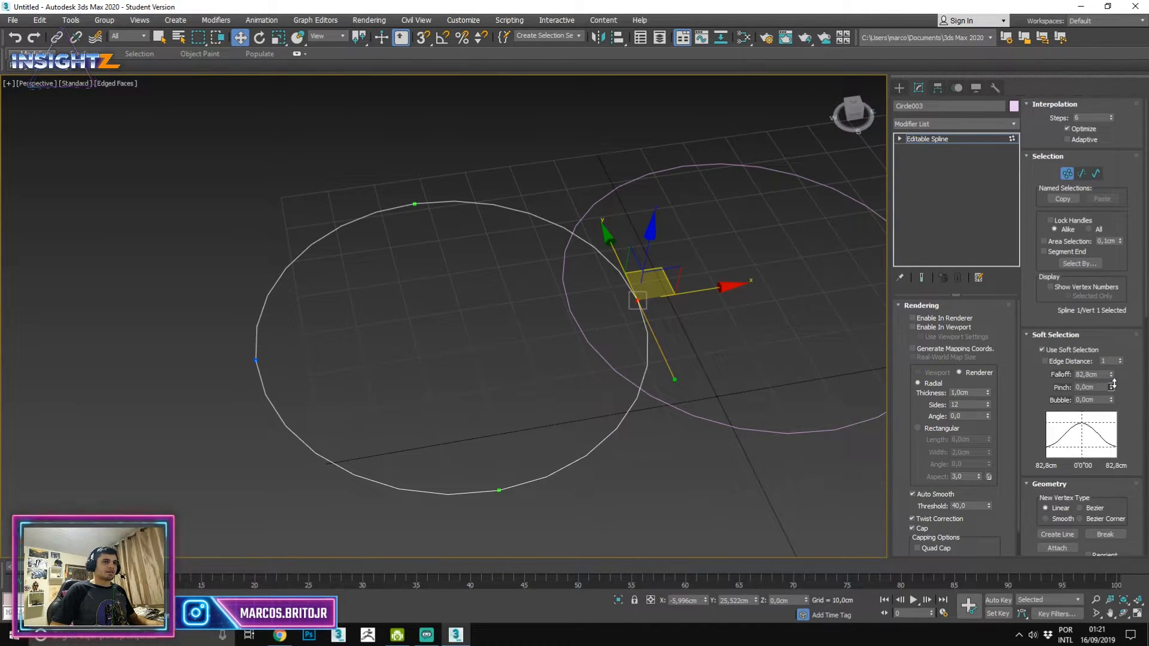
# Draw a closed, wavy freeform line with many smooth vertices beside the two circles.
pyautogui.click(899, 88)
pyautogui.click(930, 170)
pyautogui.scroll(-3, 742, 318)
pyautogui.moveTo(742, 319); pyautogui.dragTo(575, 331, button='middle')
pyautogui.click(511, 346)
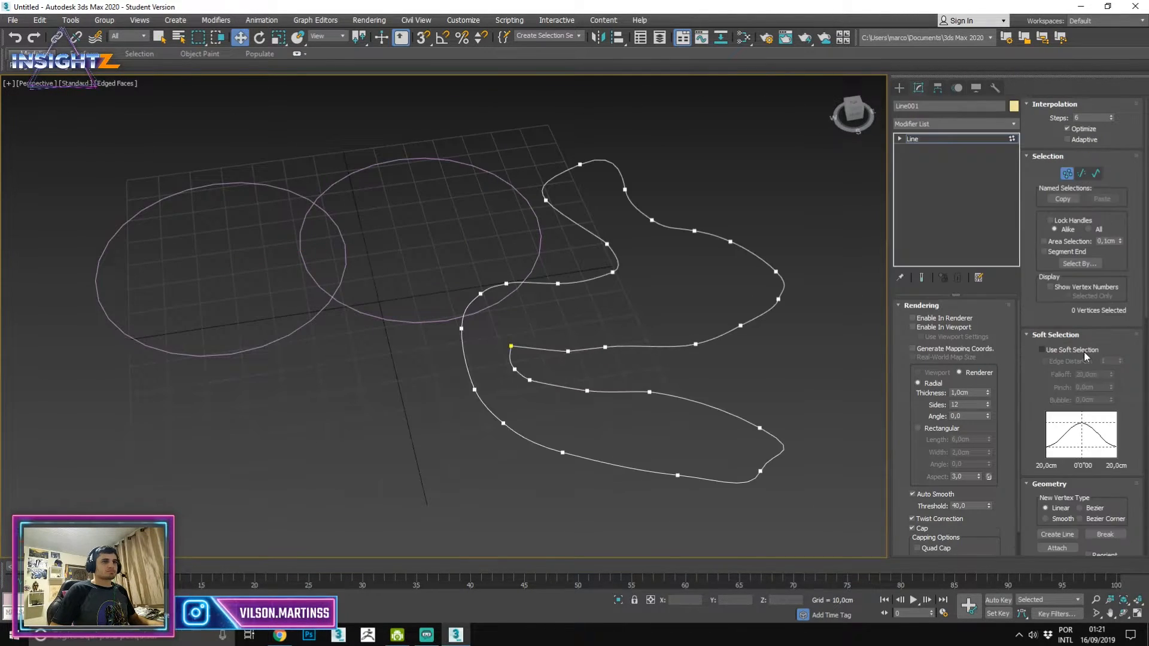
# Enable Soft Selection on the wavy line, select its rightmost vertex and set the falloff to 55,3 cm.
pyautogui.click(1043, 350)
pyautogui.click(776, 273)
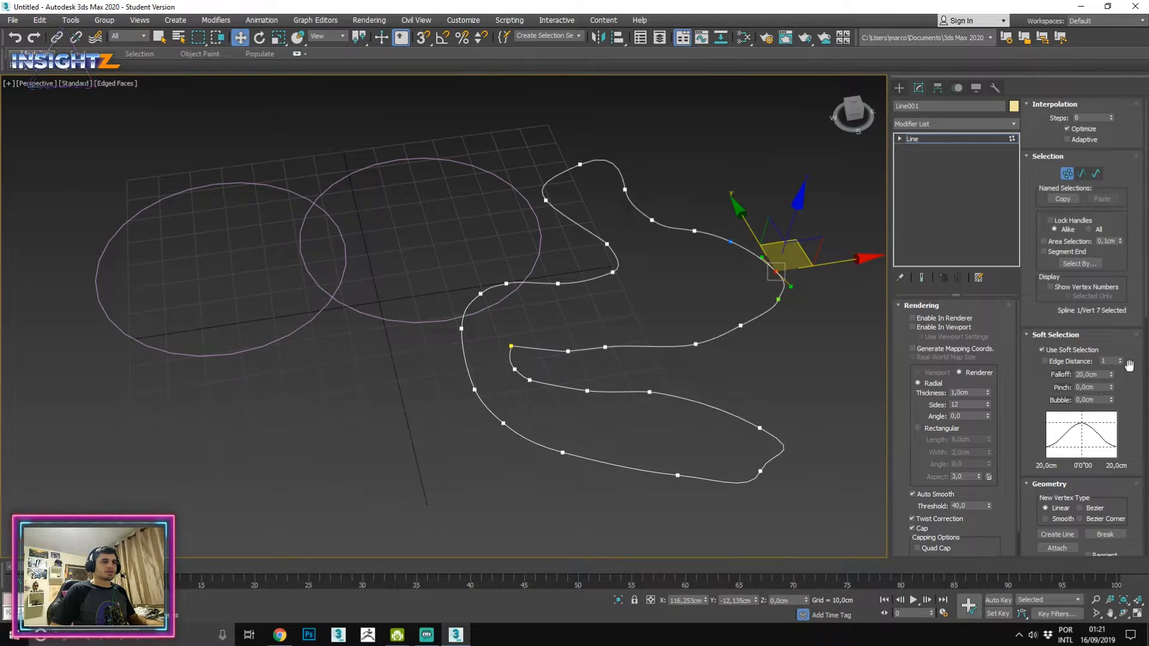
pyautogui.moveTo(1111, 376); pyautogui.dragTo(1102, 255)
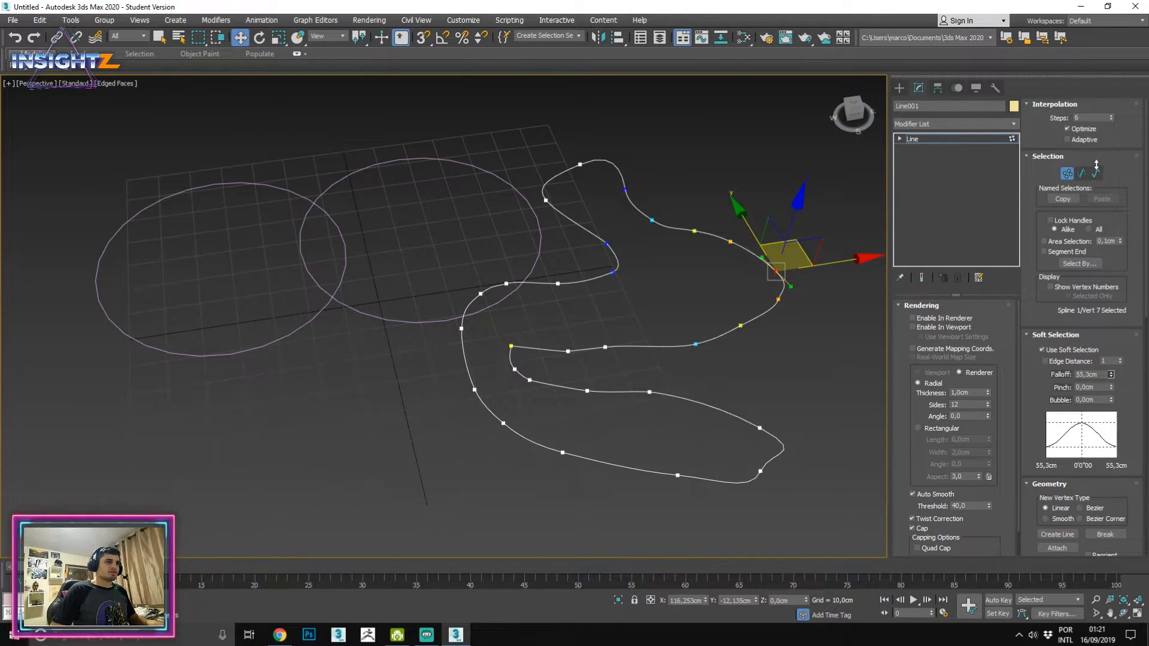
# Move the wavy line's rightmost vertex along X with the soft selection active.
pyautogui.moveTo(745, 222); pyautogui.dragTo(708, 225, button='middle')
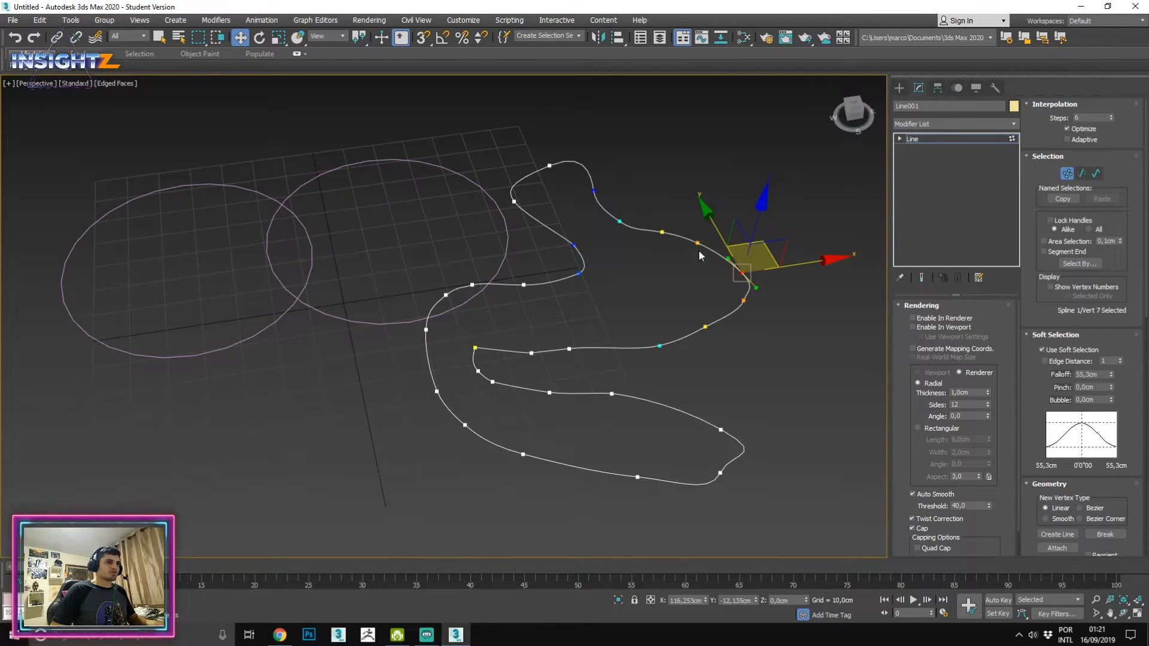
pyautogui.scroll(2, 742, 271)
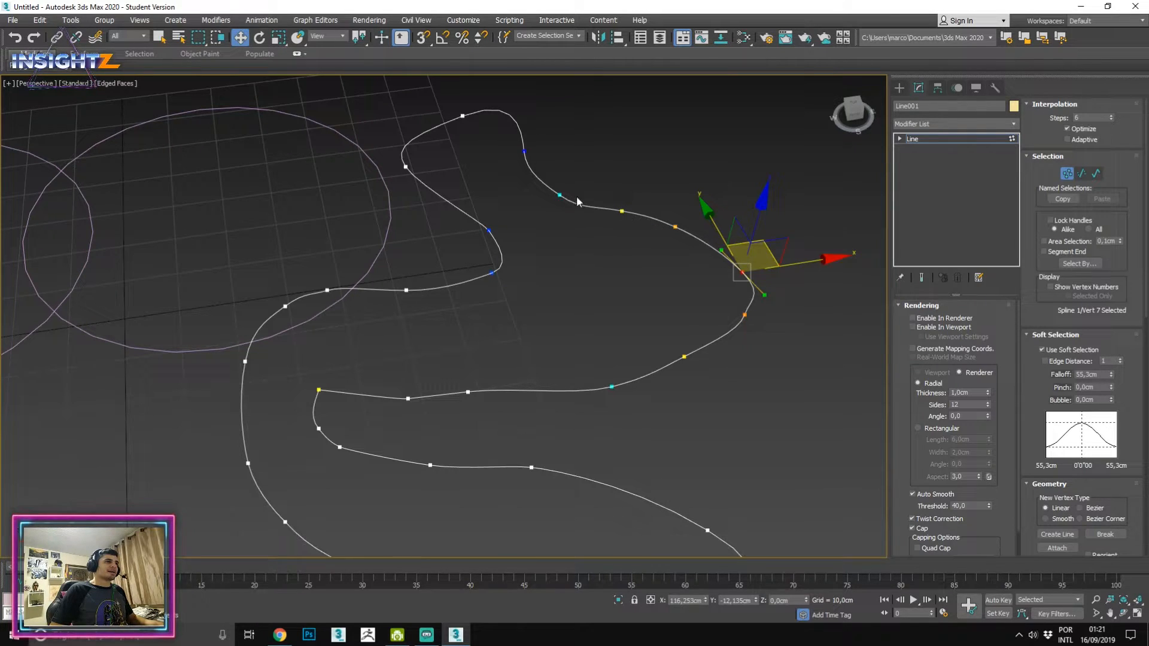
pyautogui.moveTo(617, 159); pyautogui.dragTo(515, 216, button='middle')
pyautogui.scroll(2, 706, 306)
pyautogui.scroll(-5, 724, 305)
pyautogui.moveTo(774, 294); pyautogui.dragTo(681, 301)
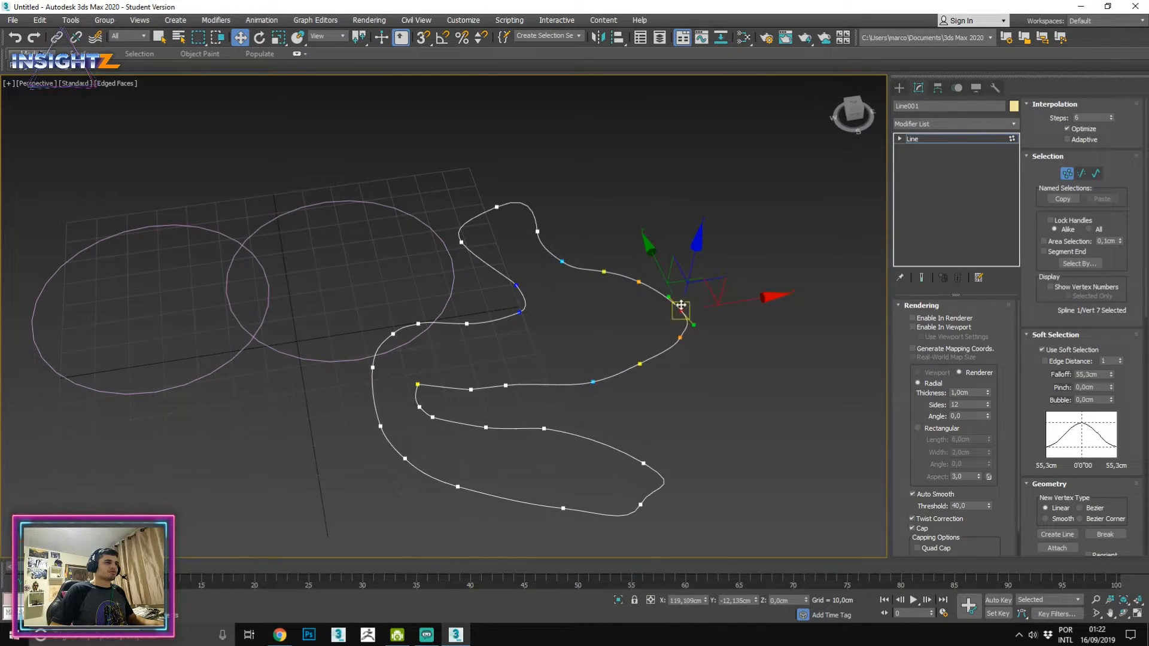
# Set the soft selection's Pinch to -5,8 cm and move the wavy line's rightmost vertex slightly inward along X.
pyautogui.scroll(3, 699, 343)
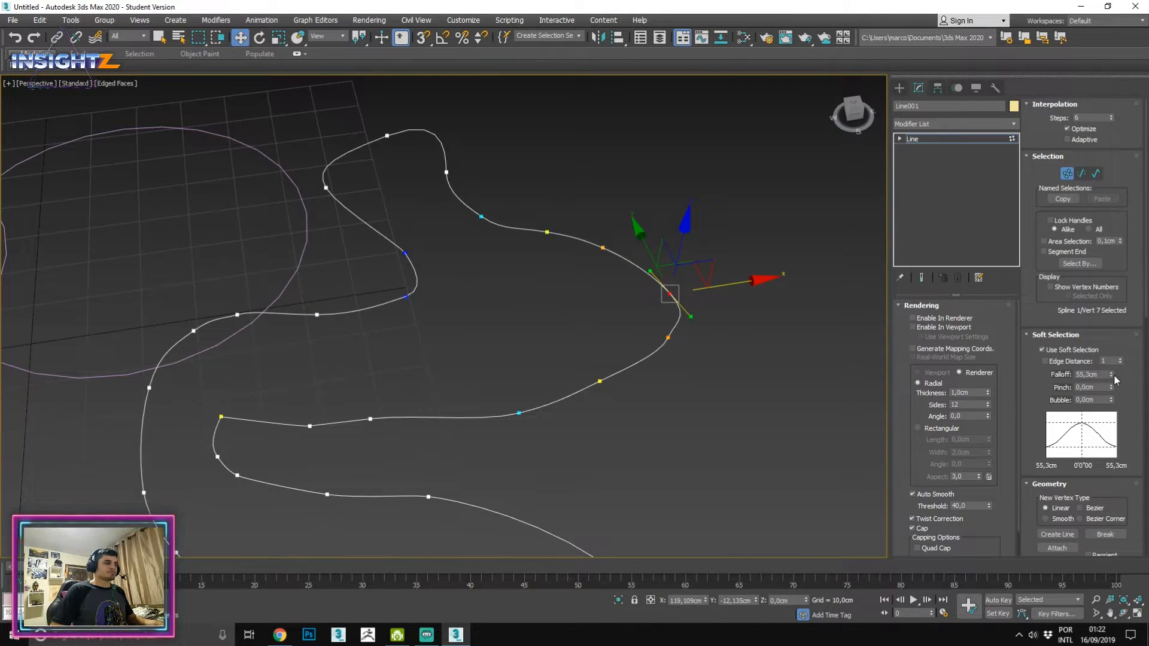
pyautogui.moveTo(1111, 391); pyautogui.dragTo(1131, 420)
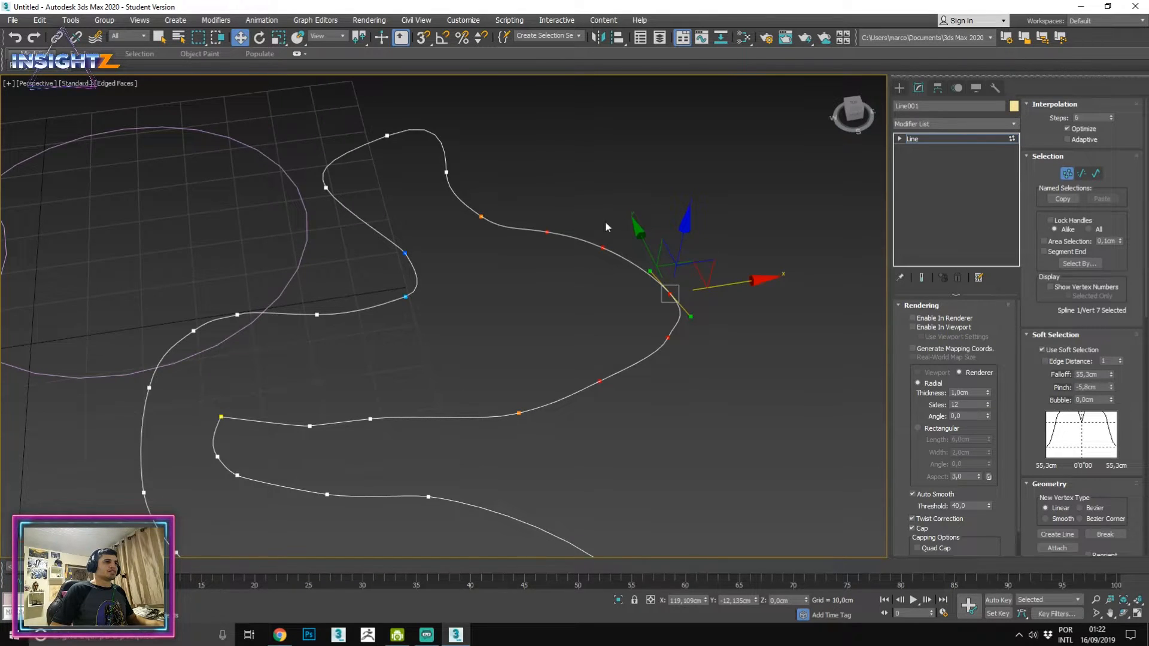
pyautogui.moveTo(732, 294)
pyautogui.mouseDown()
pyautogui.moveTo(762, 277)
pyautogui.moveTo(808, 281)
pyautogui.moveTo(723, 294)
pyautogui.mouseUp()
# Reset the soft selection's Pinch to 0,0 cm and set Bubble to 0,3 cm.
pyautogui.rightClick(1112, 388)
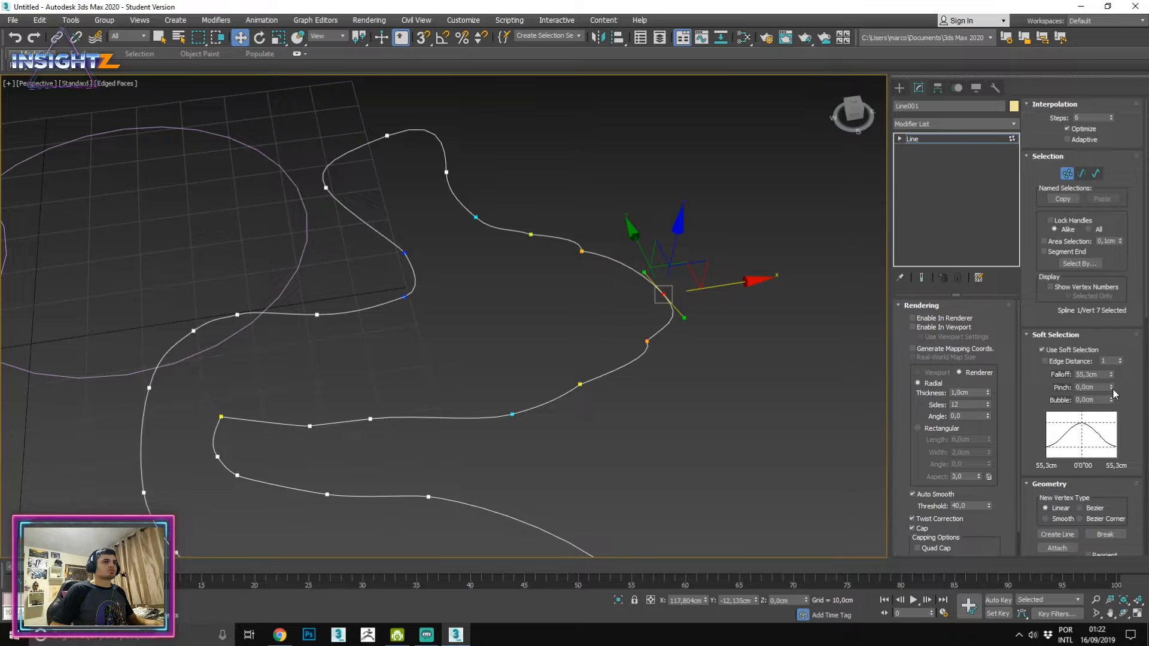
pyautogui.moveTo(1111, 399)
pyautogui.mouseDown()
pyautogui.moveTo(1111, 384)
pyautogui.moveTo(1111, 400)
pyautogui.mouseUp()
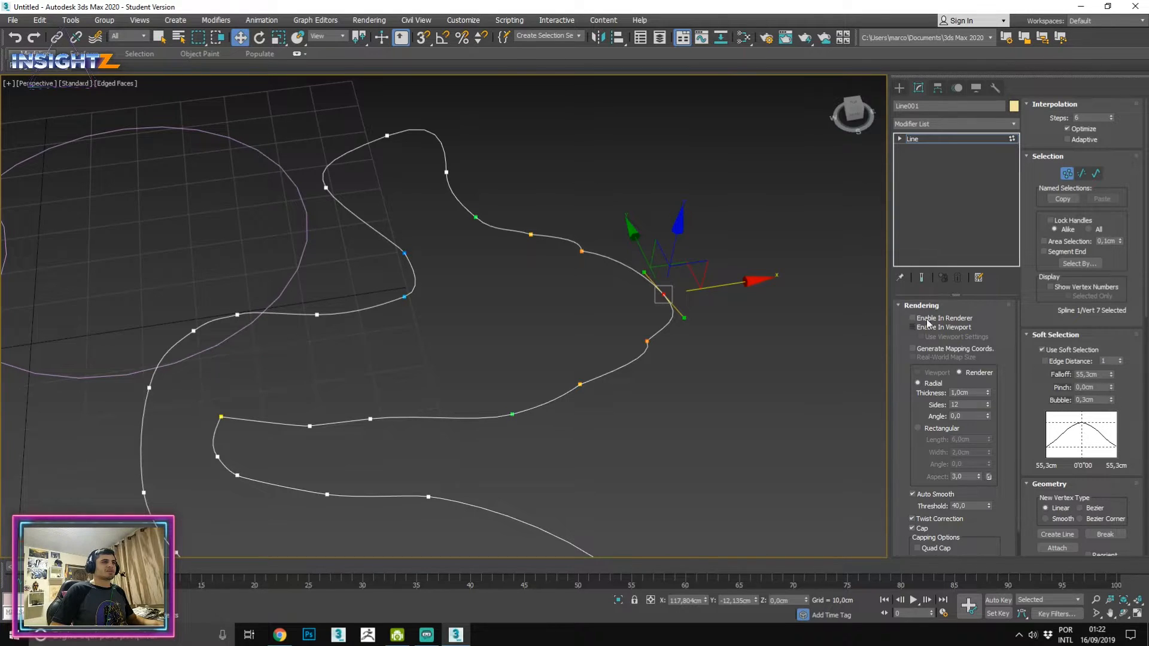
pyautogui.moveTo(559, 234); pyautogui.dragTo(578, 233, button='middle')
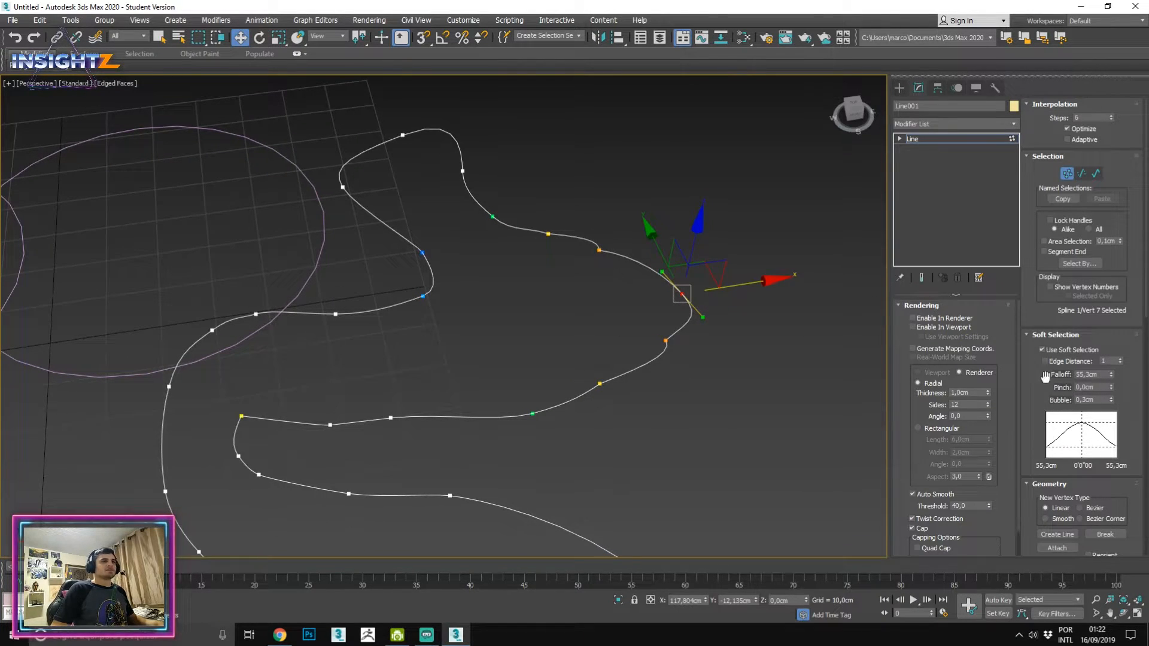
# Leave vertex editing and delete the wavy line.
pyautogui.click(898, 88)
pyautogui.scroll(-4, 377, 212)
pyautogui.press('Delete')
pyautogui.moveTo(377, 212); pyautogui.dragTo(642, 212, button='middle')
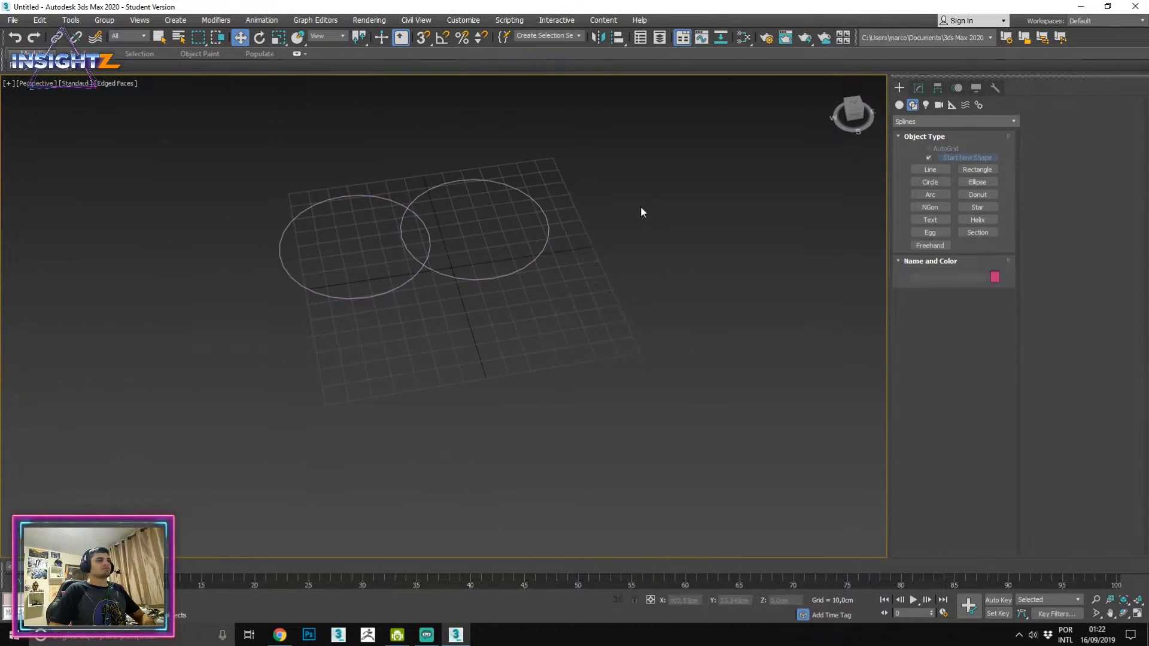
# Turn off Soft Selection at vertex level for the left circle and collapse the soft selection settings.
pyautogui.moveTo(341, 234); pyautogui.dragTo(385, 333, button='middle')
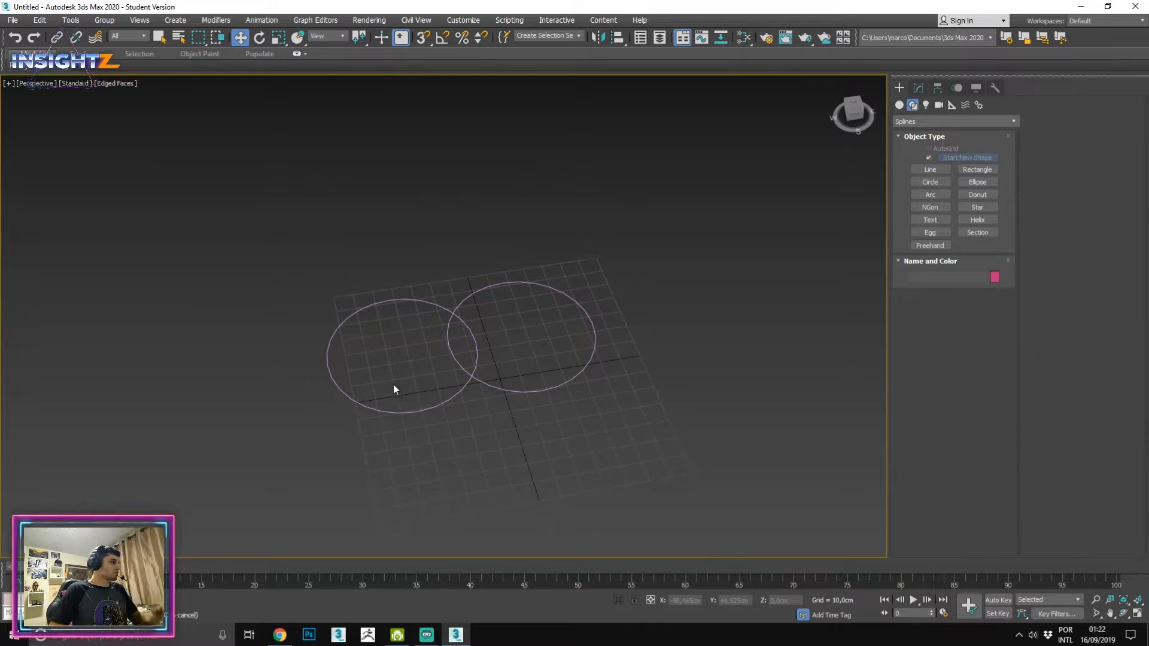
pyautogui.click(419, 403)
pyautogui.scroll(3, 420, 393)
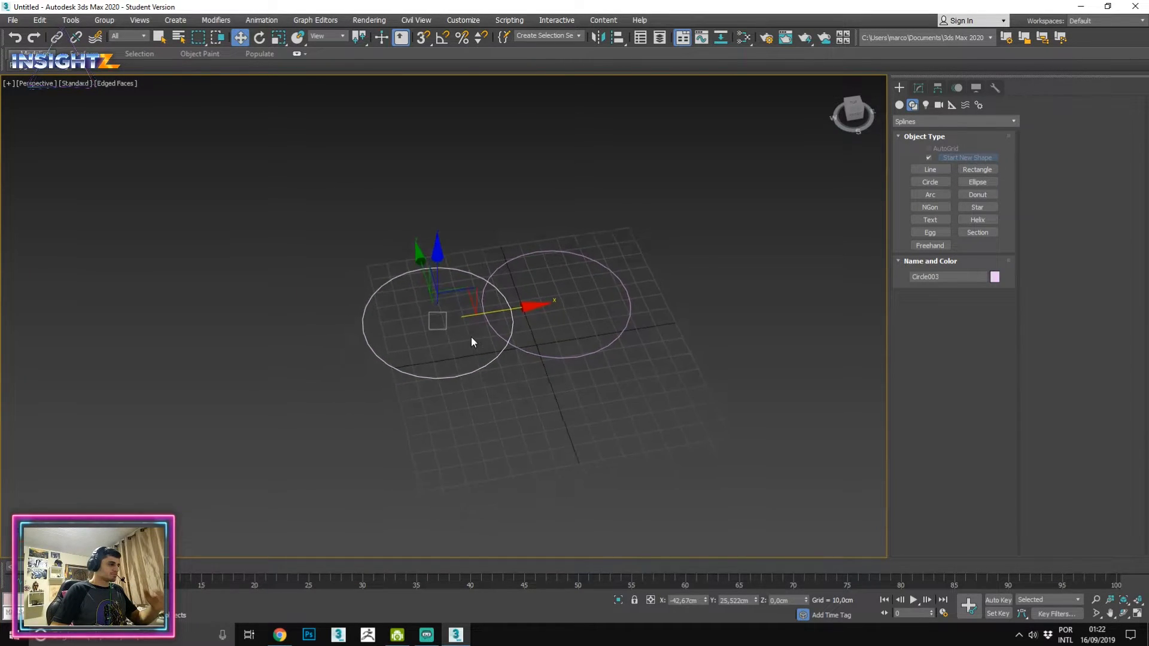
pyautogui.click(919, 88)
pyautogui.moveTo(764, 182); pyautogui.dragTo(742, 195, button='middle')
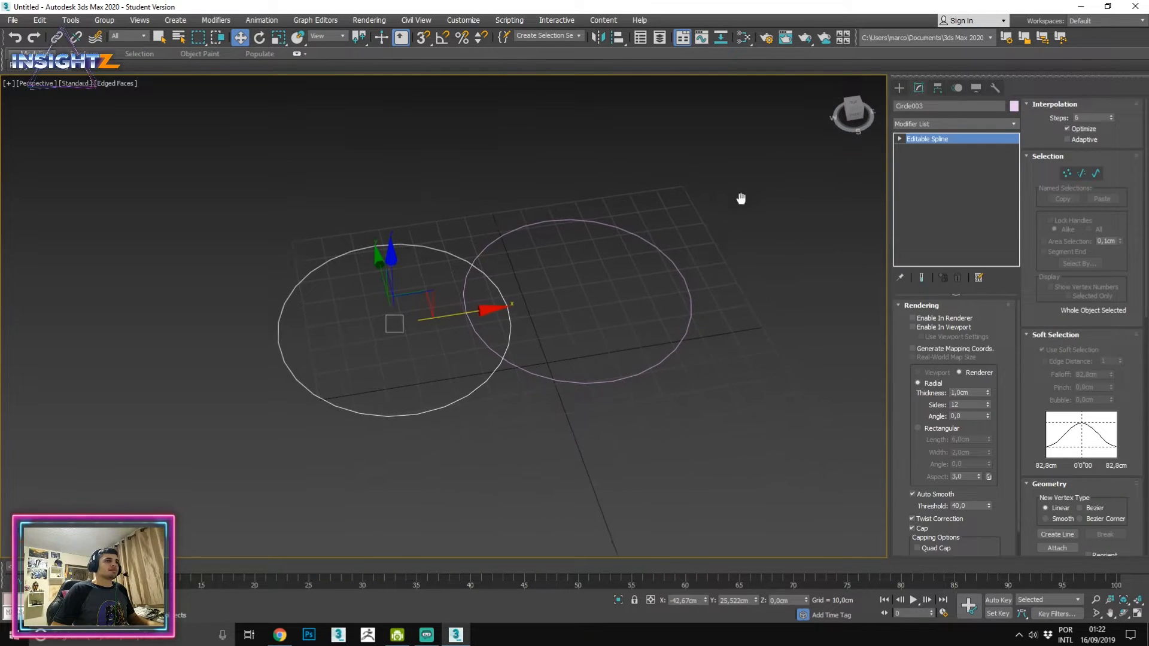
pyautogui.press('1')
pyautogui.click(1042, 349)
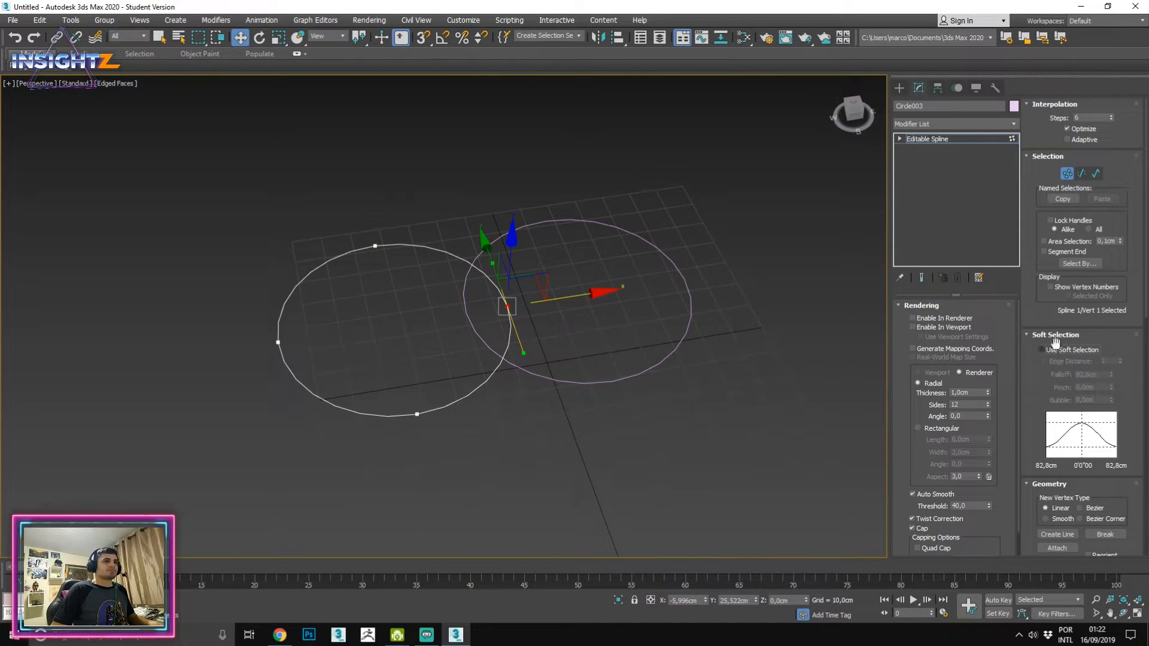
pyautogui.click(1054, 335)
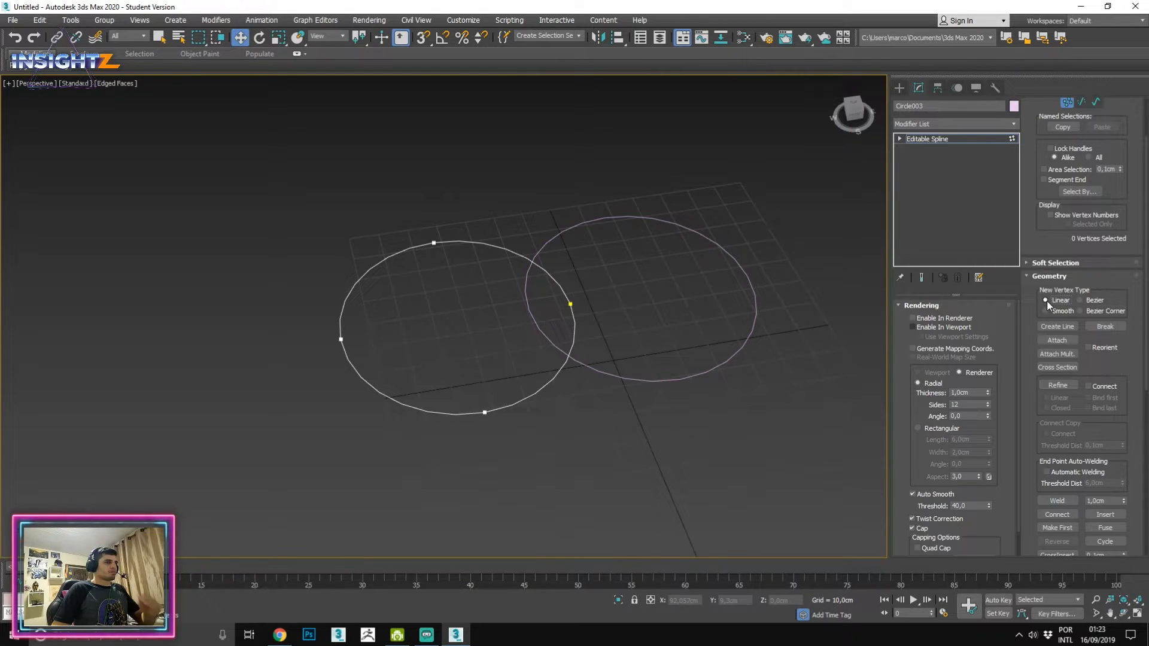
# Use Create Line to add an eight-point outline around the left circle within the same spline object.
pyautogui.click(1063, 326)
pyautogui.click(432, 170)
pyautogui.click(252, 210)
pyautogui.click(160, 359)
pyautogui.click(386, 429)
pyautogui.click(669, 484)
pyautogui.click(710, 310)
pyautogui.click(544, 171)
pyautogui.click(433, 167)
pyautogui.rightClick(505, 244)
pyautogui.rightClick(595, 210)
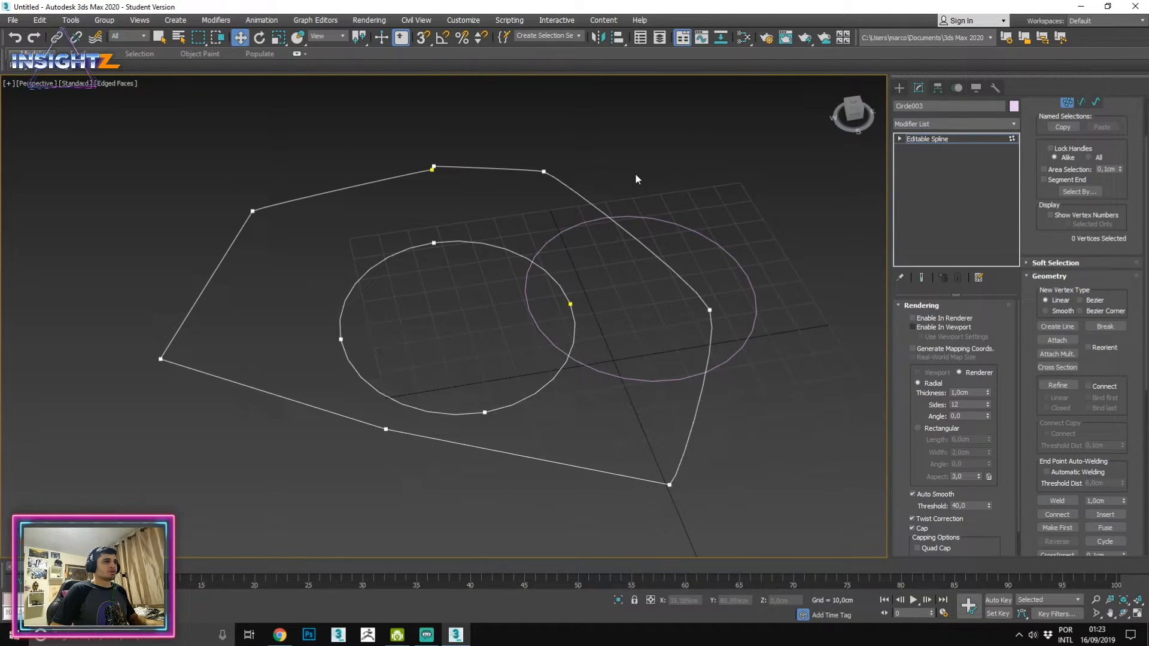
# Delete the eight-point outline around the left circle at spline level.
pyautogui.press('3')
pyautogui.click(569, 190)
pyautogui.press('Delete')
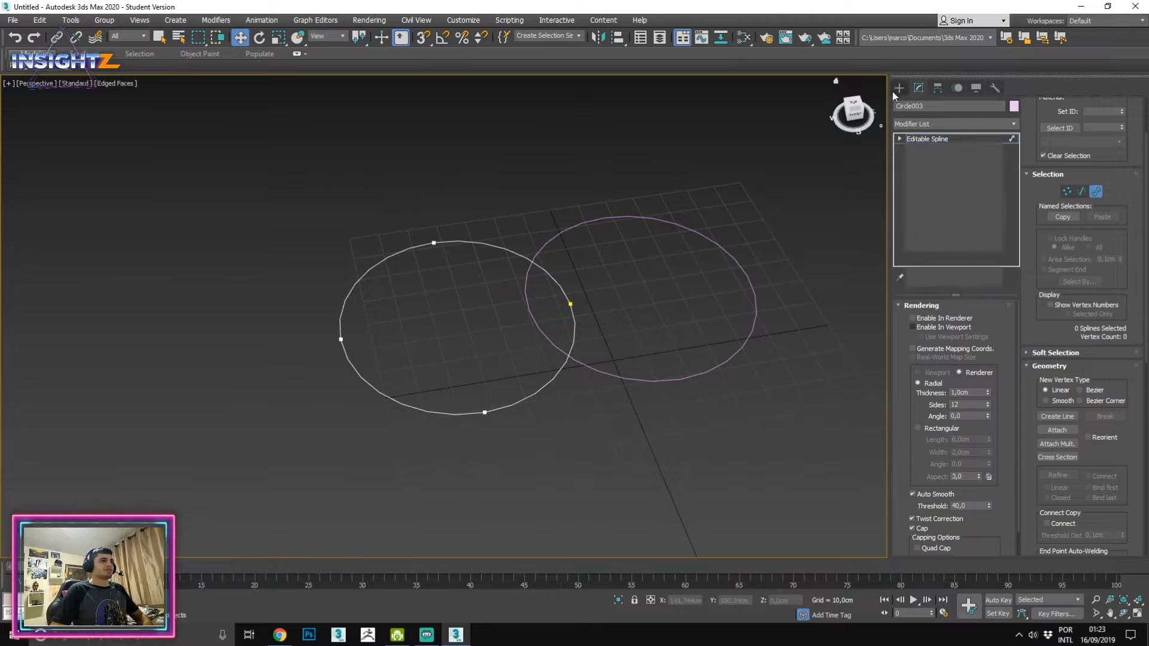
# Select both circles together and each one individually to check them as separate objects, ending on the left circle.
pyautogui.click(899, 88)
pyautogui.hotkey('ctrl', 'a')
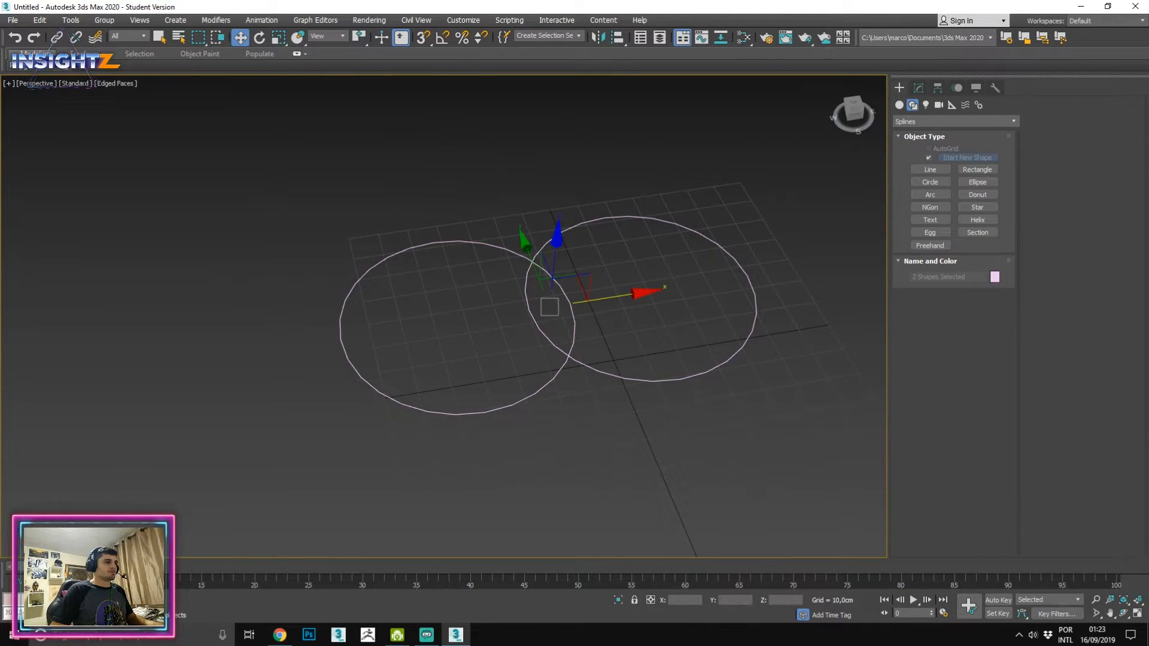
pyautogui.click(505, 465)
pyautogui.click(491, 412)
pyautogui.click(649, 220)
pyautogui.click(513, 251)
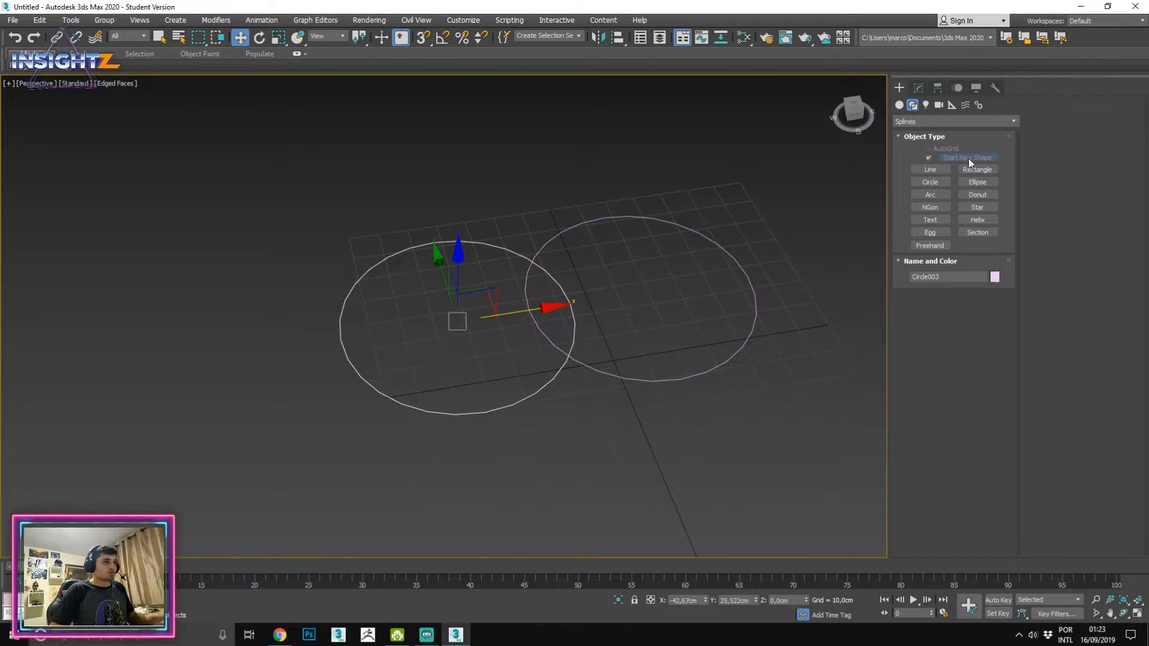
# Use Create Line on the left circle's spline object to draw a closed six-point outline around the circle.
pyautogui.click(918, 88)
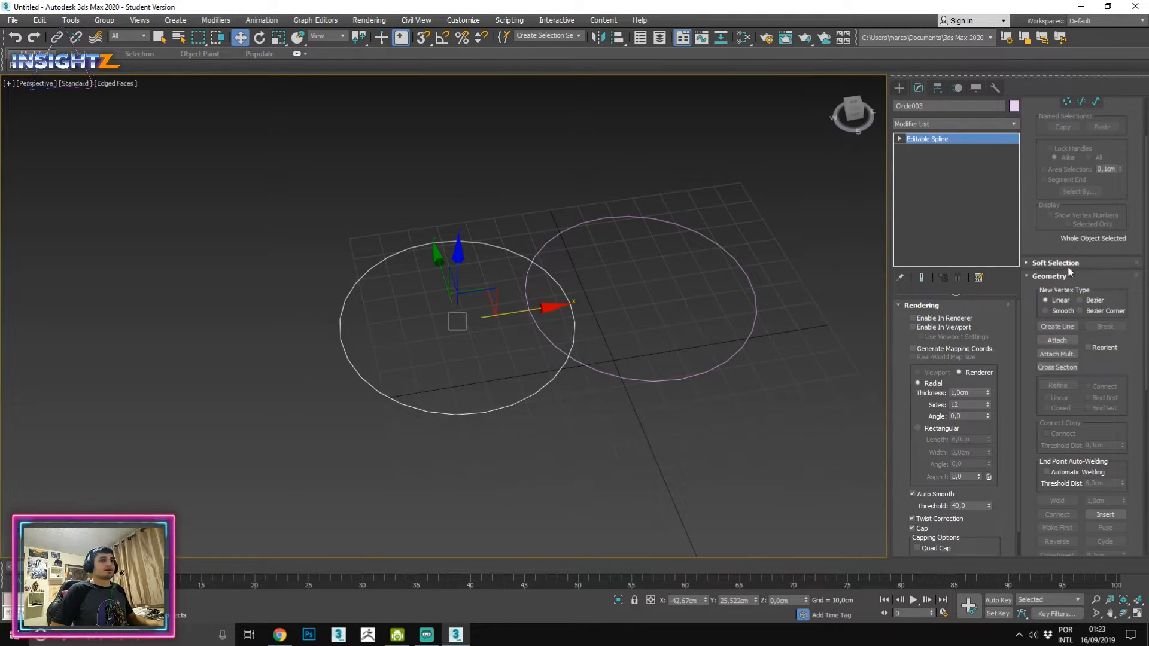
pyautogui.click(1057, 327)
pyautogui.click(614, 220)
pyautogui.click(393, 191)
pyautogui.click(225, 250)
pyautogui.click(257, 448)
pyautogui.click(609, 497)
pyautogui.click(731, 426)
pyautogui.click(615, 219)
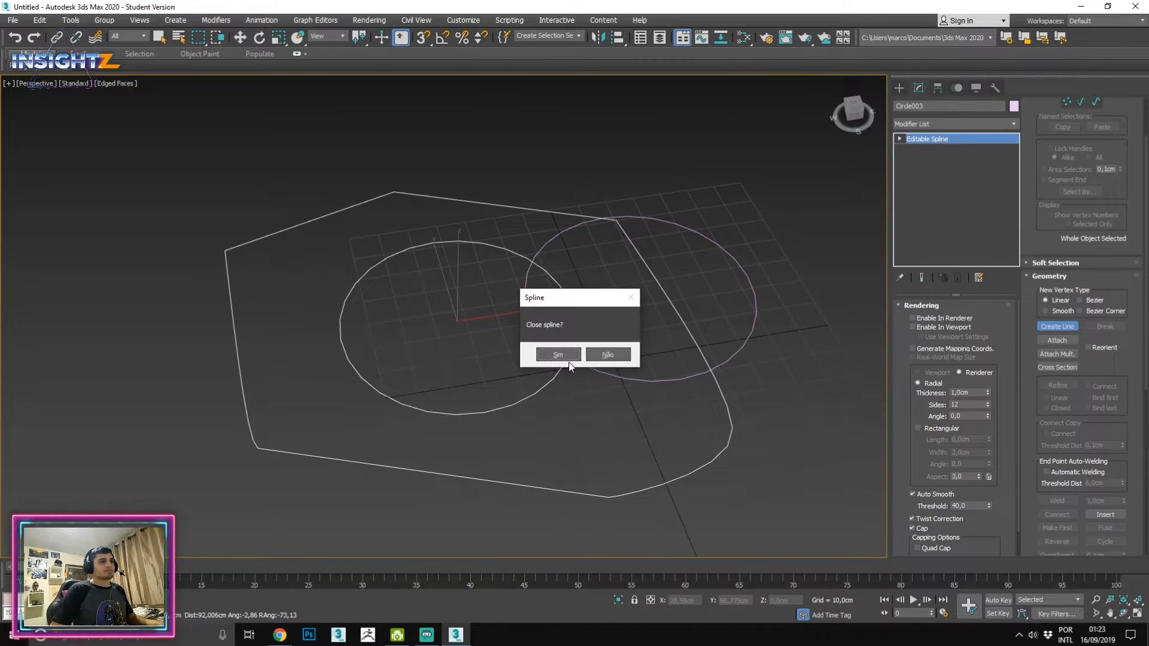
pyautogui.click(559, 360)
# Select the circle and the six-point outline together at spline level, and undo the added outline.
pyautogui.press('3')
pyautogui.press('w')
pyautogui.moveTo(543, 285); pyautogui.dragTo(735, 383)
pyautogui.moveTo(795, 353); pyautogui.dragTo(178, 564)
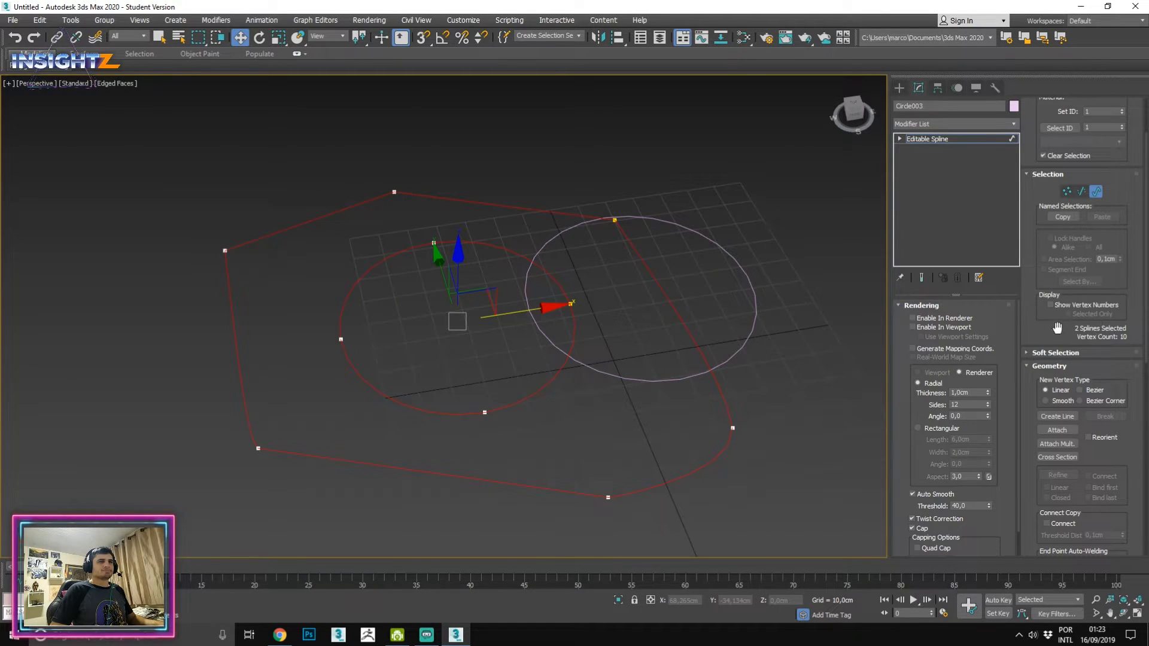
pyautogui.moveTo(643, 169); pyautogui.dragTo(520, 288)
pyautogui.hotkey('ctrl', 'a')
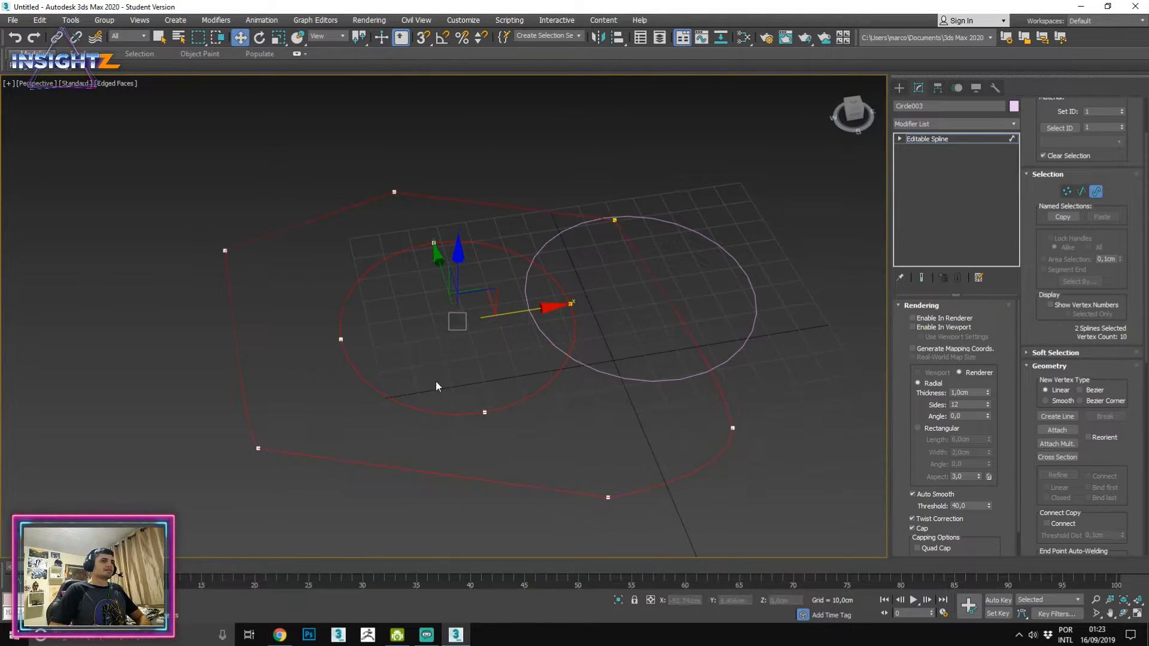
pyautogui.click(634, 322)
pyautogui.hotkey('ctrl', 'z')
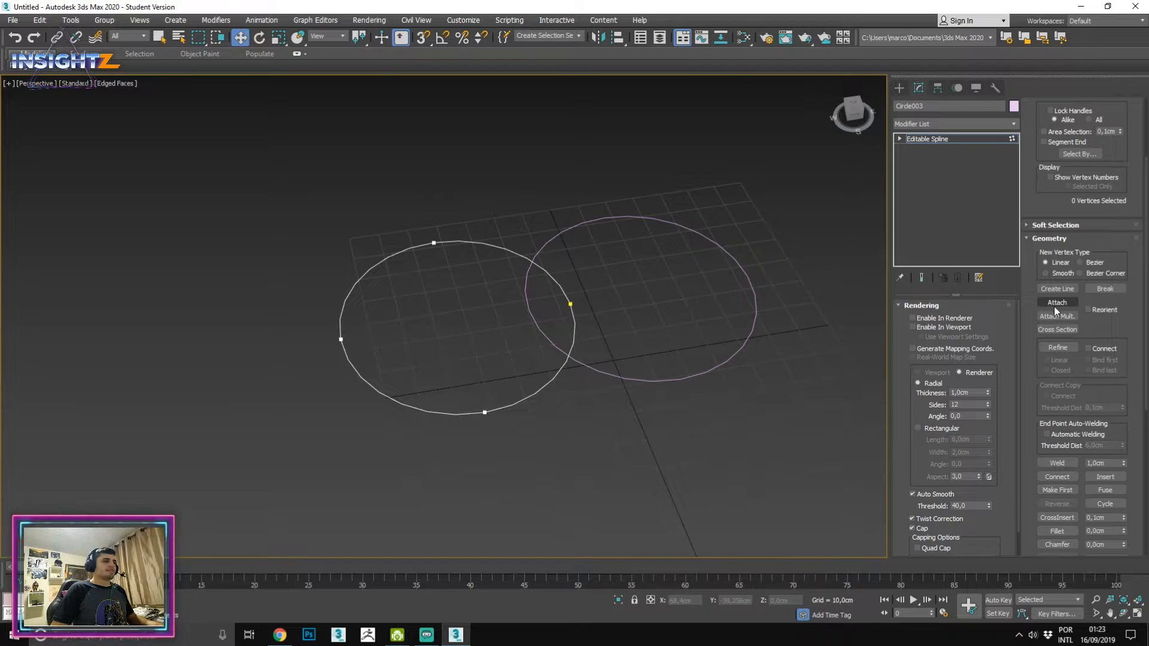
# Attach the right circle to the left circle and select both splines together at spline level.
pyautogui.click(1051, 303)
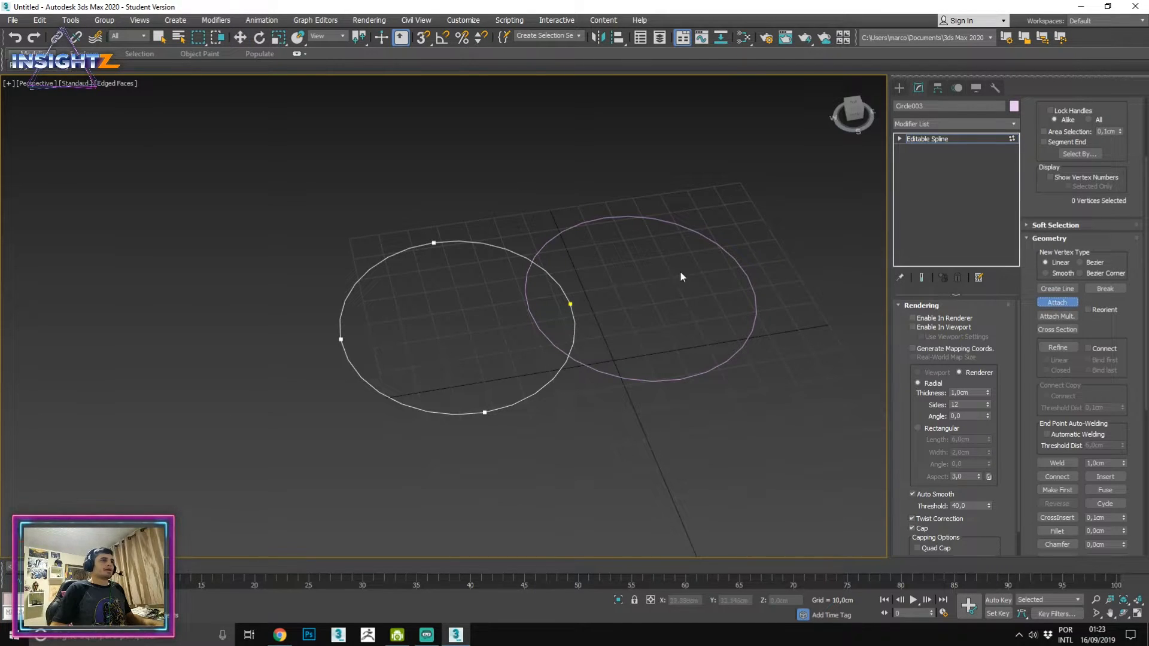
pyautogui.click(548, 258)
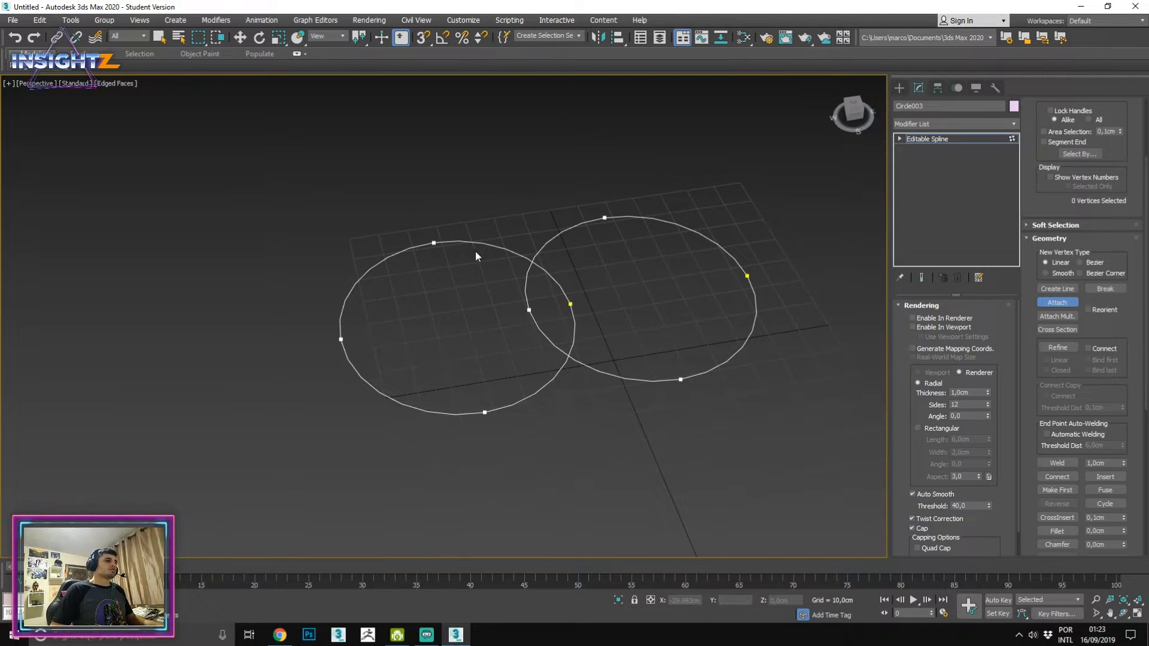
pyautogui.press('3')
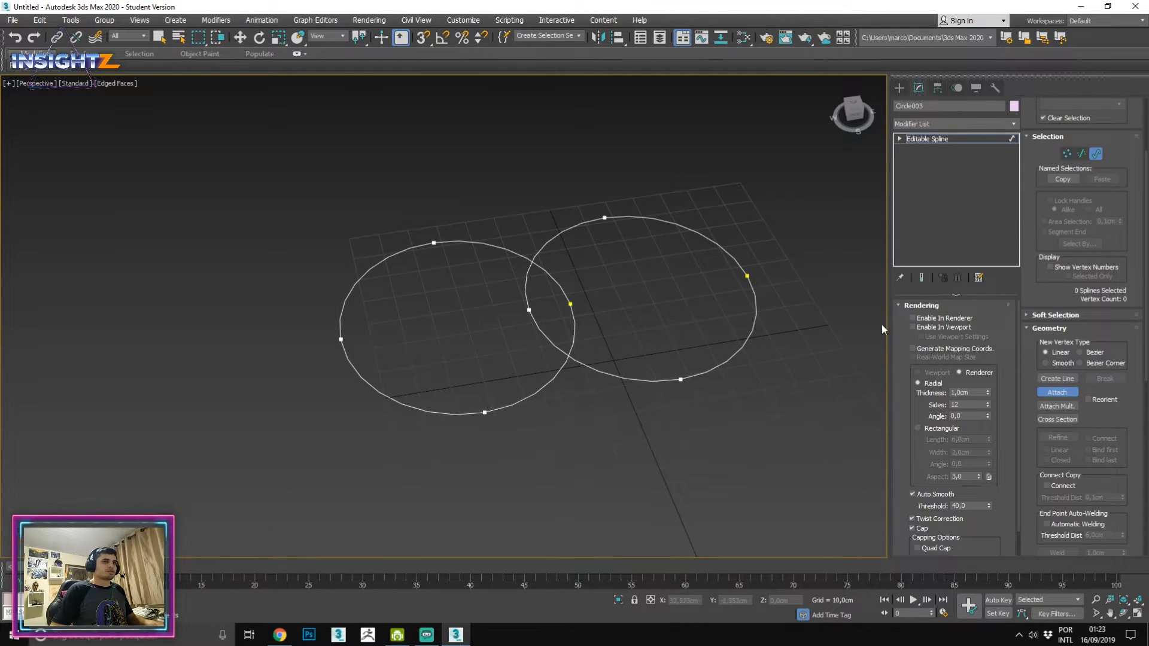
pyautogui.press('w')
pyautogui.moveTo(621, 282); pyautogui.dragTo(456, 354)
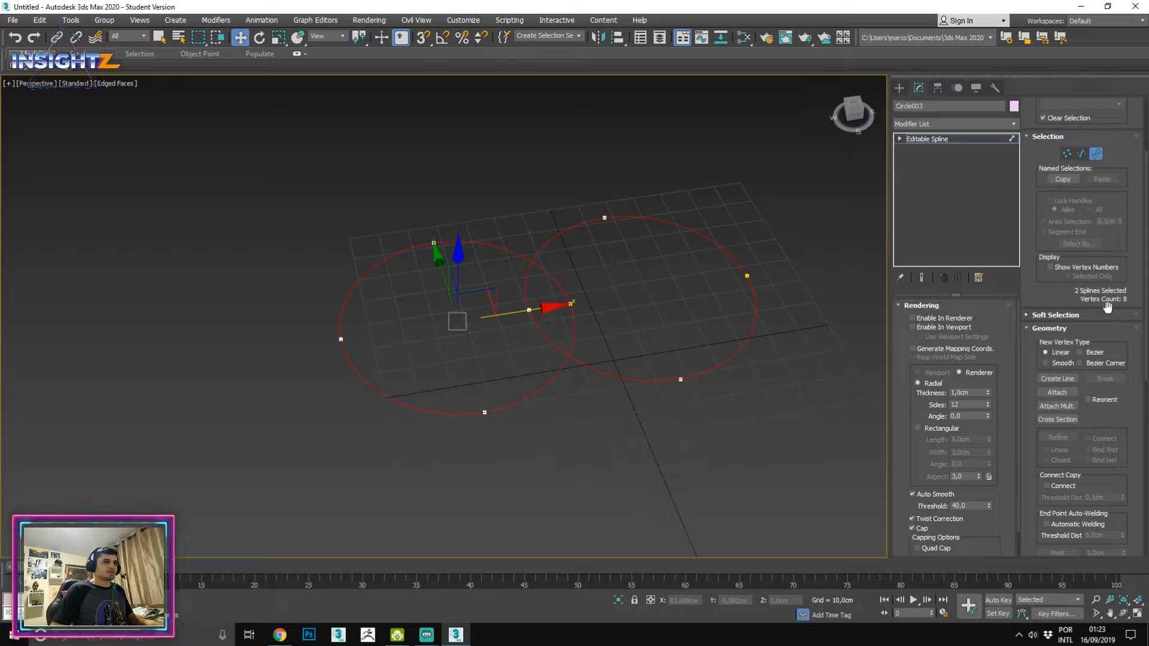
# Undo the selection of both splines and the attachment of the right circle.
pyautogui.hotkey('ctrl', 'z')
pyautogui.hotkey('ctrl', 'z')
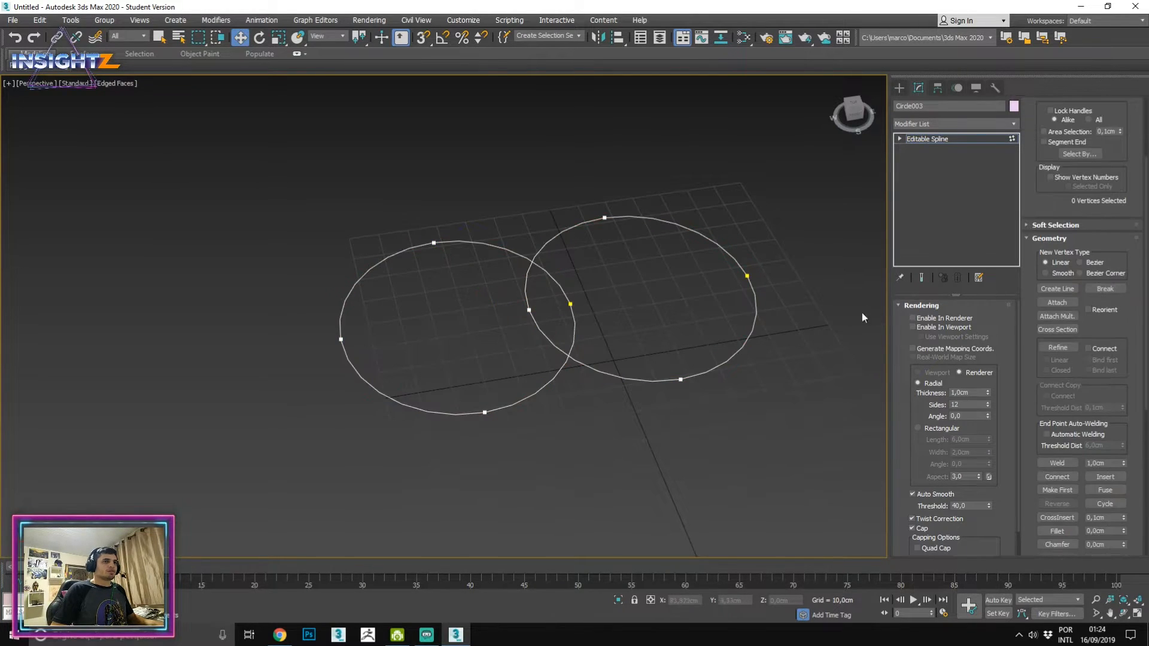
pyautogui.scroll(1, 772, 246)
pyautogui.scroll(3, 1108, 284)
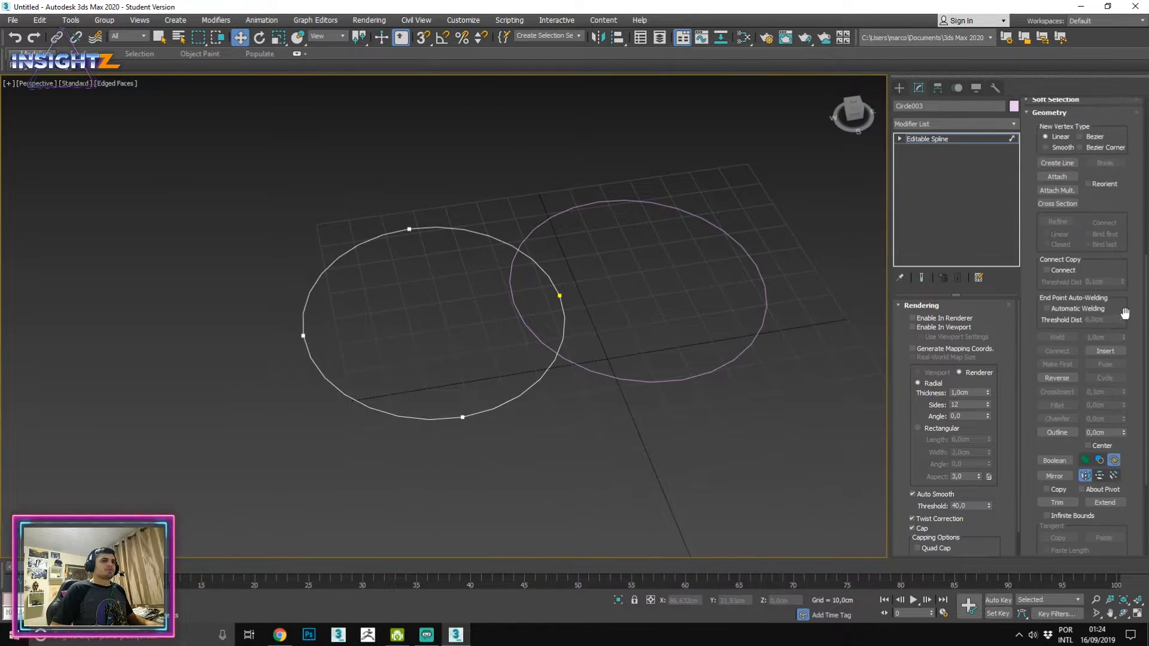
# View the list of attachable shapes in Attach Multiple at the left circle's vertex level, and close it without attaching anything.
pyautogui.press('1')
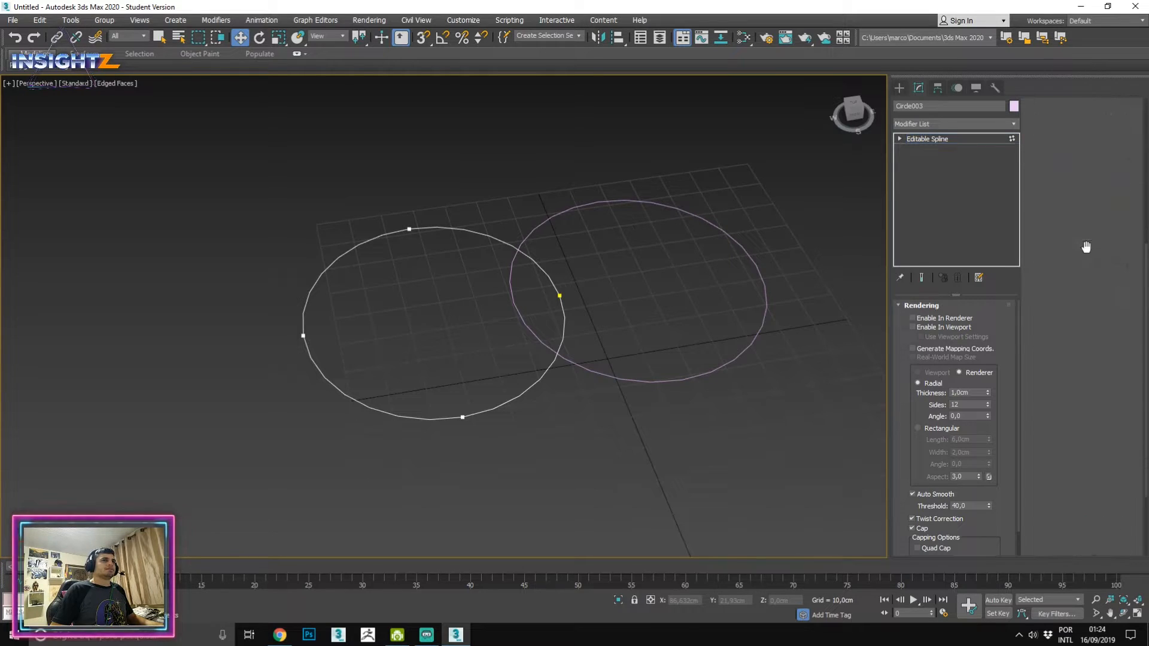
pyautogui.scroll(3, 1080, 244)
pyautogui.click(1057, 226)
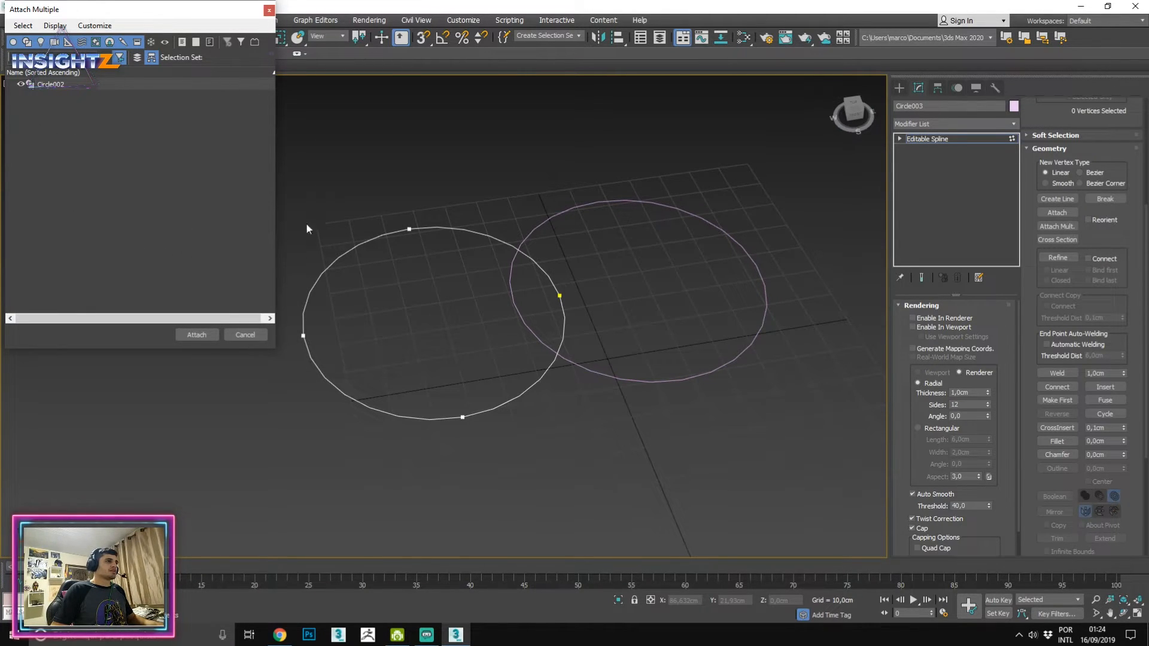
pyautogui.click(240, 335)
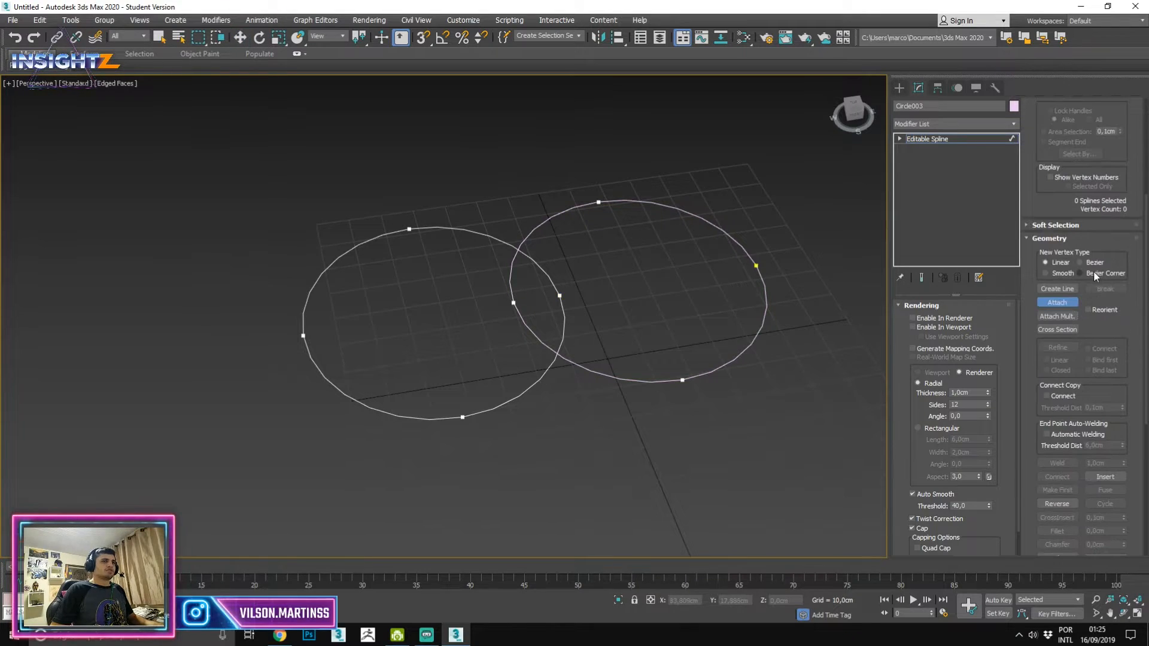
# Leave Cross Section and move the left circle's spline away so that it no longer overlaps the right one.
pyautogui.click(1057, 331)
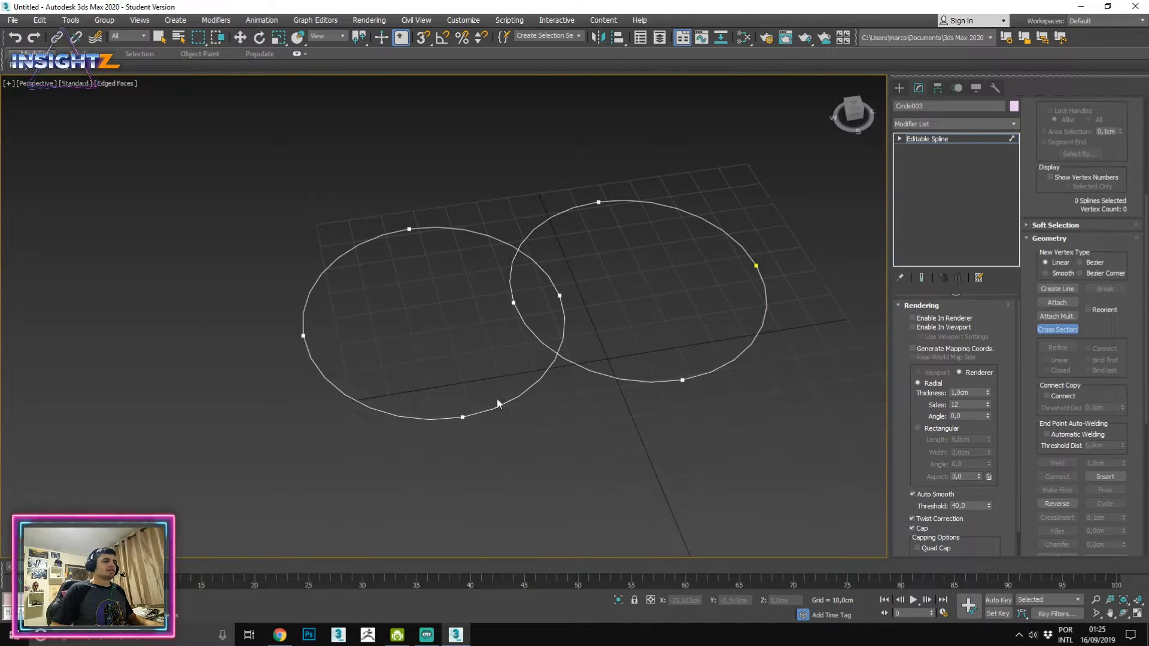
pyautogui.rightClick(466, 394)
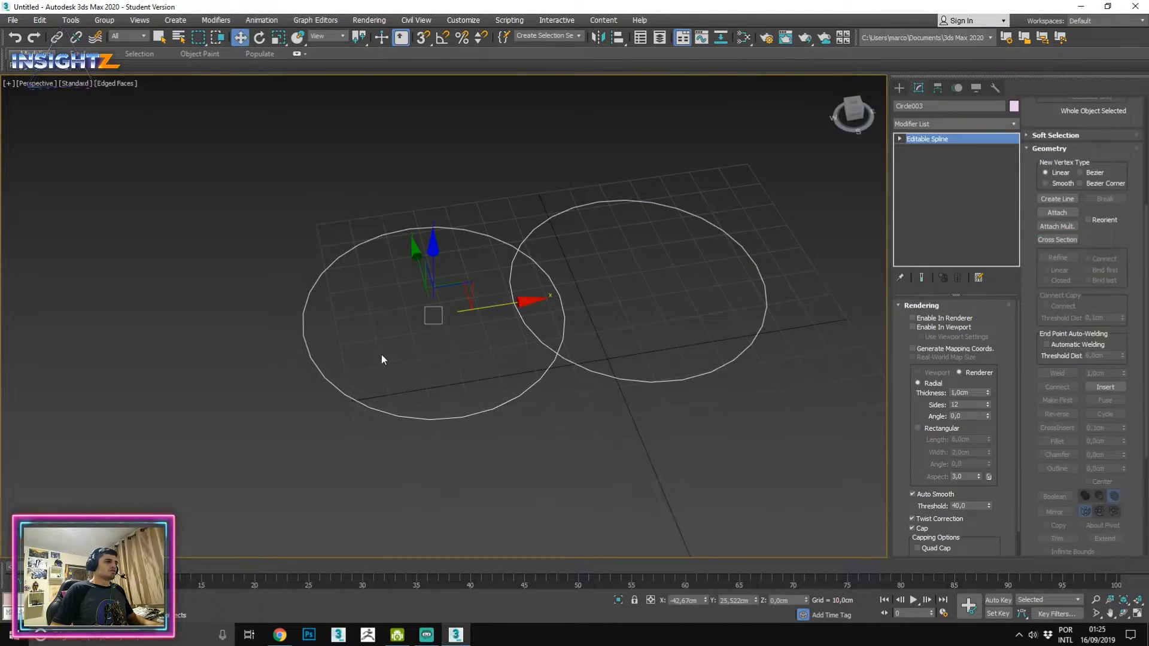
pyautogui.click(435, 407)
pyautogui.moveTo(457, 381); pyautogui.dragTo(484, 445)
pyautogui.moveTo(410, 367); pyautogui.dragTo(443, 473)
pyautogui.moveTo(462, 314); pyautogui.dragTo(328, 330)
# Try Cross Section at vertex level between the facing vertices of the two separated circles.
pyautogui.click(1067, 264)
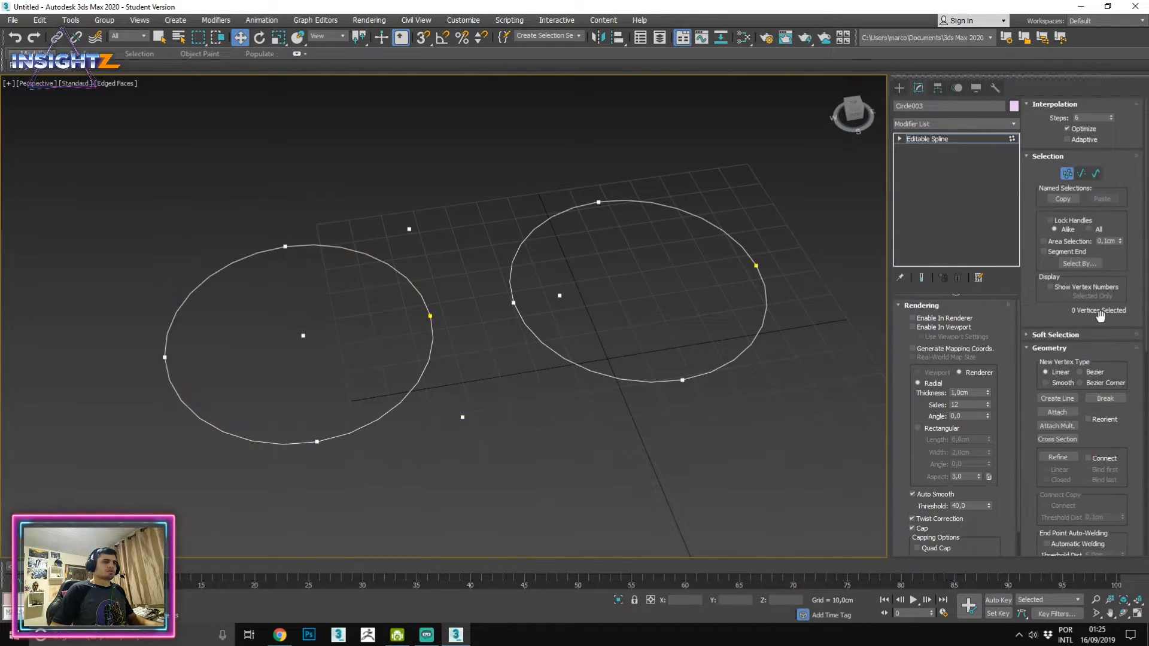
pyautogui.click(1069, 441)
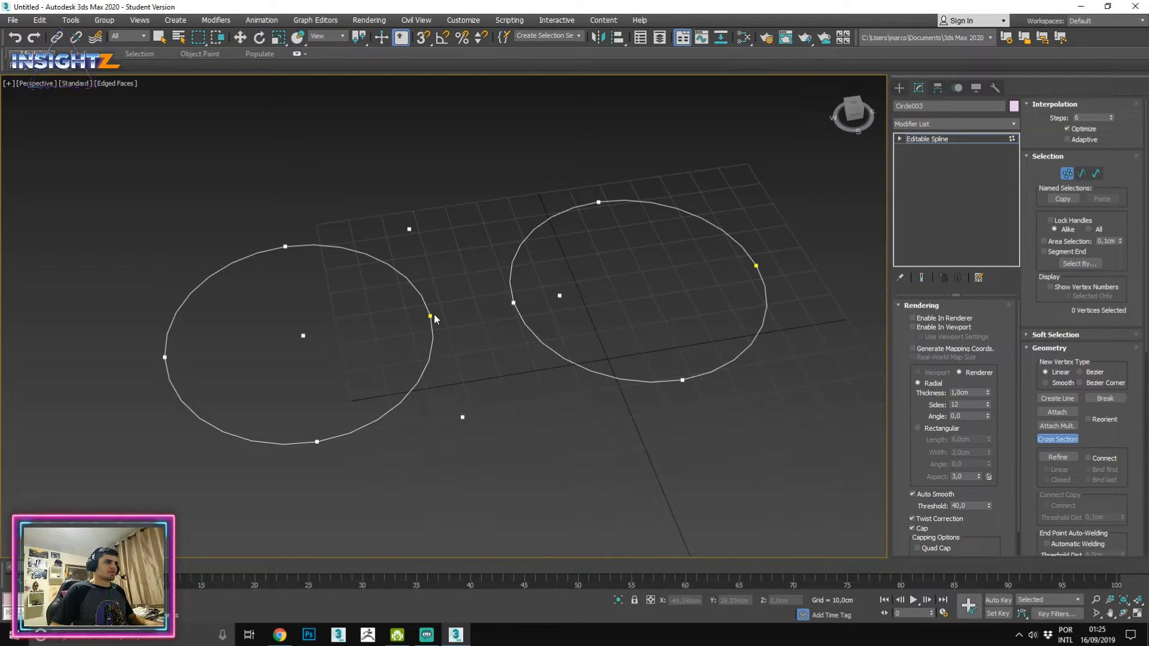
pyautogui.click(429, 315)
pyautogui.click(513, 303)
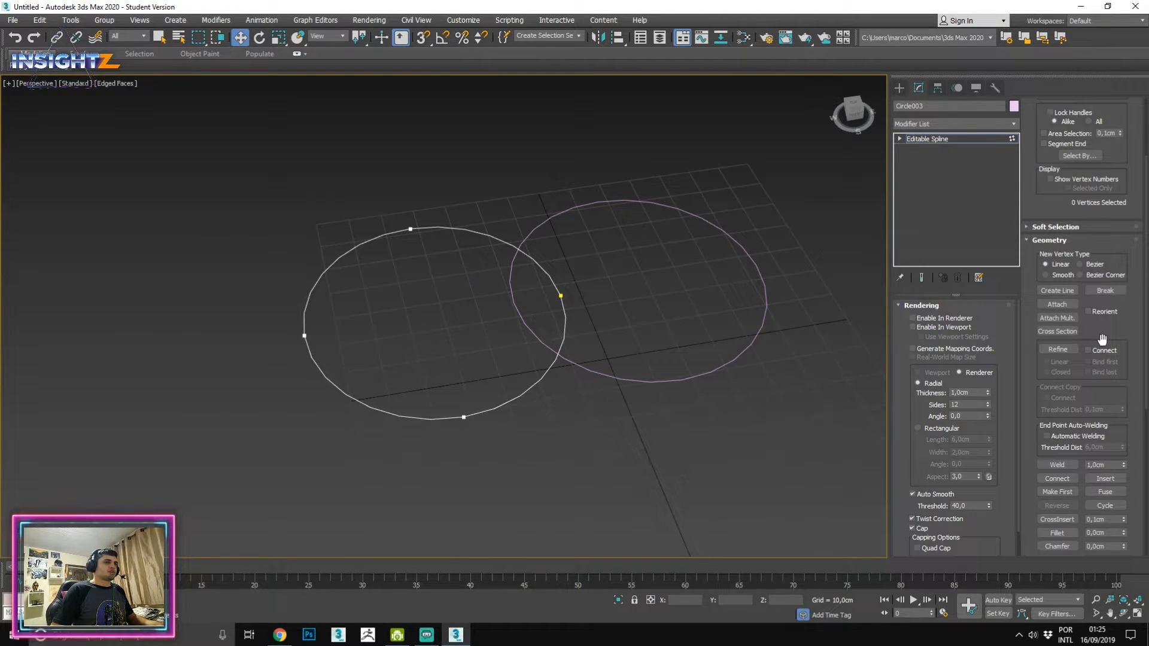
# Use Refine to add five vertices along the upper and right-hand arcs of the left circle.
pyautogui.moveTo(710, 269); pyautogui.dragTo(755, 279, button='middle')
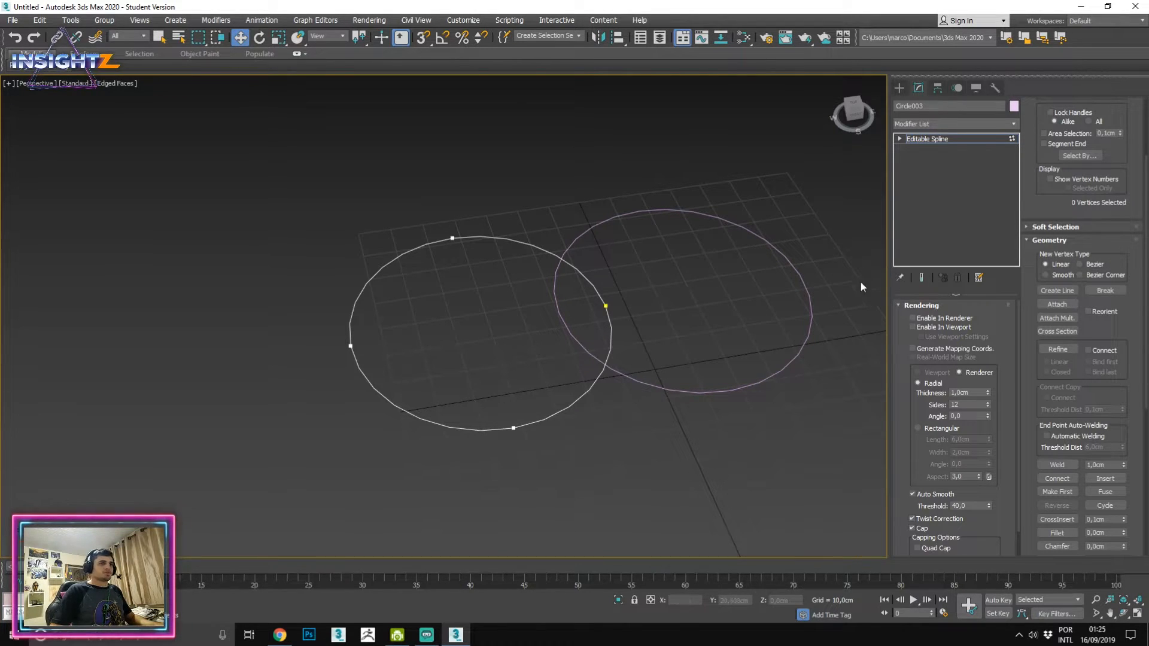
pyautogui.click(1058, 349)
pyautogui.scroll(4, 510, 254)
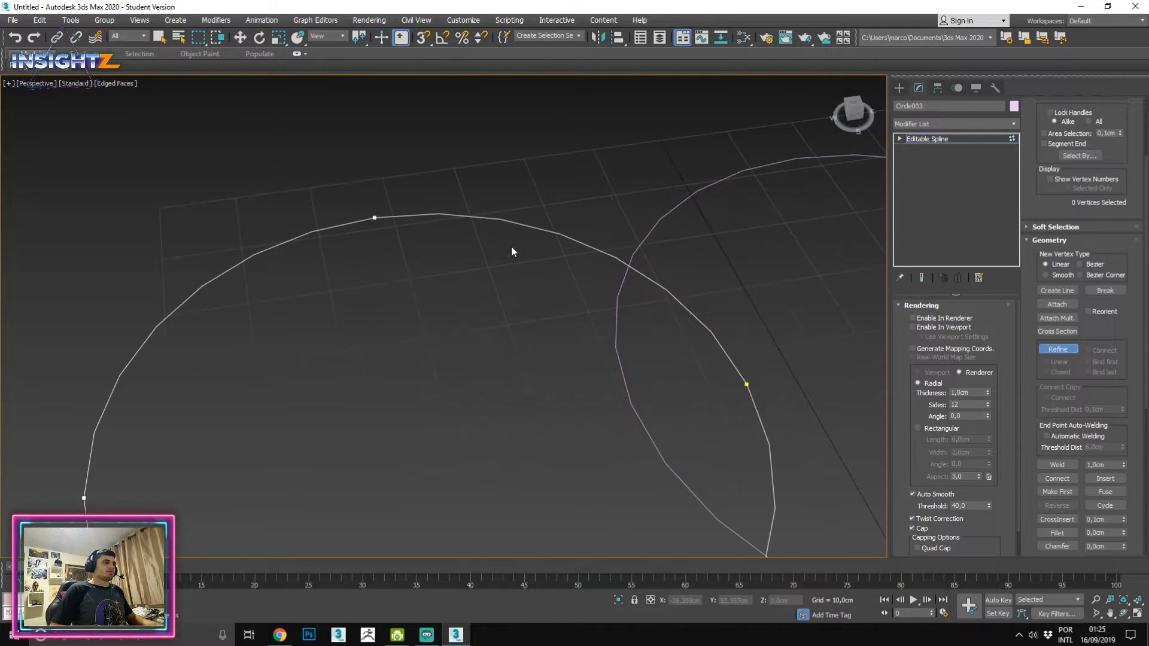
pyautogui.click(510, 221)
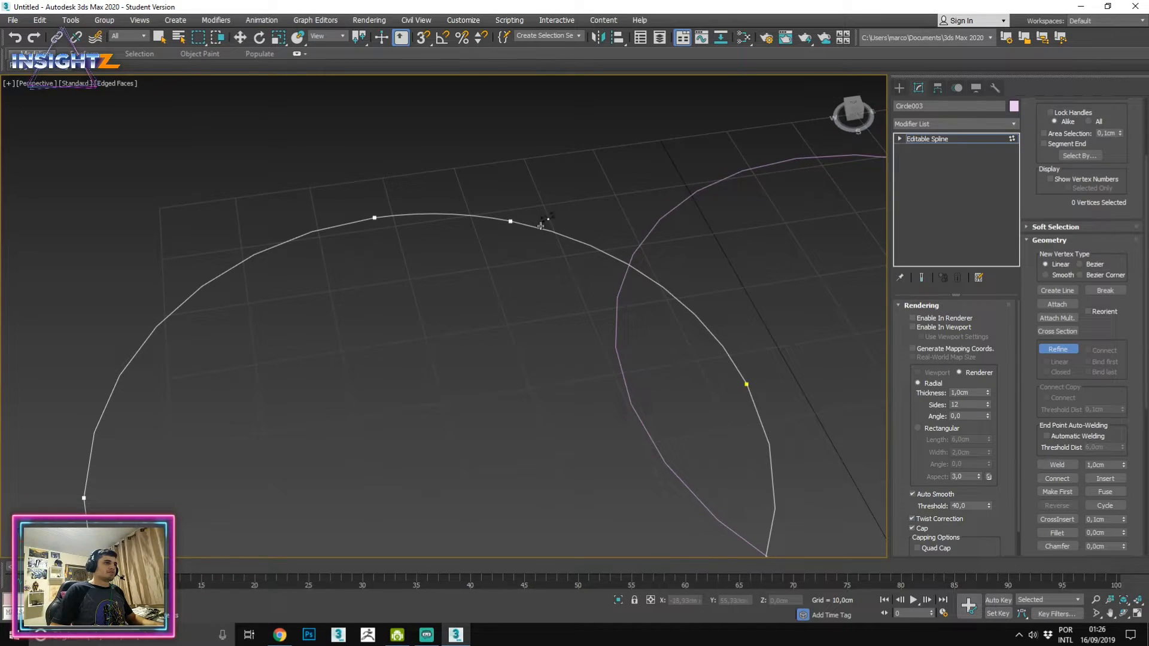
pyautogui.scroll(-4, 623, 266)
pyautogui.moveTo(567, 245); pyautogui.dragTo(540, 237, button='middle')
pyautogui.click(579, 247)
pyautogui.click(620, 272)
pyautogui.click(657, 309)
pyautogui.click(676, 429)
# Undo the vertices added to the left circle with Refine.
pyautogui.hotkey('ctrl', 'z')
pyautogui.hotkey('ctrl', 'z')
pyautogui.hotkey('ctrl', 'z')
pyautogui.hotkey('ctrl', 'z')
pyautogui.hotkey('ctrl', 'z')
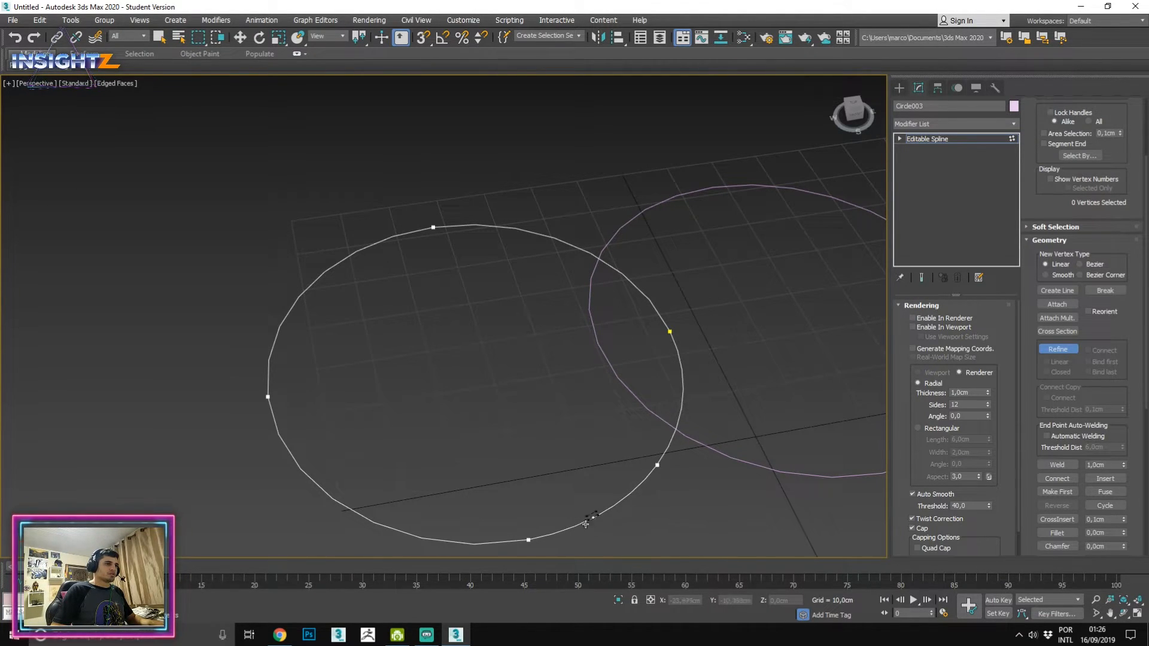
pyautogui.scroll(3, 1088, 256)
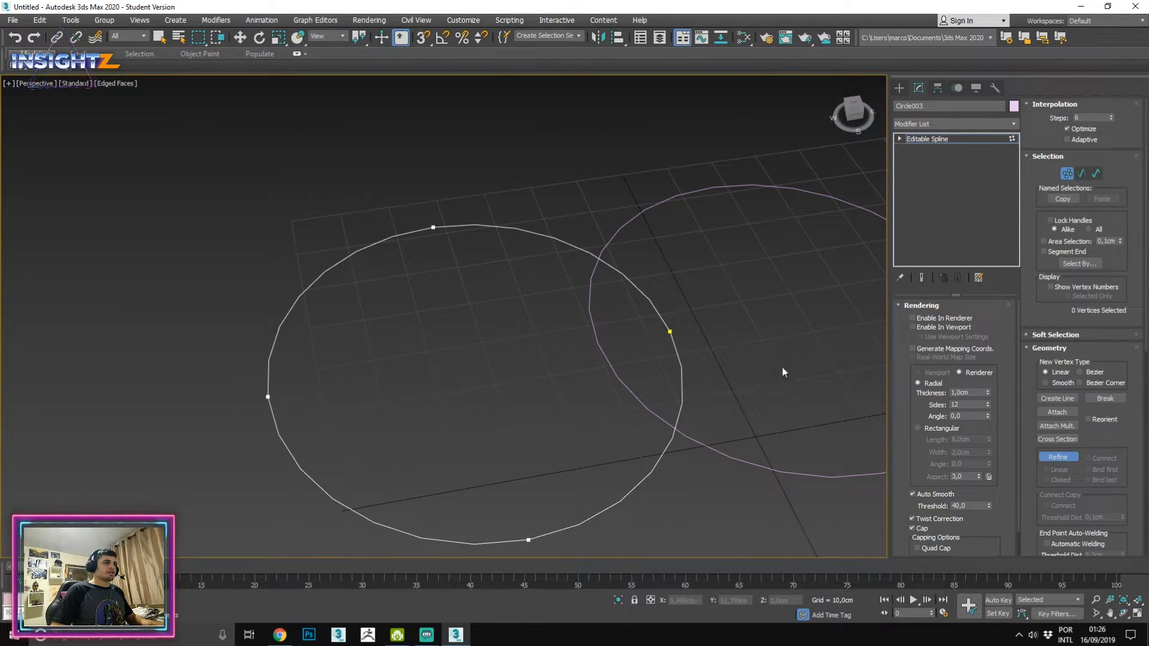
# Use Refine to add one vertex on the left circle's lower-right arc.
pyautogui.click(660, 461)
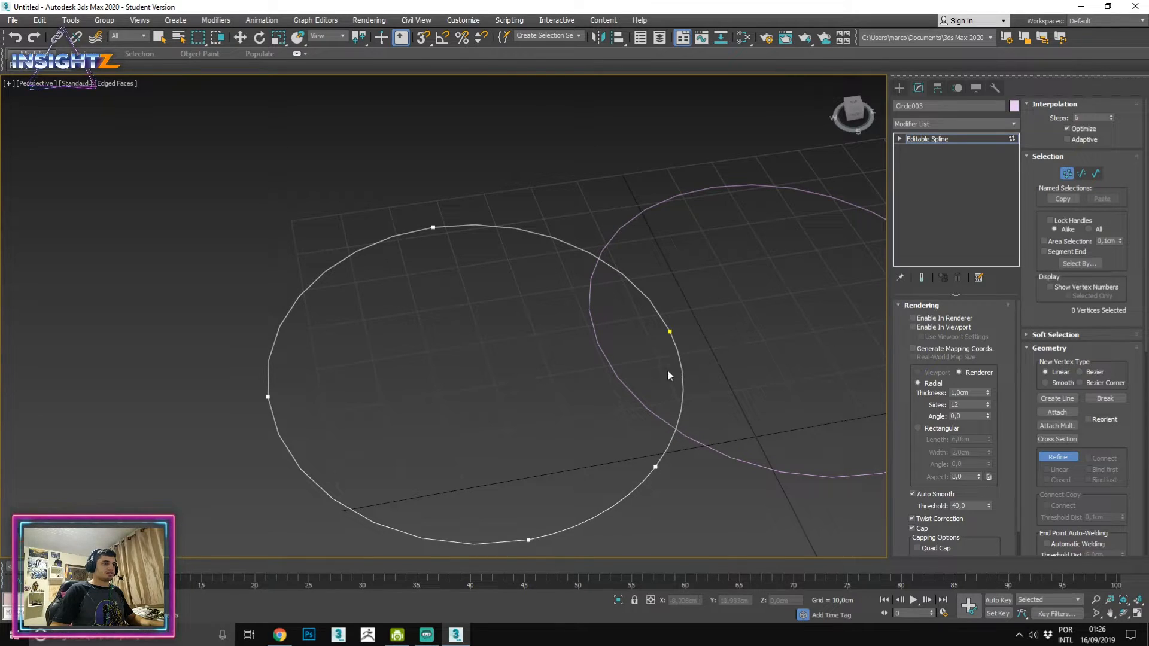
pyautogui.click(529, 541)
pyautogui.scroll(-1, 936, 403)
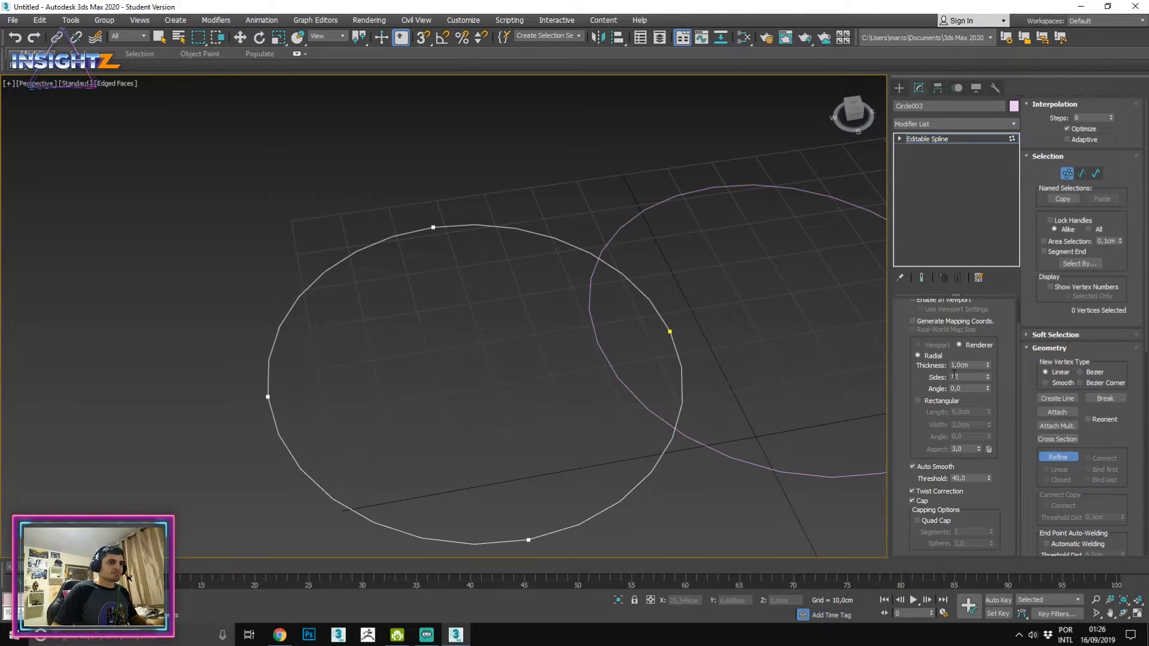
# Make the left circle's lowest vertex the first vertex of its spline, and deselect it.
pyautogui.moveTo(710, 323); pyautogui.dragTo(704, 275, button='middle')
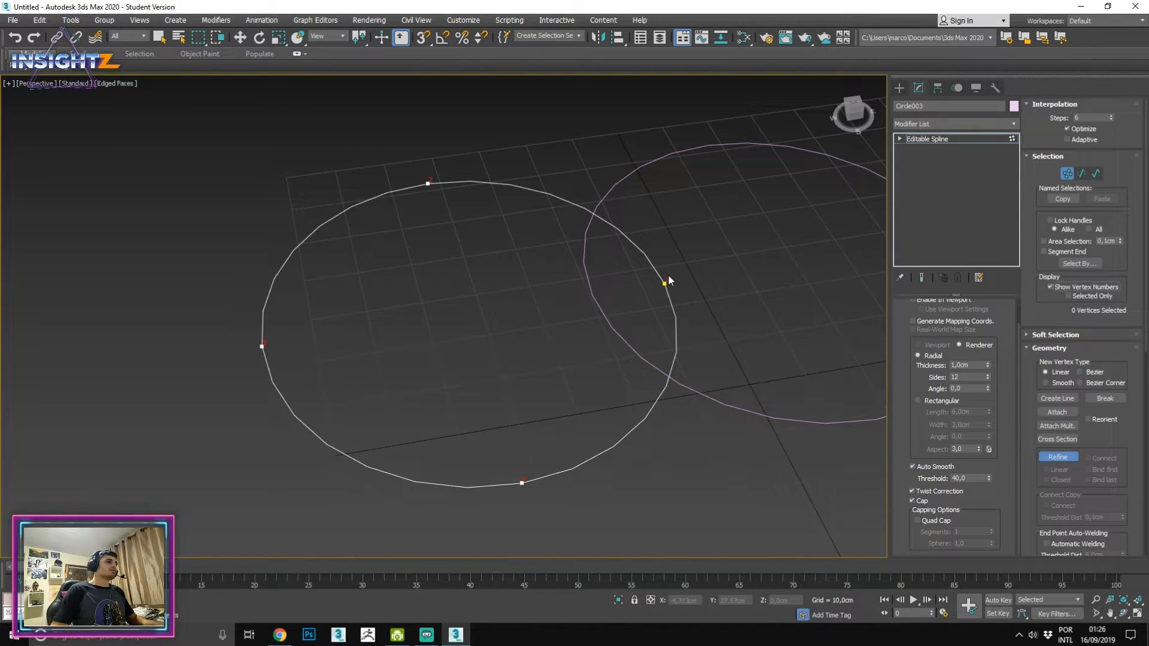
pyautogui.press('w')
pyautogui.scroll(-3, 1077, 419)
pyautogui.moveTo(434, 413); pyautogui.dragTo(574, 507)
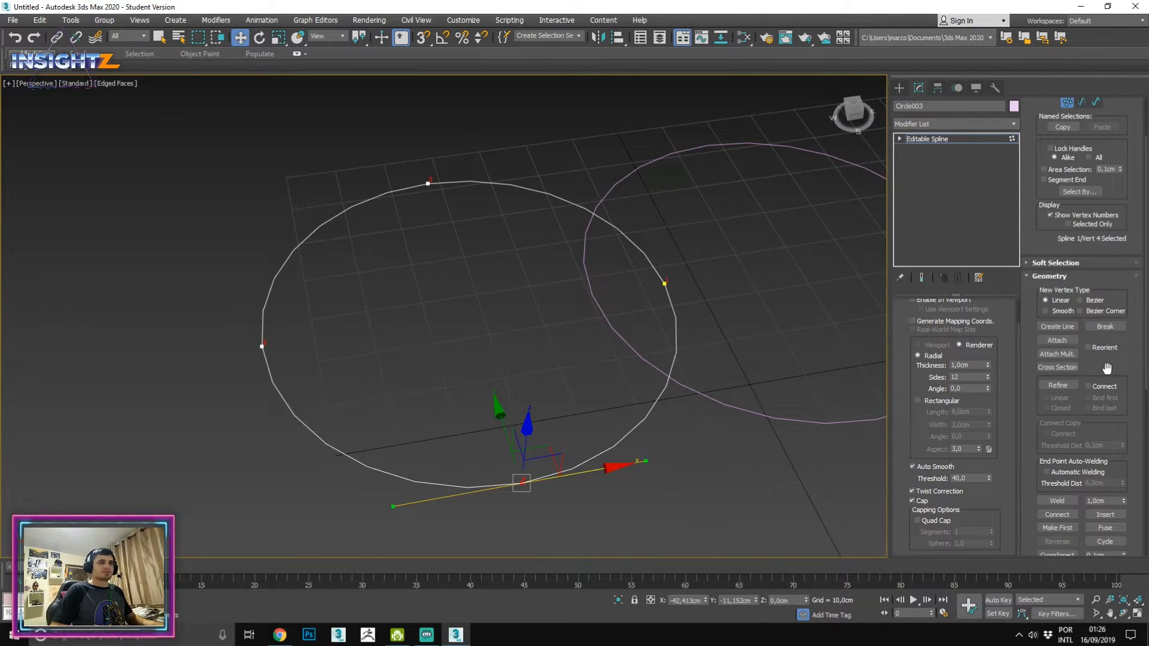
pyautogui.scroll(-6, 1107, 368)
pyautogui.click(1050, 386)
pyautogui.click(622, 547)
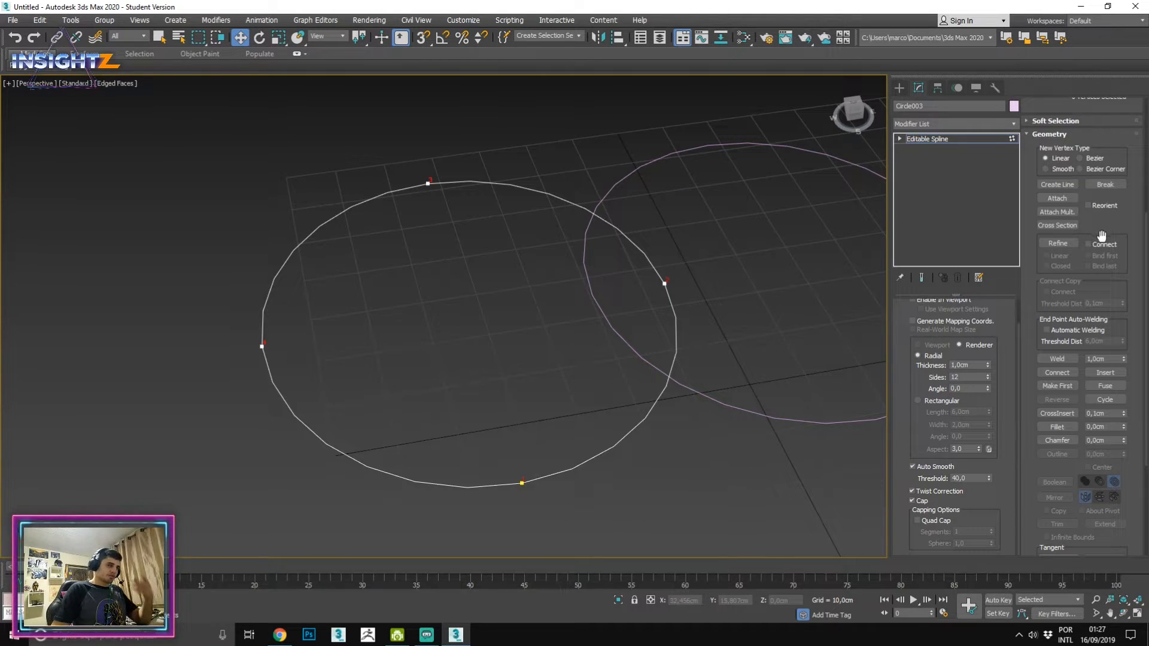
# Turn off the display of vertex numbers on the left circle.
pyautogui.scroll(3, 1103, 238)
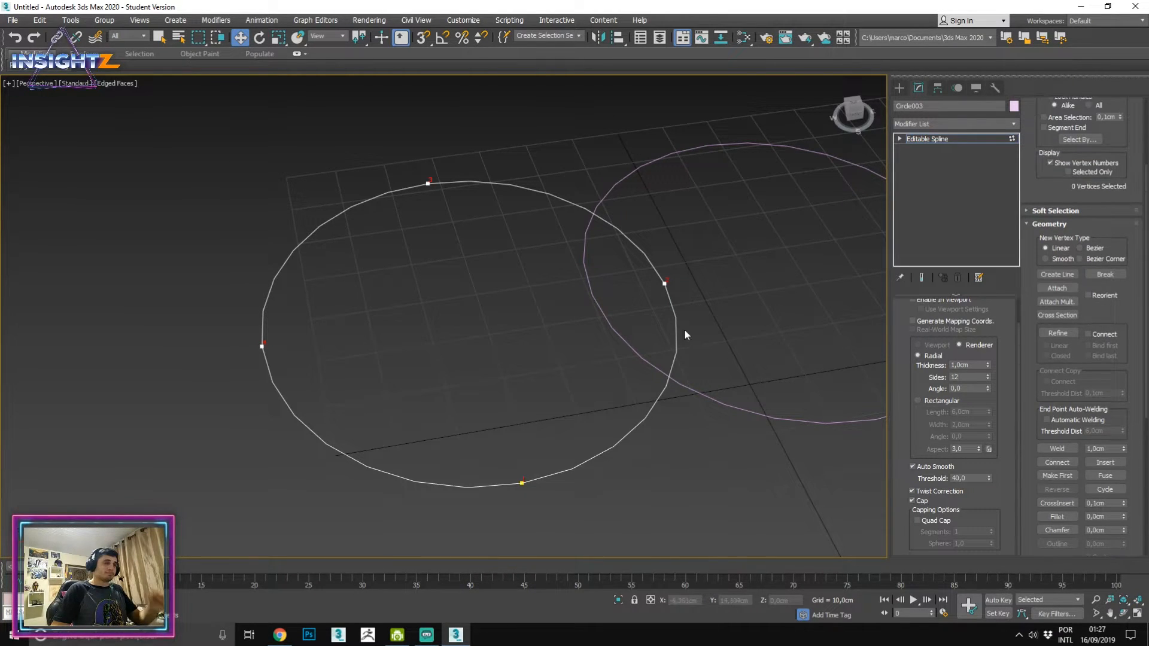
pyautogui.moveTo(697, 322); pyautogui.dragTo(668, 325, button='middle')
pyautogui.moveTo(601, 357); pyautogui.dragTo(575, 360, button='middle')
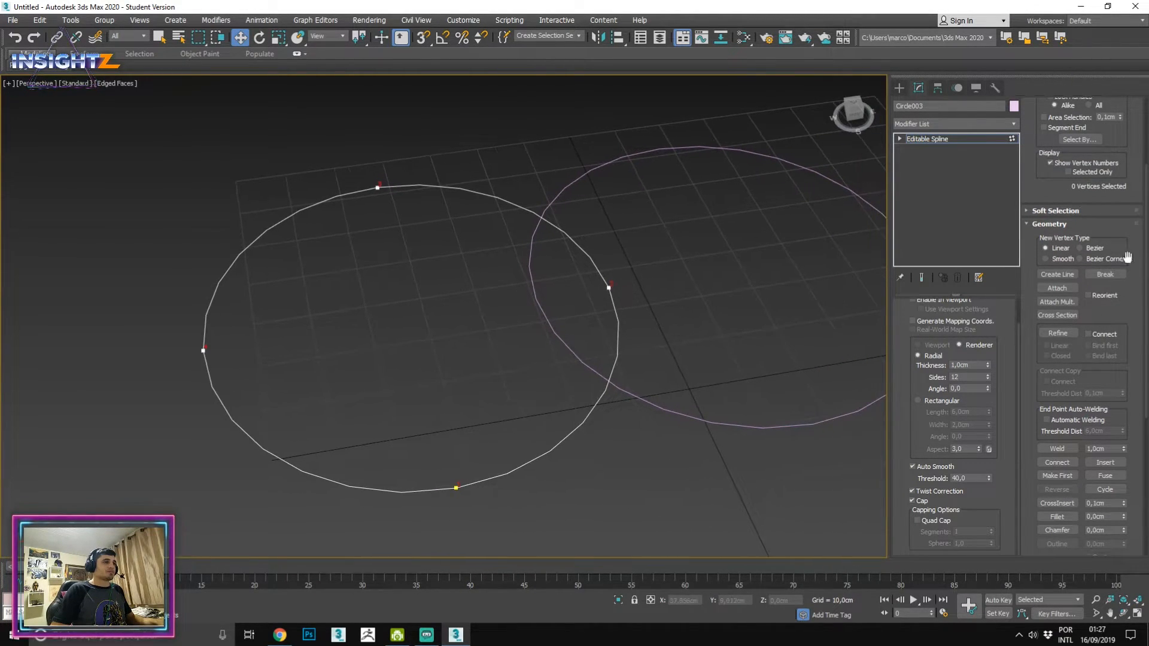
pyautogui.scroll(2, 1118, 235)
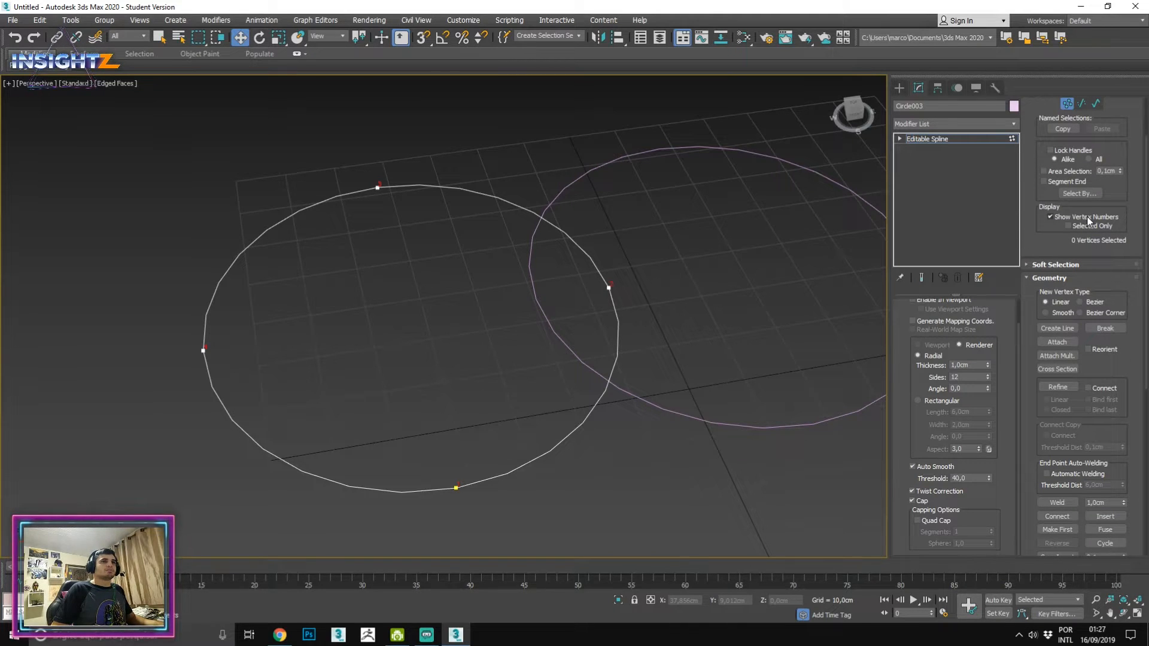
pyautogui.click(1051, 217)
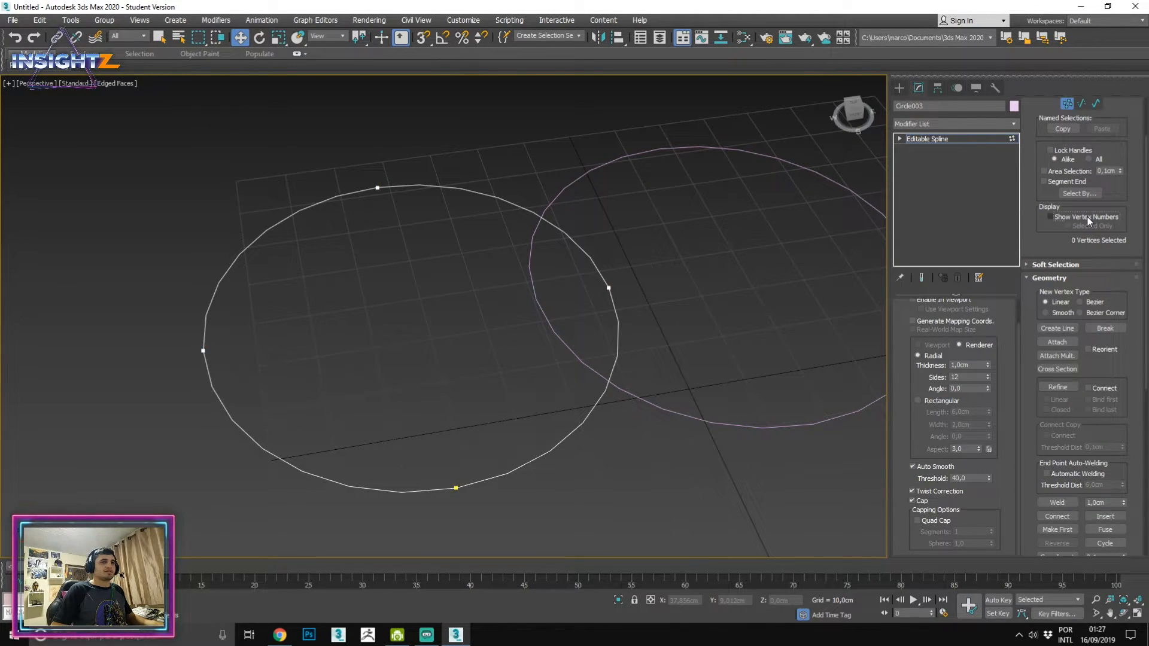
# Break the left circle's right-hand vertex and pull one of the loose ends away to open the spline.
pyautogui.scroll(-5, 1088, 222)
pyautogui.click(609, 288)
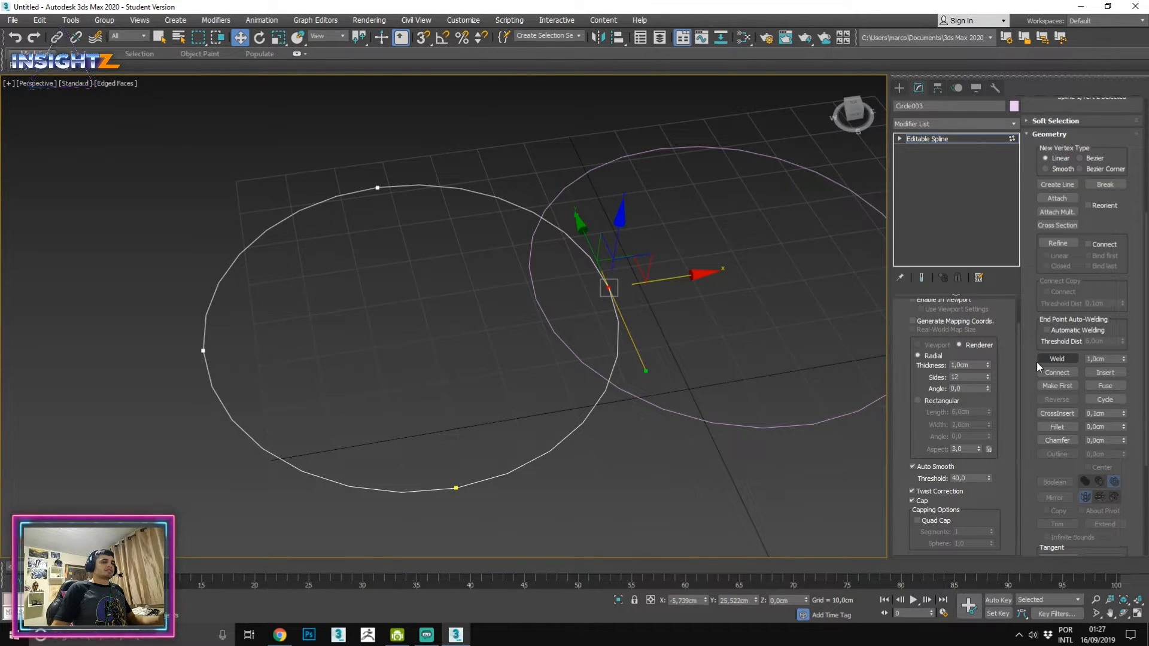
pyautogui.click(1057, 359)
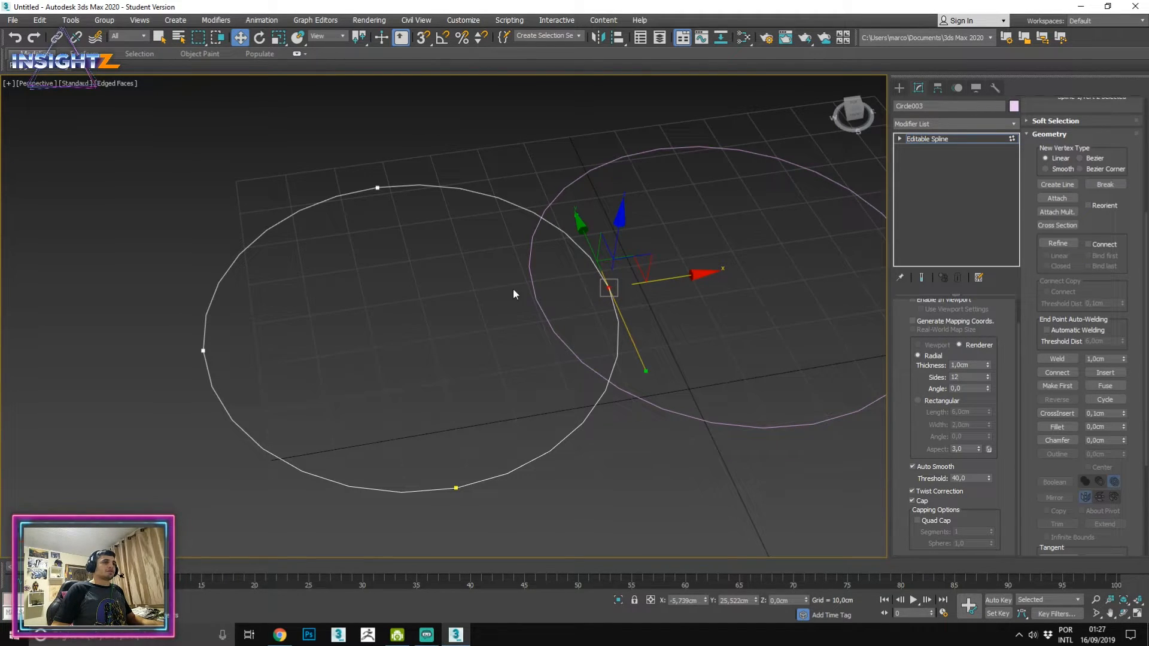
pyautogui.rightClick(571, 291)
pyautogui.click(497, 374)
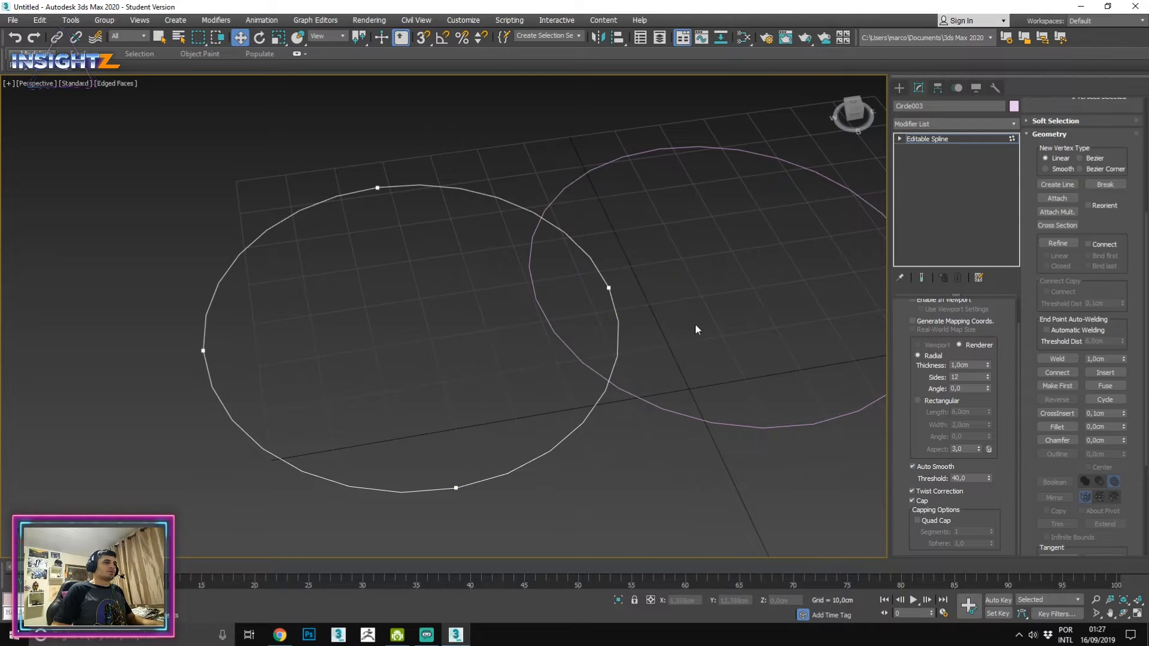
pyautogui.moveTo(610, 293); pyautogui.dragTo(645, 320)
pyautogui.click(553, 304)
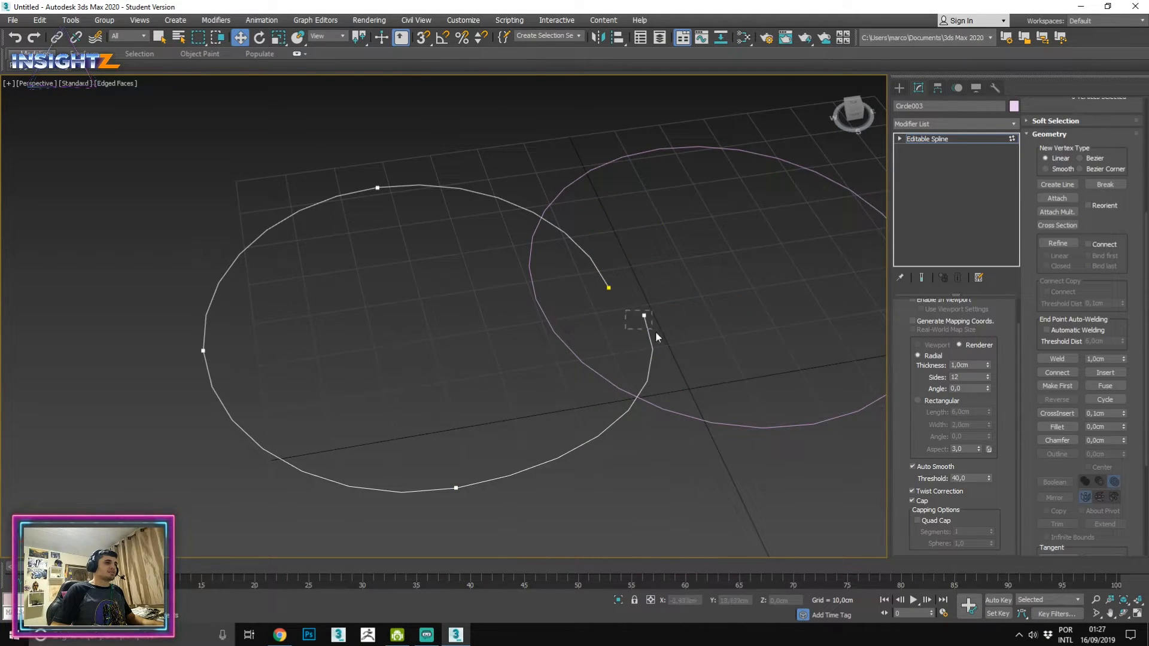
# Move the loose end back onto the other end point and weld the two vertices with a 1,0 cm threshold.
pyautogui.click(645, 318)
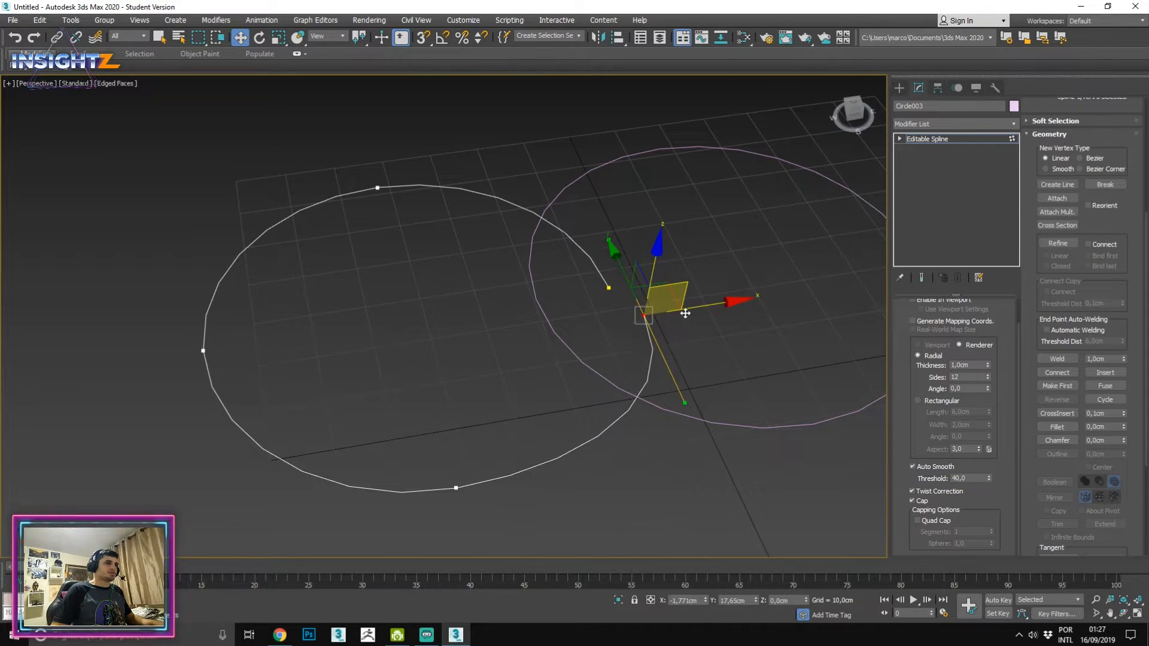
pyautogui.moveTo(649, 282); pyautogui.dragTo(643, 275)
pyautogui.click(1057, 358)
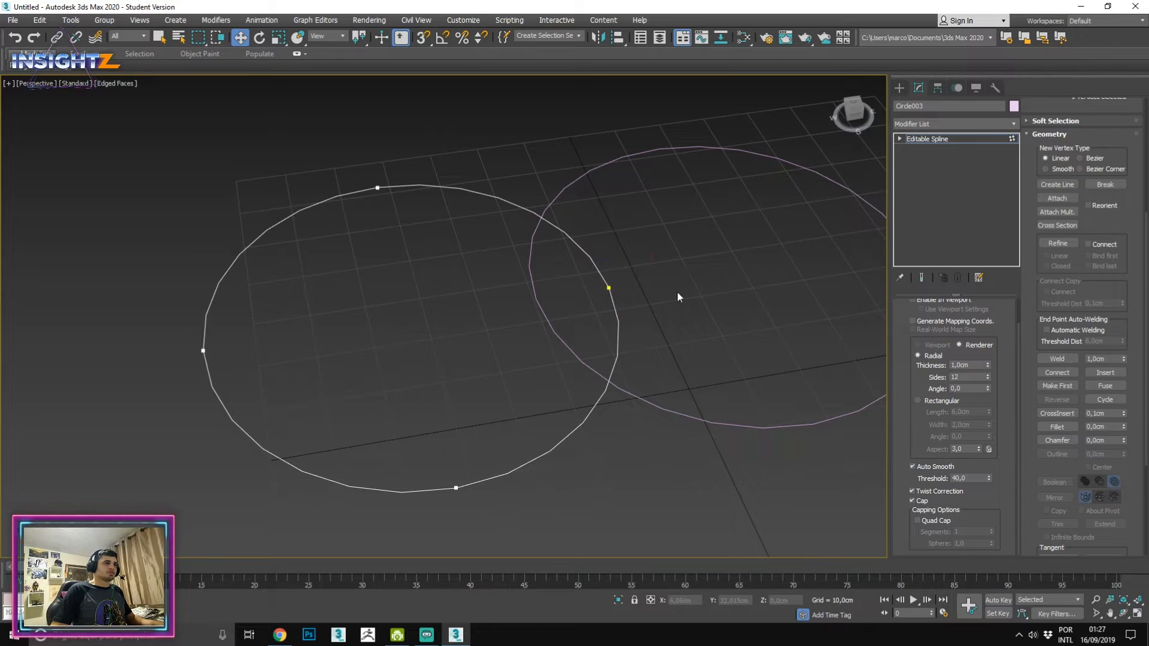
# Move the left circle's welded right-hand vertex to test the join, and undo the move.
pyautogui.click(609, 289)
pyautogui.click(465, 342)
pyautogui.moveTo(629, 272); pyautogui.dragTo(201, 286)
pyautogui.hotkey('ctrl', 'z')
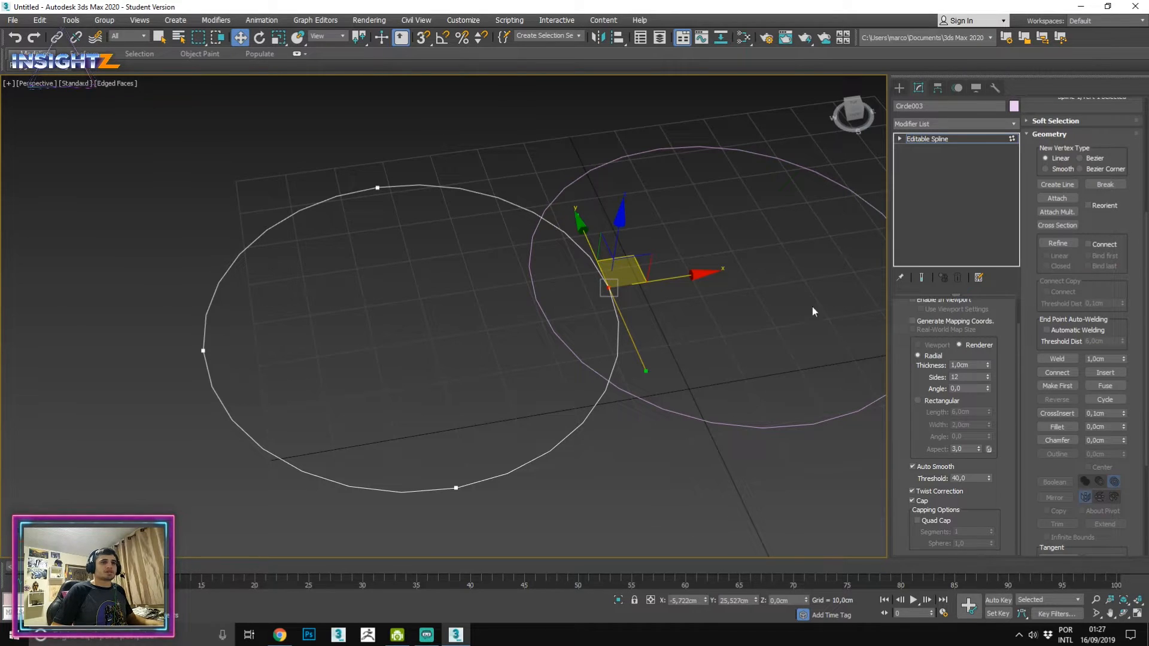
# Connect the left circle's two open ends to the matching open ends of the right circle with straight segments.
pyautogui.click(1065, 374)
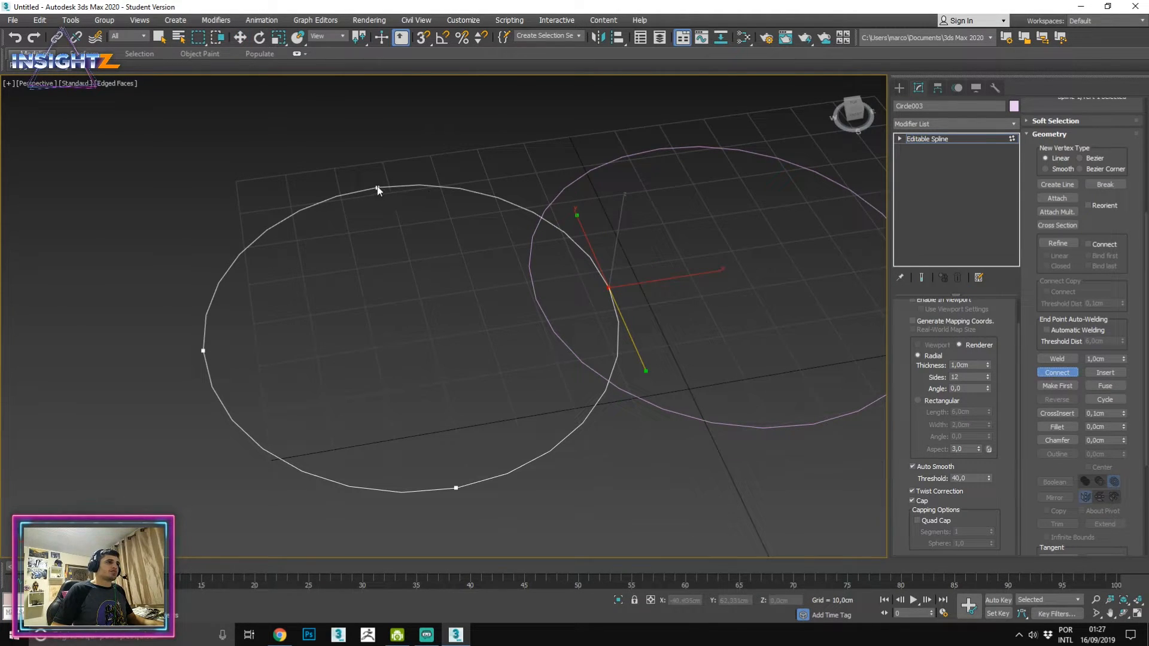
pyautogui.rightClick(615, 289)
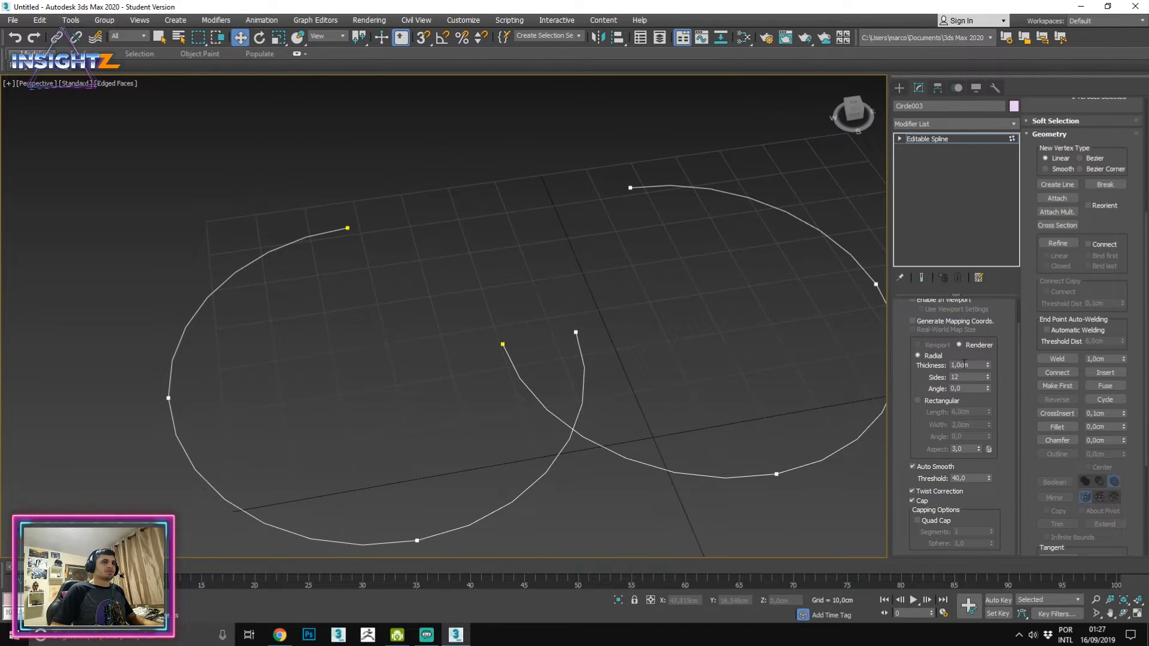
pyautogui.click(1058, 373)
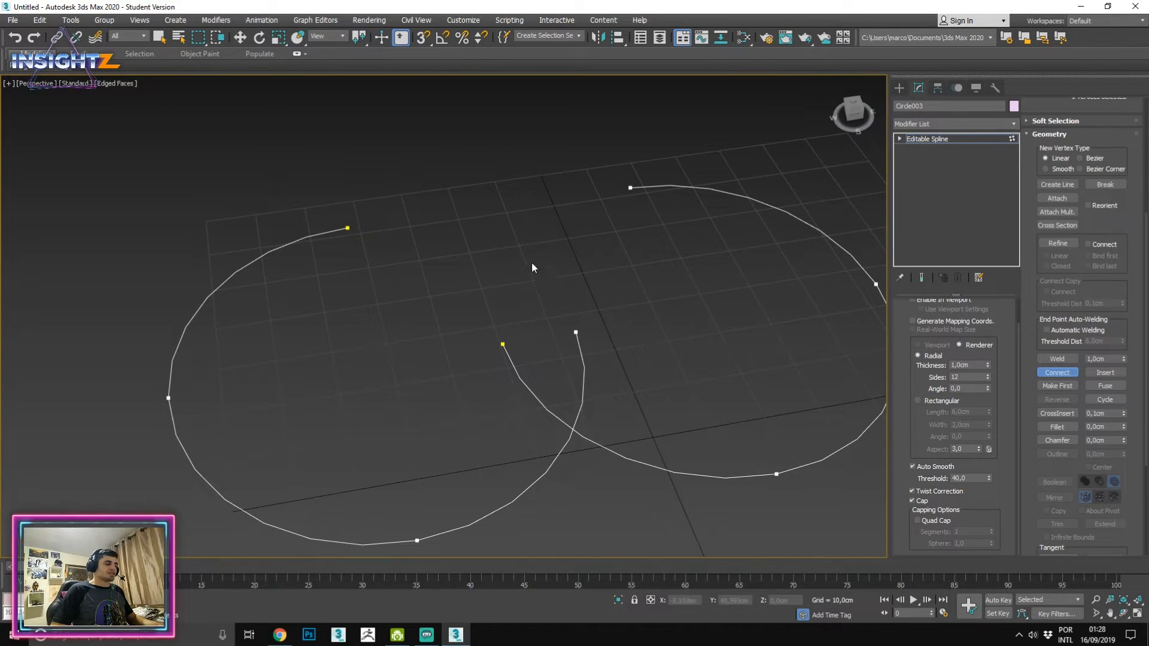
pyautogui.moveTo(346, 226)
pyautogui.mouseDown()
pyautogui.moveTo(552, 159)
pyautogui.moveTo(339, 211)
pyautogui.mouseUp()
pyautogui.moveTo(650, 184); pyautogui.dragTo(631, 188)
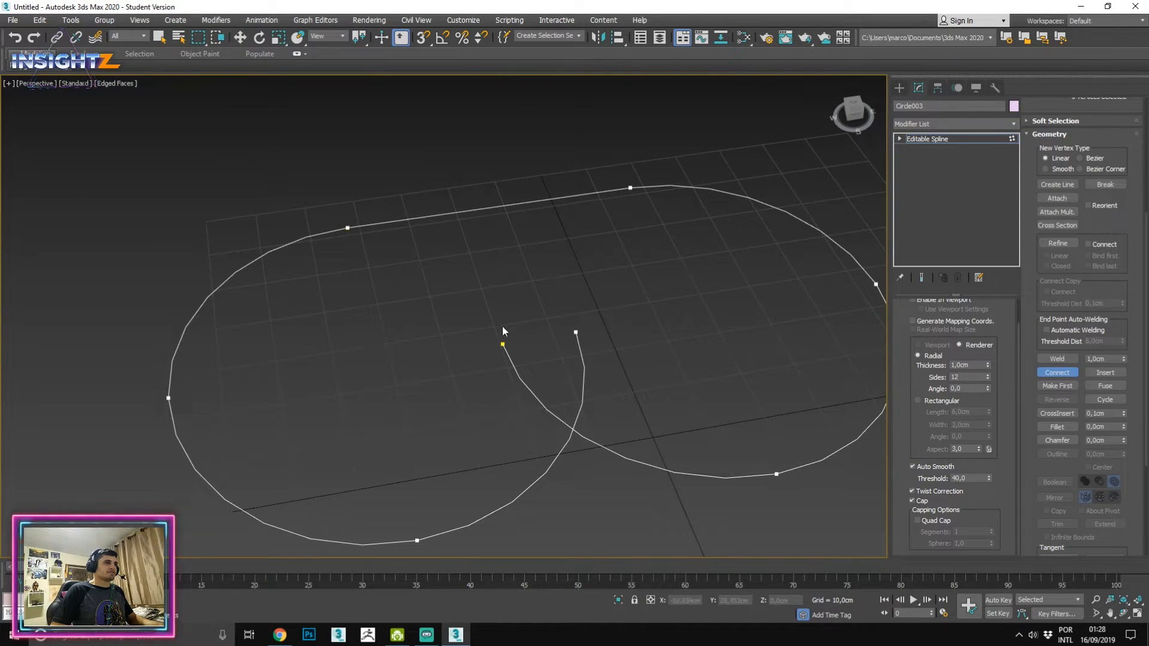
pyautogui.moveTo(505, 346); pyautogui.dragTo(576, 332)
pyautogui.scroll(-3, 329, 215)
pyautogui.moveTo(616, 201); pyautogui.dragTo(473, 293, button='middle')
pyautogui.scroll(4, 541, 264)
pyautogui.moveTo(549, 257); pyautogui.dragTo(612, 214, button='middle')
# Undo the connecting segments between the two circles and leave the Connect tool.
pyautogui.hotkey('ctrl', 'z')
pyautogui.hotkey('ctrl', 'z')
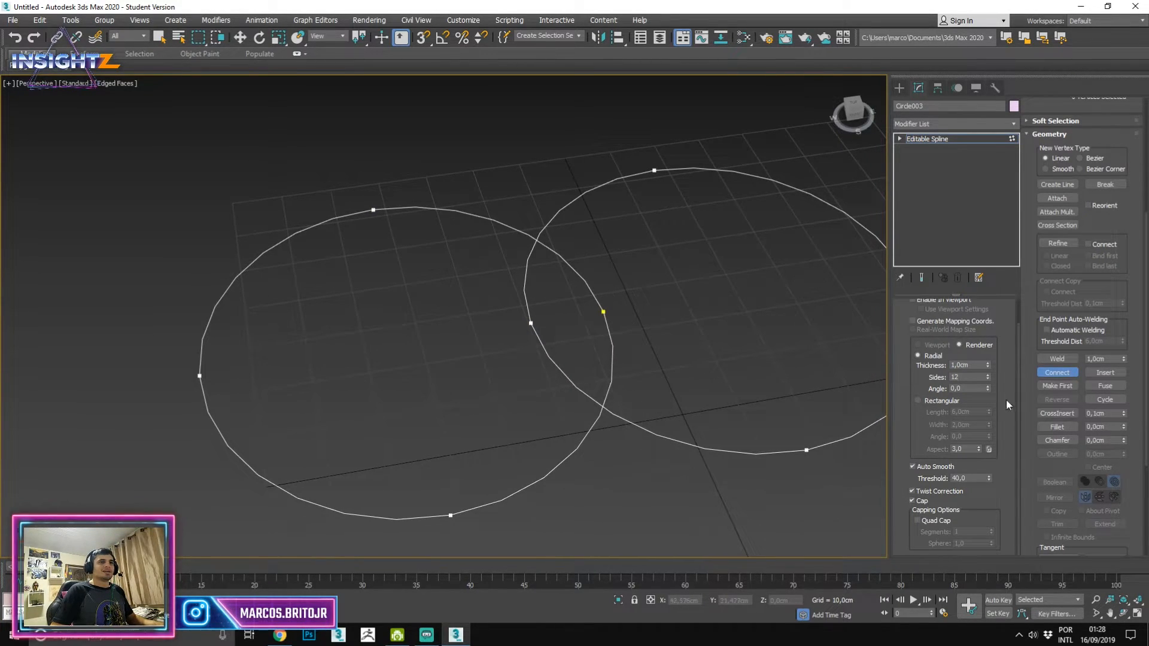
pyautogui.press('w')
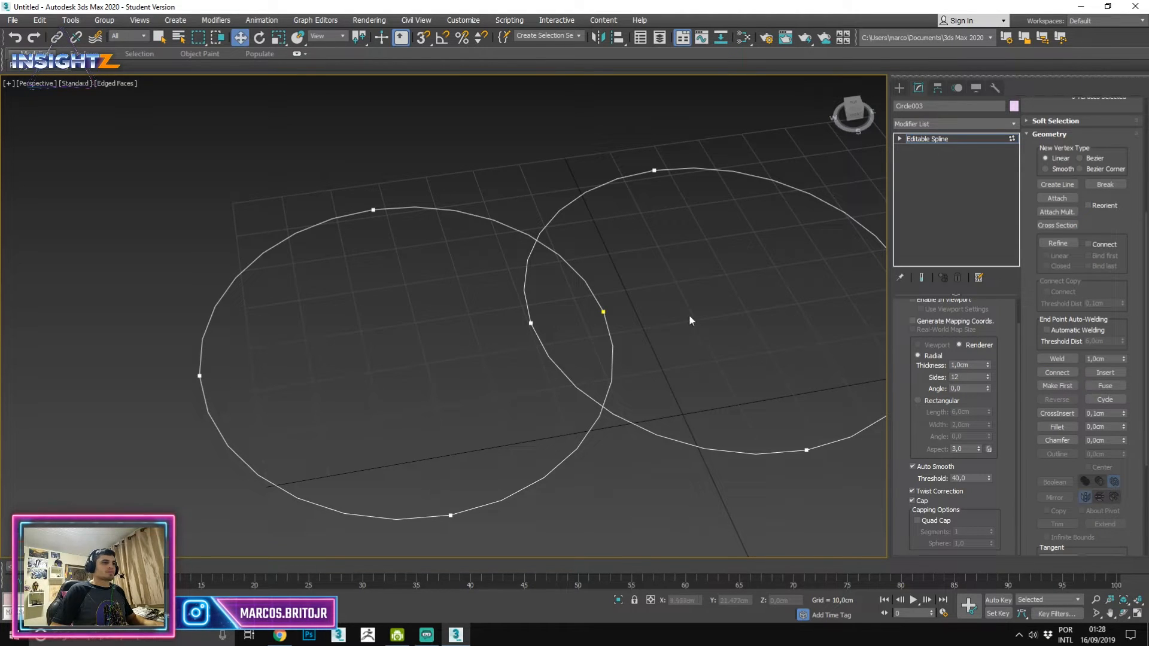
# Break the right circle's left-hand vertex, pull one loose end up and to the left, and select both ends.
pyautogui.press('2')
pyautogui.press('1')
pyautogui.click(530, 324)
pyautogui.rightClick(524, 345)
pyautogui.click(490, 414)
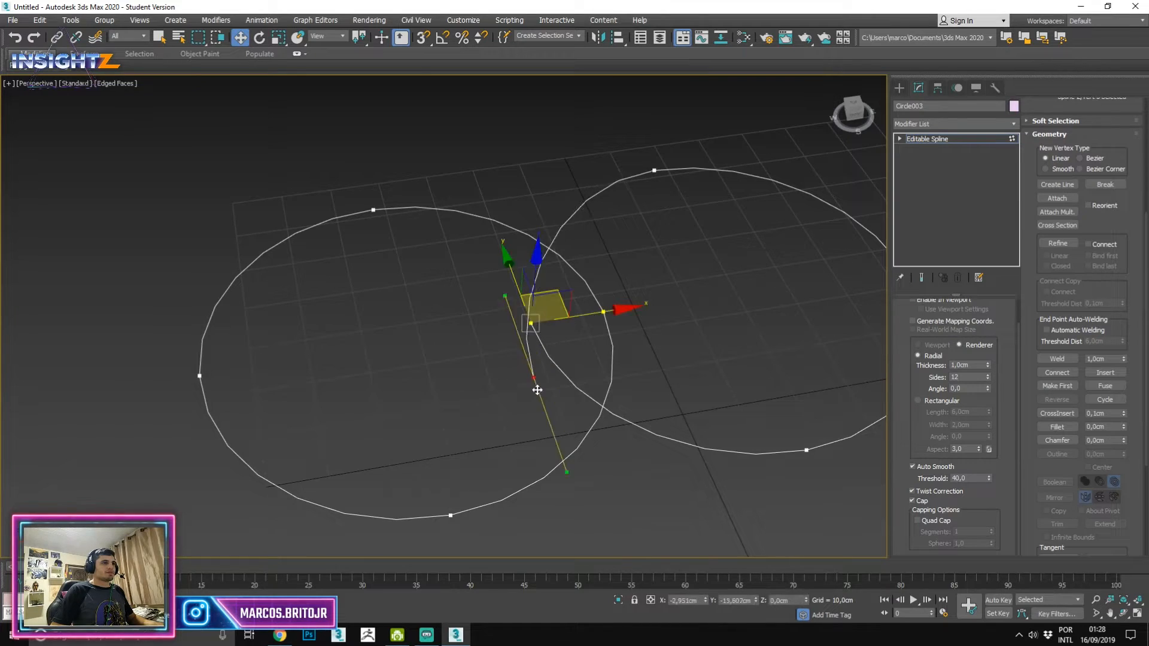
pyautogui.moveTo(530, 323); pyautogui.dragTo(443, 267)
pyautogui.moveTo(385, 218); pyautogui.dragTo(528, 332)
pyautogui.click(461, 303)
pyautogui.hotkey('ctrl', 'z')
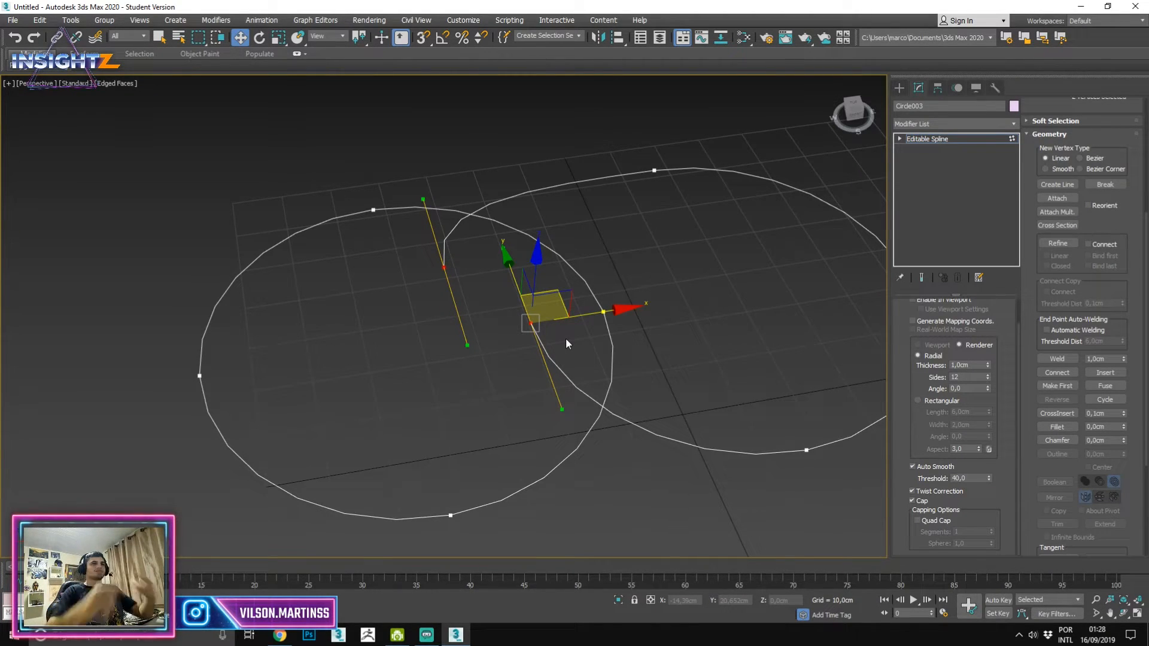
# Try fusing the right circle's two separated end vertices several times, undoing each fuse.
pyautogui.click(1105, 385)
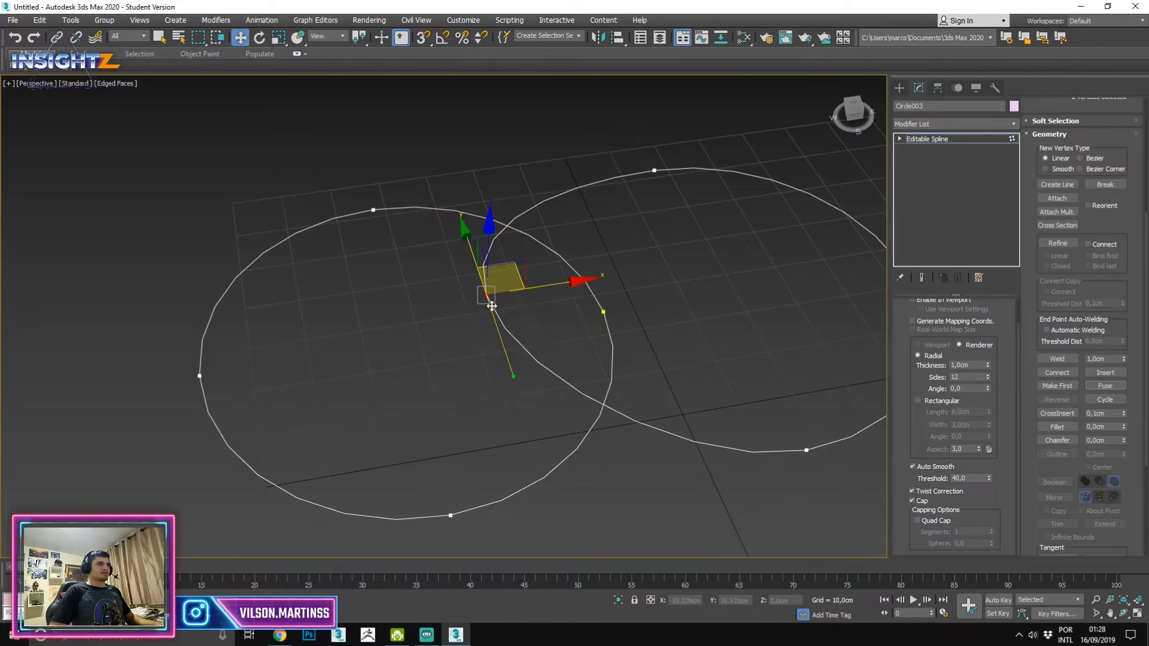
pyautogui.hotkey('ctrl', 'z')
pyautogui.click(1107, 386)
pyautogui.hotkey('ctrl', 'z')
pyautogui.click(1112, 386)
pyautogui.hotkey('ctrl', 'z')
pyautogui.hotkey('ctrl', 'z')
# Weld the right circle's two separated end vertices with the weld threshold raised to 343,0 cm.
pyautogui.moveTo(389, 223); pyautogui.dragTo(576, 348)
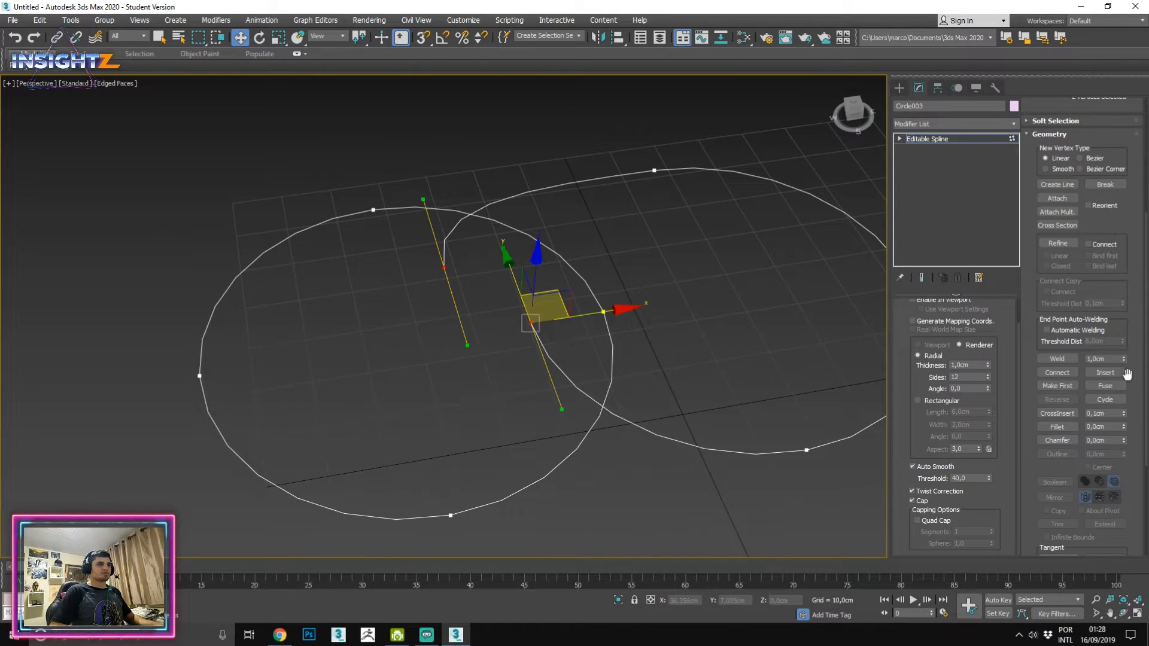
pyautogui.moveTo(1124, 358); pyautogui.dragTo(1124, 156)
pyautogui.click(1057, 359)
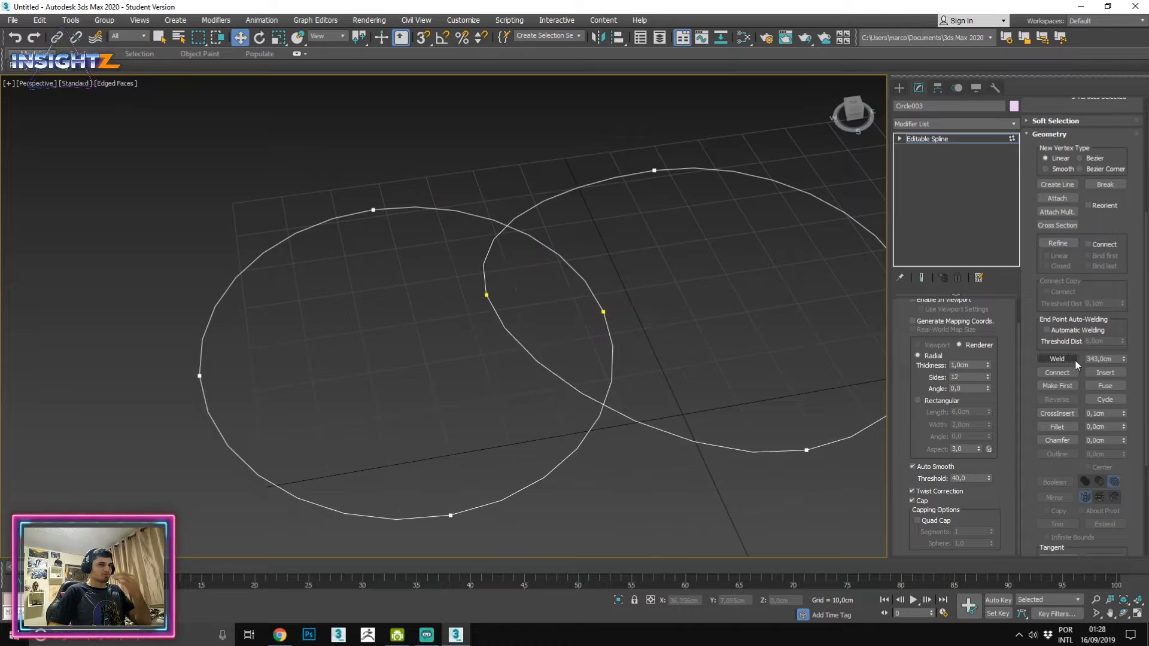
# Undo the weld, the loose end's move and the vertex break on the right circle.
pyautogui.hotkey('ctrl', 'z')
pyautogui.hotkey('ctrl', 'z')
pyautogui.hotkey('ctrl', 'z')
pyautogui.hotkey('ctrl', 'z')
pyautogui.hotkey('ctrl', 'z')
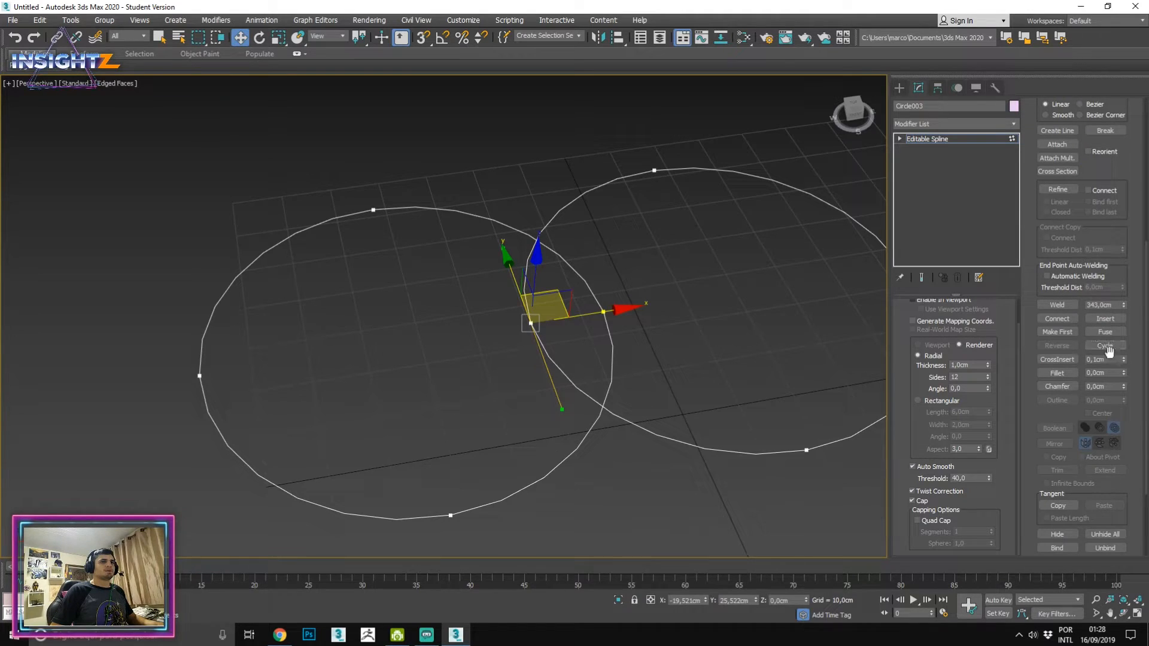
# Cycle the selection through the vertices of both circles, starting from the right circle's left-hand vertex.
pyautogui.click(1109, 349)
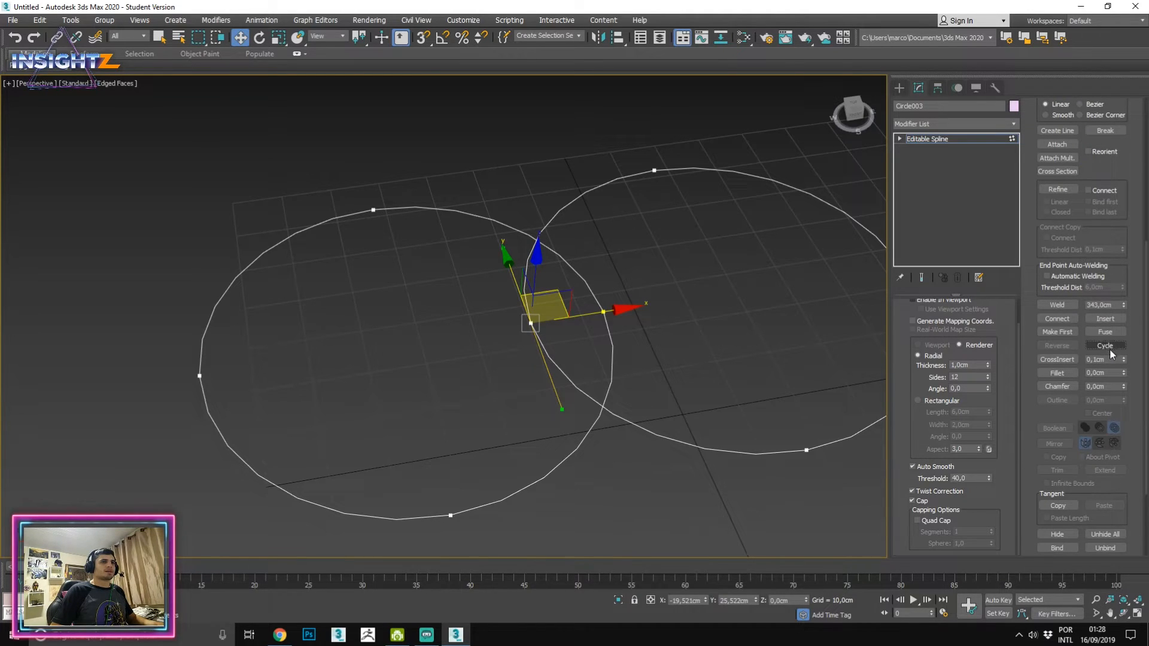
pyautogui.click(1109, 349)
pyautogui.click(1110, 349)
pyautogui.click(1110, 348)
pyautogui.click(1109, 349)
pyautogui.click(1110, 349)
pyautogui.click(1109, 349)
pyautogui.click(1110, 349)
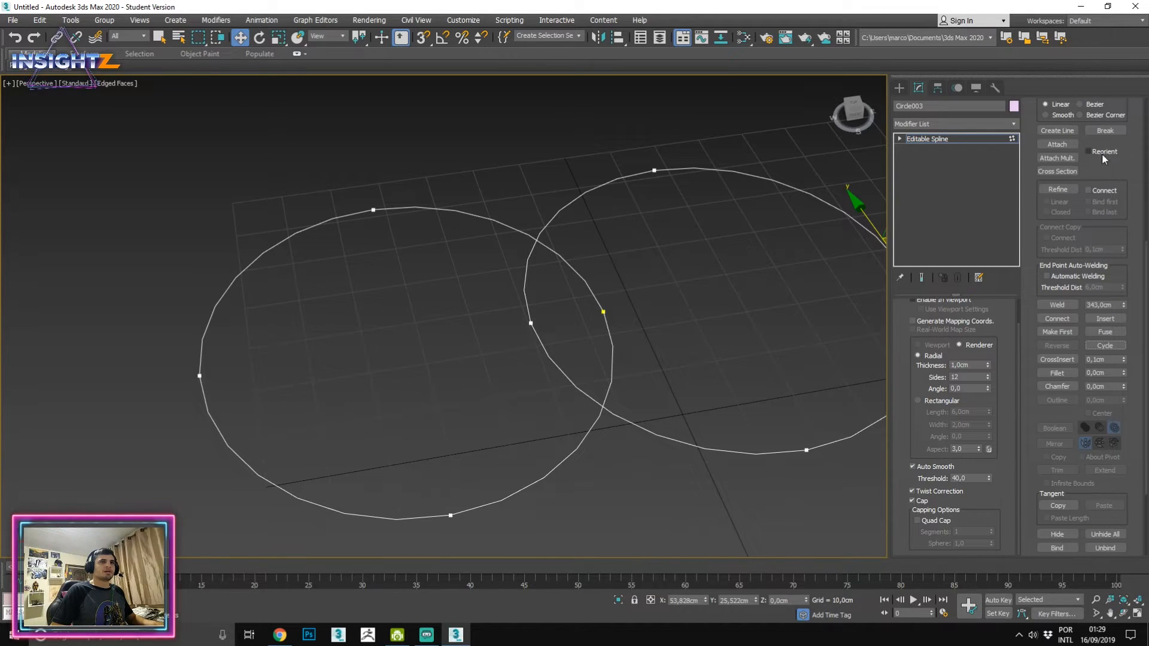
# Turn on the display of vertex numbers for both circles.
pyautogui.moveTo(1102, 243); pyautogui.dragTo(1094, 362)
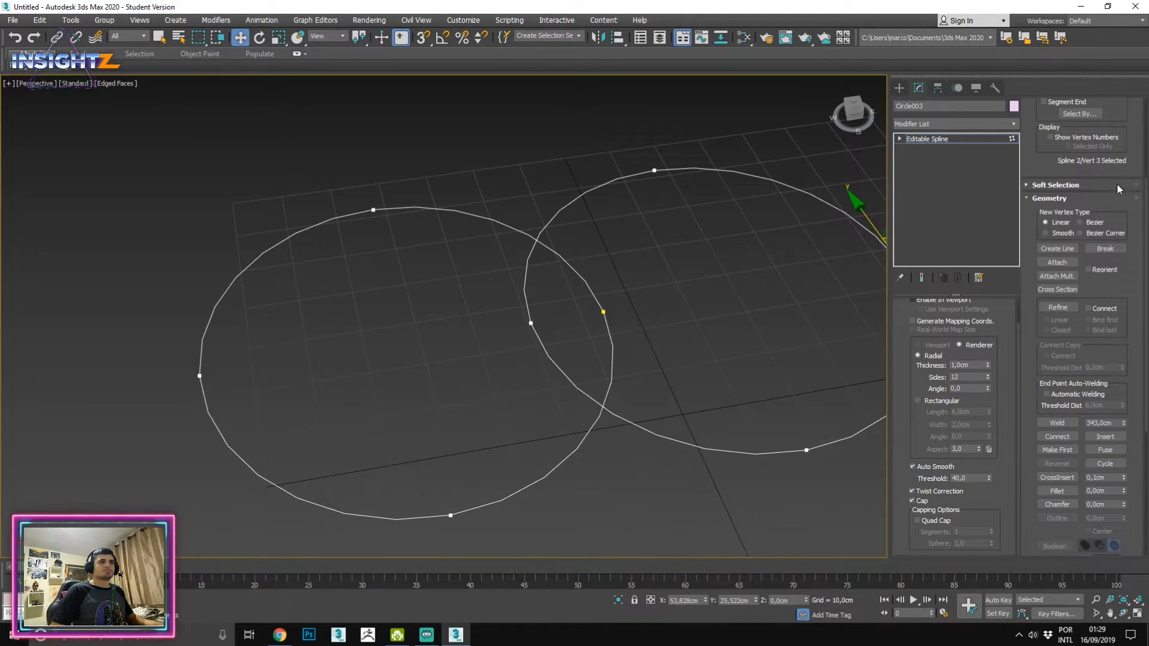
pyautogui.scroll(1, 1117, 189)
pyautogui.click(1051, 161)
pyautogui.moveTo(714, 217); pyautogui.dragTo(626, 216, button='middle')
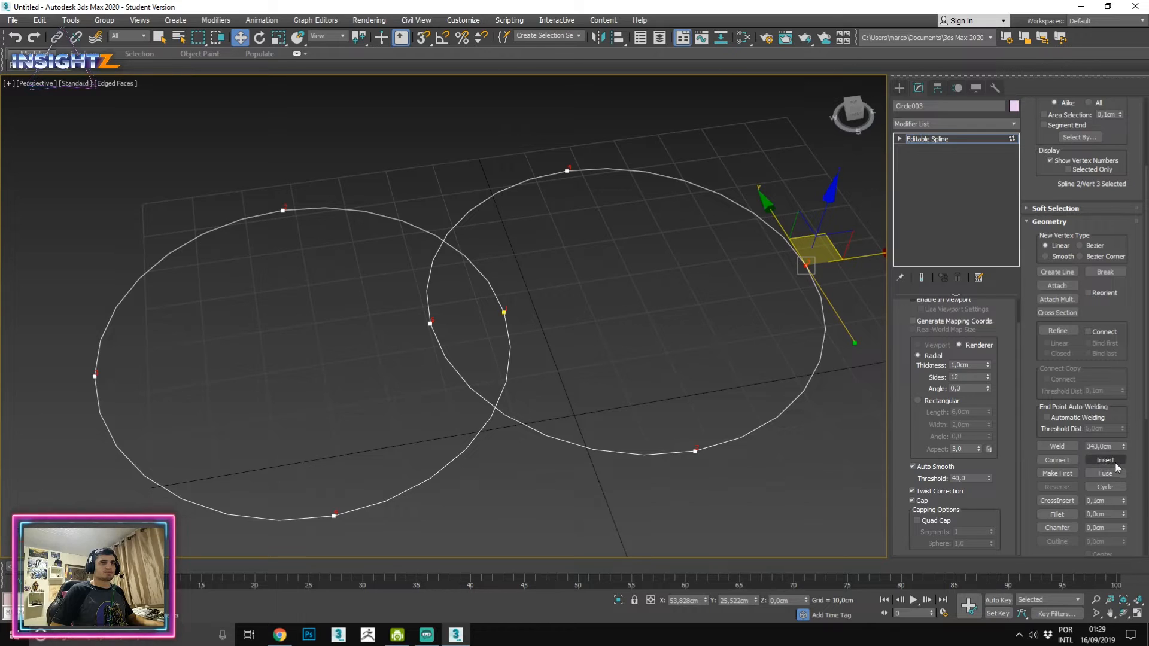
# Cycle through the numbered vertices of both circles to examine the order in which they are selected.
pyautogui.click(1115, 488)
pyautogui.click(1115, 487)
pyautogui.click(1115, 488)
pyautogui.click(1115, 487)
pyautogui.click(1115, 487)
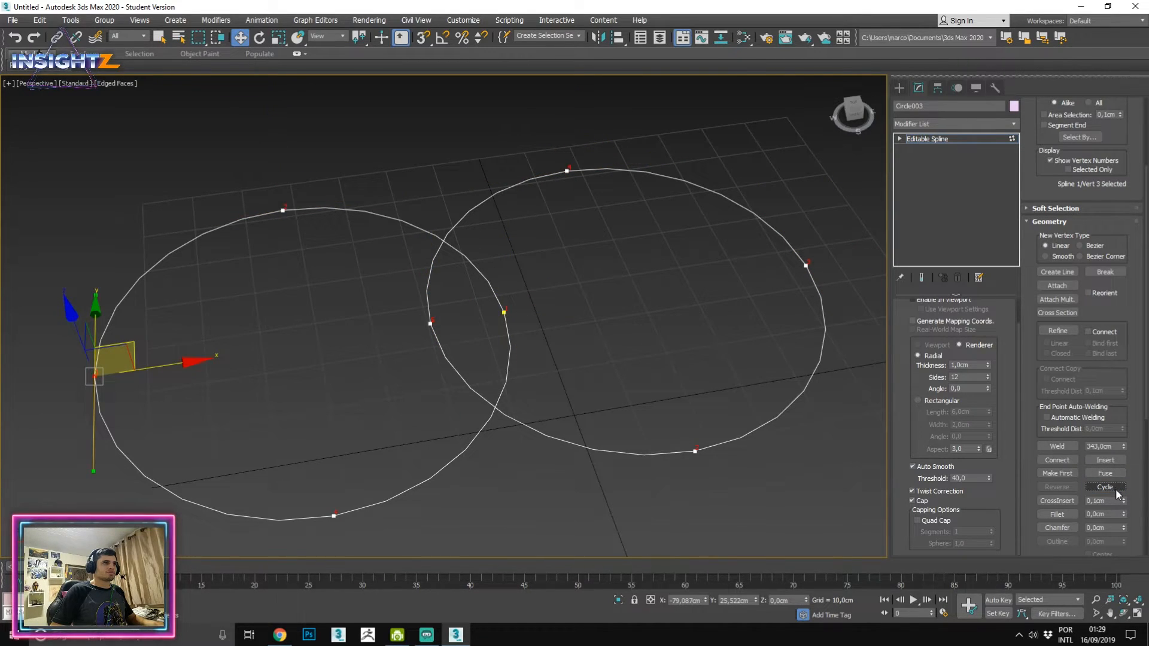
pyautogui.click(1115, 488)
pyautogui.click(1116, 489)
pyautogui.click(1116, 489)
pyautogui.click(1116, 490)
pyautogui.click(1116, 490)
# Draw a rectangle in front of the circles and convert it to an editable spline.
pyautogui.moveTo(665, 366); pyautogui.dragTo(754, 338, button='middle')
pyautogui.moveTo(1121, 354); pyautogui.dragTo(1091, 218)
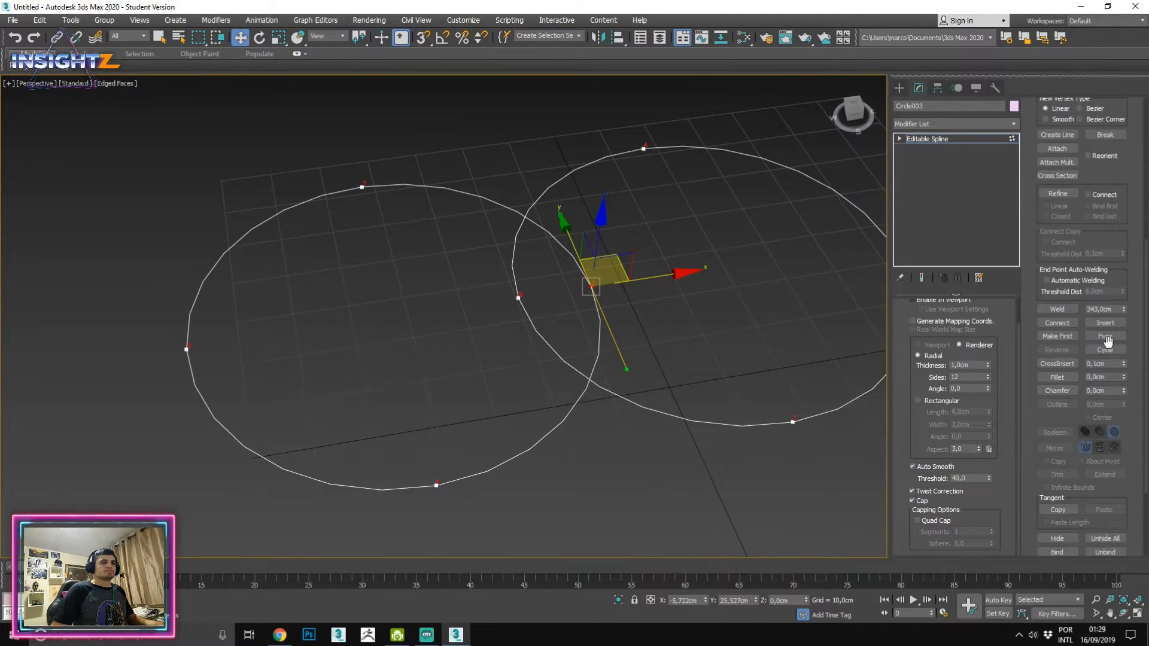
pyautogui.click(899, 88)
pyautogui.scroll(-5, 879, 126)
pyautogui.click(977, 170)
pyautogui.moveTo(670, 244); pyautogui.dragTo(534, 432)
pyautogui.rightClick(629, 335)
pyautogui.rightClick(645, 371)
pyautogui.moveTo(702, 487)
pyautogui.click(803, 489)
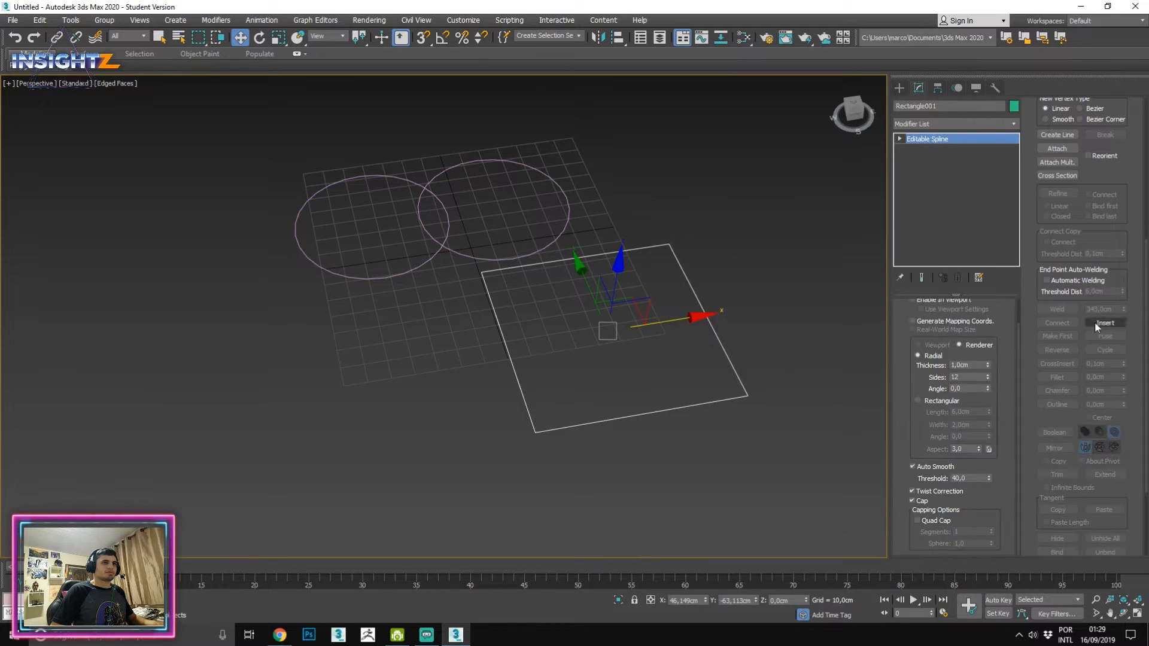
# Fillet the rectangle's back-right corner by about 22 cm, adjust one of its new vertices, and fillet the back-left corner.
pyautogui.press('1')
pyautogui.click(1058, 377)
pyautogui.moveTo(671, 242); pyautogui.dragTo(656, 248, button='middle')
pyautogui.scroll(3, 657, 249)
pyautogui.scroll(-3, 660, 248)
pyautogui.moveTo(656, 247); pyautogui.dragTo(645, 198)
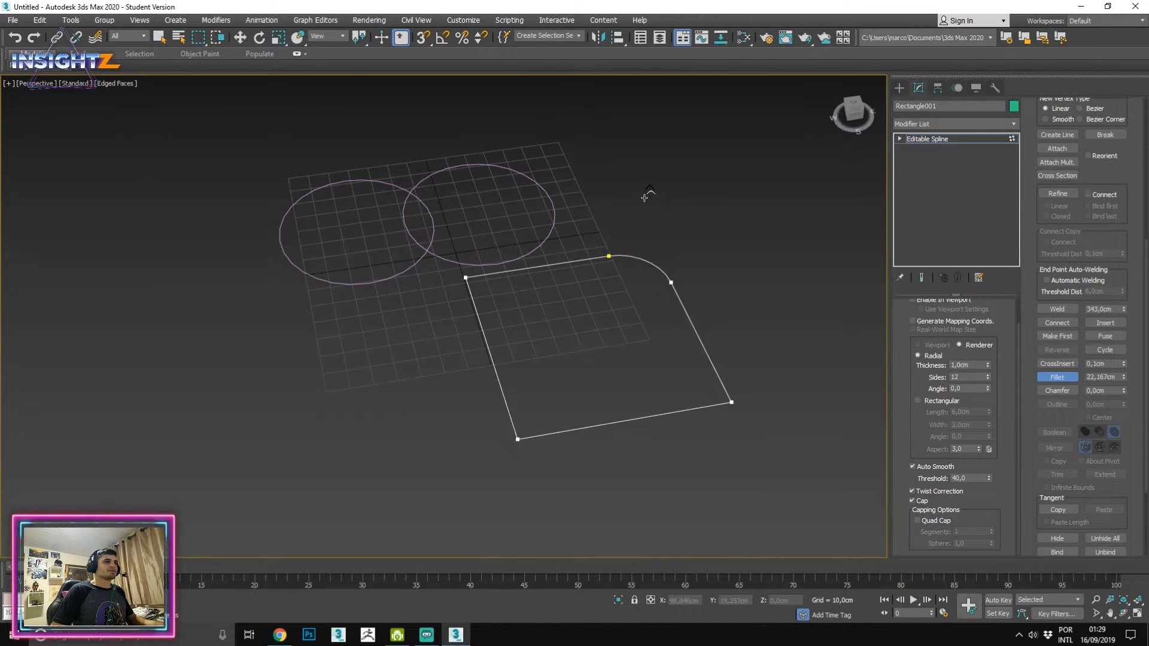
pyautogui.moveTo(609, 256); pyautogui.dragTo(616, 204)
pyautogui.moveTo(468, 279); pyautogui.dragTo(436, 423)
pyautogui.press('w')
# Try filleting the rectangle's front-left corner through the fillet amount, undo it and deselect the vertex.
pyautogui.click(517, 439)
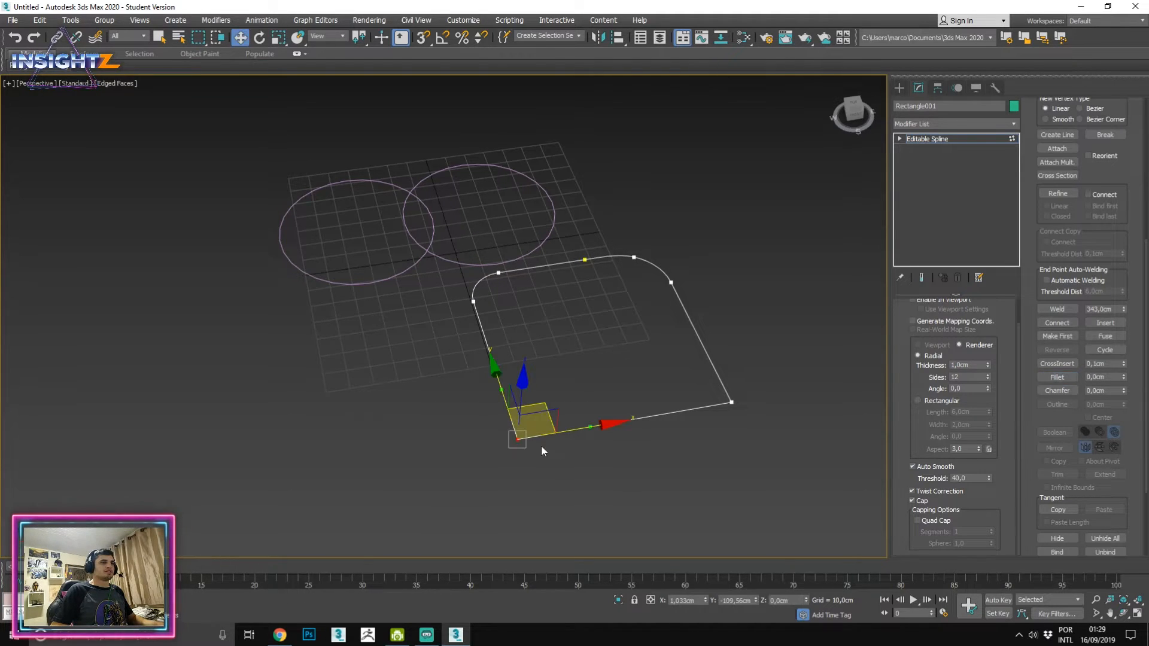
pyautogui.moveTo(1123, 377)
pyautogui.mouseDown()
pyautogui.moveTo(1124, 341)
pyautogui.moveTo(1145, 382)
pyautogui.mouseUp()
pyautogui.hotkey('ctrl', 'z')
pyautogui.click(816, 343)
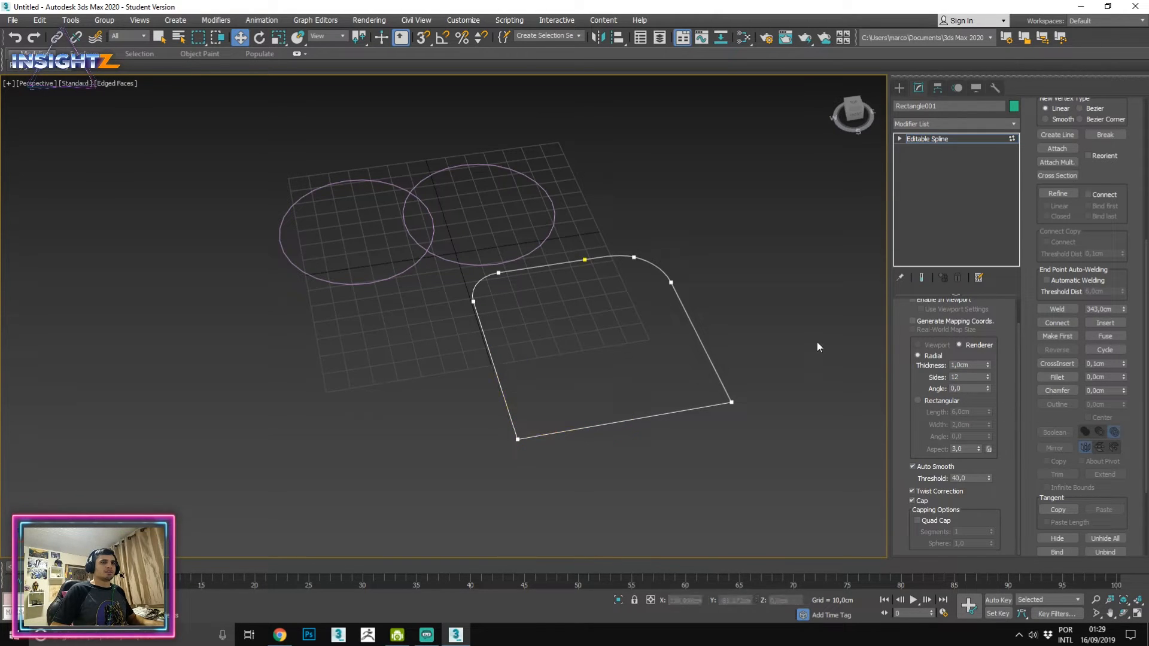
# Chamfer the rectangle's front-right corner by about 19 cm and chamfer the front-left corner as well.
pyautogui.click(1048, 391)
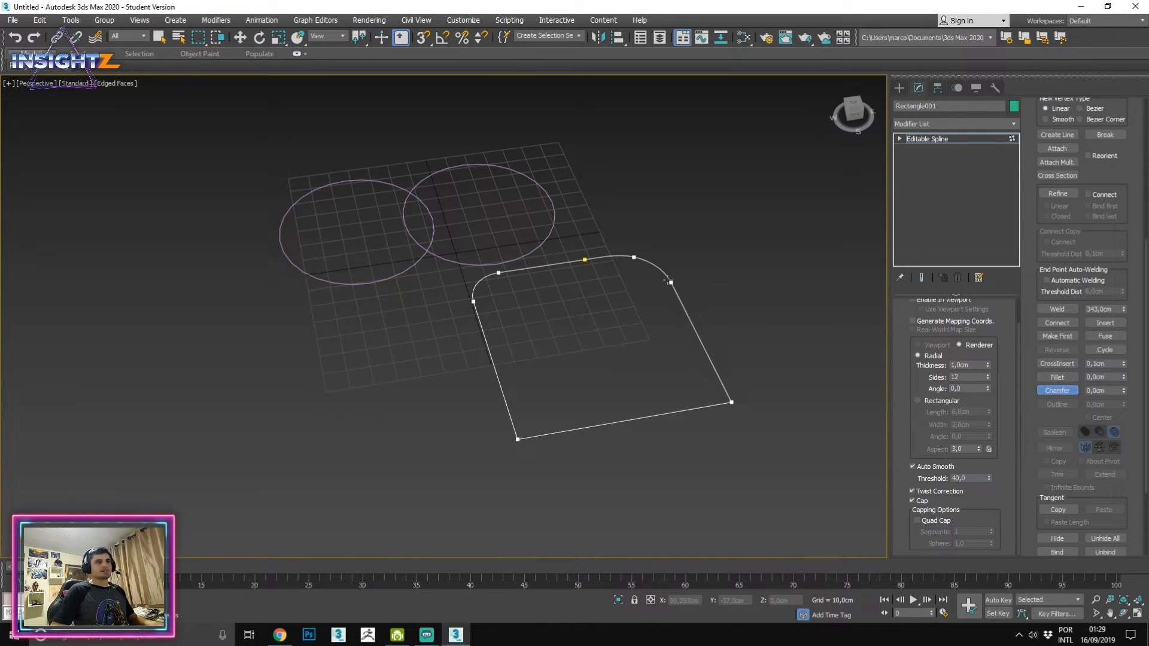
pyautogui.moveTo(735, 400); pyautogui.dragTo(749, 356)
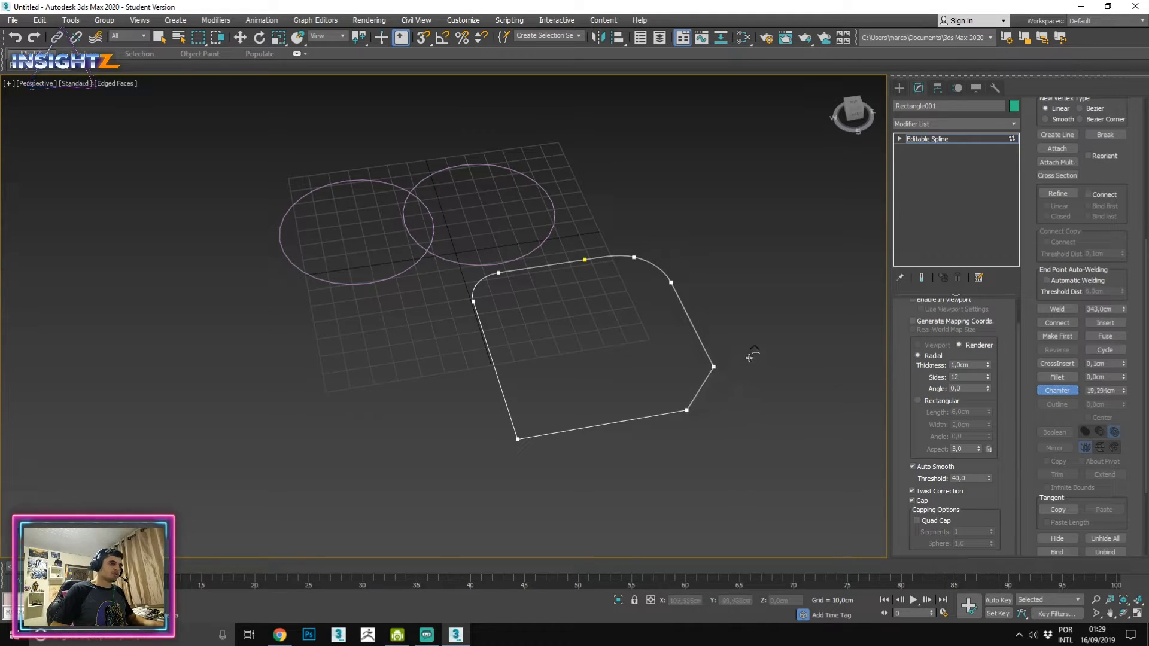
pyautogui.moveTo(518, 438); pyautogui.dragTo(487, 389)
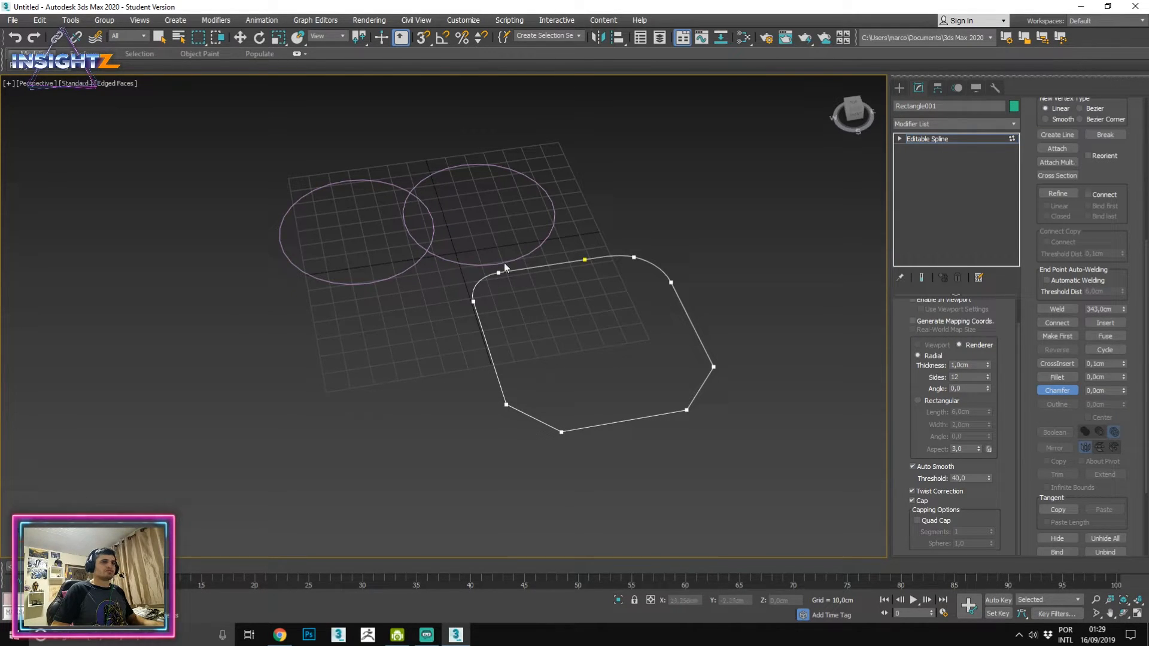
# Leave vertex editing and delete the rectangle.
pyautogui.click(891, 91)
pyautogui.press('Delete')
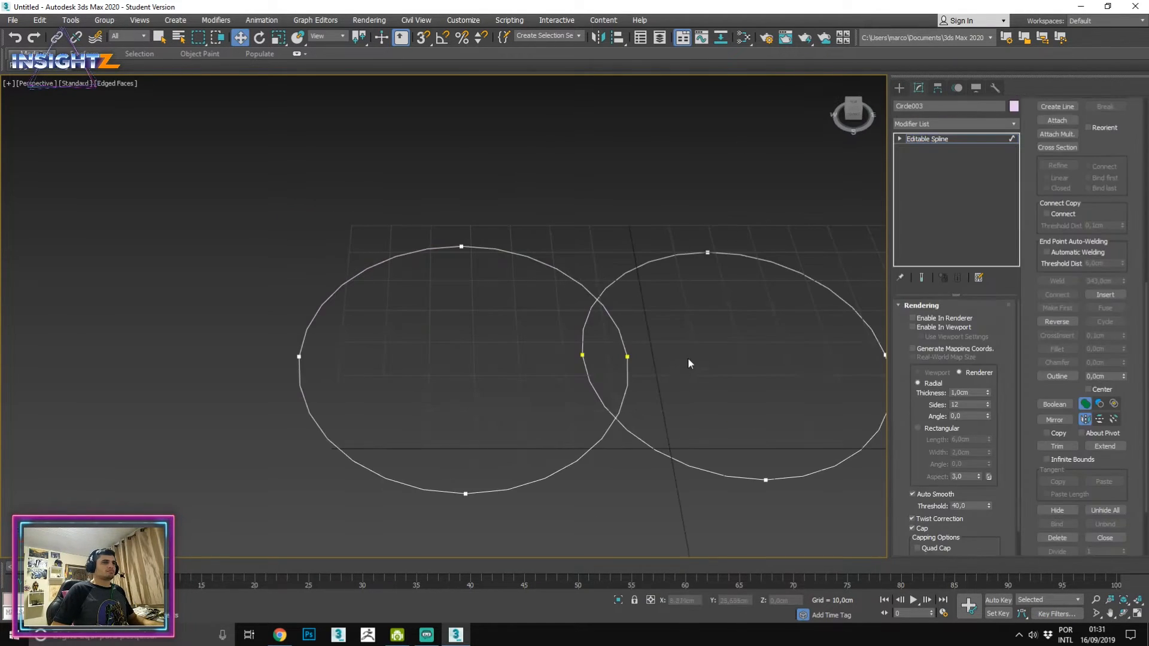
# Switch the attached circles from vertex to spline level and select the right circle's spline.
pyautogui.moveTo(734, 355); pyautogui.dragTo(744, 319, button='middle')
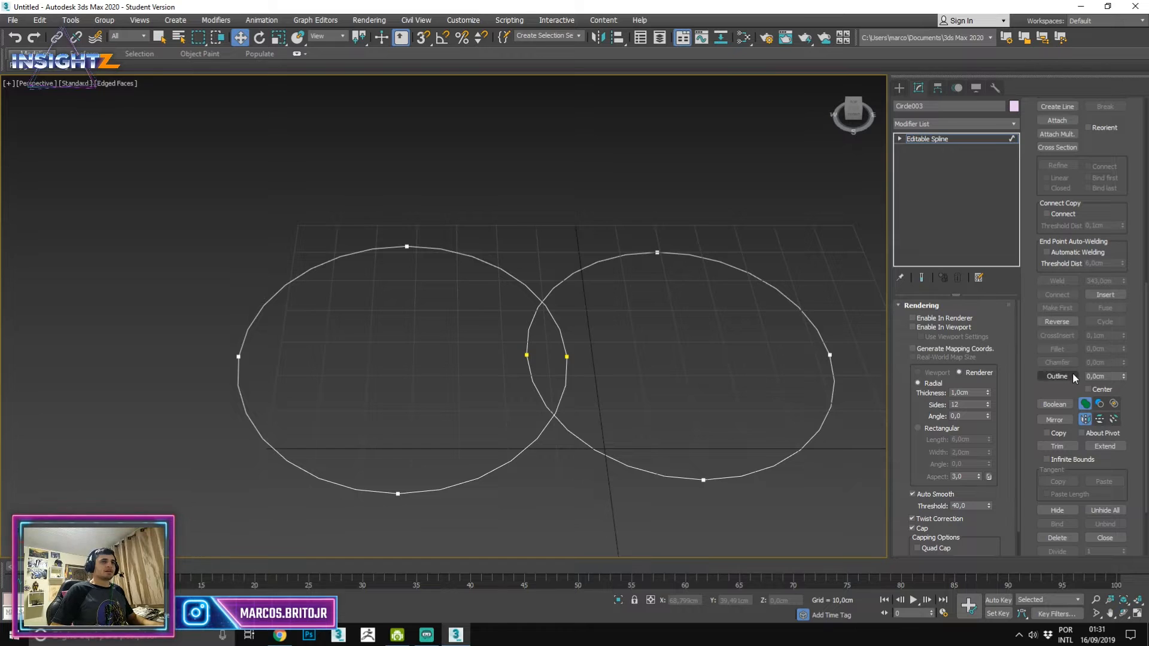
pyautogui.press('1')
pyautogui.scroll(-2, 1054, 378)
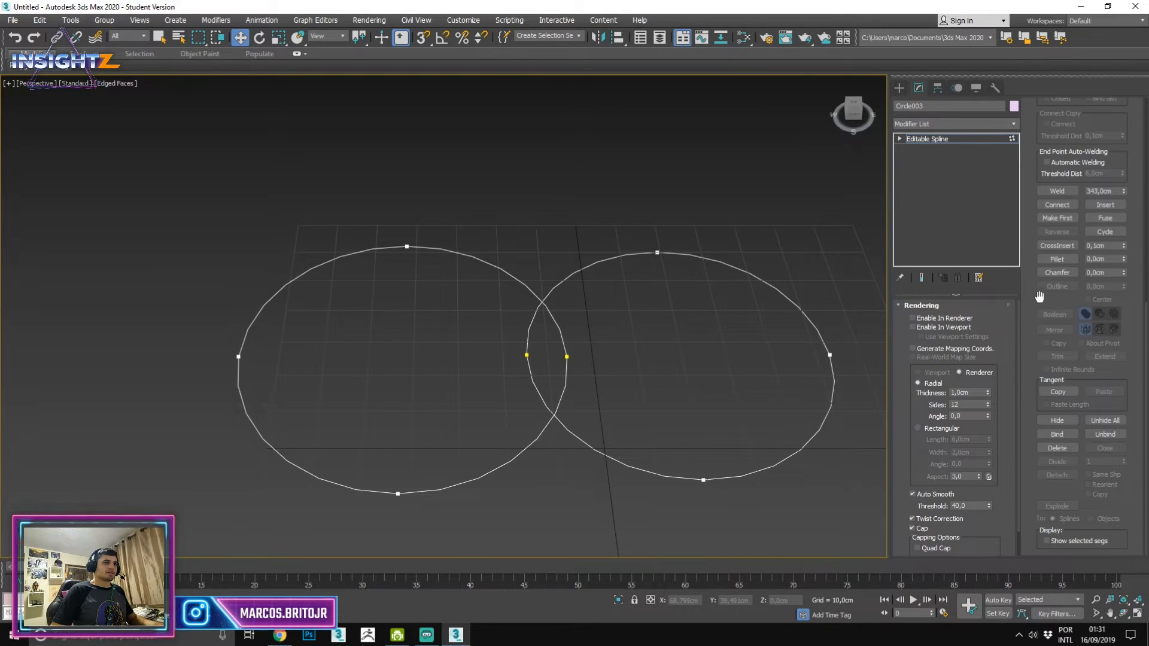
pyautogui.scroll(6, 1060, 286)
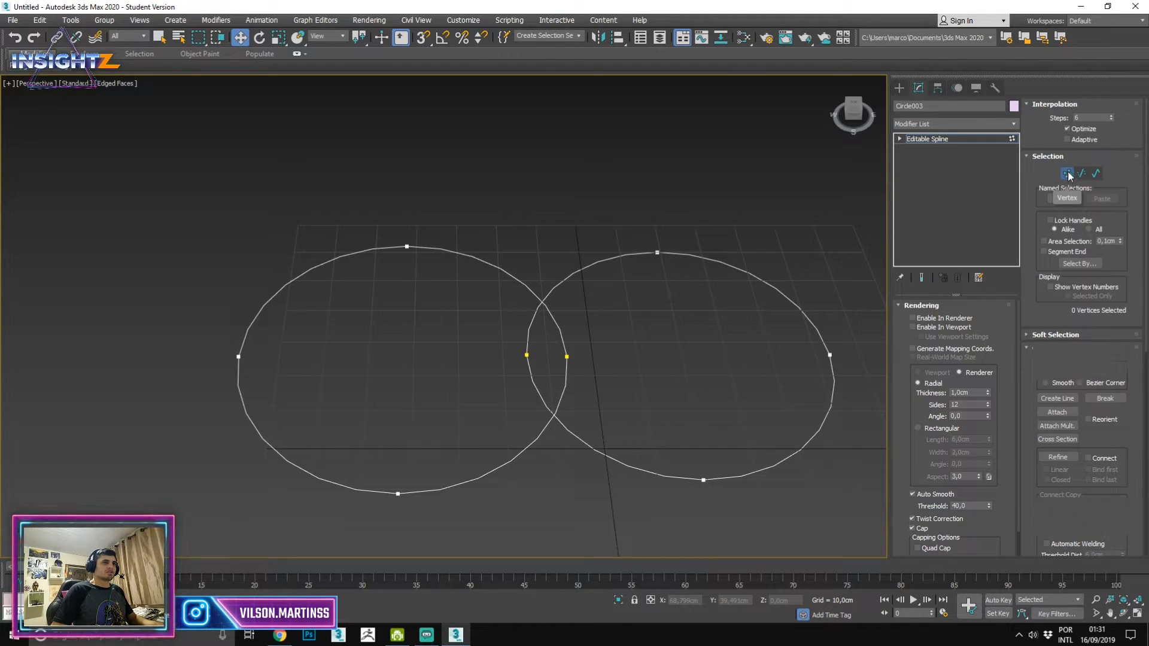
pyautogui.press('3')
pyautogui.scroll(-7, 1109, 264)
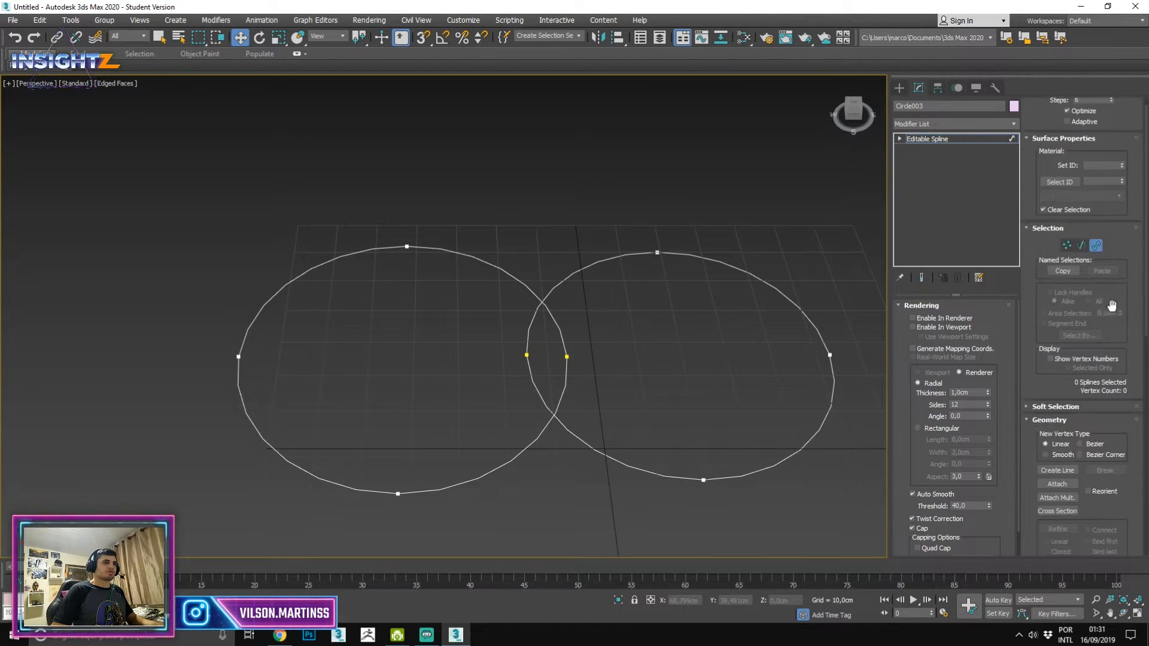
pyautogui.click(793, 435)
pyautogui.moveTo(793, 435); pyautogui.dragTo(764, 366, button='middle')
pyautogui.scroll(-2, 1114, 368)
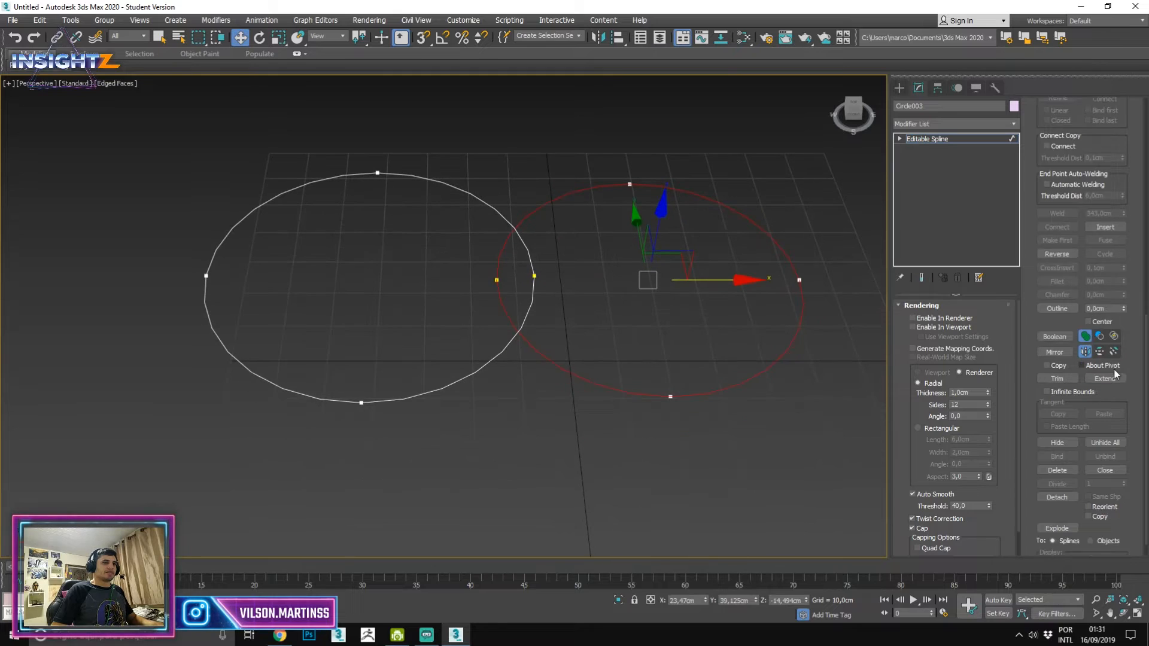
# Try outlining the right circle's spline, both through the outline amount and freehand in the view.
pyautogui.click(1066, 289)
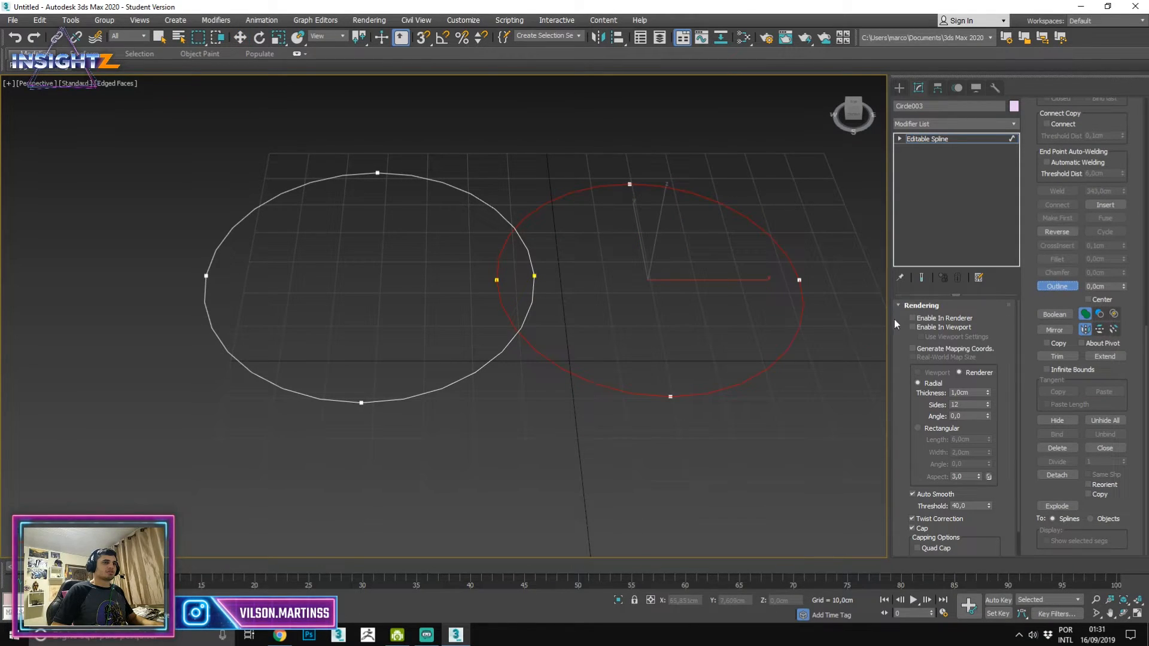
pyautogui.moveTo(1124, 287)
pyautogui.mouseDown()
pyautogui.moveTo(1125, 263)
pyautogui.moveTo(1124, 293)
pyautogui.moveTo(1126, 276)
pyautogui.moveTo(1139, 290)
pyautogui.moveTo(1126, 283)
pyautogui.mouseUp()
pyautogui.click(1057, 286)
pyautogui.moveTo(801, 326); pyautogui.dragTo(838, 245)
pyautogui.click(1057, 286)
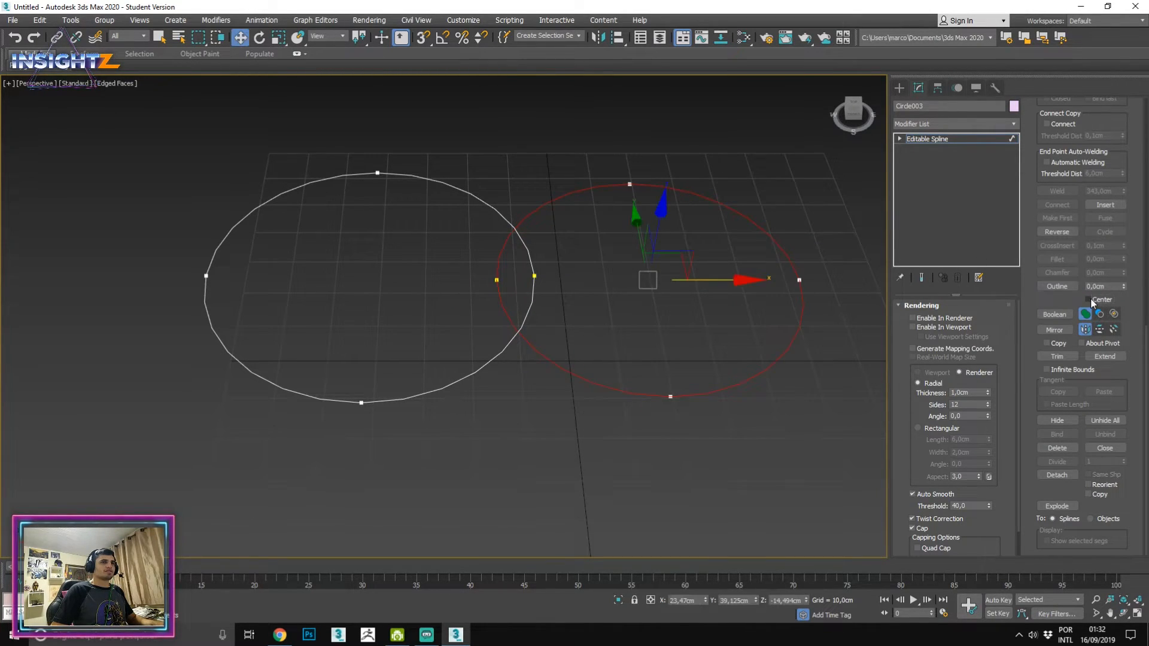
# Try a freehand outline of the right circle's spline with the Center option on, and undo it.
pyautogui.click(1056, 287)
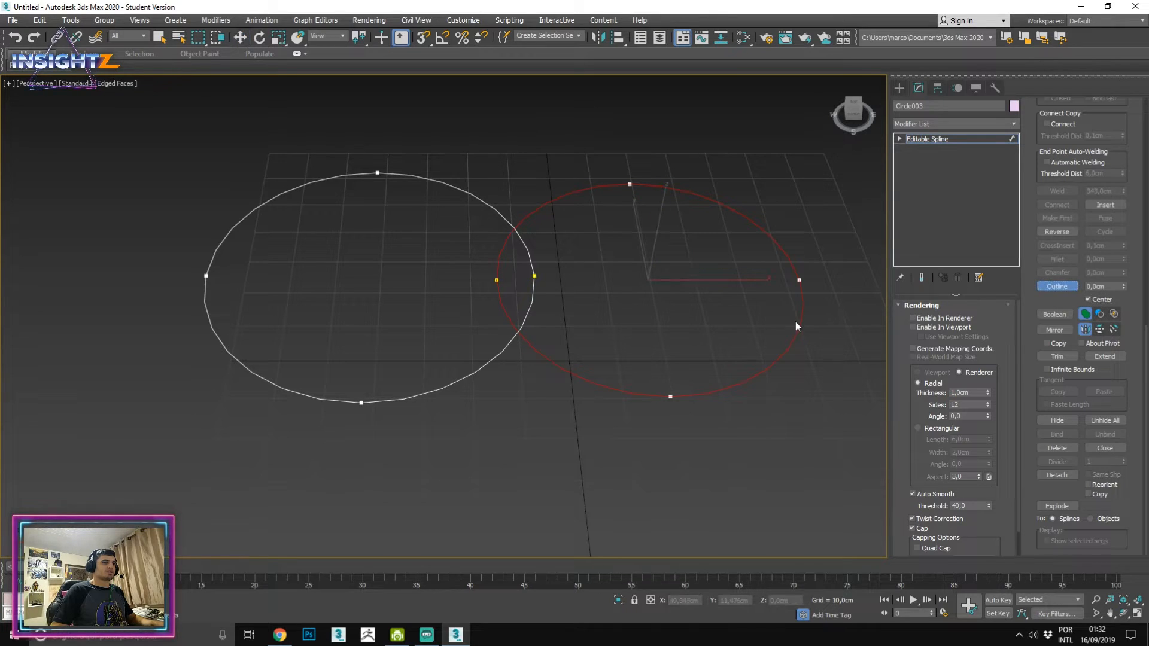
pyautogui.moveTo(799, 336); pyautogui.dragTo(802, 278)
pyautogui.hotkey('ctrl', 'z')
# Turn off the Center option and outline the right circle's spline freehand.
pyautogui.click(1089, 300)
pyautogui.click(1055, 288)
pyautogui.moveTo(794, 336); pyautogui.dragTo(816, 358)
pyautogui.press('w')
pyautogui.moveTo(559, 347); pyautogui.dragTo(511, 327, button='middle')
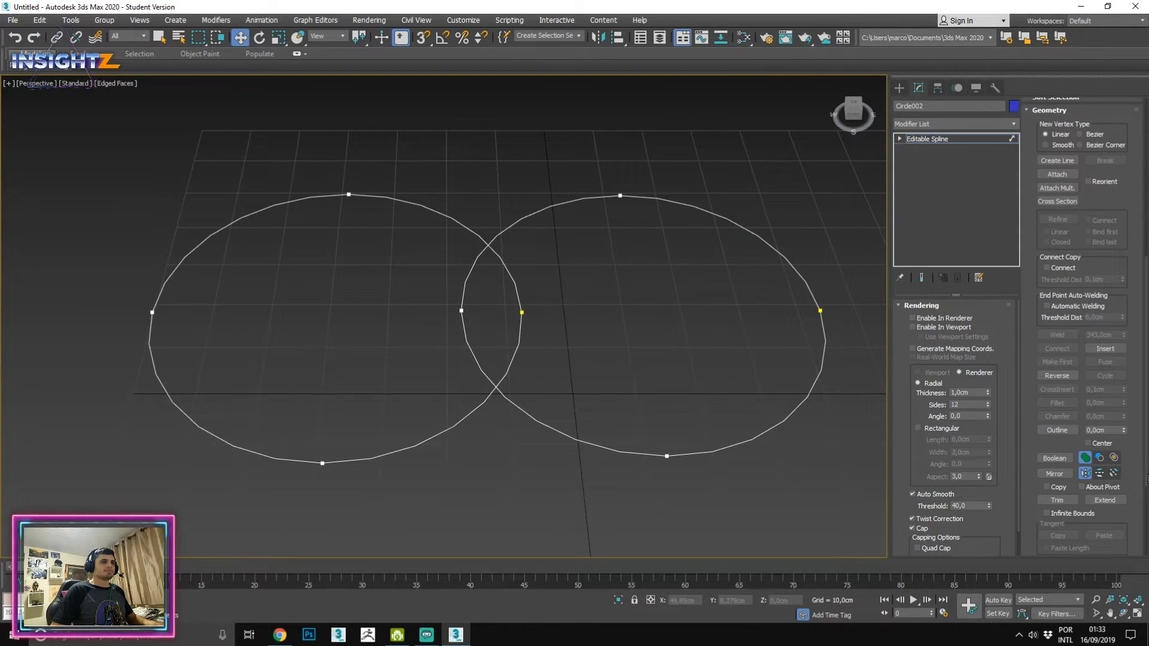
# Select the right circle's spline, try a Boolean Union with the left circle, and undo it.
pyautogui.moveTo(1064, 446); pyautogui.dragTo(1076, 380)
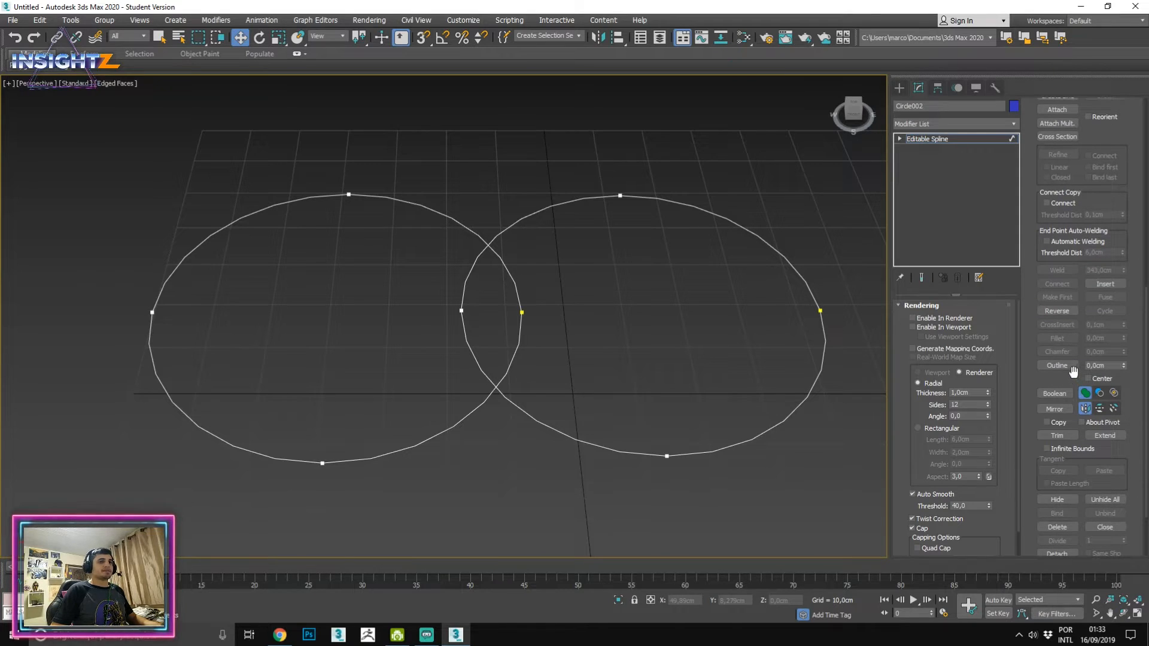
pyautogui.moveTo(687, 355); pyautogui.dragTo(829, 413)
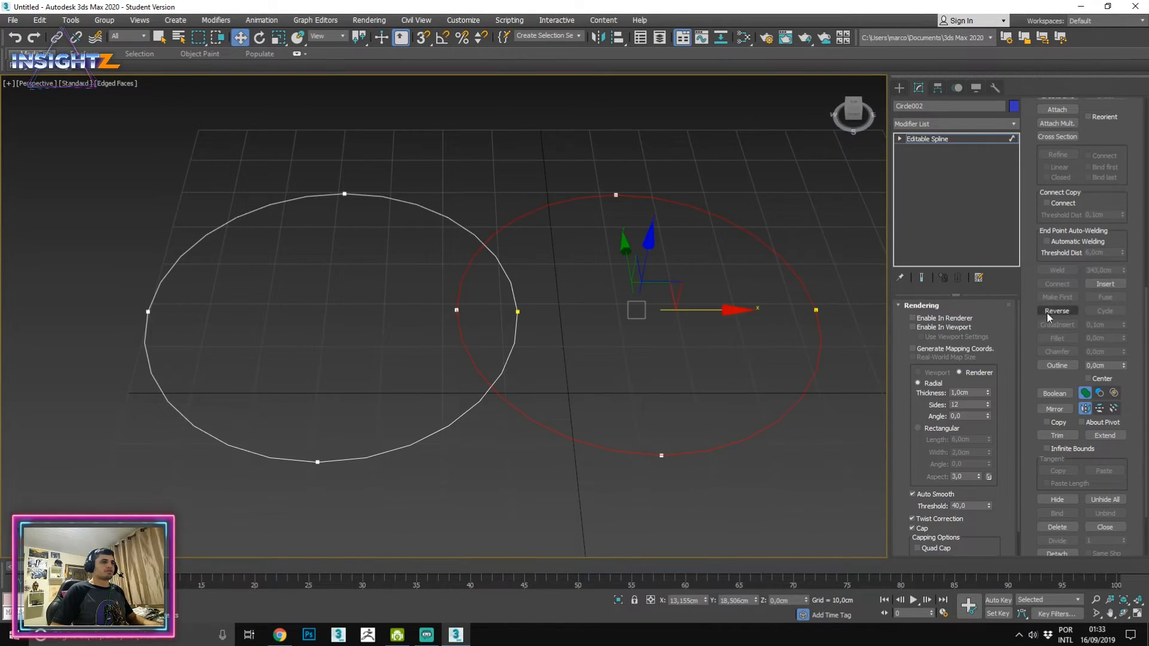
pyautogui.scroll(5, 1076, 160)
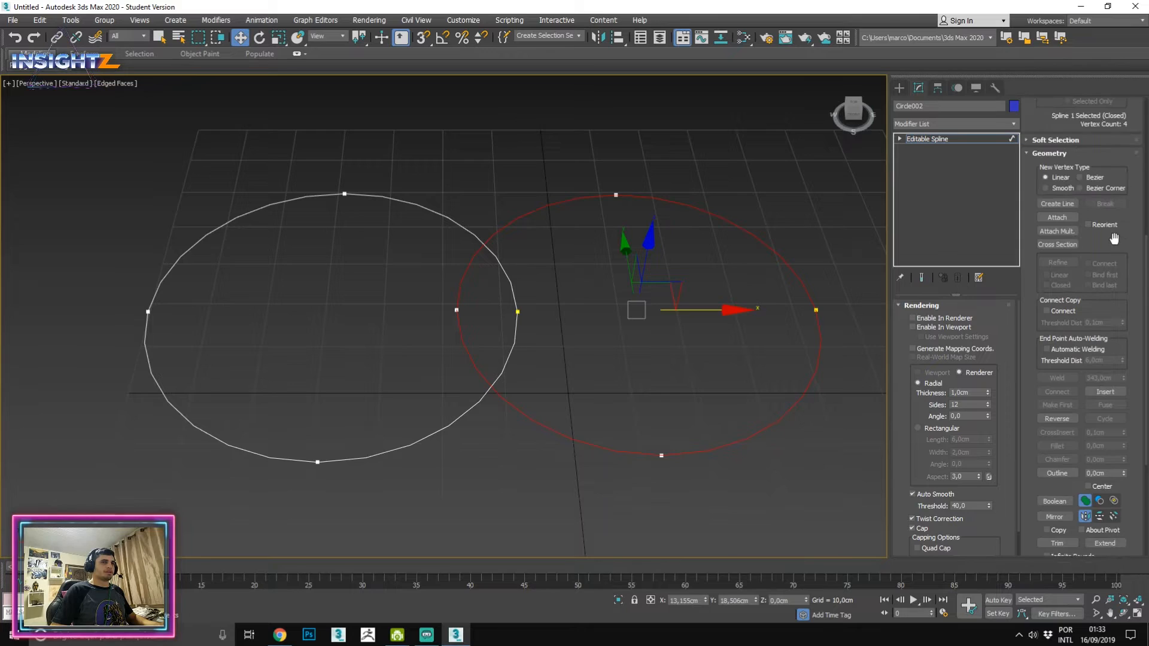
pyautogui.scroll(-4, 1110, 296)
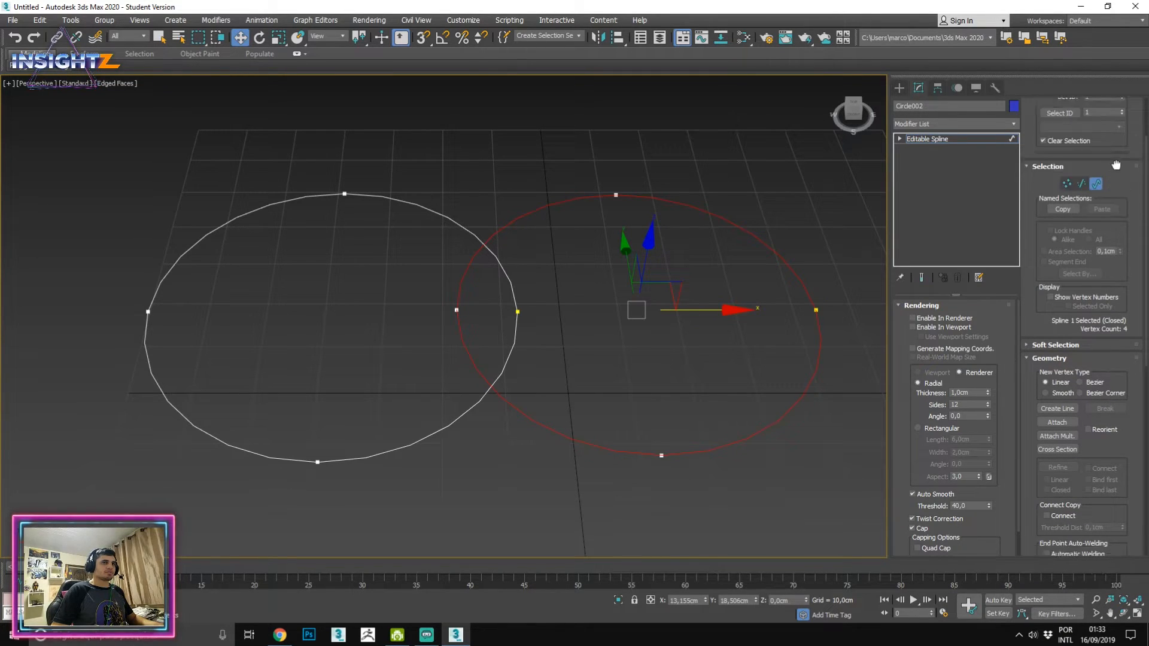
pyautogui.scroll(-5, 1111, 301)
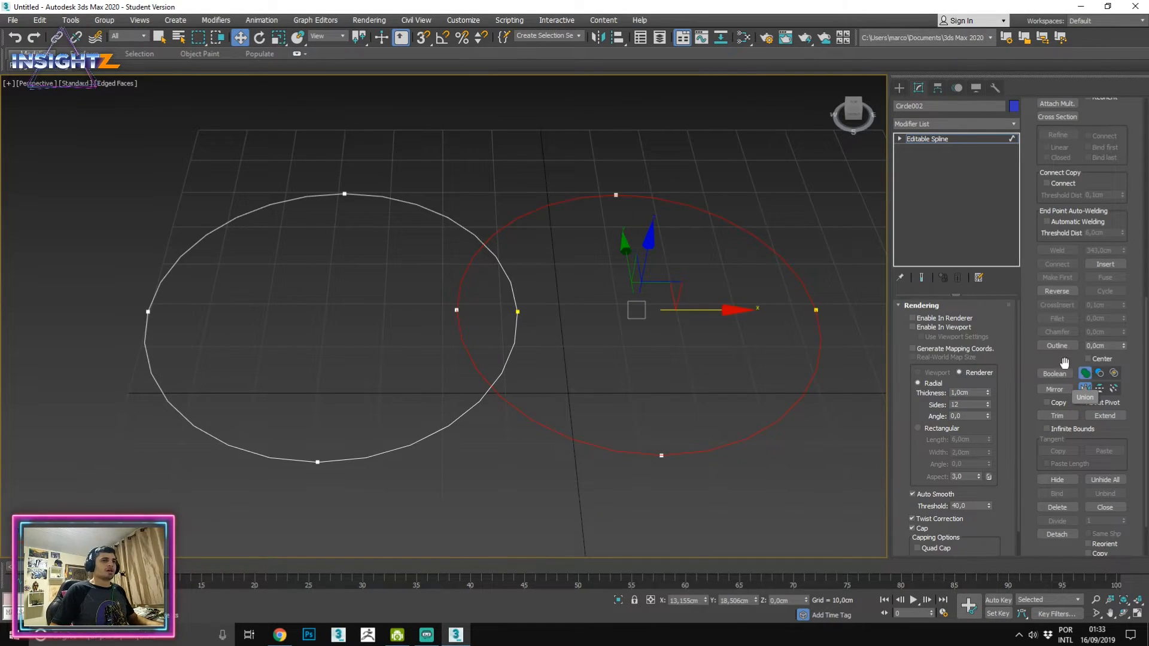
pyautogui.click(1055, 373)
pyautogui.click(514, 337)
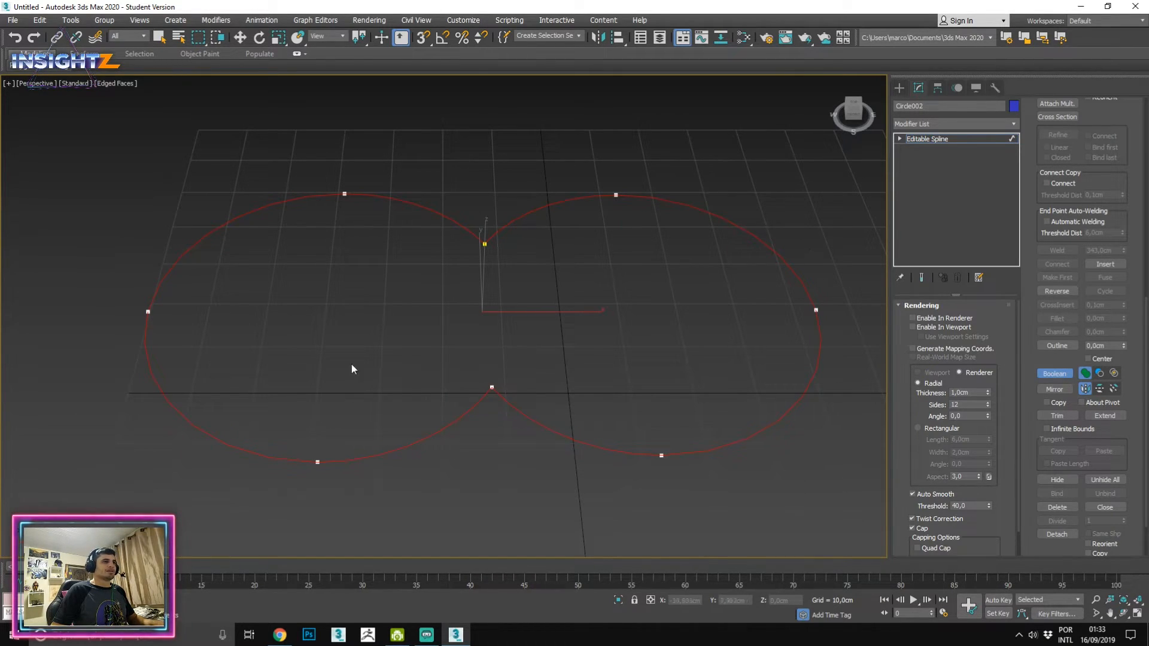
pyautogui.hotkey('ctrl', 'z')
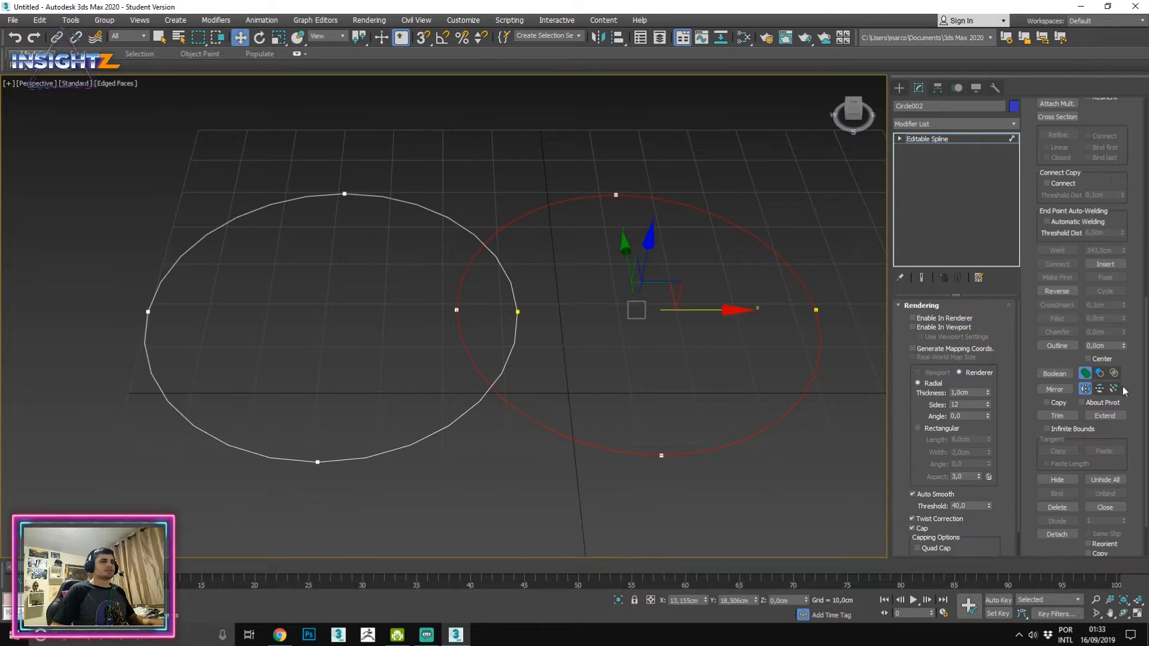
# Try a Boolean Subtraction of the left circle from the right circle's spline, and undo it.
pyautogui.click(1100, 373)
pyautogui.click(1055, 373)
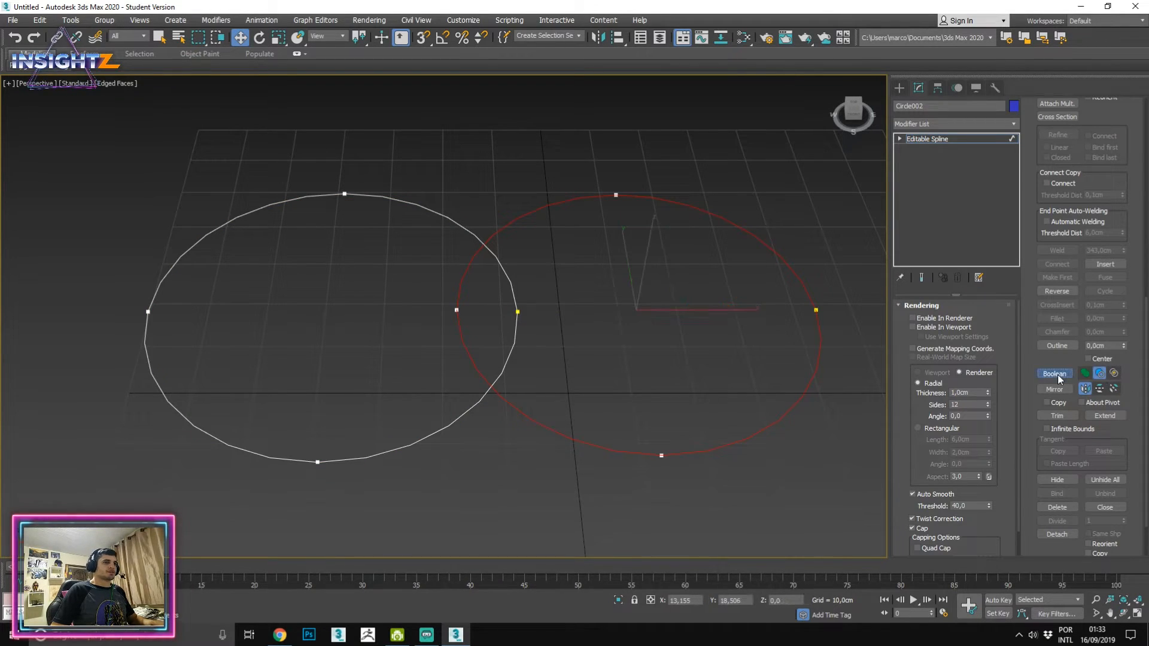
pyautogui.click(518, 304)
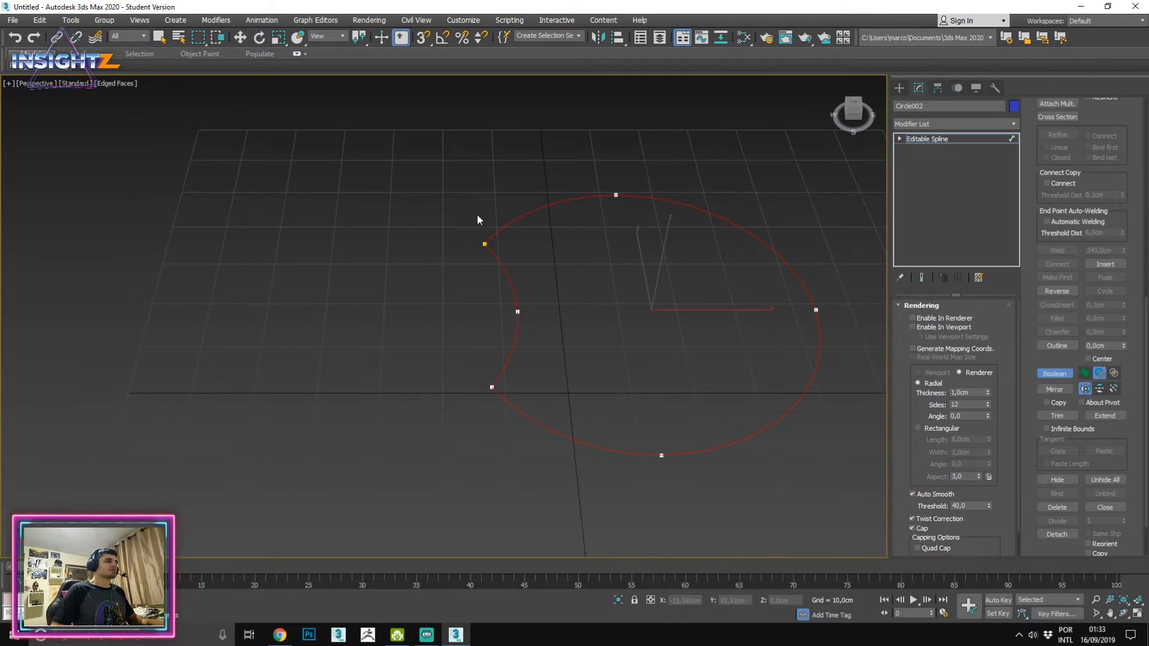
pyautogui.hotkey('ctrl', 'z')
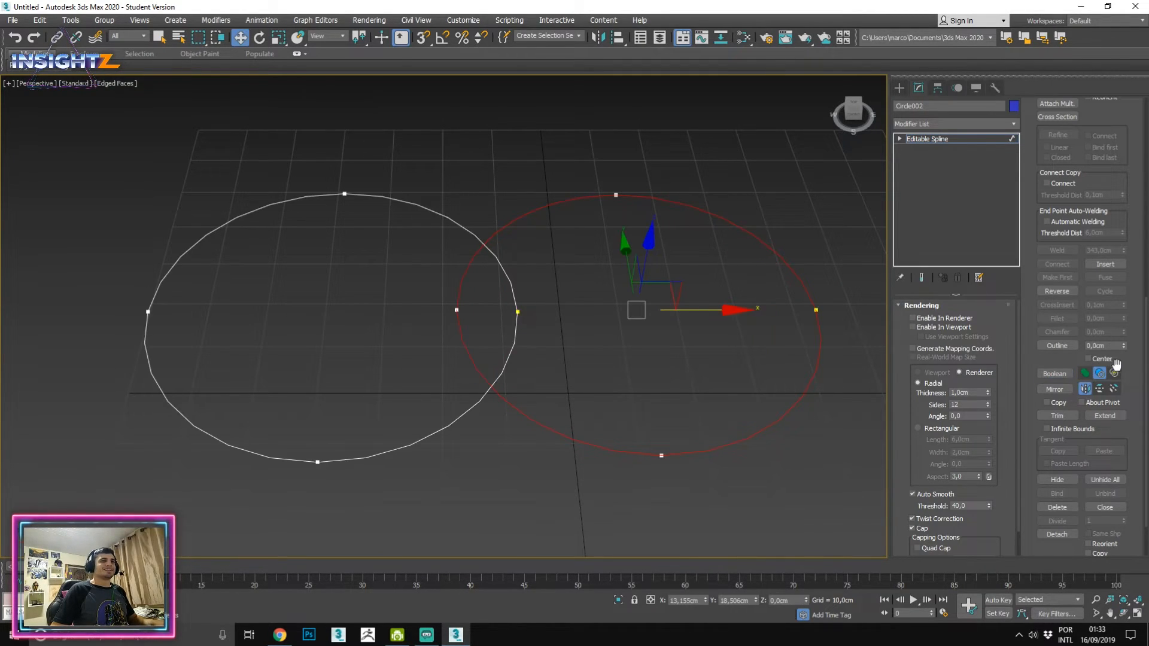
# Try a Boolean Intersection of the right circle's spline with the left circle, and undo it.
pyautogui.click(1114, 373)
pyautogui.click(1055, 374)
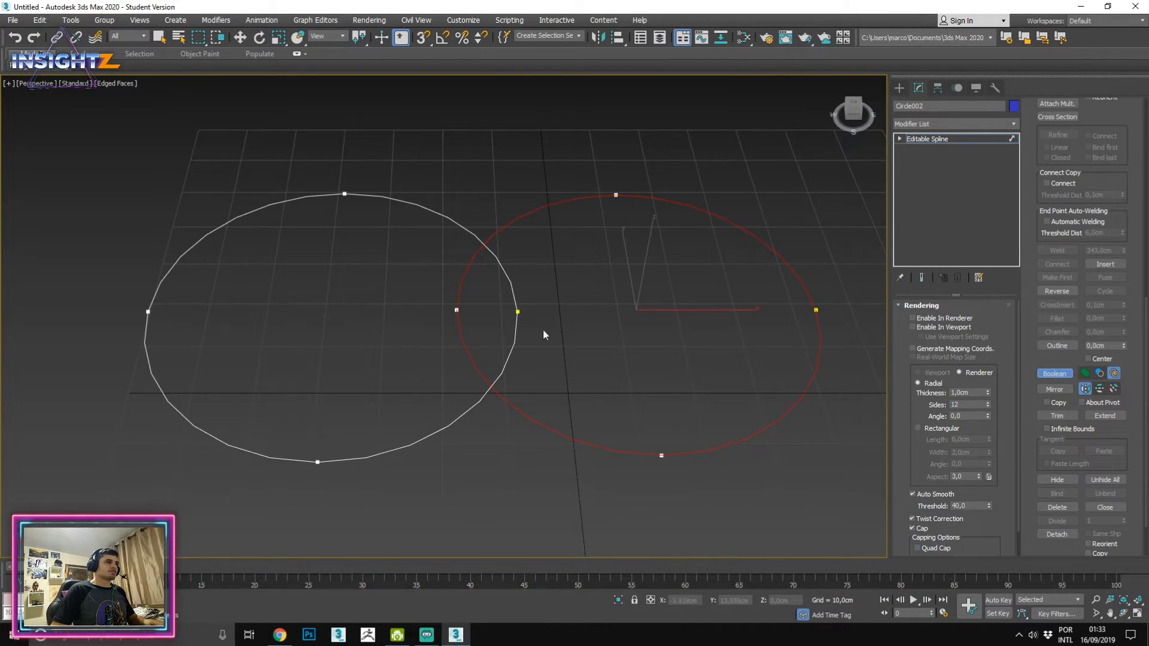
pyautogui.click(516, 306)
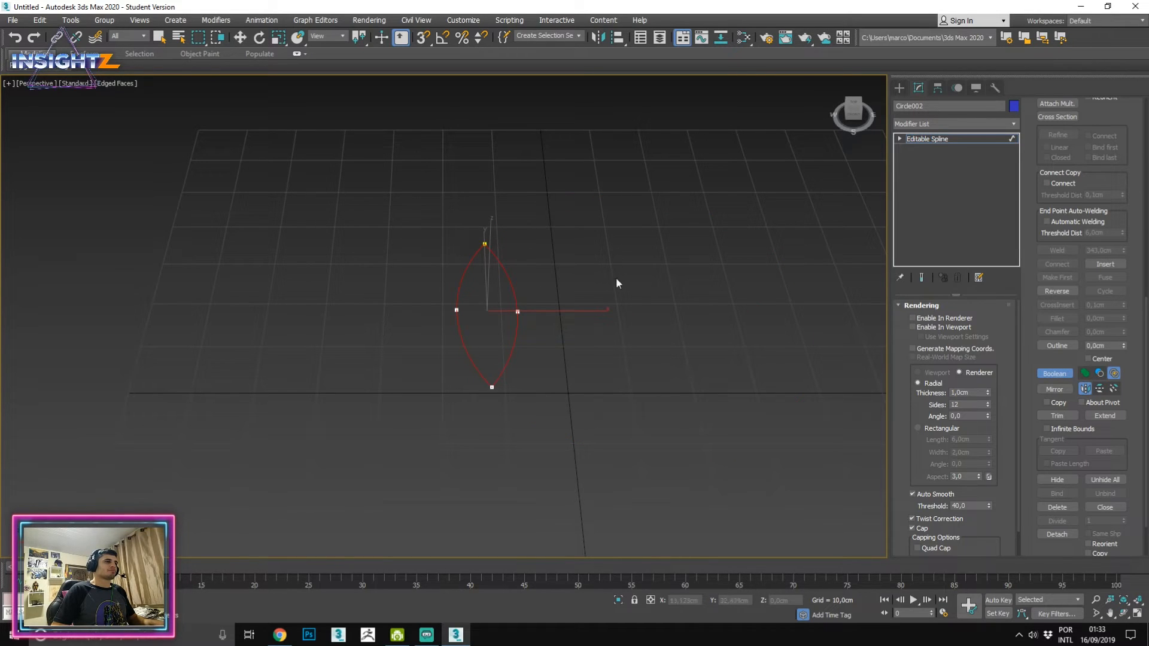
pyautogui.hotkey('ctrl', 'z')
# Select the left circle's spline, try a Boolean Union with the right circle, and undo it.
pyautogui.click(1085, 373)
pyautogui.press('w')
pyautogui.click(516, 297)
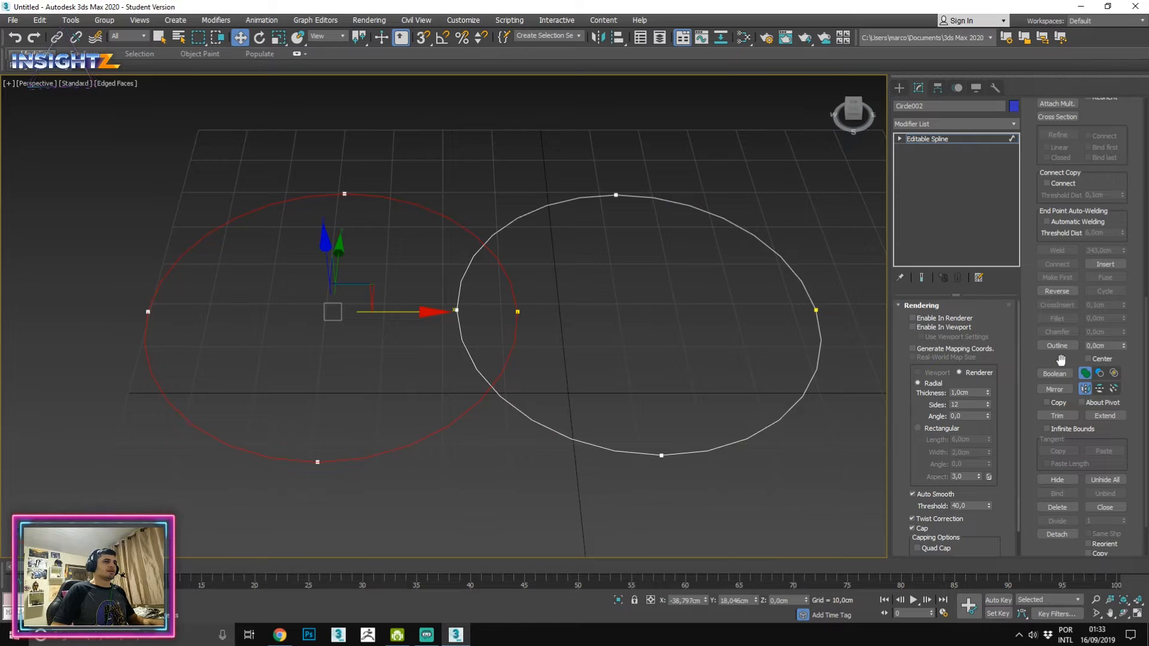
pyautogui.click(1055, 373)
pyautogui.click(460, 288)
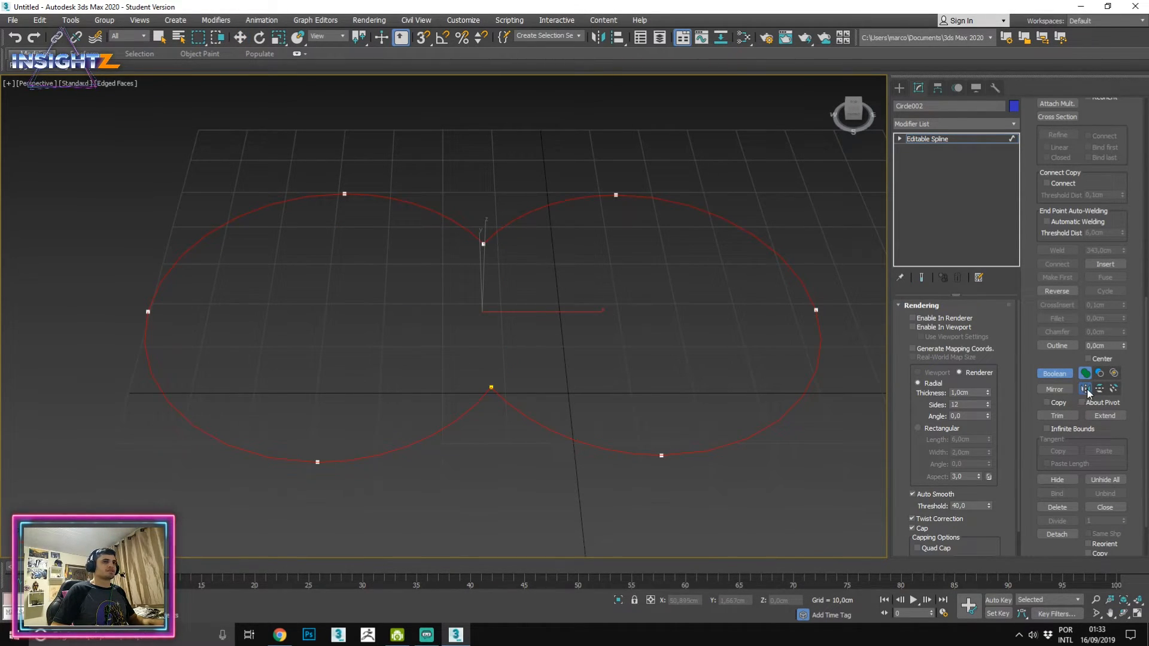
pyautogui.hotkey('ctrl', 'z')
# Try a Boolean Subtraction of the right circle from the left circle's spline, and return to the Move tool.
pyautogui.click(1100, 374)
pyautogui.click(1054, 374)
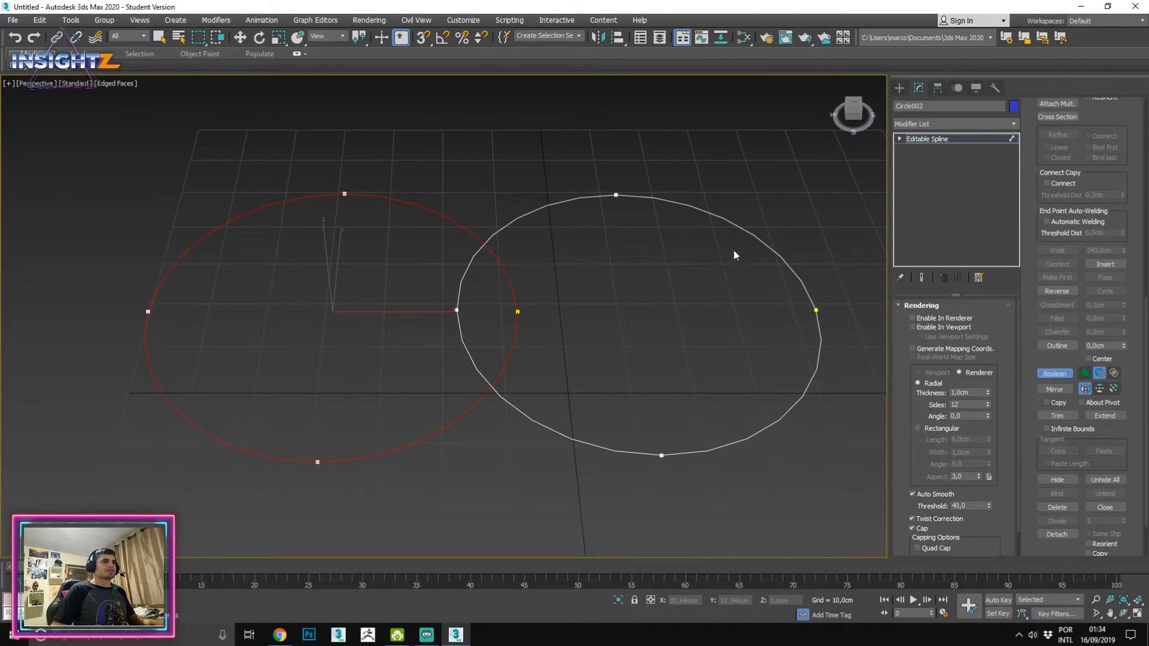
pyautogui.click(494, 246)
pyautogui.press('w')
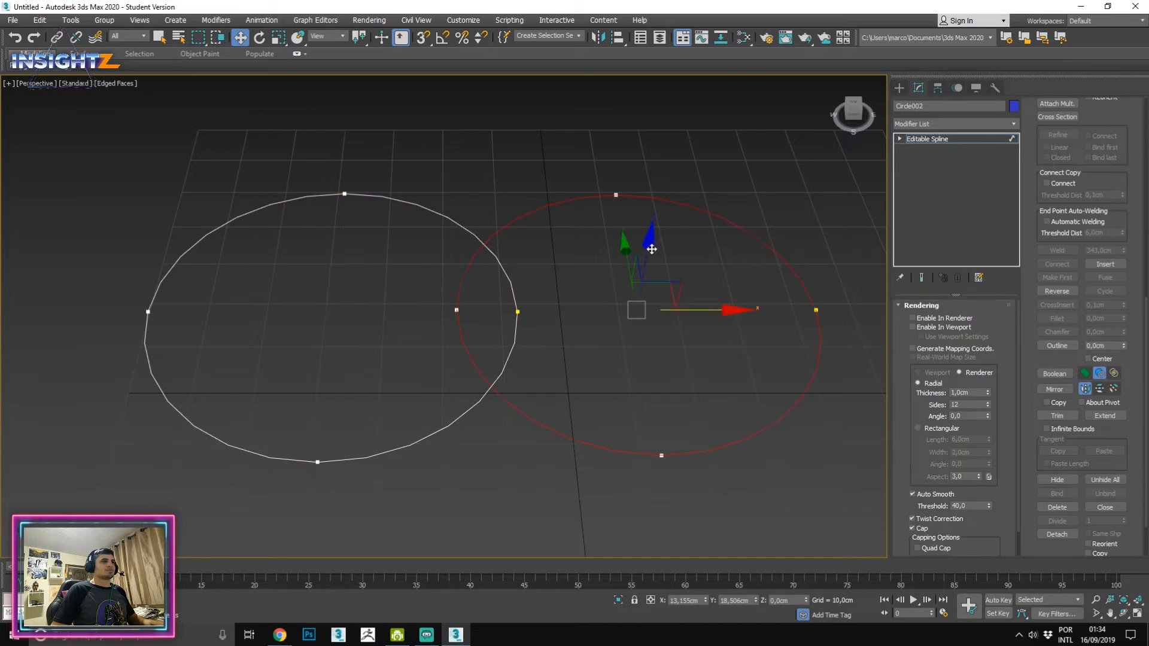
# Move the right circle's spline toward the left circle for a much larger overlap, and select the left circle's spline.
pyautogui.moveTo(474, 280); pyautogui.dragTo(462, 274)
pyautogui.moveTo(336, 181); pyautogui.dragTo(309, 209)
pyautogui.moveTo(388, 223); pyautogui.dragTo(529, 227, button='middle')
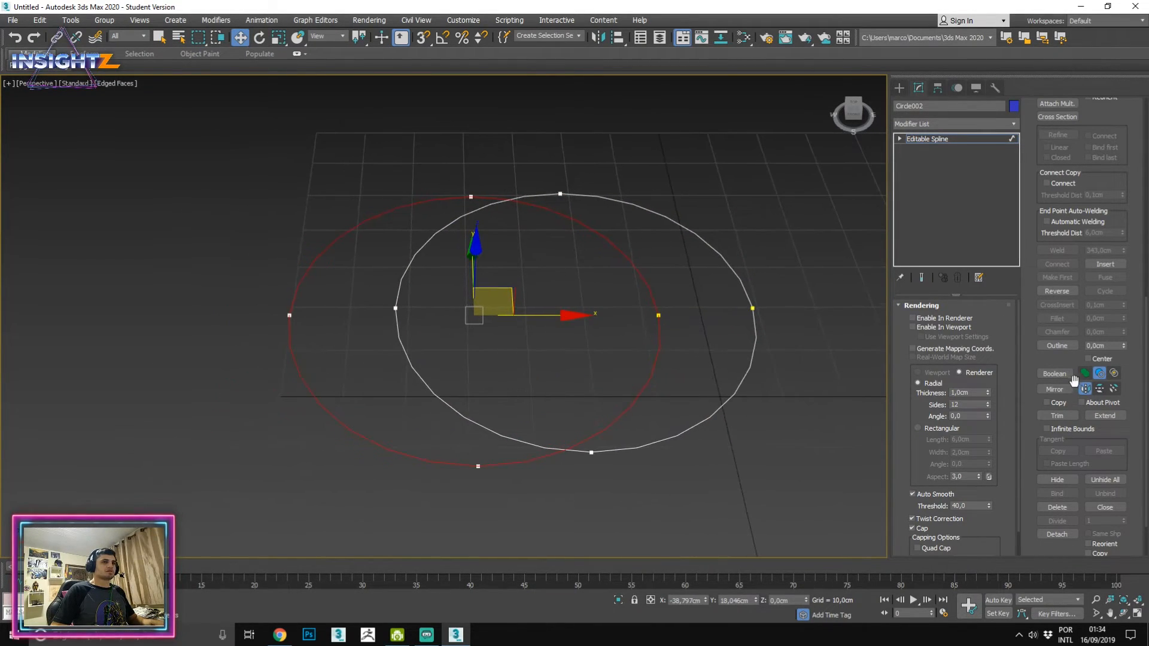
# Try the Boolean Subtraction of the right circle from the left one with the larger overlap, and undo it.
pyautogui.click(1055, 374)
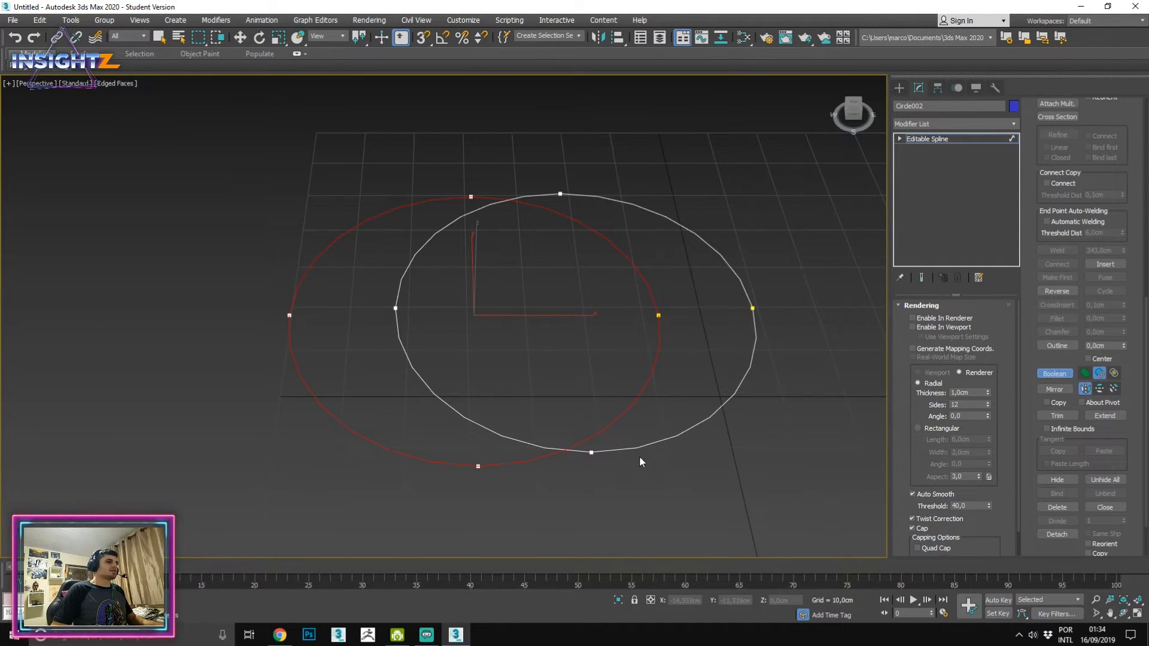
pyautogui.click(678, 219)
pyautogui.keyDown('alt'); pyautogui.moveTo(471, 350); pyautogui.dragTo(538, 299, button='middle'); pyautogui.keyUp('alt')
pyautogui.hotkey('ctrl', 'z')
pyautogui.keyDown('alt'); pyautogui.moveTo(607, 332); pyautogui.dragTo(627, 358, button='middle'); pyautogui.keyUp('alt')
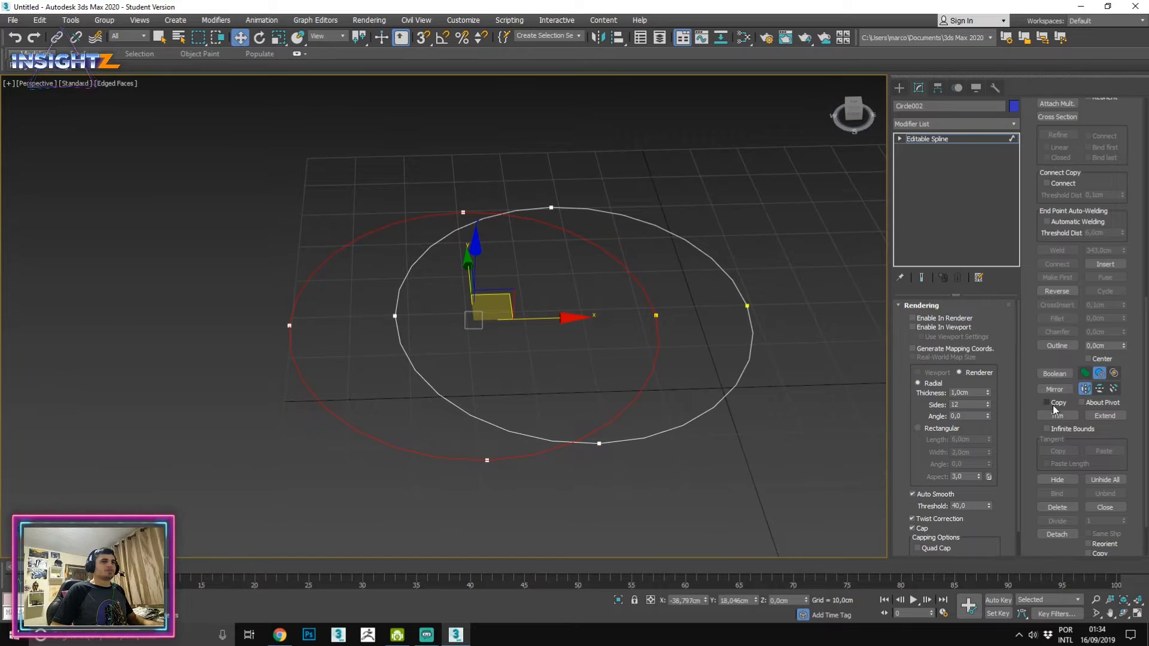
# Try a Boolean Intersection of the two largely overlapping circles, and undo it.
pyautogui.click(1116, 377)
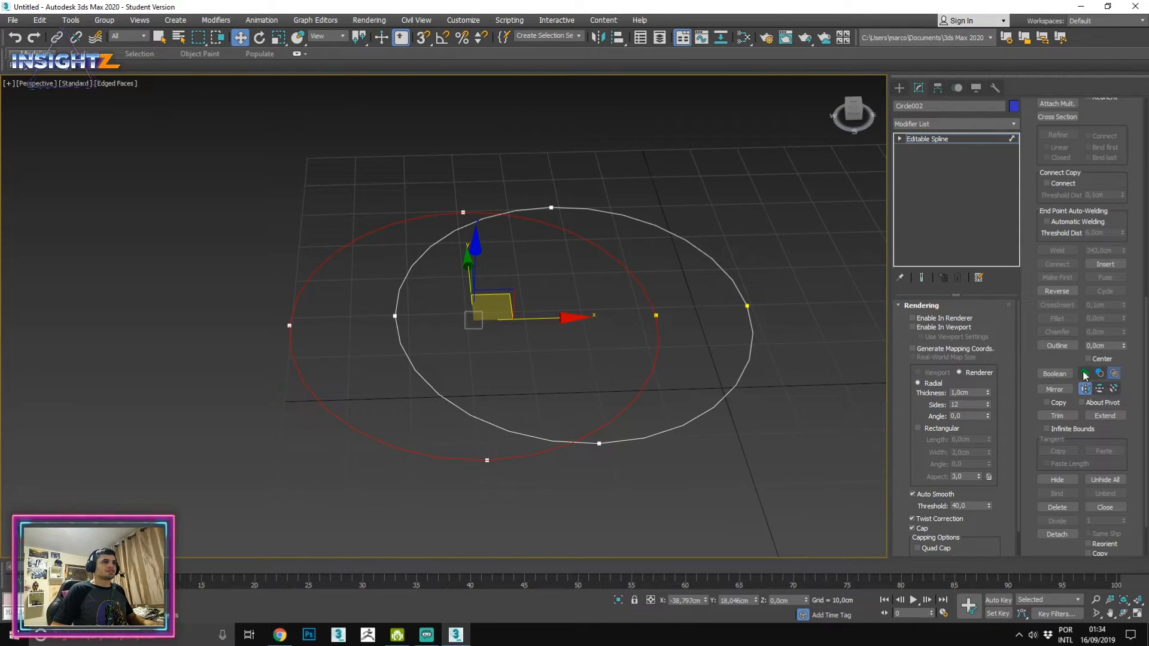
pyautogui.keyDown('alt'); pyautogui.moveTo(585, 244); pyautogui.dragTo(567, 256, button='middle'); pyautogui.keyUp('alt')
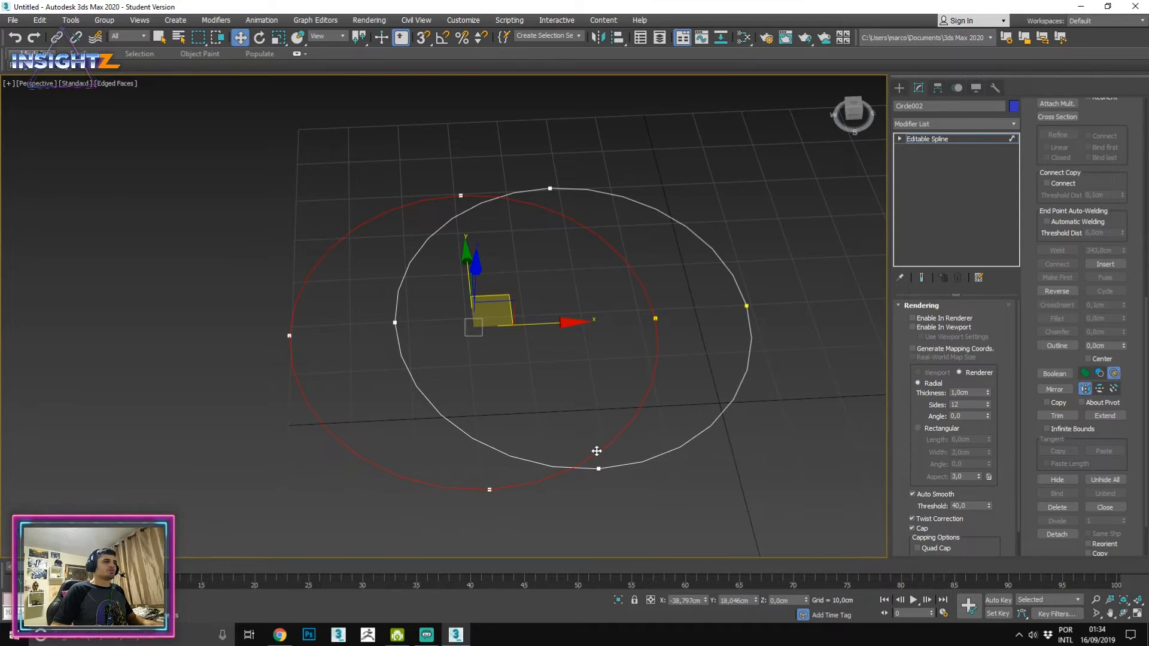
pyautogui.click(1063, 375)
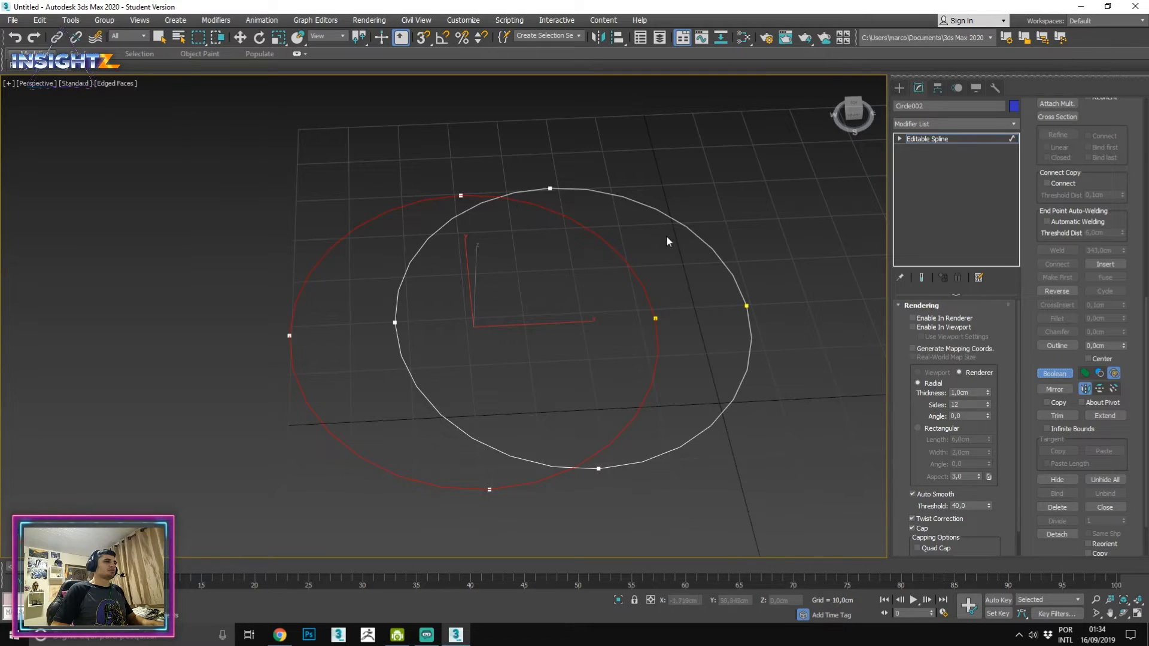
pyautogui.click(708, 241)
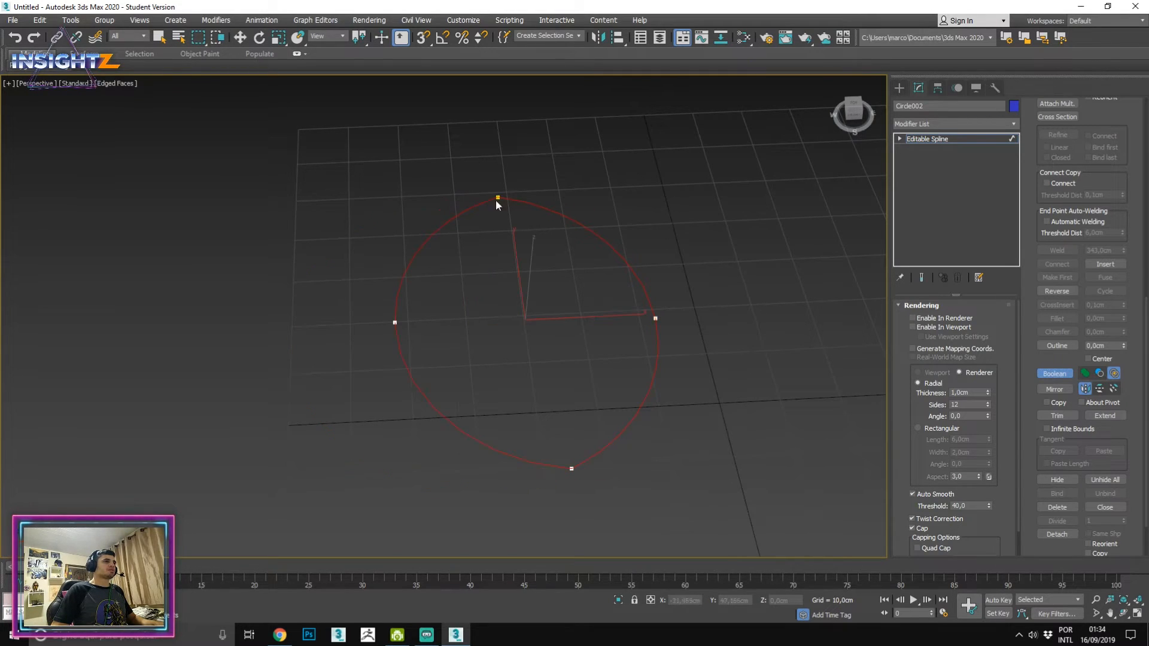
pyautogui.hotkey('ctrl', 'z')
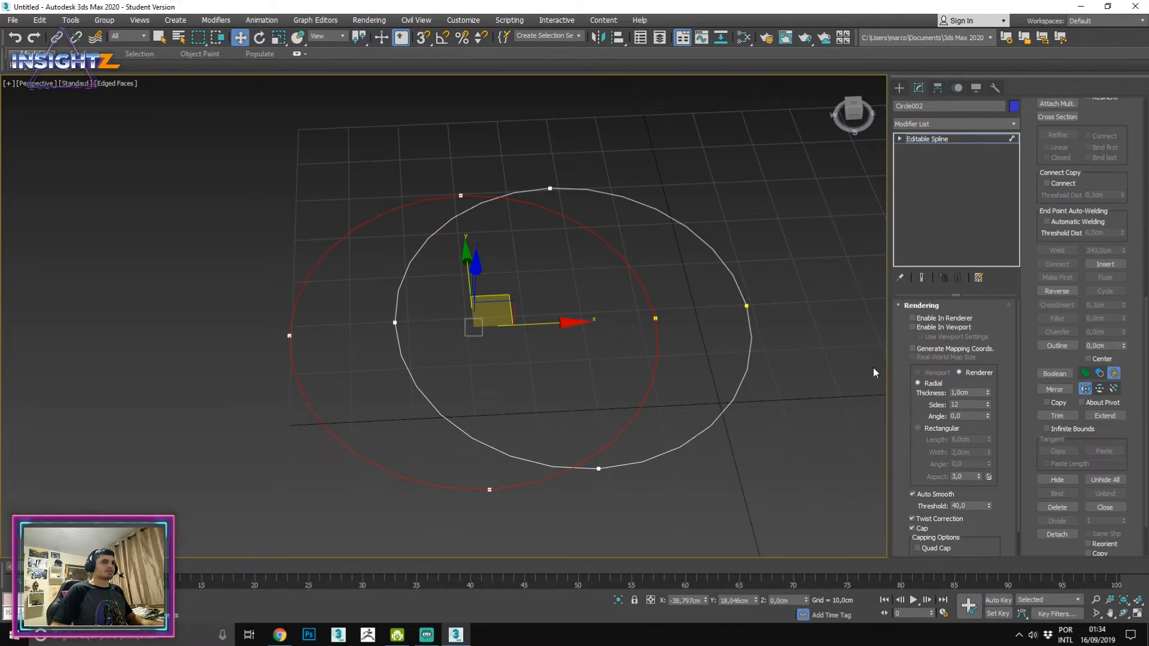
# Deselect the splines and try trimming the right circle's outer arc with Trim, undoing each attempt.
pyautogui.scroll(-1, 1108, 328)
pyautogui.click(1057, 398)
pyautogui.click(745, 304)
pyautogui.hotkey('ctrl', 'z')
pyautogui.click(1069, 396)
pyautogui.click(821, 382)
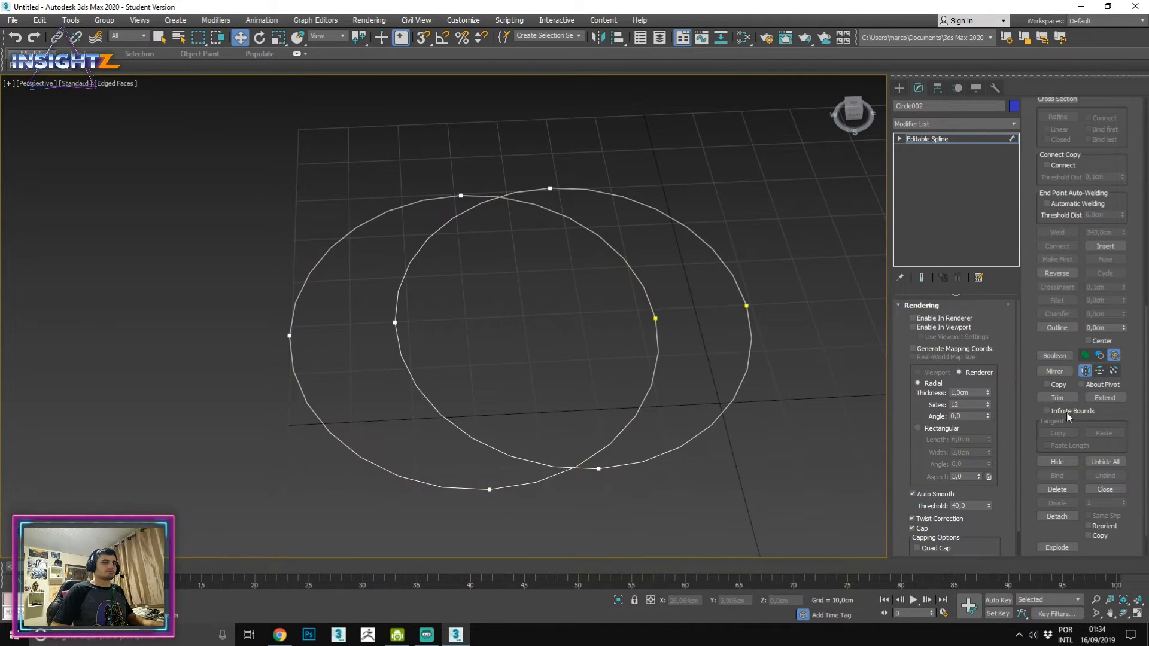
pyautogui.click(1058, 398)
pyautogui.click(748, 306)
pyautogui.hotkey('ctrl', 'z')
# Try trimming individual arcs around the circles' upper crossing, including the left circle's outer arc, undo each trim, and leave Trim.
pyautogui.click(472, 209)
pyautogui.hotkey('ctrl', 'z')
pyautogui.click(459, 217)
pyautogui.hotkey('ctrl', 'z')
pyautogui.click(535, 207)
pyautogui.hotkey('ctrl', 'z')
pyautogui.click(423, 204)
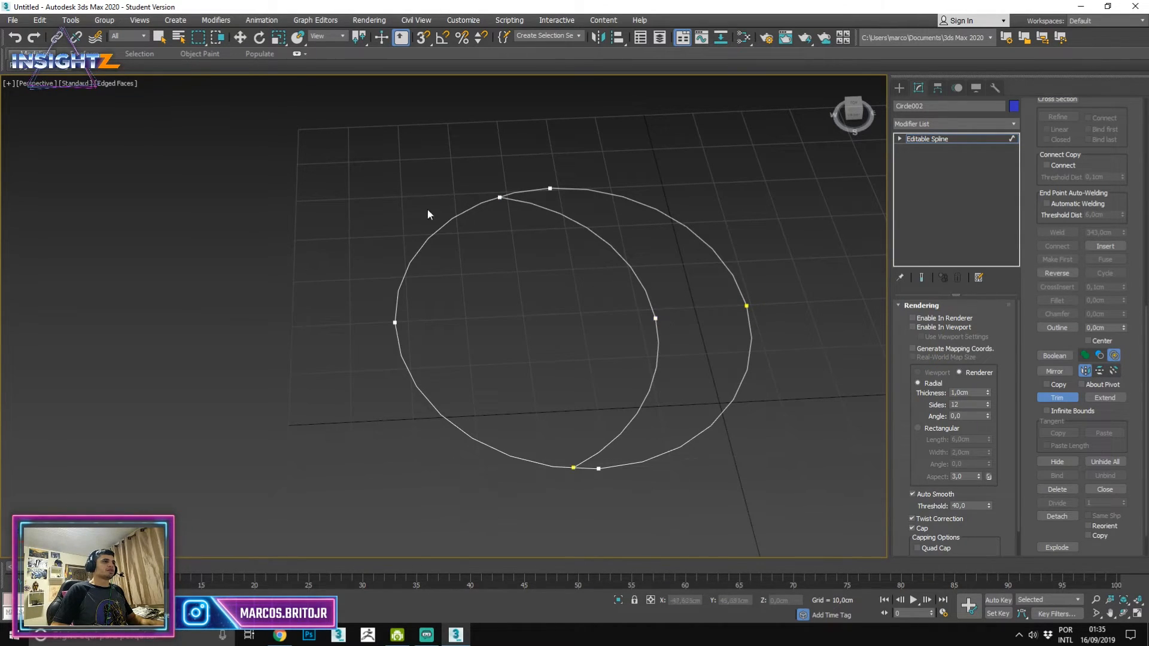
pyautogui.hotkey('ctrl', 'z')
pyautogui.click(436, 194)
pyautogui.hotkey('ctrl', 'z')
pyautogui.click(1058, 399)
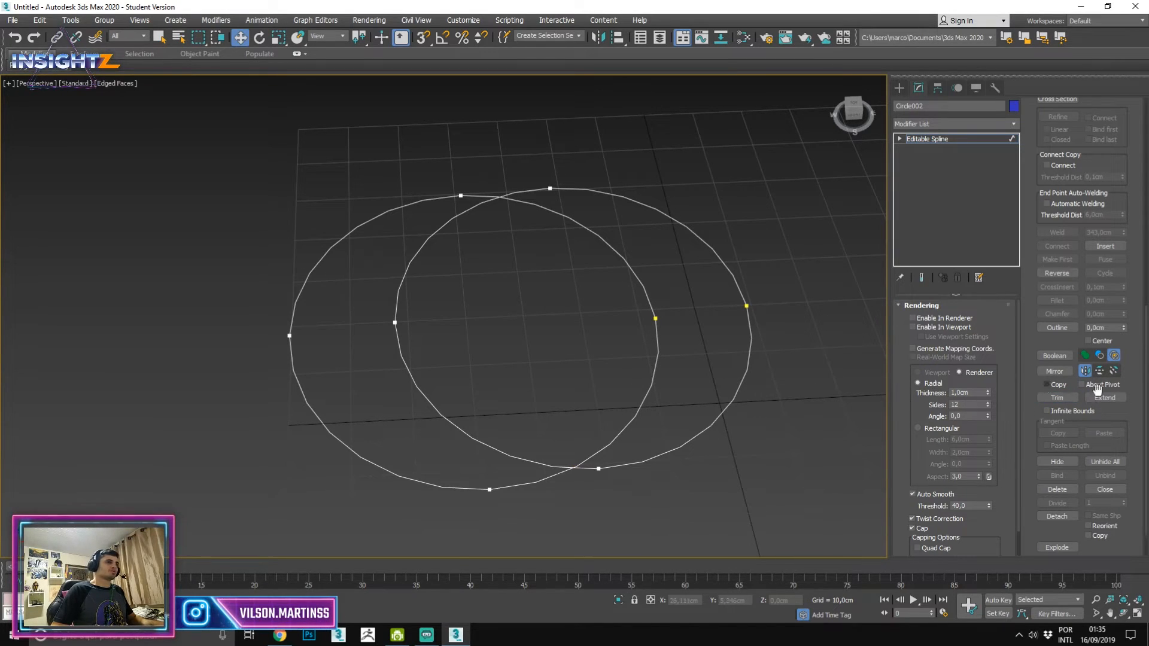
# Switch to vertex level and draw a straight open line with Create Line beyond the right circle's upper side.
pyautogui.click(1111, 398)
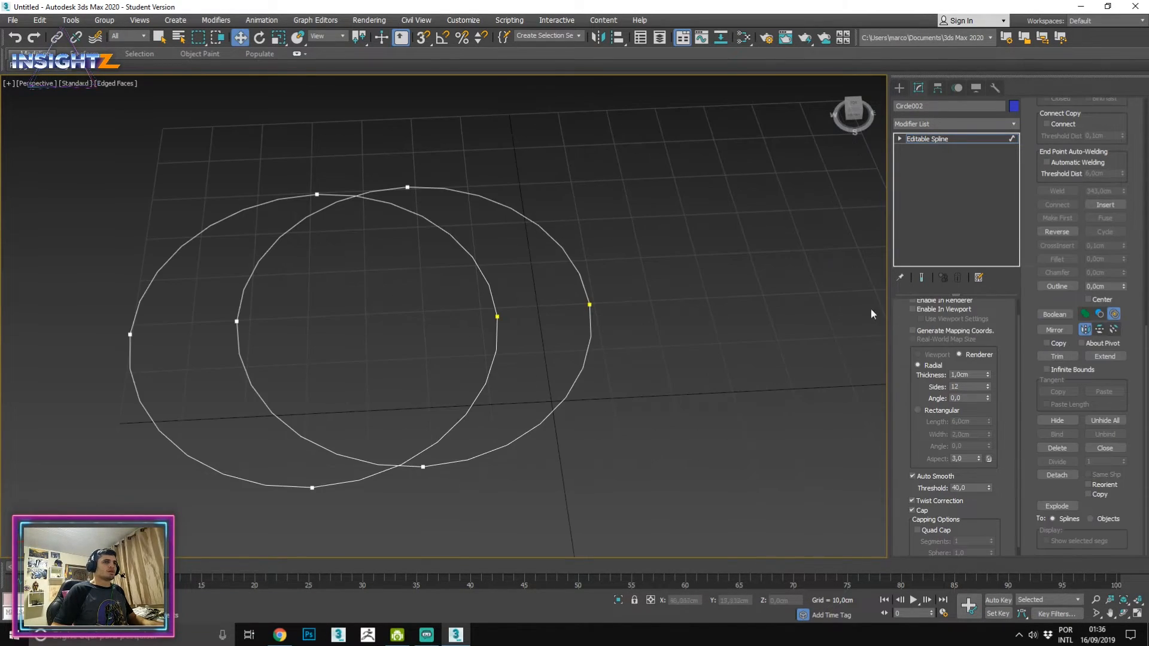
pyautogui.click(1109, 358)
pyautogui.click(1123, 358)
pyautogui.scroll(5, 1129, 312)
pyautogui.scroll(5, 1127, 283)
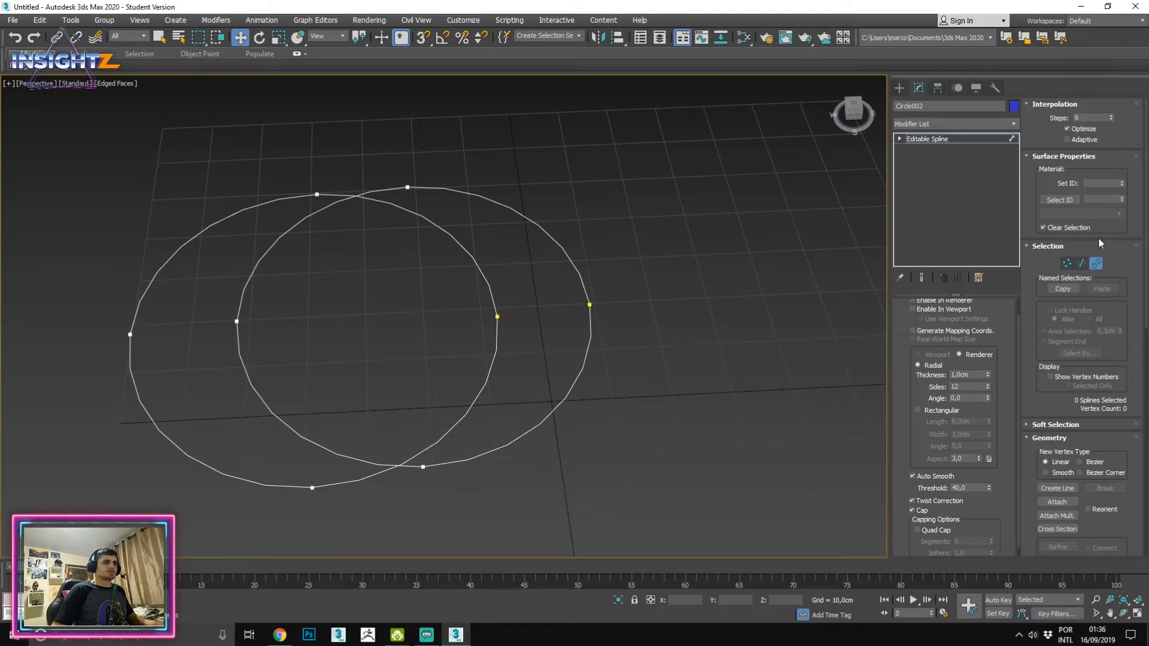
pyautogui.press('1')
pyautogui.scroll(-6, 1071, 180)
pyautogui.scroll(3, 1062, 199)
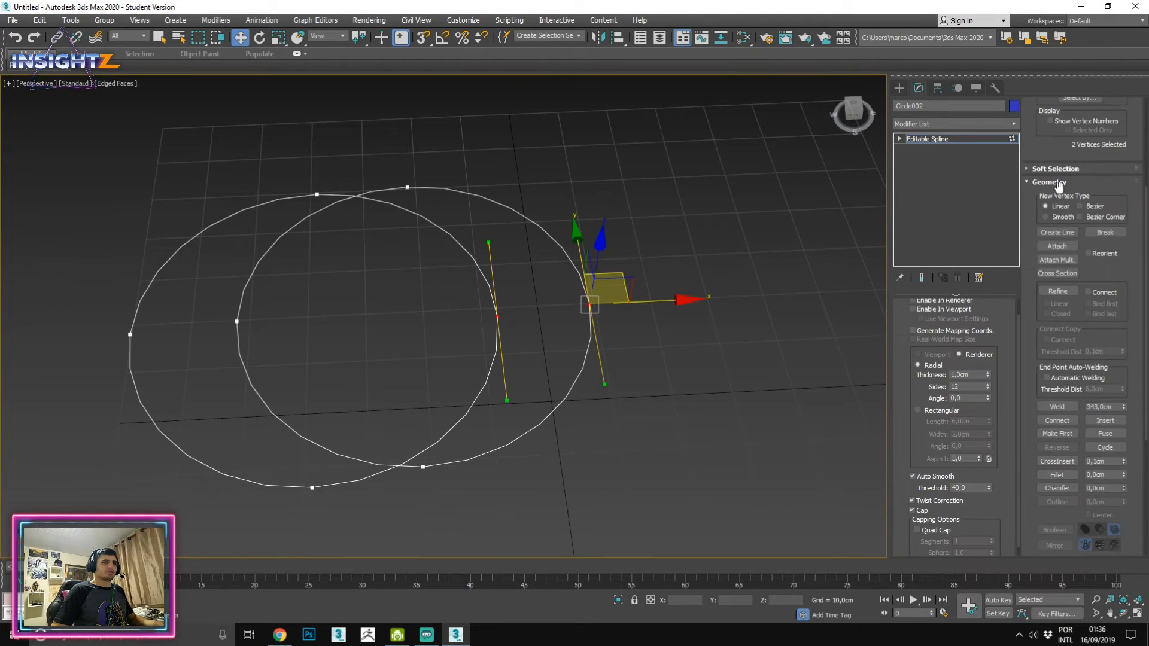
pyautogui.click(1058, 232)
pyautogui.click(824, 165)
pyautogui.click(628, 208)
pyautogui.rightClick(778, 335)
# Draw a second straight open line beyond the right circle's lower side and finish line creation.
pyautogui.click(872, 405)
pyautogui.click(668, 374)
pyautogui.rightClick(770, 367)
pyautogui.rightClick(771, 367)
pyautogui.scroll(-5, 1071, 293)
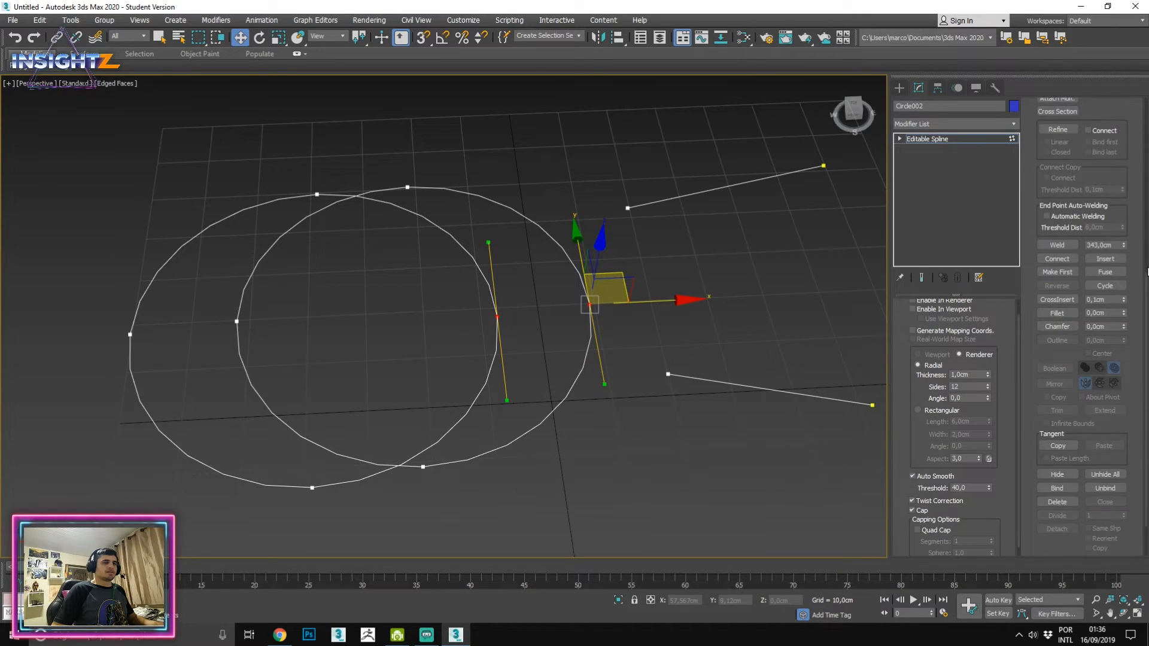
# Switch to spline level and use Extend to lengthen both lines to the right circle.
pyautogui.press('3')
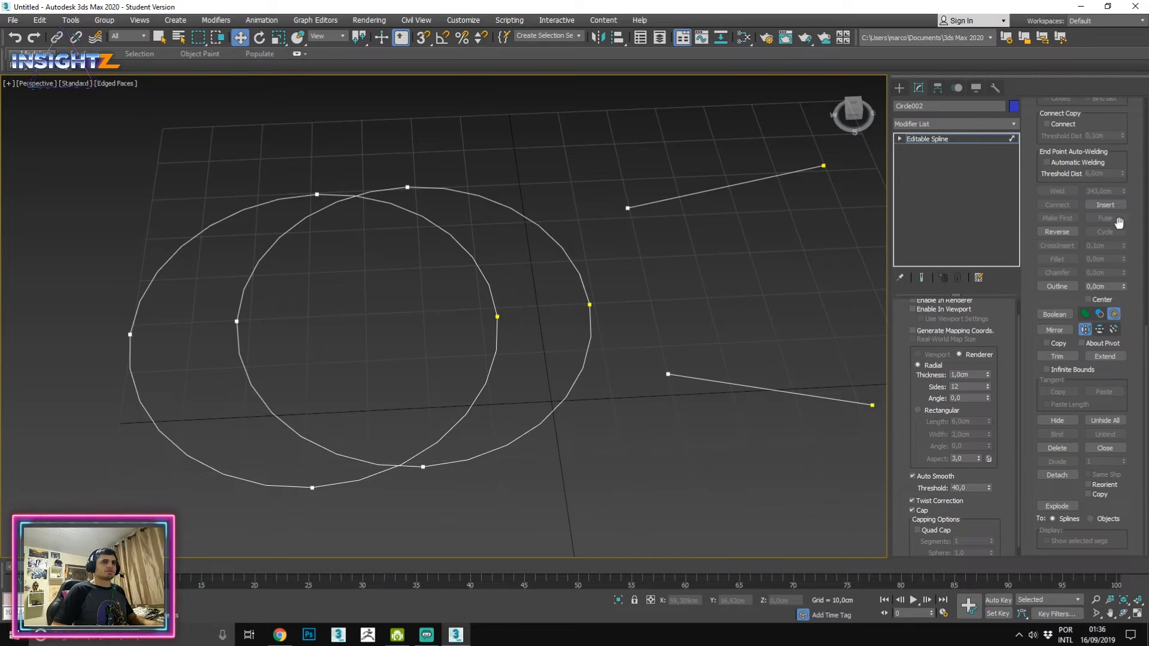
pyautogui.click(1104, 356)
pyautogui.click(668, 374)
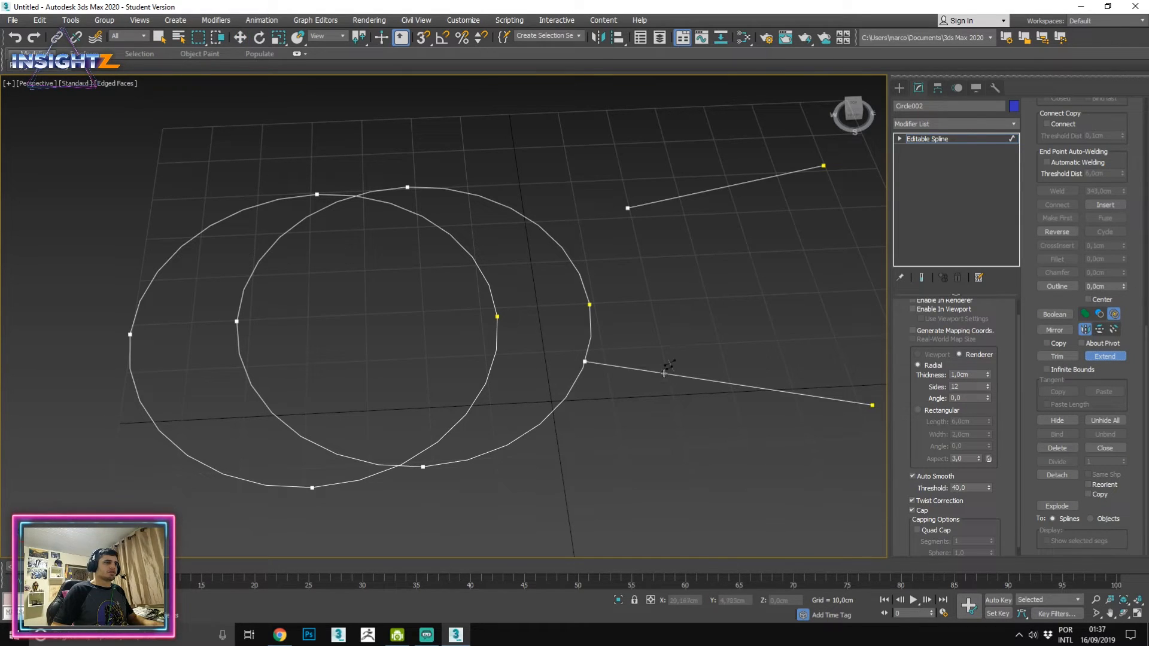
pyautogui.click(625, 209)
pyautogui.moveTo(626, 209); pyautogui.dragTo(578, 245, button='middle')
# Select both extended lines and delete them, leaving only the two circles.
pyautogui.press('w')
pyautogui.moveTo(550, 185); pyautogui.dragTo(696, 384)
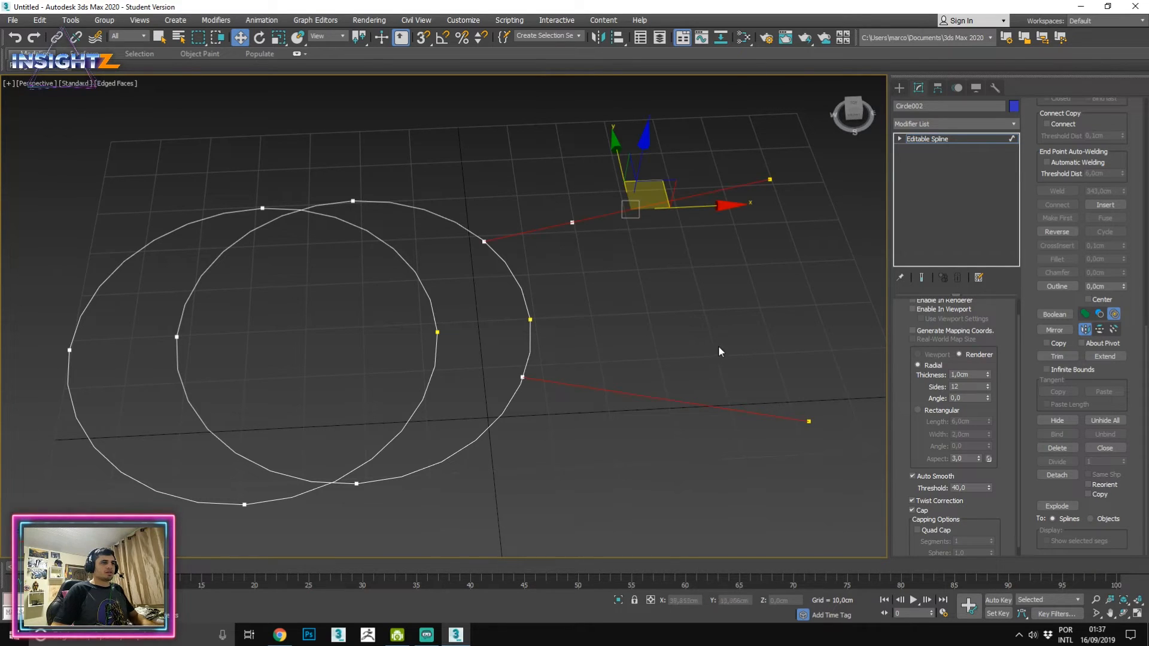
pyautogui.press('Delete')
pyautogui.moveTo(618, 364); pyautogui.dragTo(750, 346, button='middle')
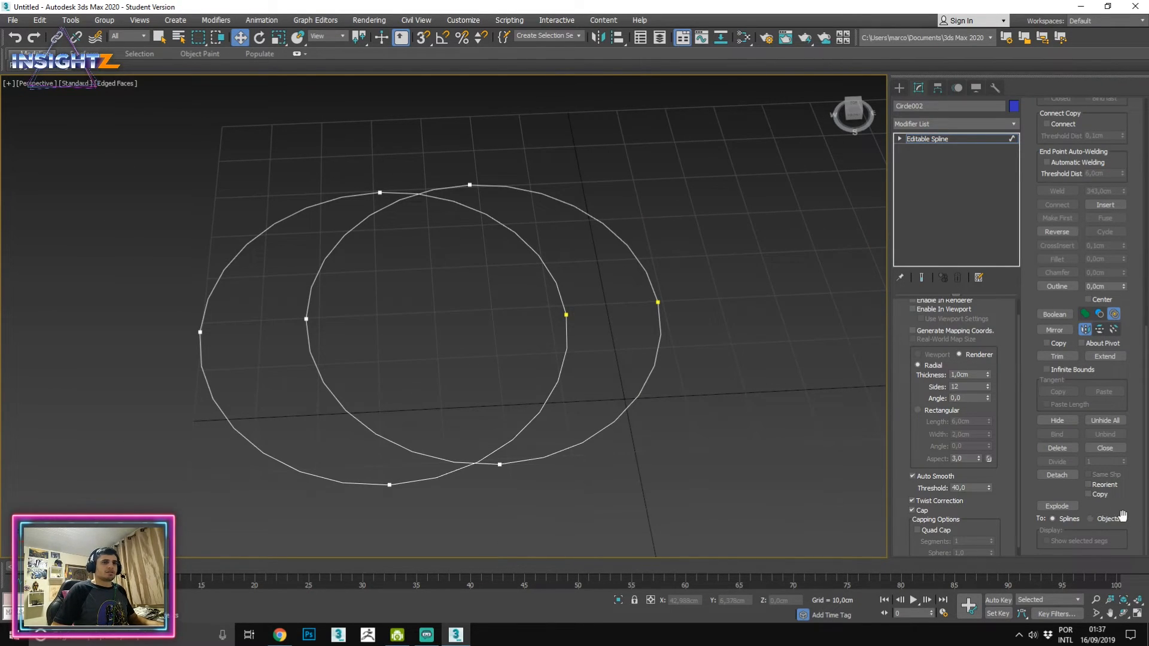
# Hide the right circle at spline level, and unhide all splines again.
pyautogui.moveTo(726, 351); pyautogui.dragTo(727, 351)
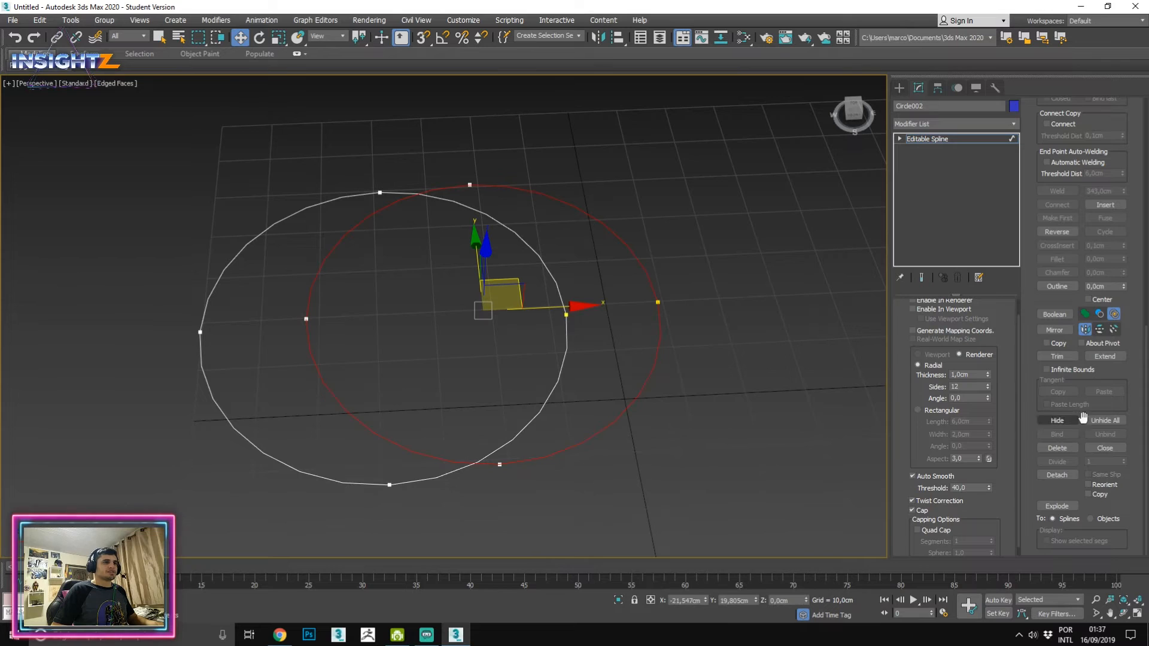
pyautogui.click(1059, 422)
pyautogui.click(1105, 421)
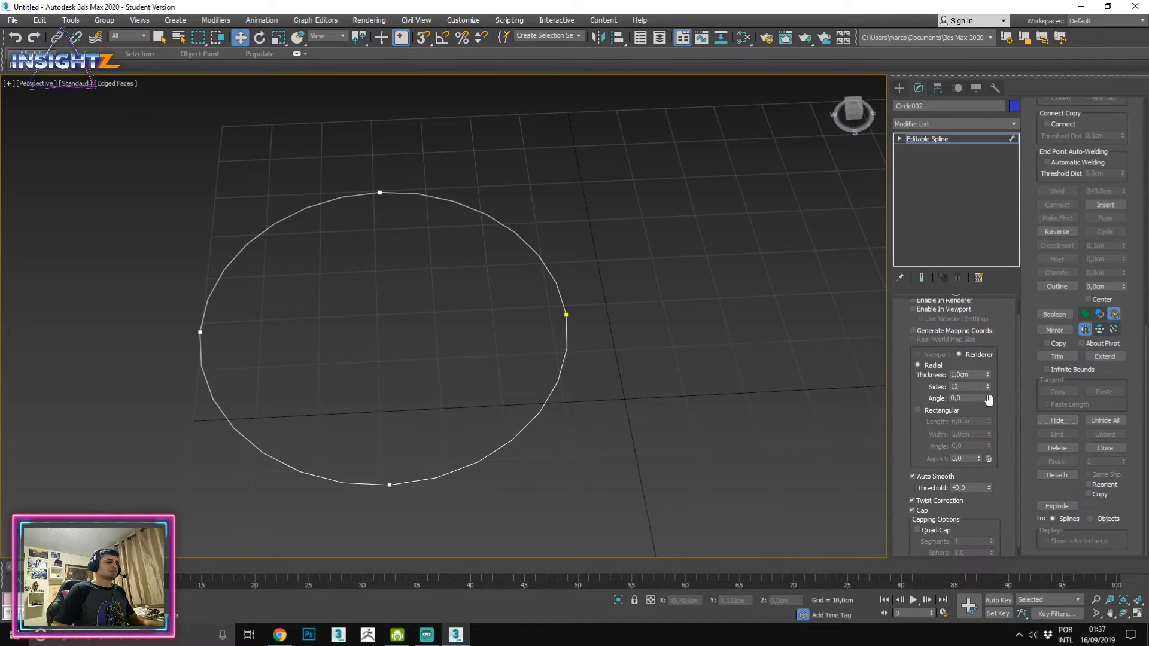
# With the right circle's rightmost vertex hidden at vertex level, move its upper and lower vertices inward, and unhide all.
pyautogui.press('1')
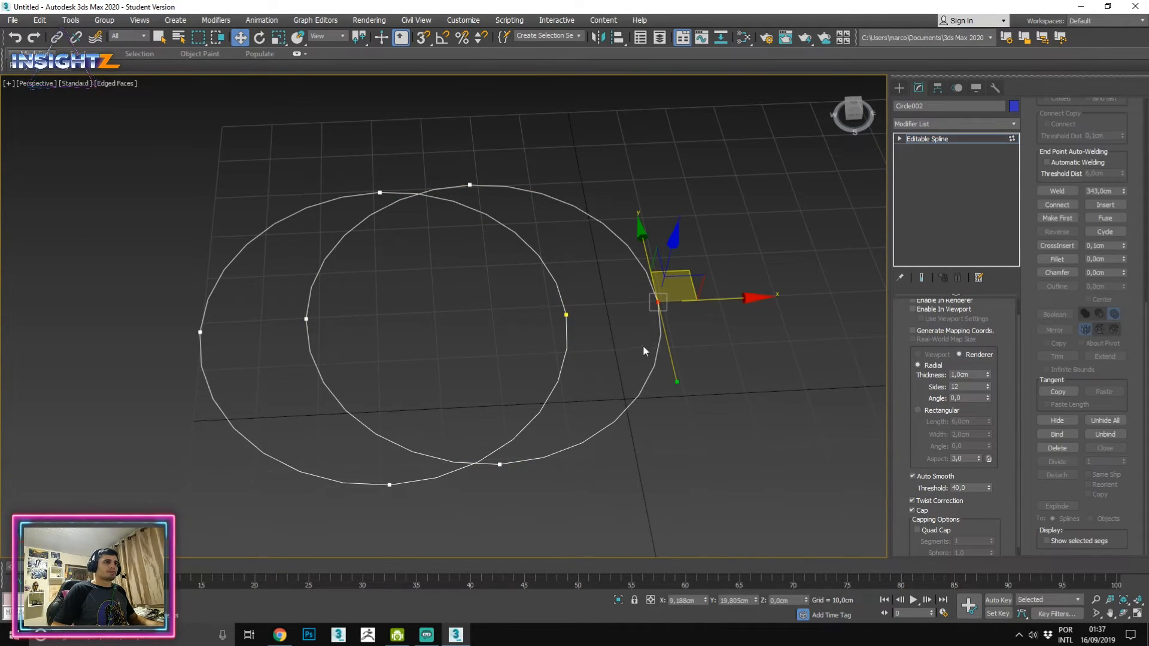
pyautogui.click(1056, 447)
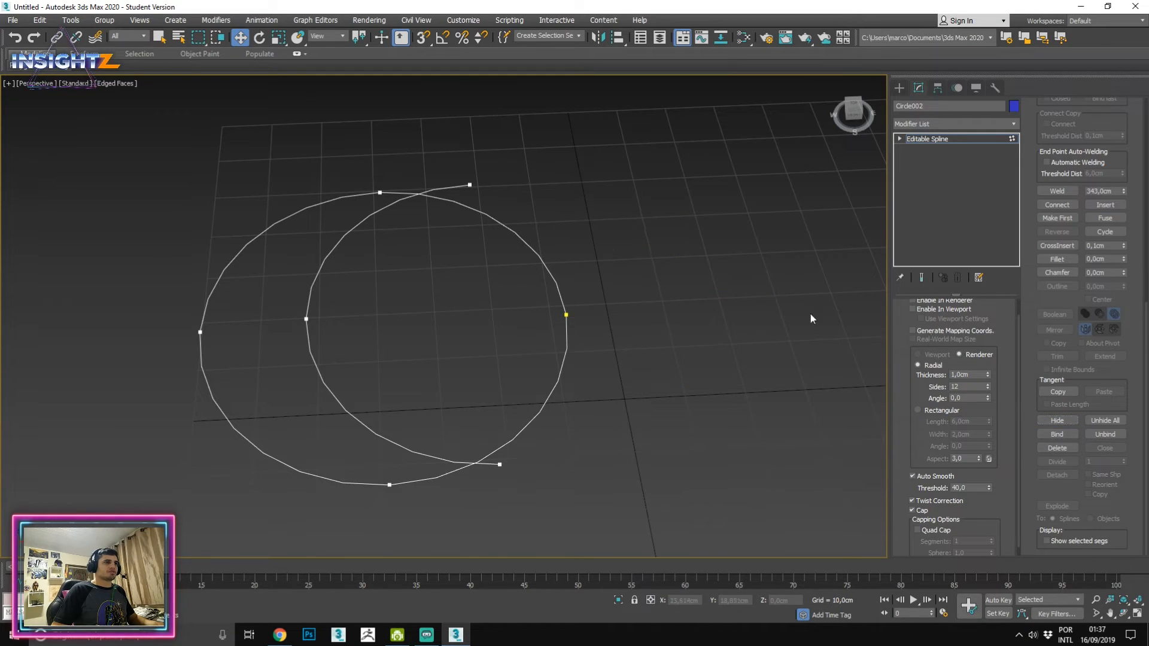
pyautogui.click(469, 185)
pyautogui.moveTo(470, 185); pyautogui.dragTo(437, 323)
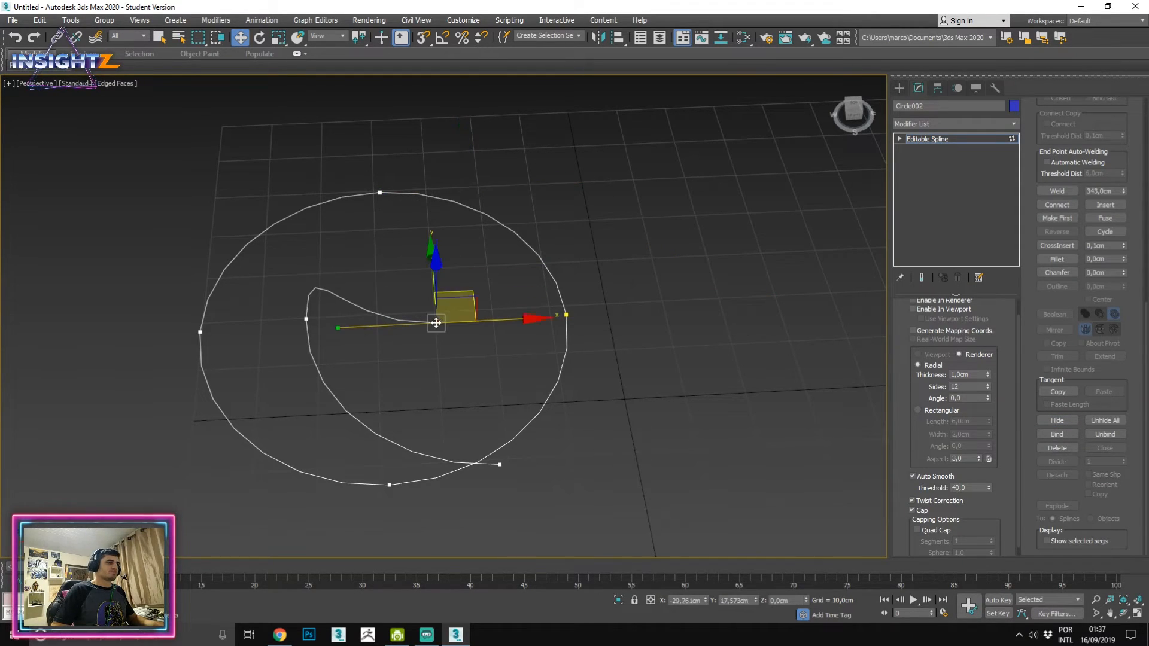
pyautogui.moveTo(502, 465); pyautogui.dragTo(412, 360)
pyautogui.click(546, 350)
pyautogui.click(1105, 420)
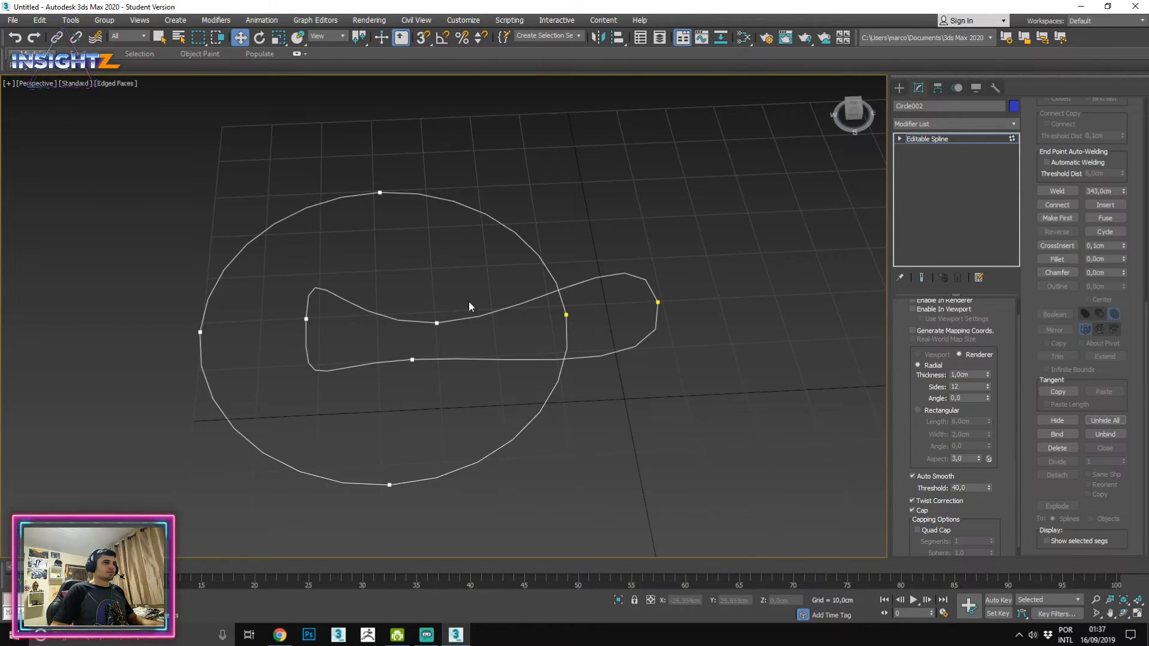
# Undo the unhiding, the two inward vertex moves and the vertex hiding to restore the right circle.
pyautogui.hotkey('ctrl', 'z')
pyautogui.hotkey('ctrl', 'z')
pyautogui.hotkey('ctrl', 'z')
pyautogui.hotkey('ctrl', 'z')
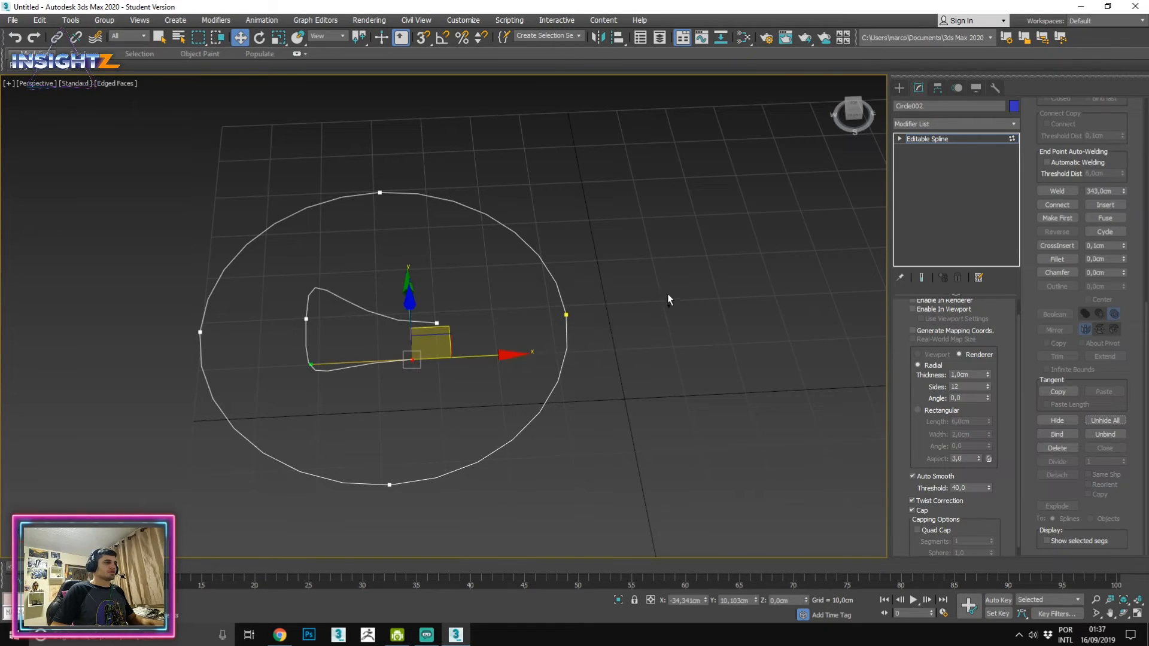
pyautogui.hotkey('ctrl', 'z')
pyautogui.hotkey('ctrl', 'z')
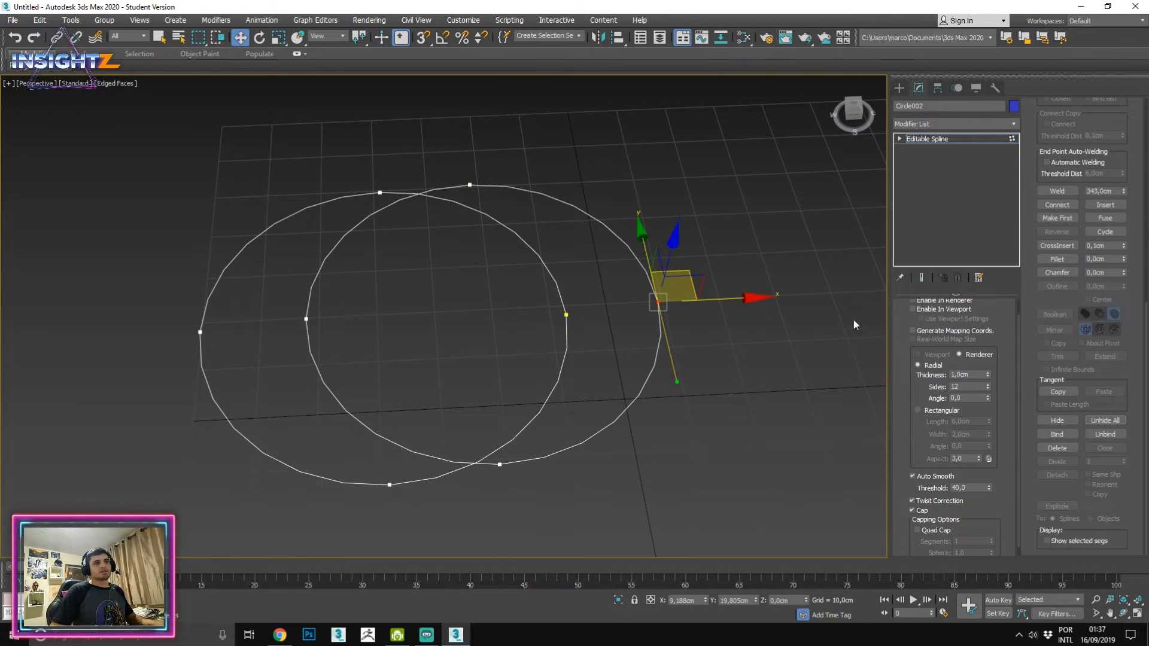
# Return to spline level and detach the right circle as a separate object.
pyautogui.press('2')
pyautogui.press('3')
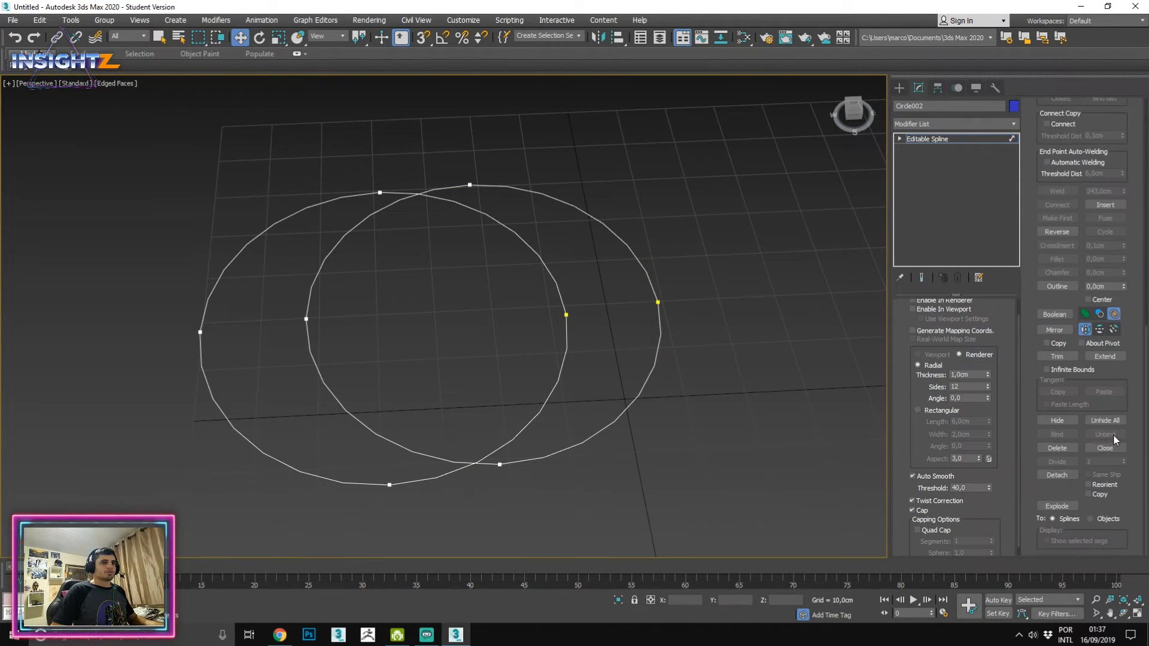
pyautogui.moveTo(729, 273); pyautogui.dragTo(536, 291)
pyautogui.click(1057, 475)
pyautogui.click(613, 324)
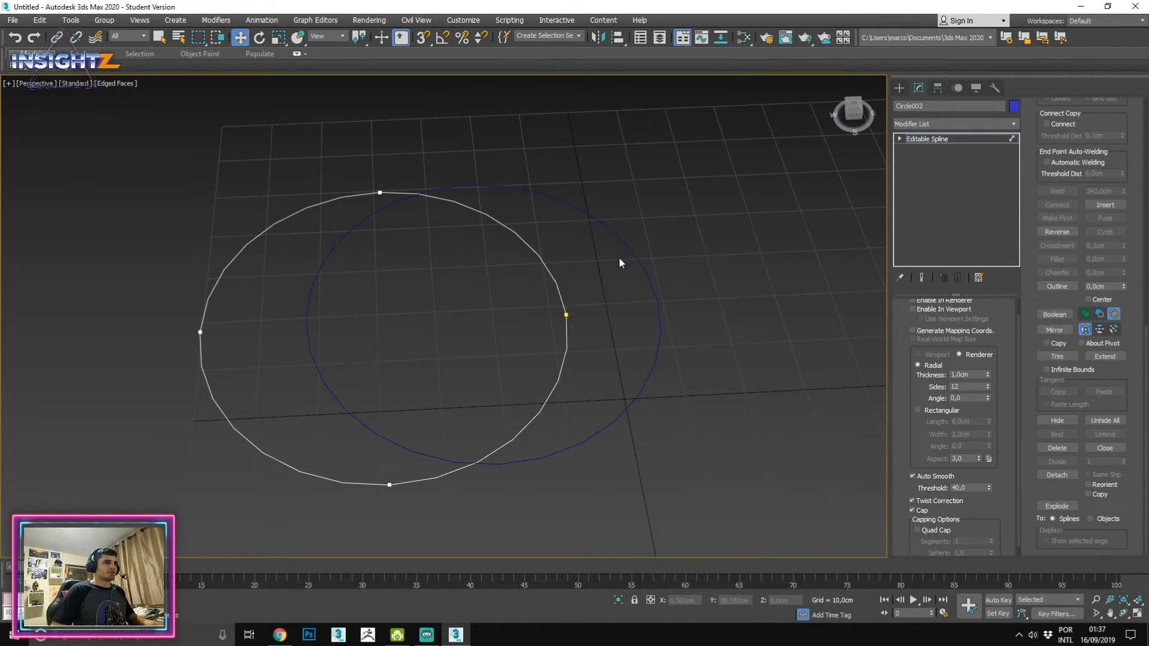
# Attach the detached circle back to the editable spline and leave Attach mode.
pyautogui.scroll(5, 1077, 299)
pyautogui.click(1058, 265)
pyautogui.click(656, 289)
pyautogui.scroll(-5, 1089, 312)
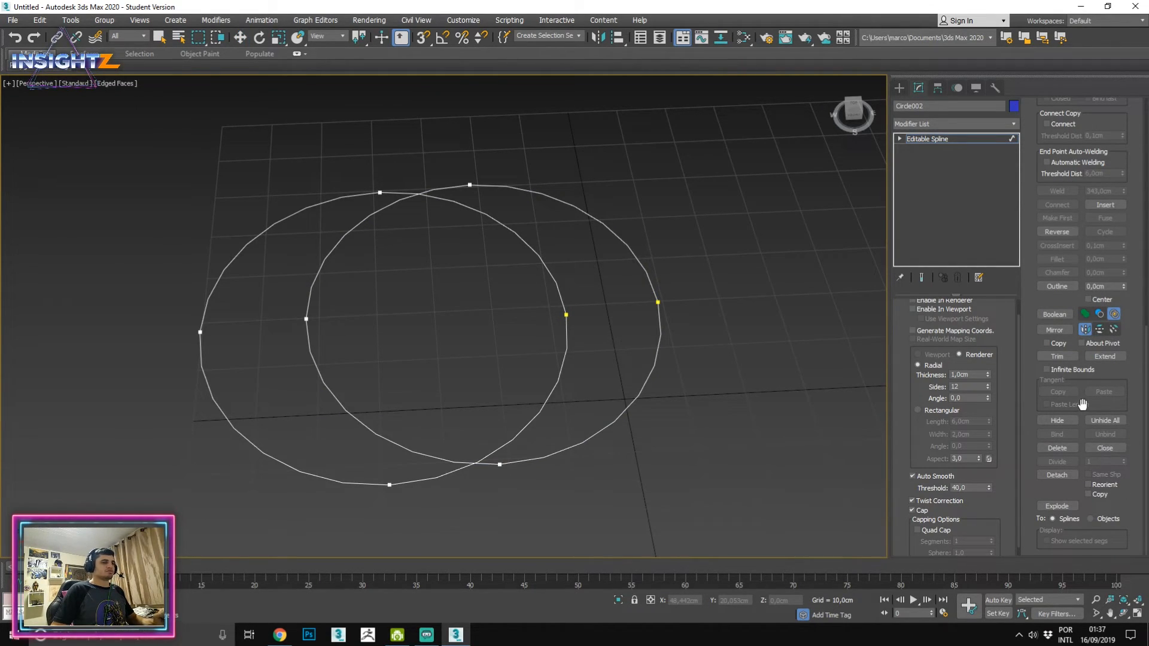
pyautogui.rightClick(756, 374)
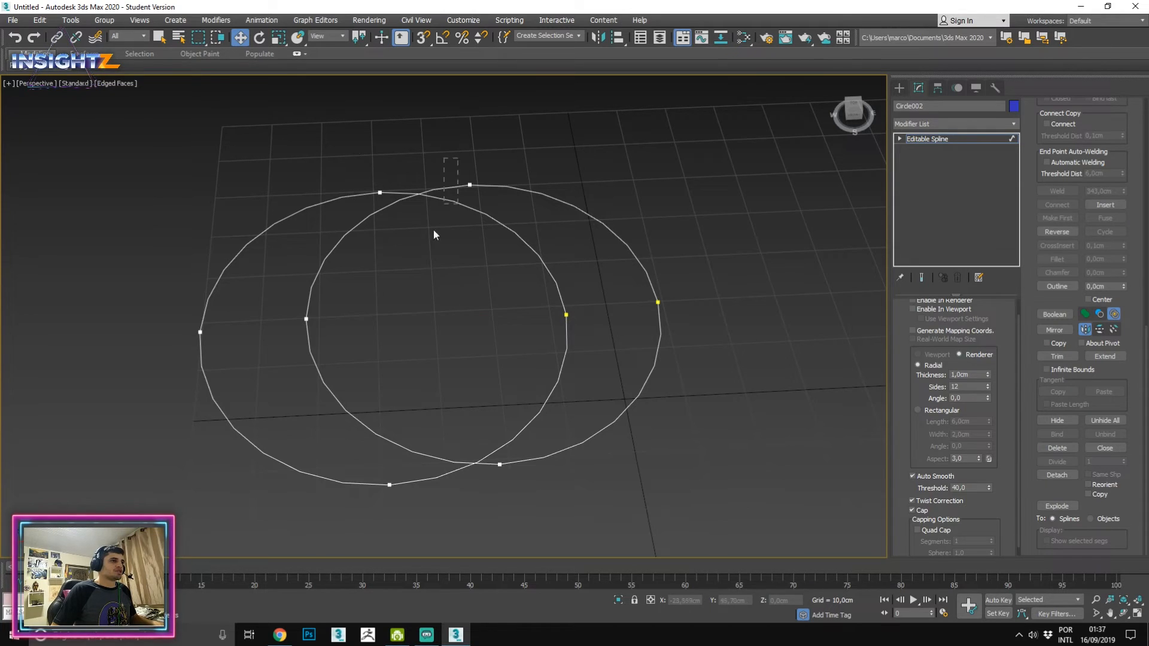
# Try deleting the right circle and undo the deletions.
pyautogui.hotkey('ctrl', 'a')
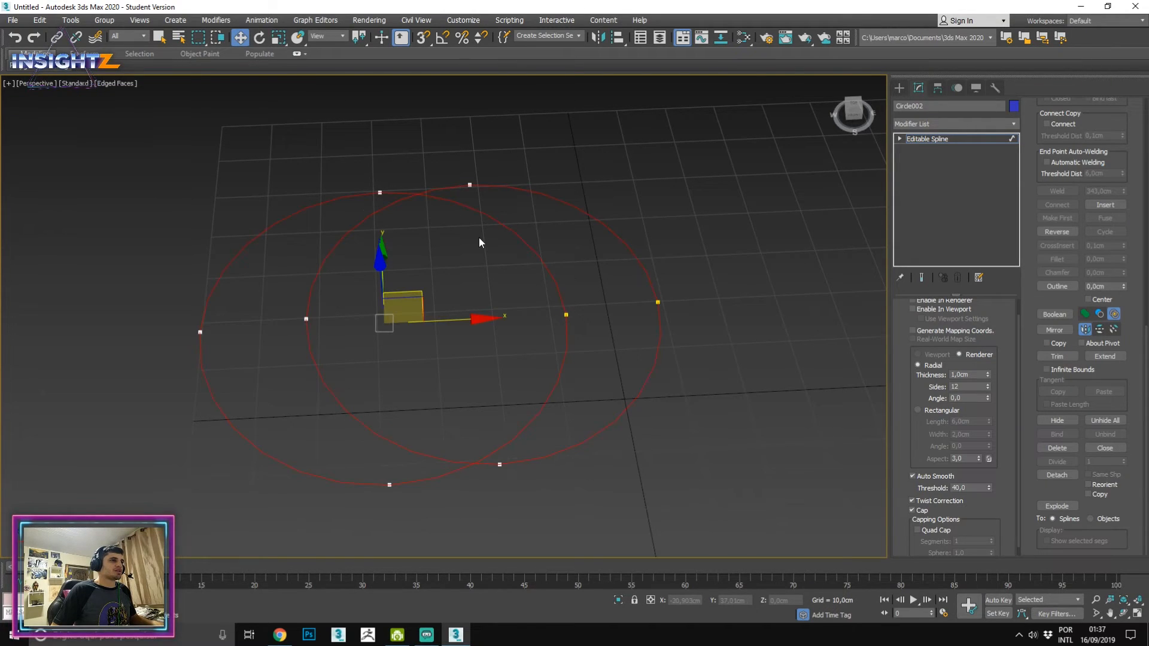
pyautogui.click(426, 154)
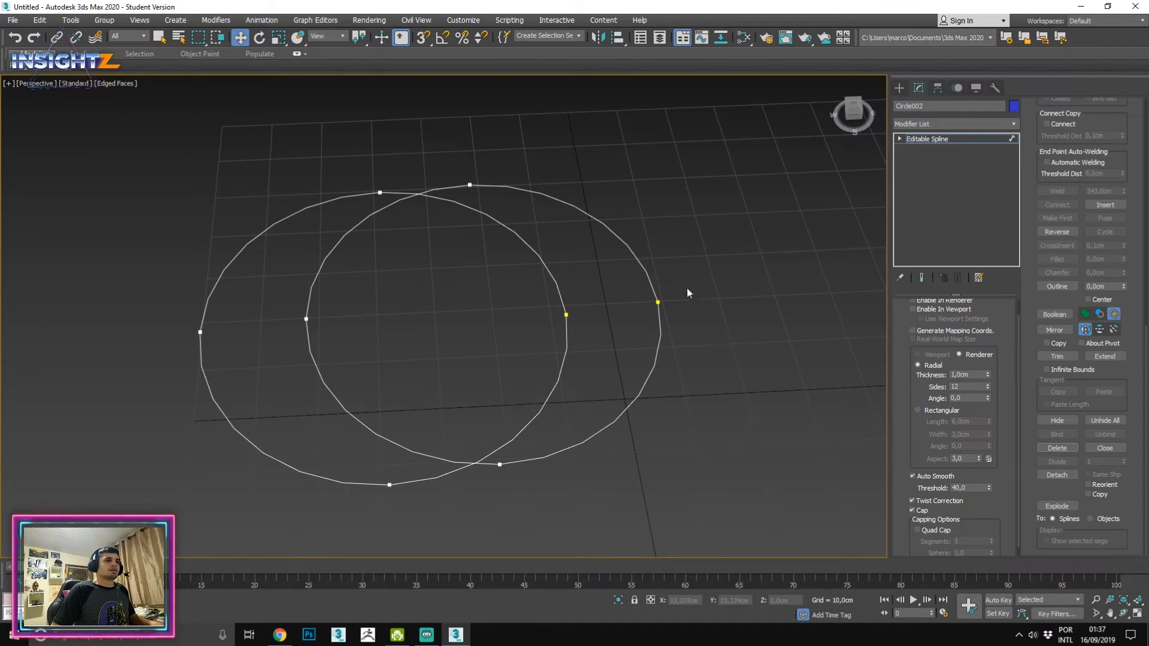
pyautogui.click(658, 324)
pyautogui.press('Delete')
pyautogui.hotkey('ctrl', 'z')
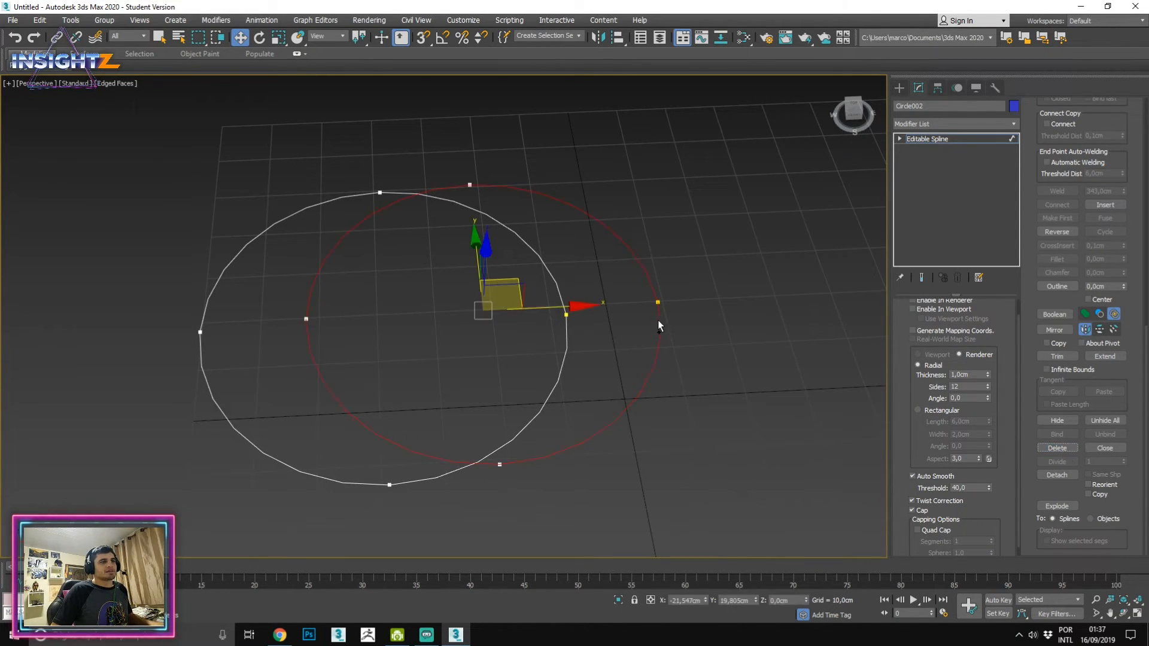
pyautogui.click(601, 401)
pyautogui.click(625, 403)
pyautogui.press('Delete')
pyautogui.hotkey('ctrl', 'z')
pyautogui.hotkey('ctrl', 'z')
pyautogui.hotkey('ctrl', 'z')
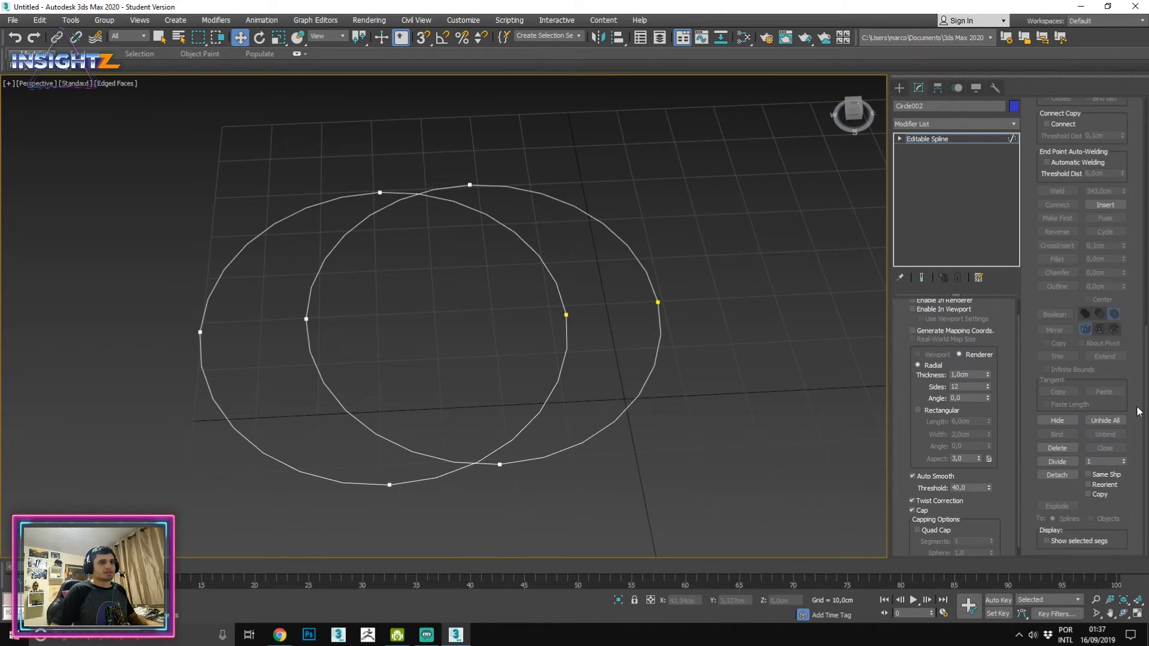
pyautogui.hotkey('ctrl', 'z')
pyautogui.hotkey('ctrl', 'z')
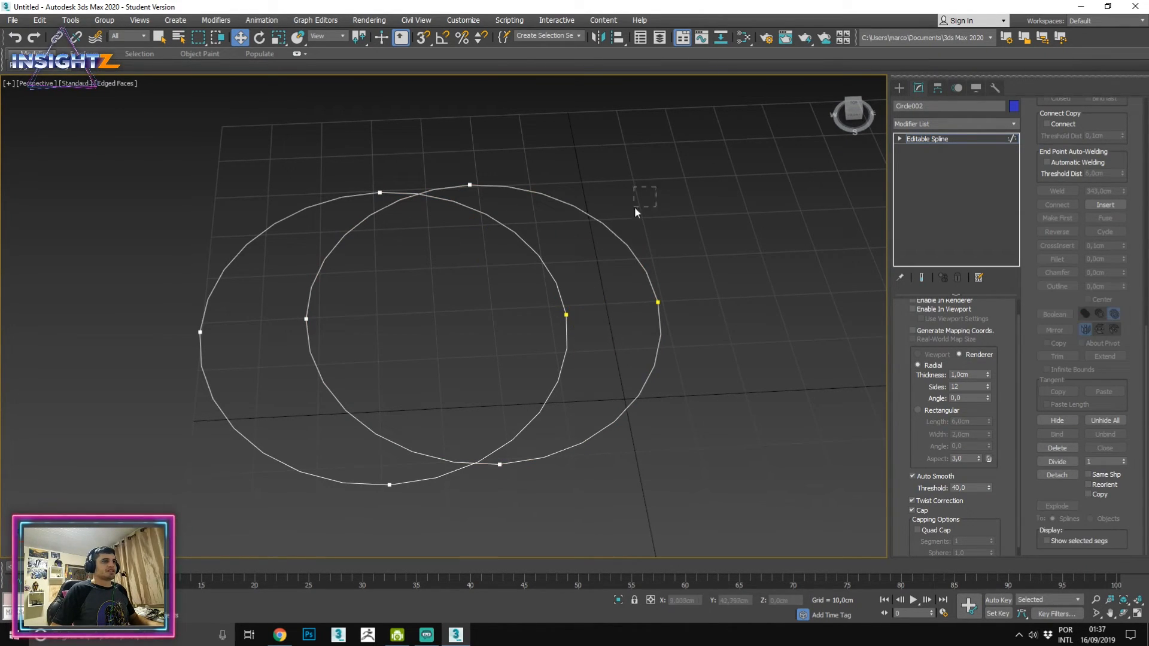
# At segment level, divide the right circle's upper-right and lower-right segments with a Divide value of 1.
pyautogui.click(617, 234)
pyautogui.click(1057, 461)
pyautogui.click(596, 240)
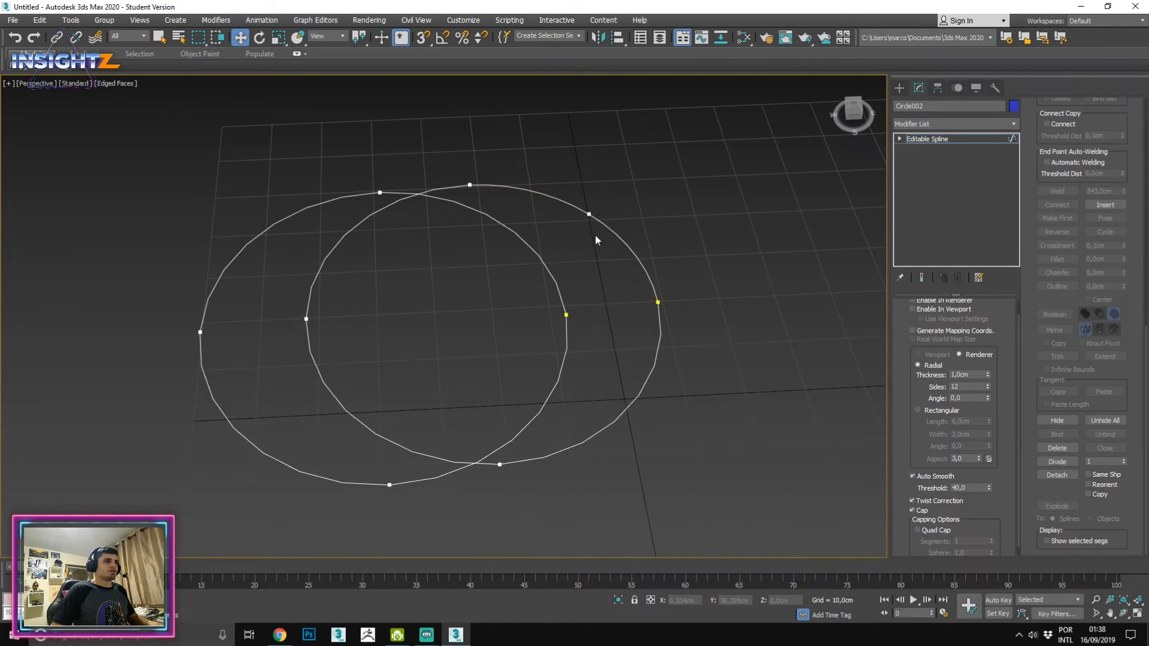
pyautogui.click(629, 395)
pyautogui.click(1057, 462)
# Set the Divide value to 17 and divide the left circle's upper-right segment.
pyautogui.click(462, 393)
pyautogui.click(350, 417)
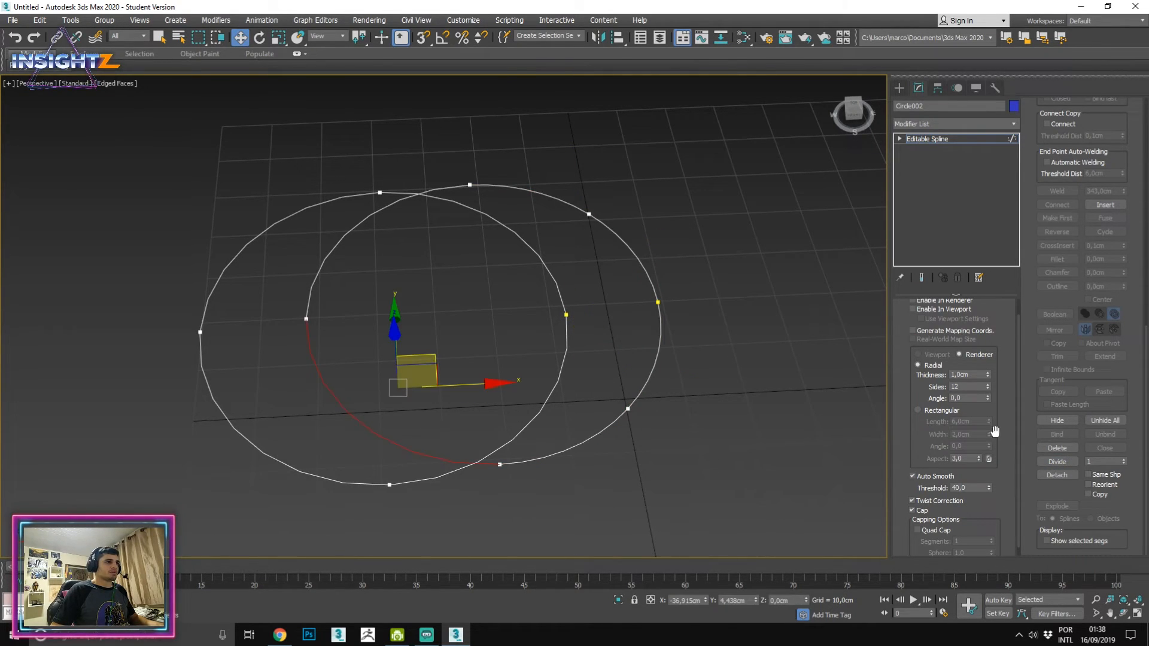
pyautogui.click(541, 238)
pyautogui.click(543, 244)
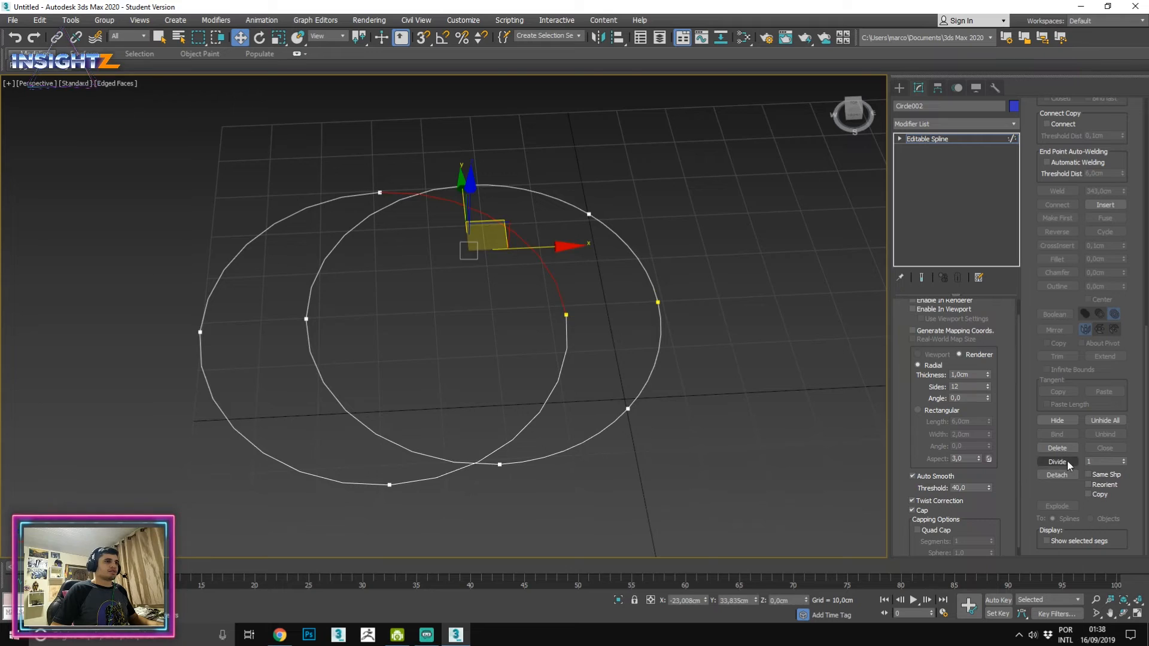
pyautogui.moveTo(1125, 464); pyautogui.dragTo(1123, 450)
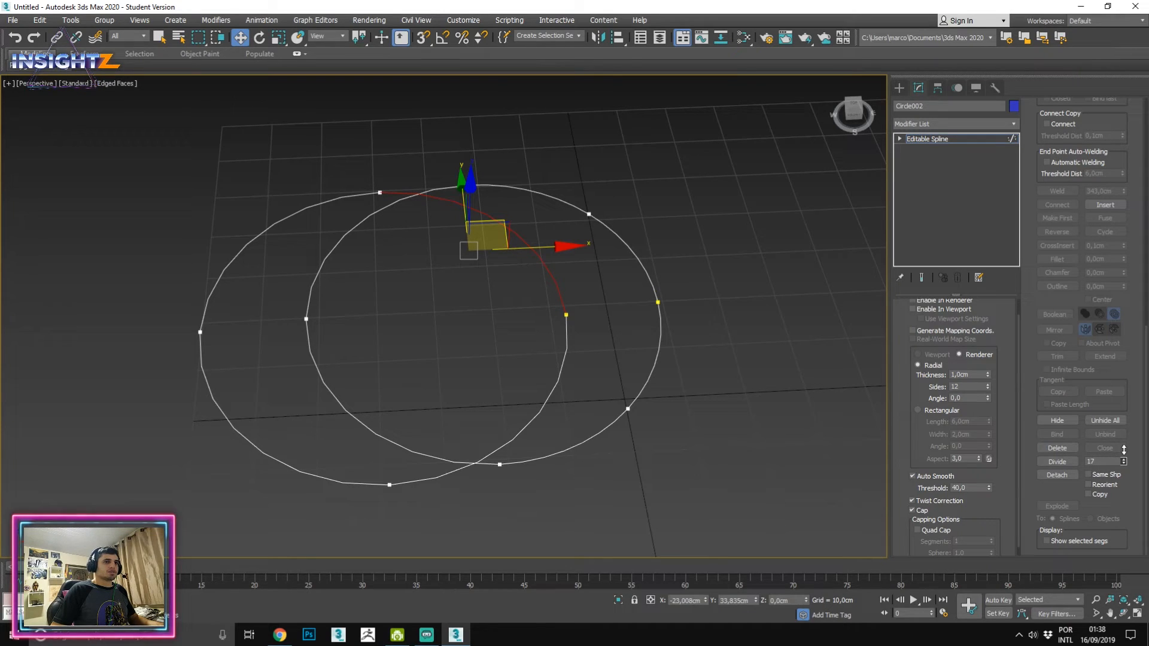
pyautogui.click(1057, 462)
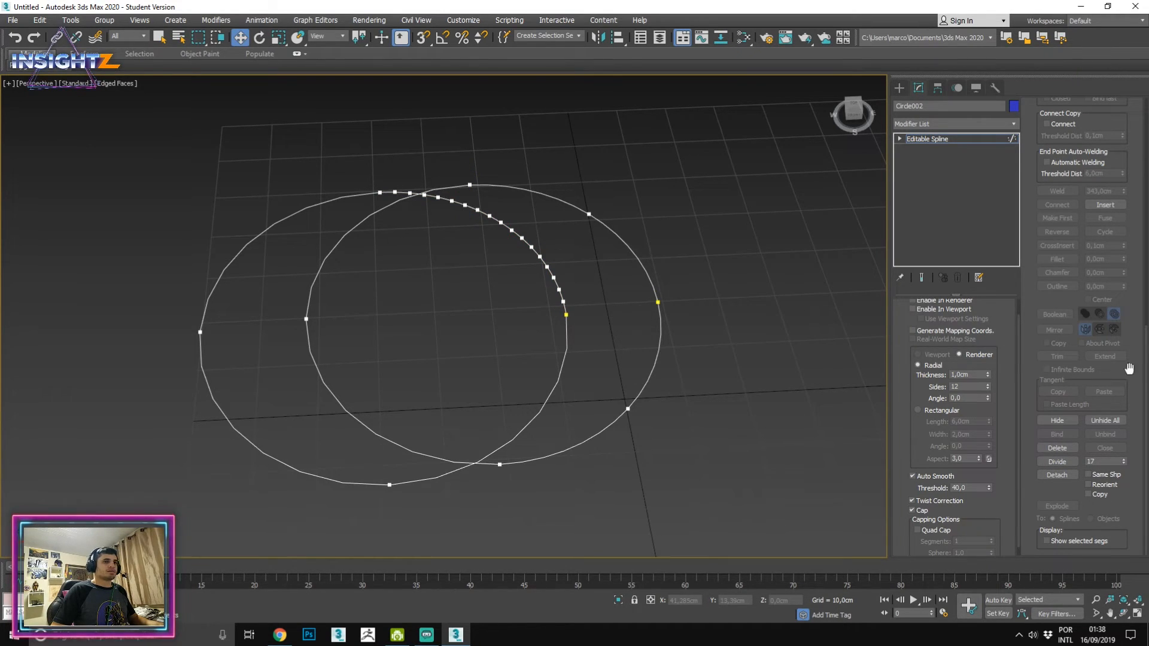
# Select both circles at spline level and explode their segments into separate splines.
pyautogui.click(646, 377)
pyautogui.moveTo(462, 339); pyautogui.dragTo(700, 495)
pyautogui.click(1069, 505)
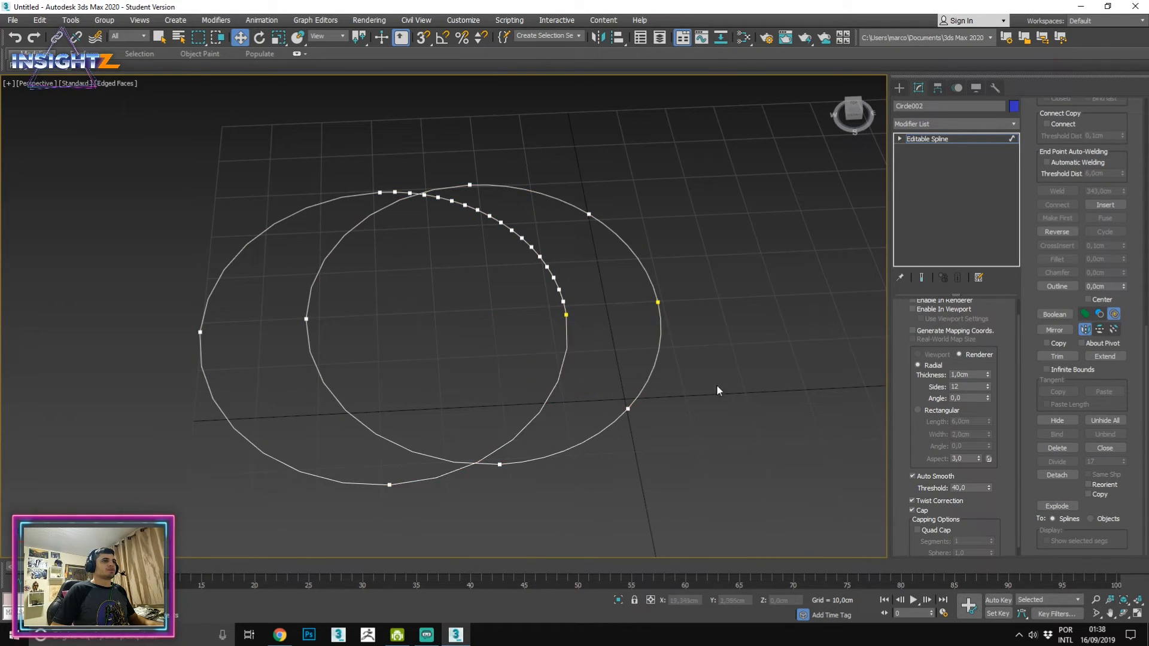
# Move several of the exploded arcs outward so that the circle pieces are separated from each other.
pyautogui.click(564, 396)
pyautogui.moveTo(487, 378); pyautogui.dragTo(796, 335)
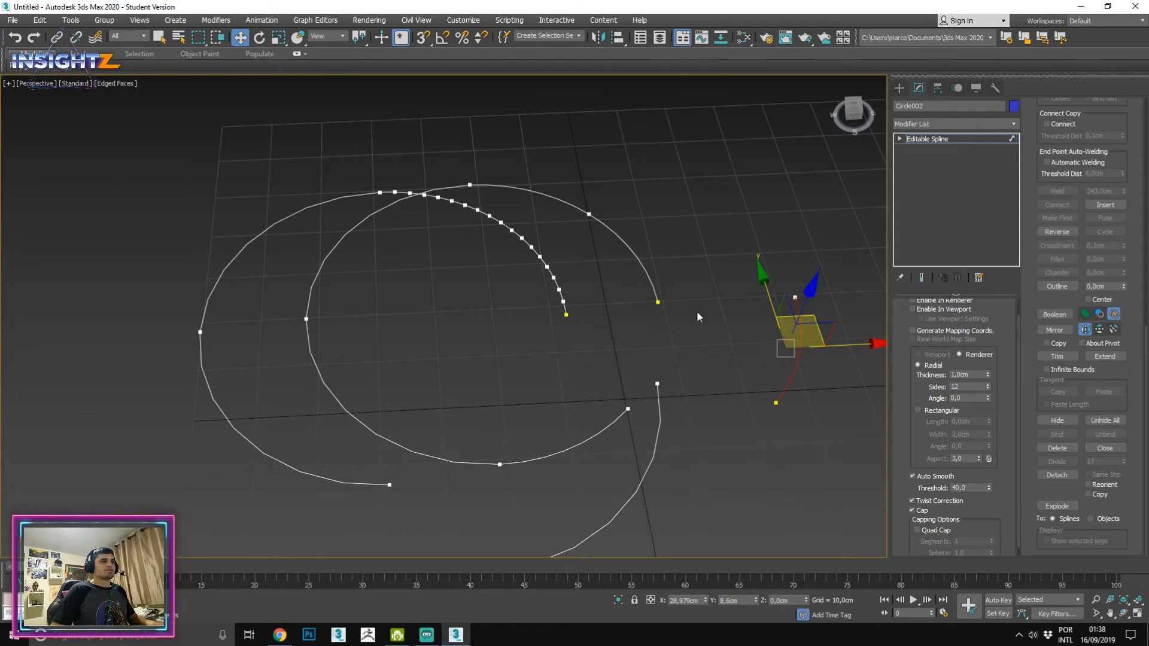
pyautogui.moveTo(684, 267); pyautogui.dragTo(600, 280, button='middle')
pyautogui.click(595, 280)
pyautogui.moveTo(595, 280); pyautogui.dragTo(700, 246)
pyautogui.moveTo(494, 232); pyautogui.dragTo(567, 179)
pyautogui.click(510, 198)
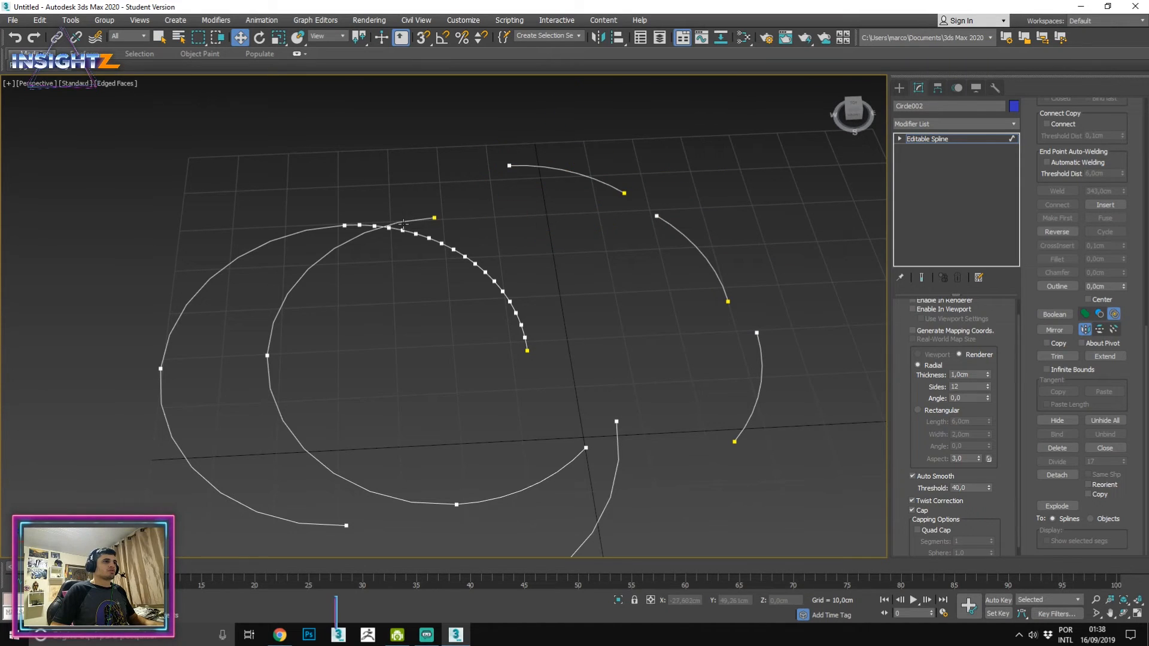
pyautogui.moveTo(401, 224); pyautogui.dragTo(368, 169)
pyautogui.moveTo(282, 301); pyautogui.dragTo(457, 236, button='middle')
pyautogui.click(460, 232)
pyautogui.click(464, 168)
pyautogui.click(642, 225)
pyautogui.click(634, 201)
pyautogui.scroll(-4, 708, 210)
pyautogui.scroll(4, 512, 199)
# At vertex level, select all vertices of the exploded left circle and weld them with a 1,0cm threshold.
pyautogui.press('1')
pyautogui.moveTo(423, 180); pyautogui.dragTo(538, 255)
pyautogui.moveTo(607, 407); pyautogui.dragTo(728, 199, button='middle')
pyautogui.keyDown('ctrl'); pyautogui.moveTo(187, 174); pyautogui.dragTo(299, 256); pyautogui.keyUp('ctrl')
pyautogui.keyDown('ctrl'); pyautogui.moveTo(423, 418); pyautogui.dragTo(652, 512); pyautogui.keyUp('ctrl')
pyautogui.moveTo(826, 286); pyautogui.dragTo(586, 405, button='middle')
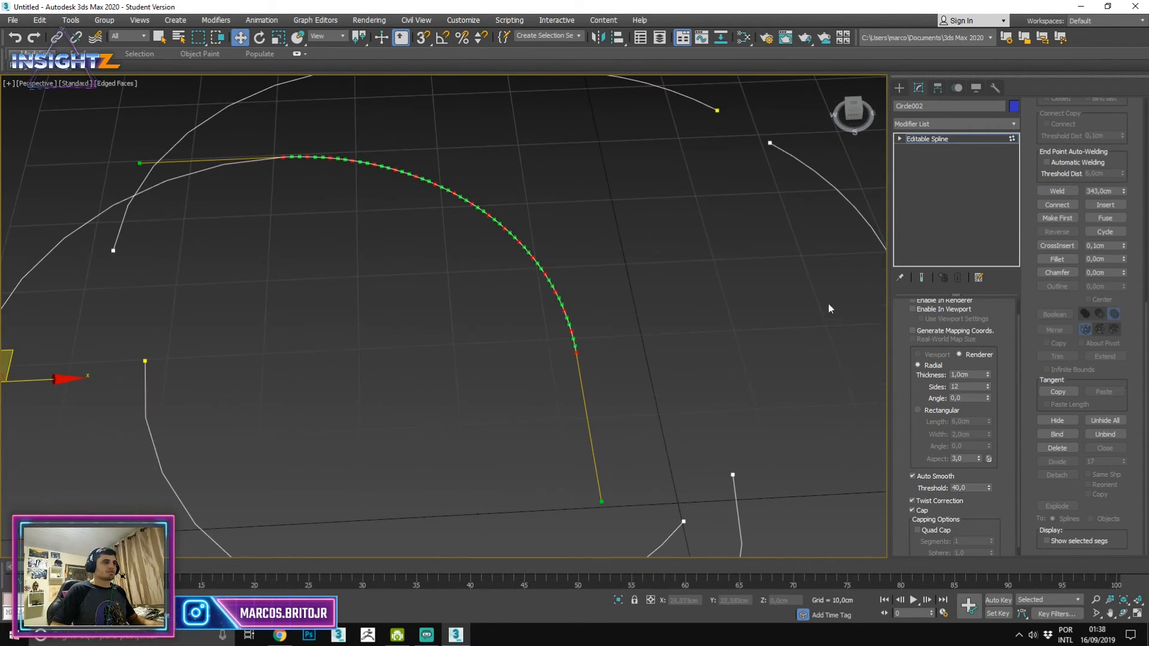
pyautogui.scroll(-3, 613, 305)
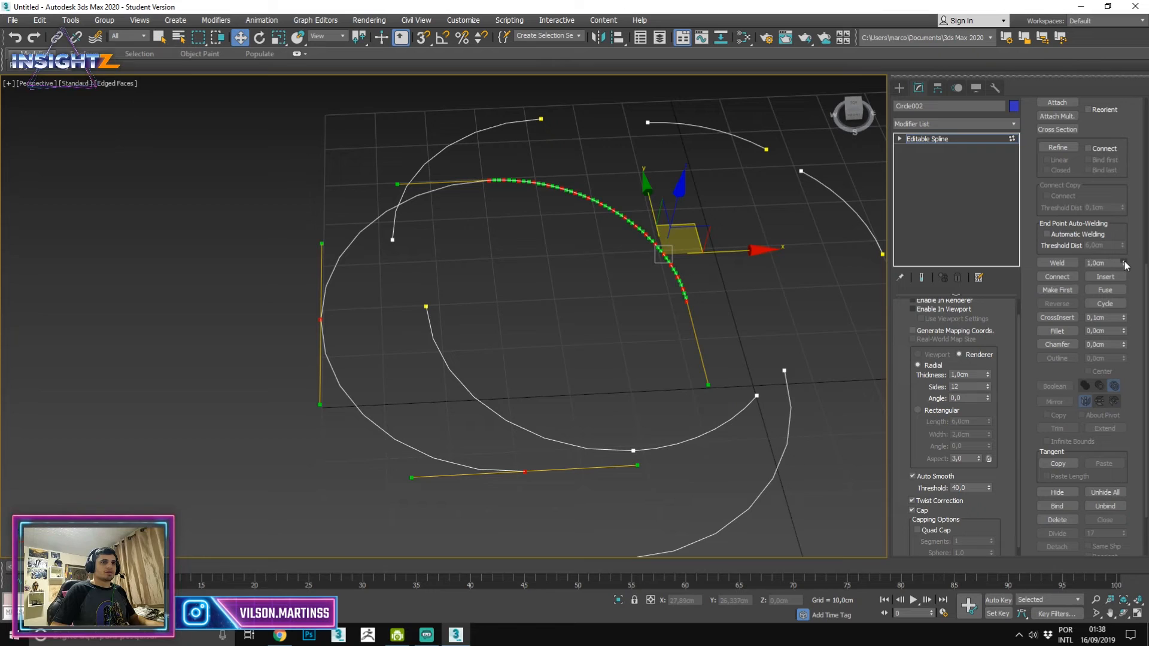
pyautogui.click(1041, 262)
# Move individual vertices on the finely divided arc outward to bend the welded curve into a zigzag.
pyautogui.click(694, 285)
pyautogui.click(678, 277)
pyautogui.moveTo(680, 259); pyautogui.dragTo(707, 243)
pyautogui.scroll(5, 628, 277)
pyautogui.click(471, 324)
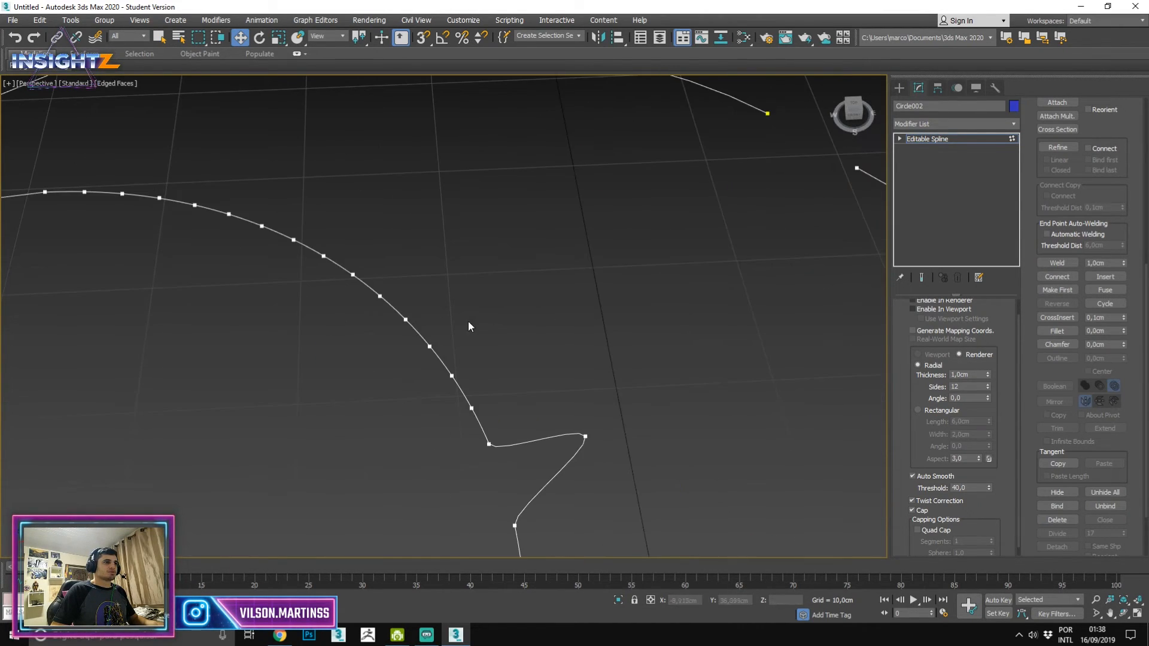
pyautogui.scroll(-8, 422, 348)
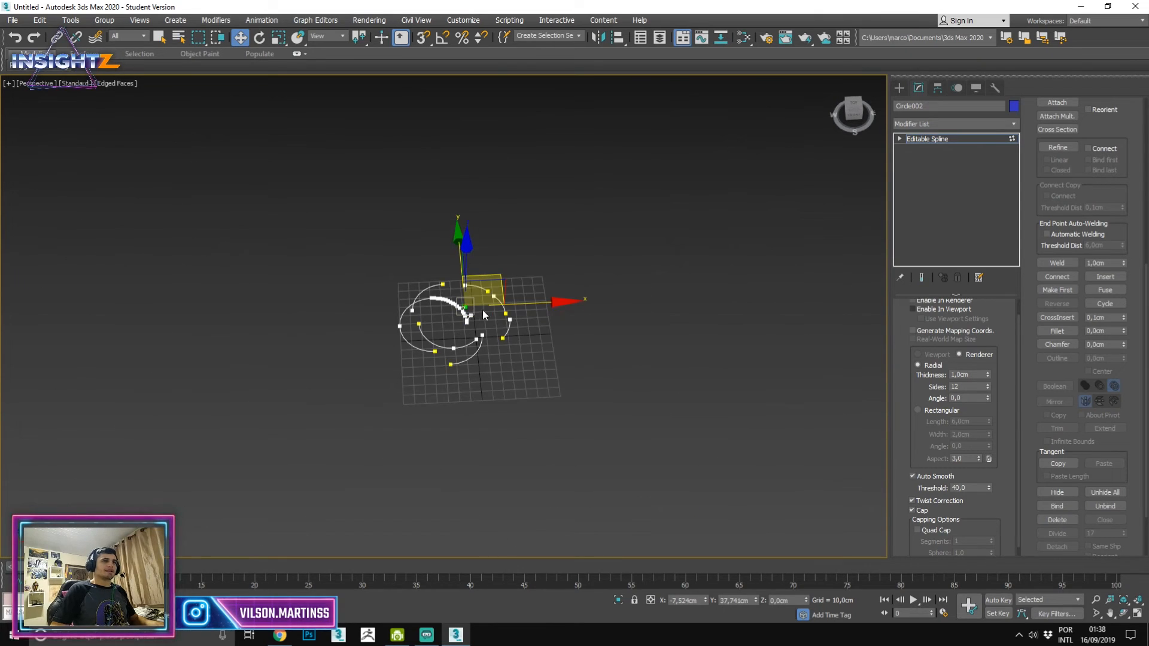
pyautogui.scroll(2, 484, 312)
pyautogui.scroll(-3, 1078, 333)
pyautogui.scroll(4, 539, 281)
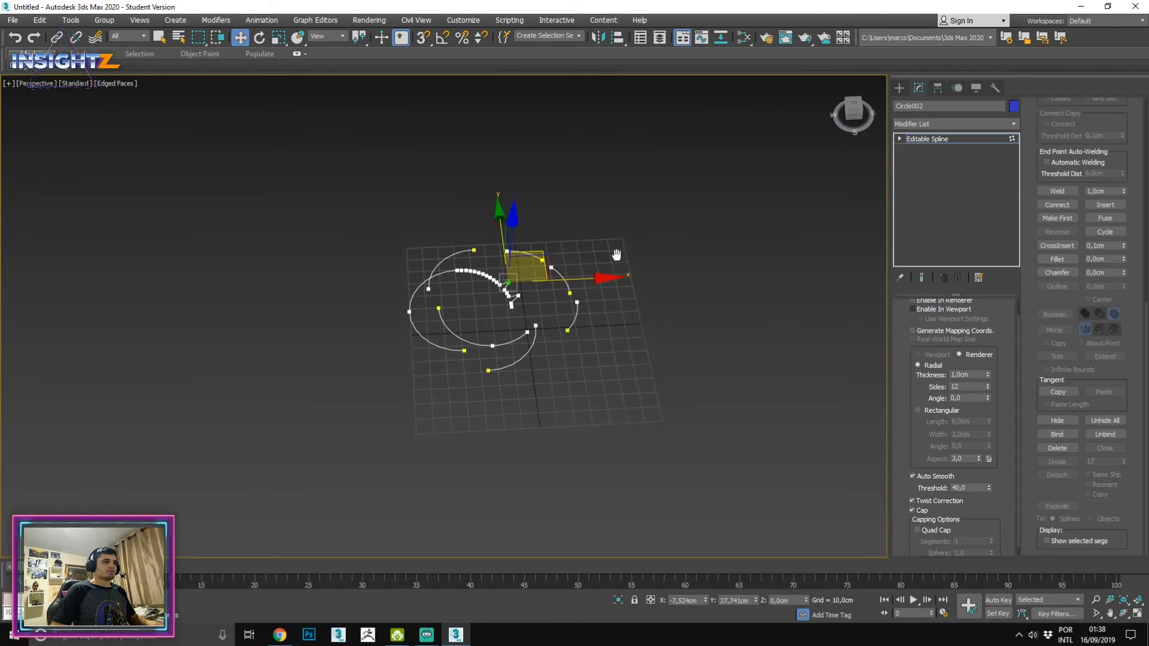
pyautogui.scroll(1, 901, 353)
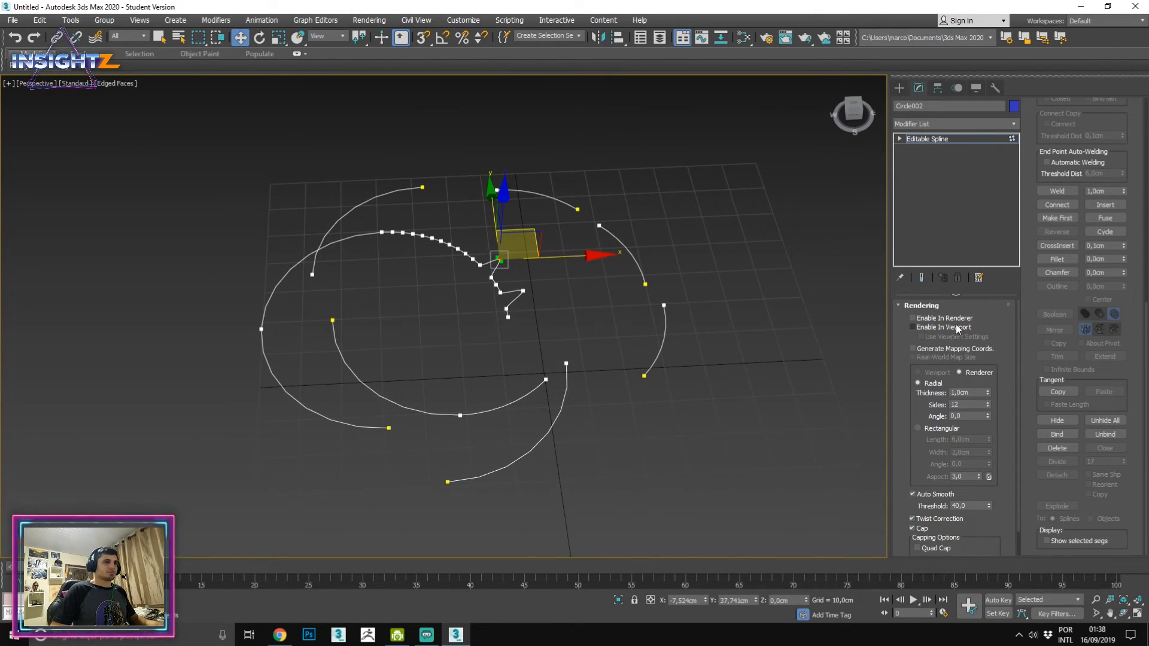
# Enable viewport rendering for the spline so its pieces display with thickness.
pyautogui.click(913, 328)
pyautogui.keyDown('alt'); pyautogui.moveTo(624, 325); pyautogui.dragTo(562, 305, button='middle'); pyautogui.keyUp('alt')
pyautogui.scroll(4, 645, 306)
pyautogui.scroll(-3, 615, 282)
pyautogui.scroll(2, 541, 325)
# Move end vertices of the separated arcs above the grid plane, one of them to a height of about 20 cm.
pyautogui.click(566, 322)
pyautogui.click(635, 217)
pyautogui.moveTo(638, 179); pyautogui.dragTo(662, 51)
pyautogui.moveTo(662, 78); pyautogui.dragTo(669, 132, button='middle')
pyautogui.keyDown('alt'); pyautogui.moveTo(702, 189); pyautogui.dragTo(495, 286, button='middle'); pyautogui.keyUp('alt')
pyautogui.click(674, 267)
pyautogui.moveTo(444, 236); pyautogui.dragTo(462, 132)
pyautogui.moveTo(462, 132); pyautogui.dragTo(520, 125, button='middle')
pyautogui.moveTo(493, 167); pyautogui.dragTo(522, 177)
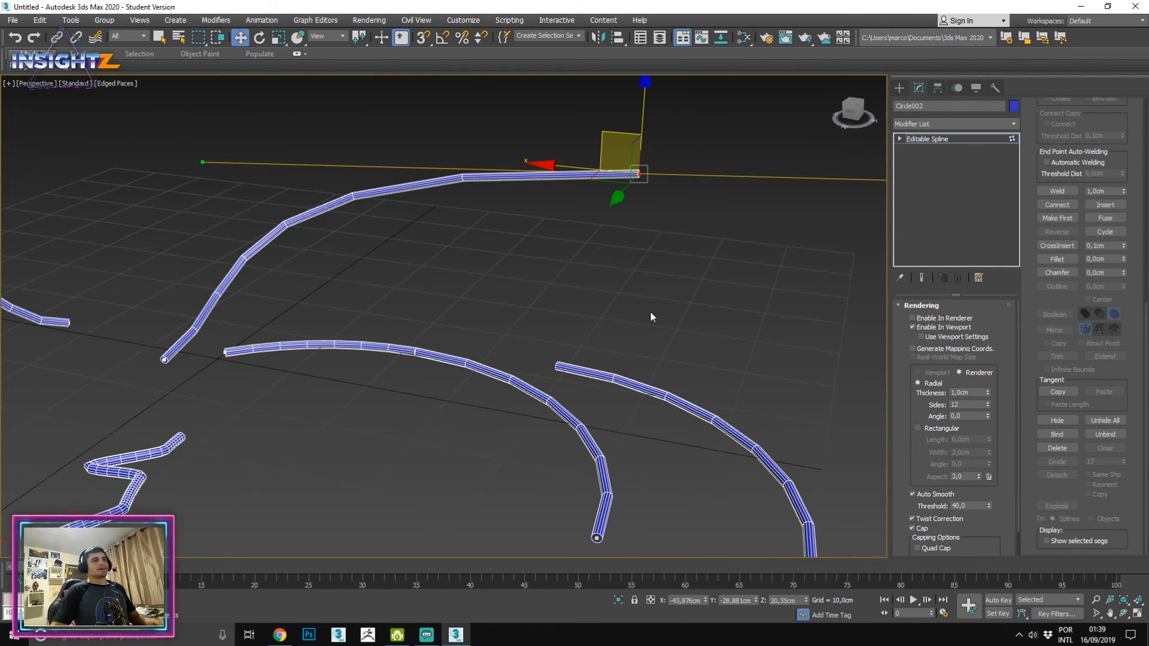
# Examine the thickened spline pieces from several angles in the perspective view and from above in the top view.
pyautogui.keyDown('alt'); pyautogui.moveTo(621, 202); pyautogui.dragTo(569, 172, button='middle'); pyautogui.keyUp('alt')
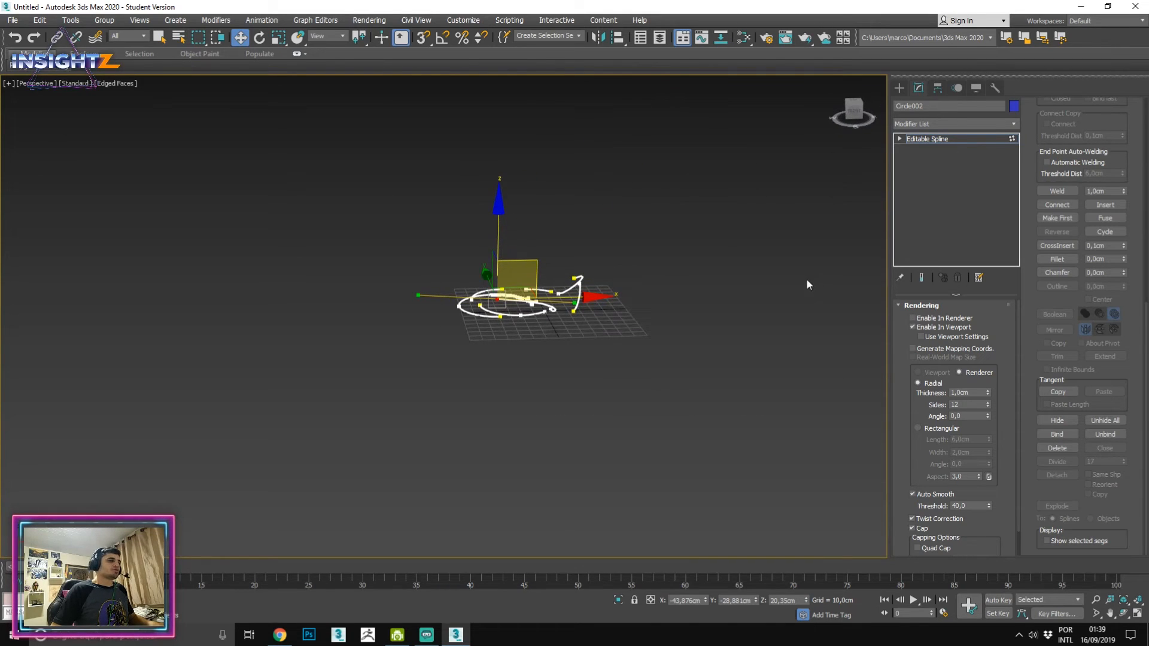
pyautogui.scroll(5, 538, 240)
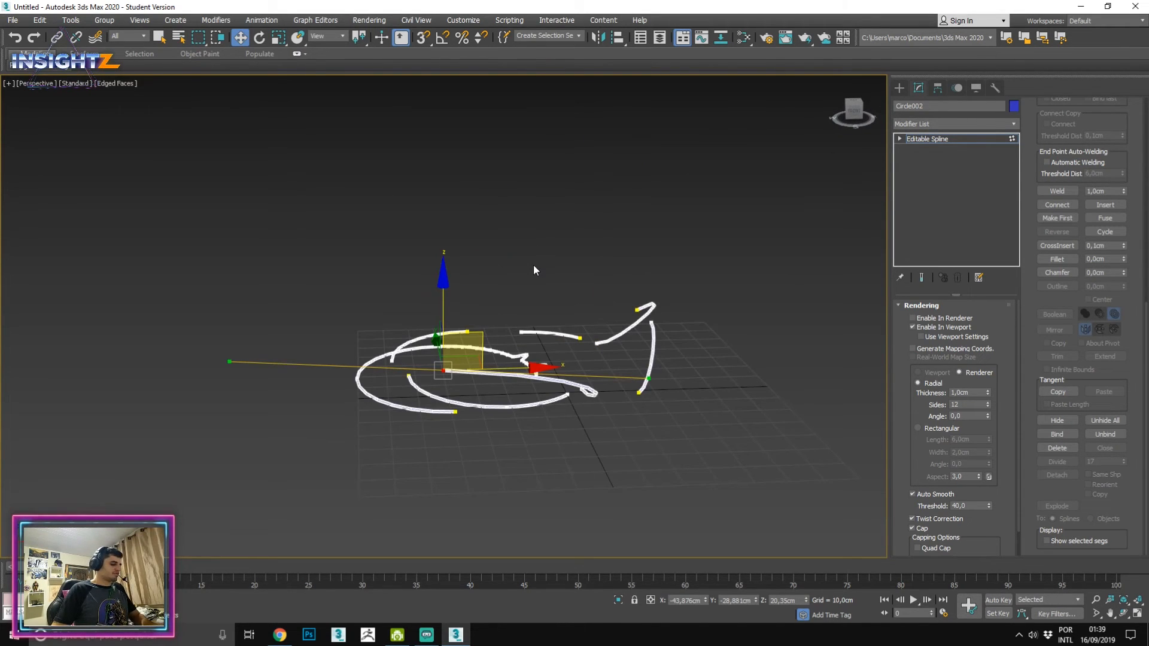
pyautogui.scroll(10, 533, 264)
pyautogui.scroll(-3, 464, 290)
pyautogui.scroll(-8, 464, 290)
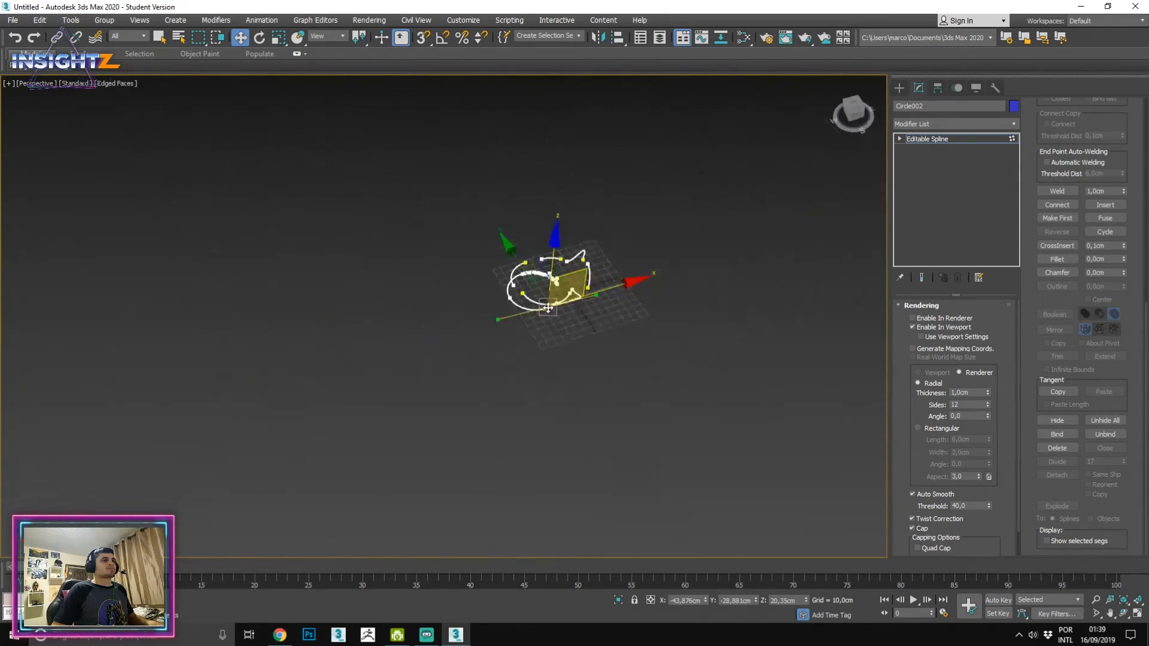
pyautogui.scroll(6, 544, 307)
pyautogui.moveTo(545, 306); pyautogui.dragTo(412, 367, button='middle')
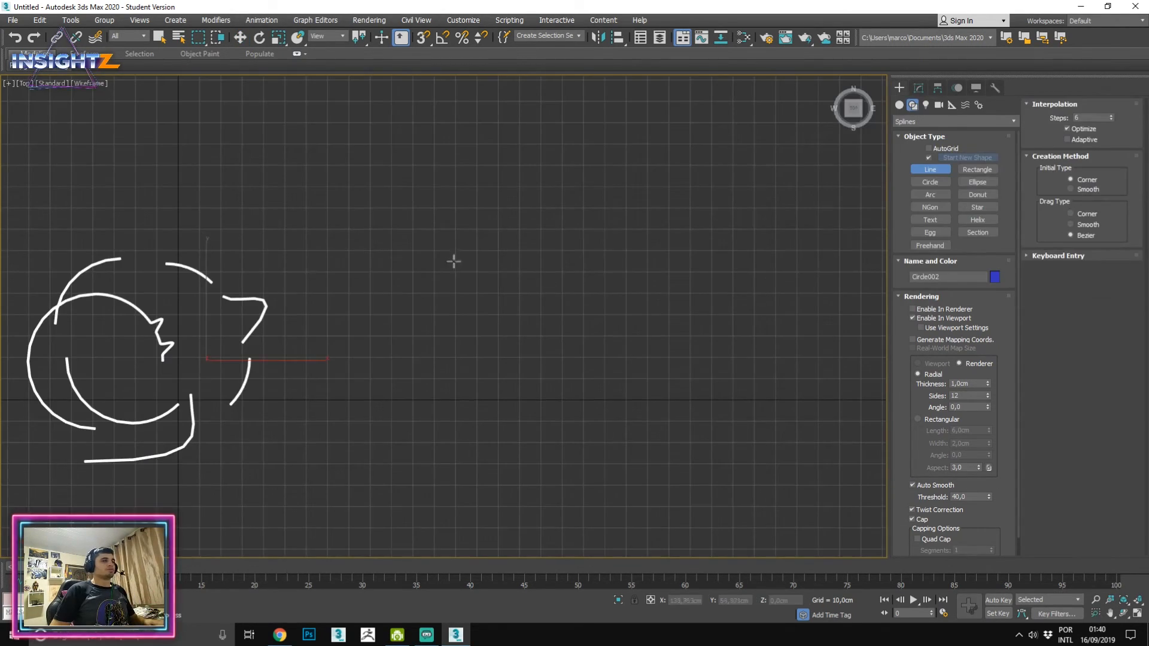
pyautogui.scroll(-3, 455, 261)
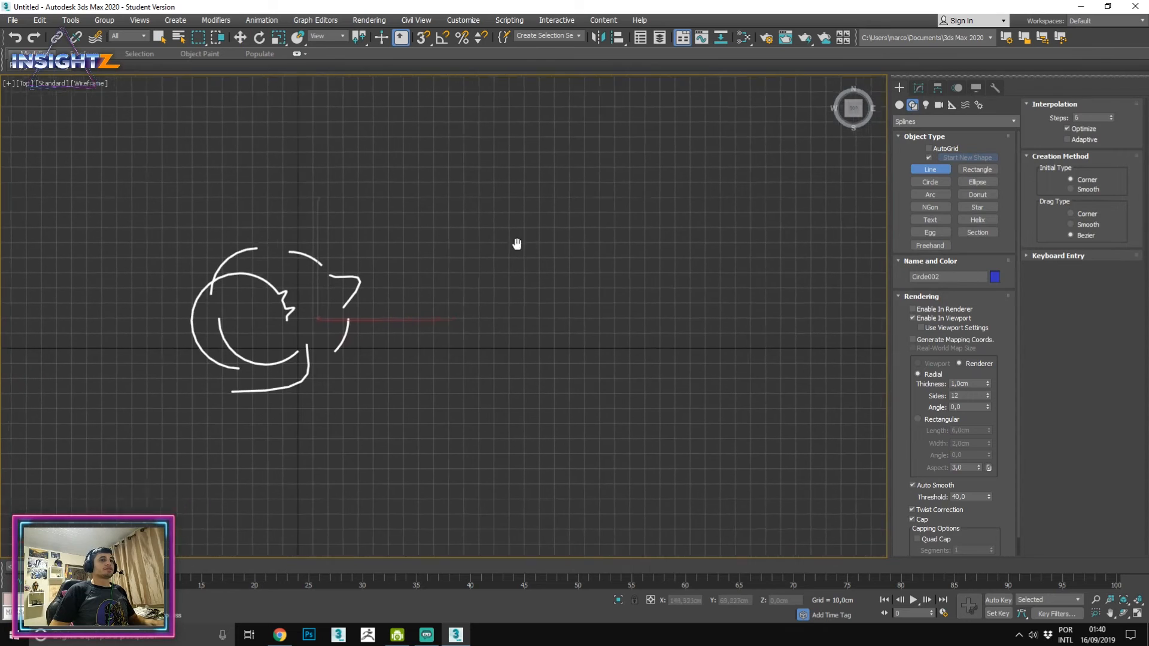
pyautogui.moveTo(505, 246); pyautogui.dragTo(559, 231, button='middle')
pyautogui.moveTo(421, 226); pyautogui.dragTo(454, 260, button='middle')
pyautogui.moveTo(599, 262); pyautogui.dragTo(346, 281, button='middle')
pyautogui.scroll(2, 526, 252)
# Delete the remaining spline object and switch the empty scene back to the perspective view.
pyautogui.click(448, 189)
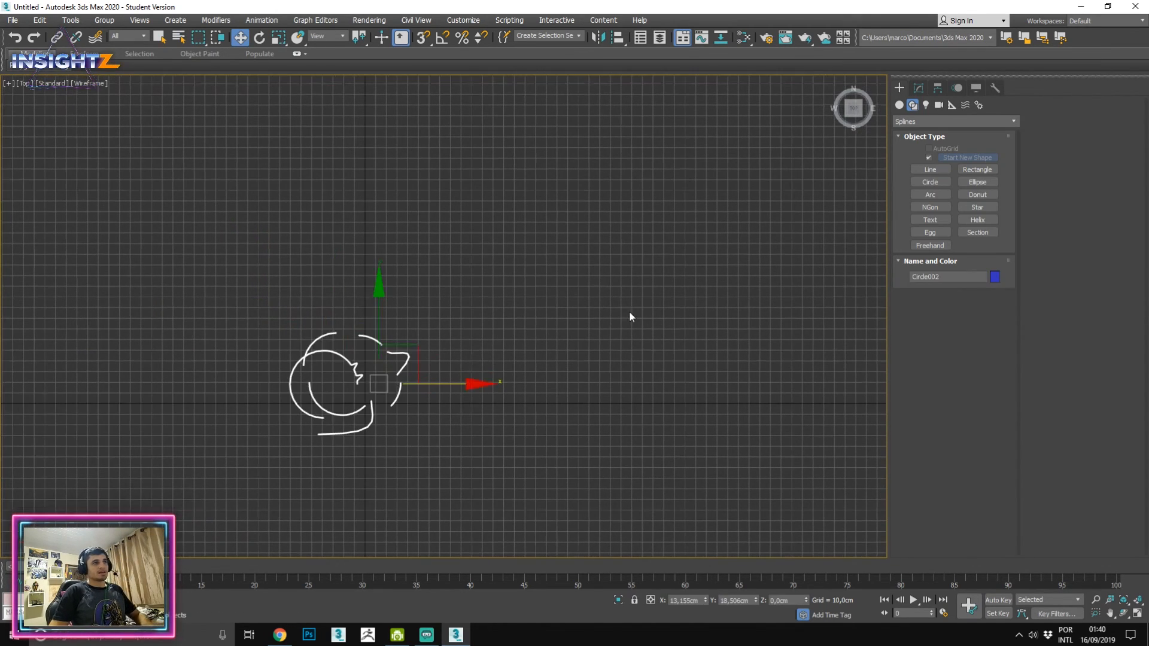
pyautogui.press('Delete')
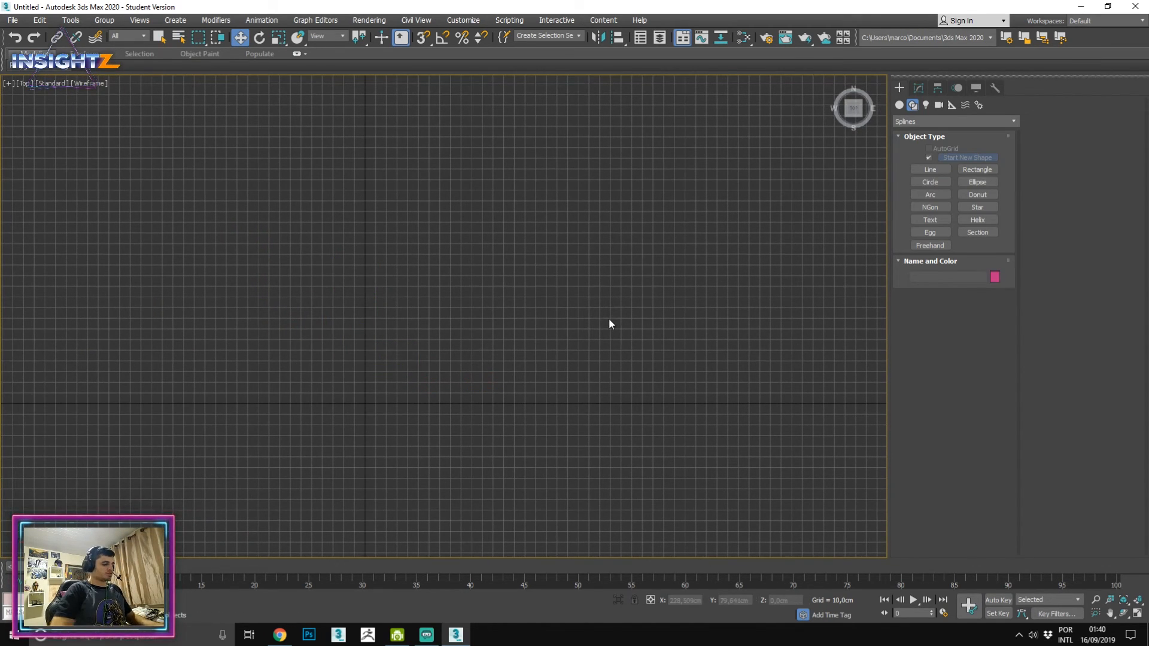
pyautogui.press('p')
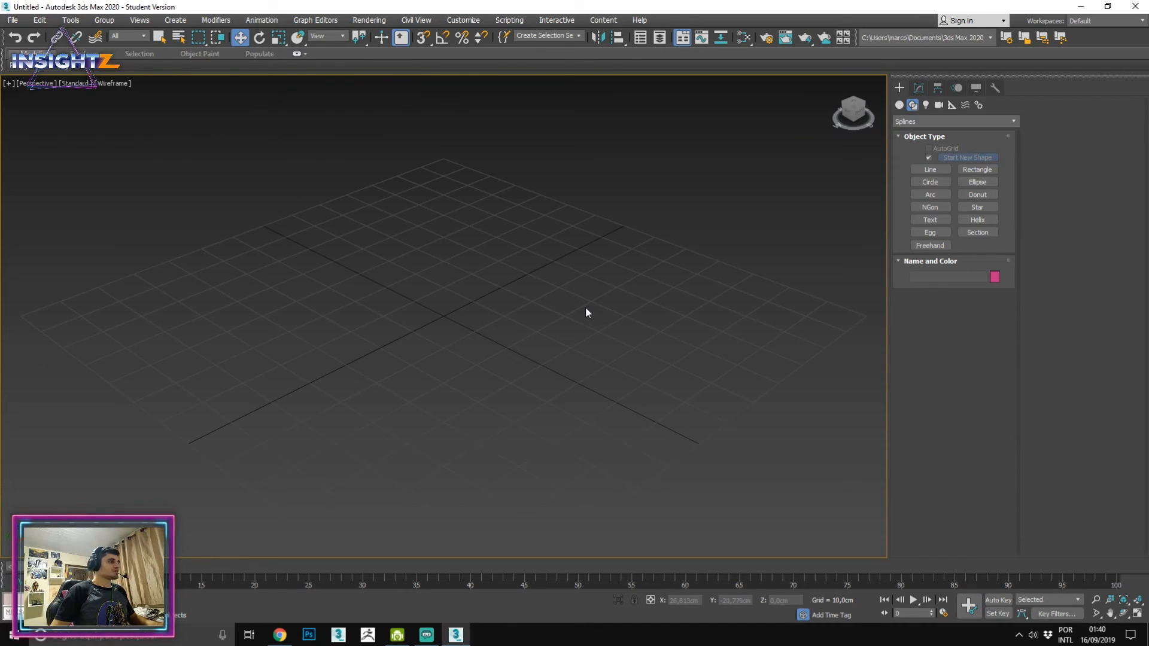